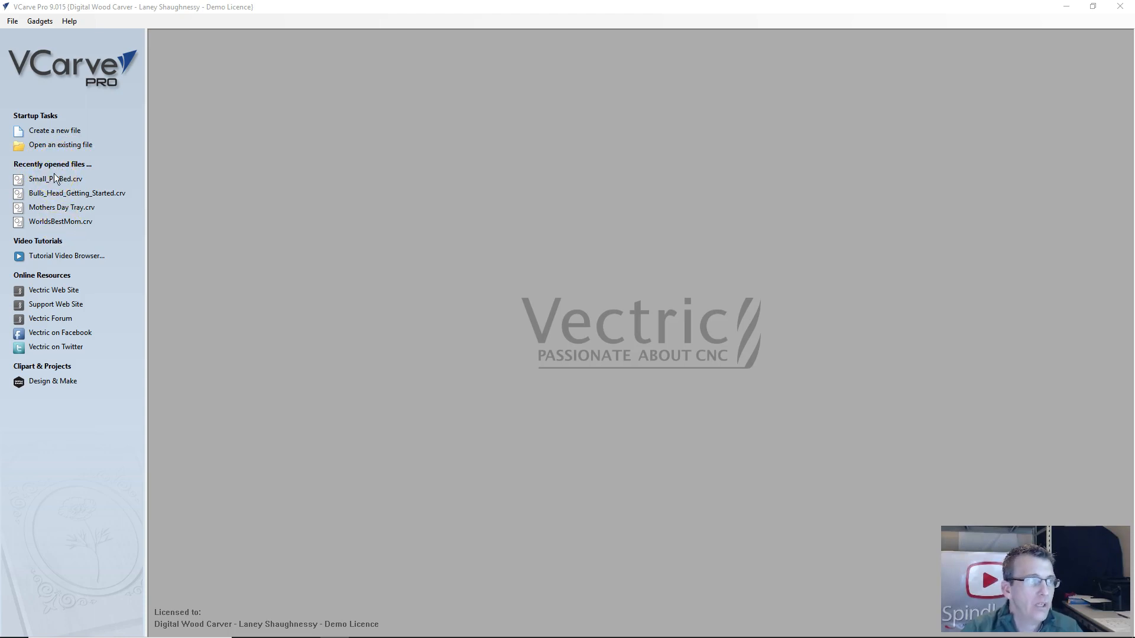
- Create a new job 15 inches wide and 7.25 inches high
{"action": "left_click", "coordinate": [57, 131]}
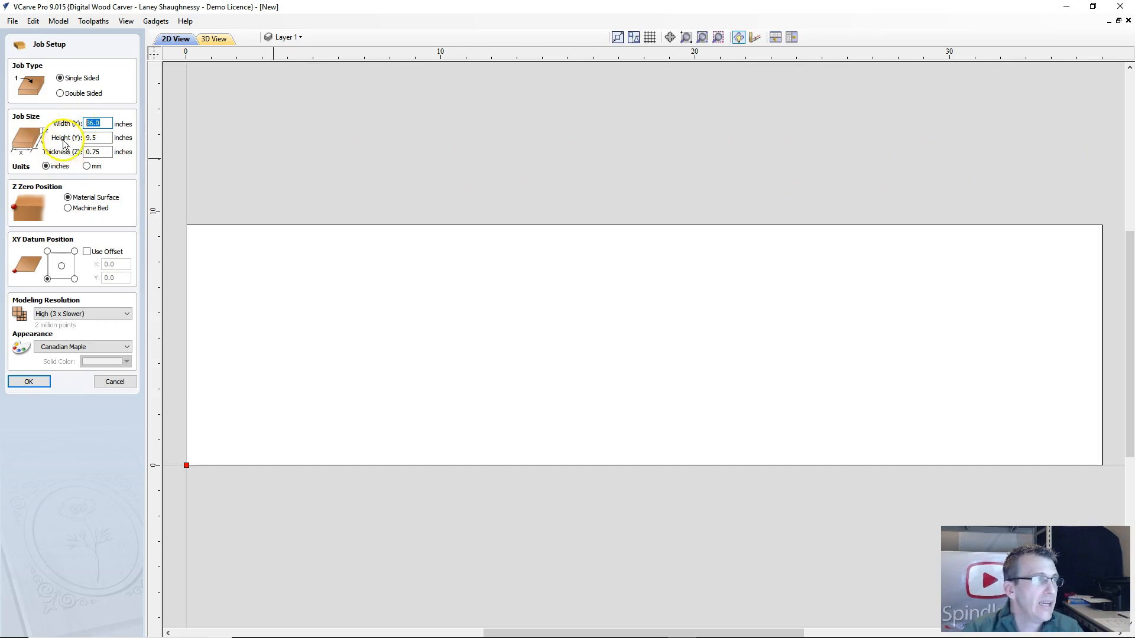
{"action": "mouse_move", "coordinate": [466, 637]}
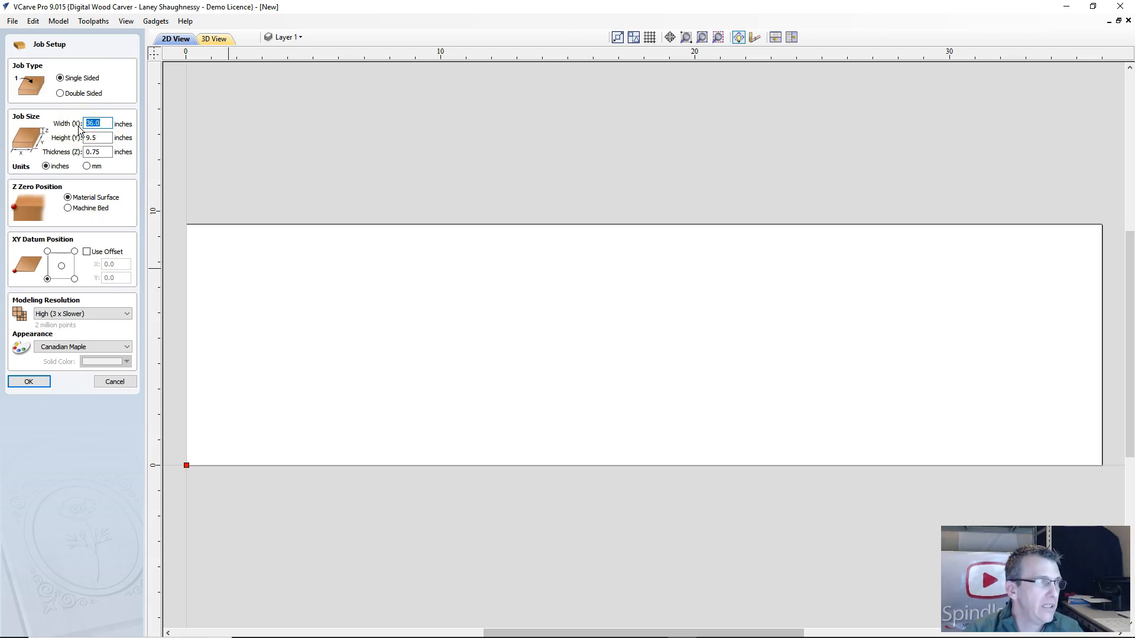
{"action": "type", "text": "1"}
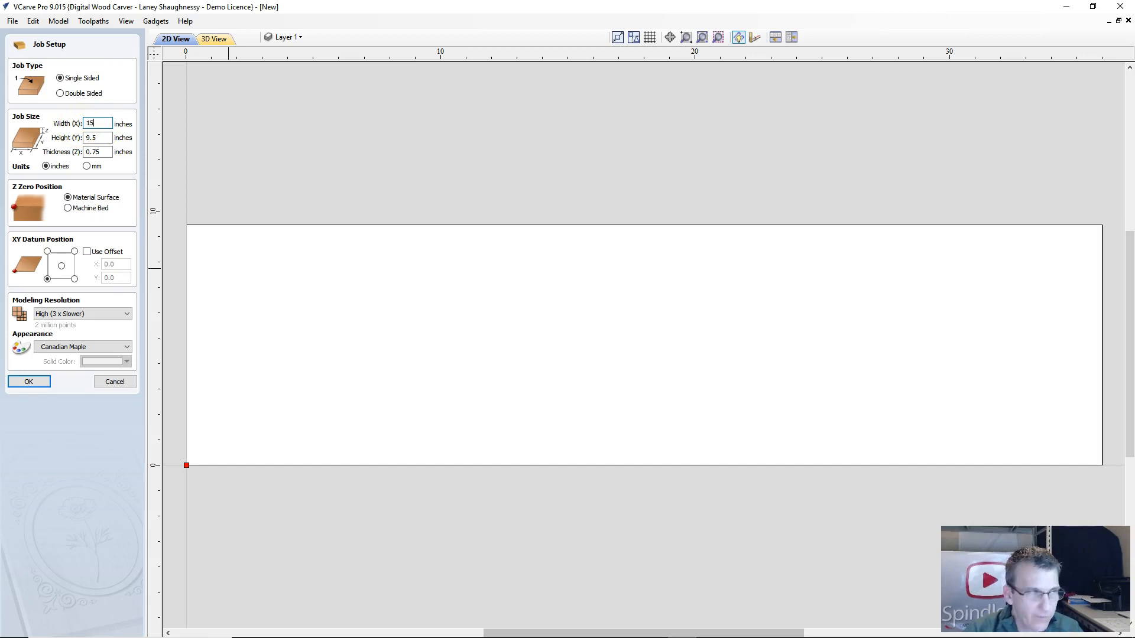
{"action": "type", "text": "5"}
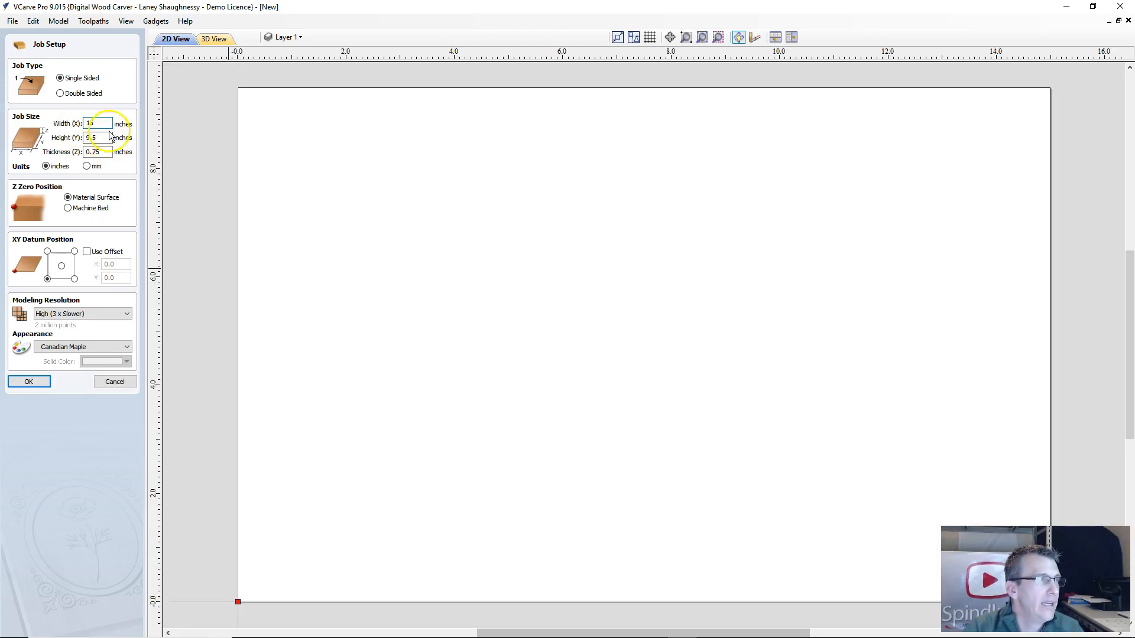
{"action": "key", "text": "Tab"}
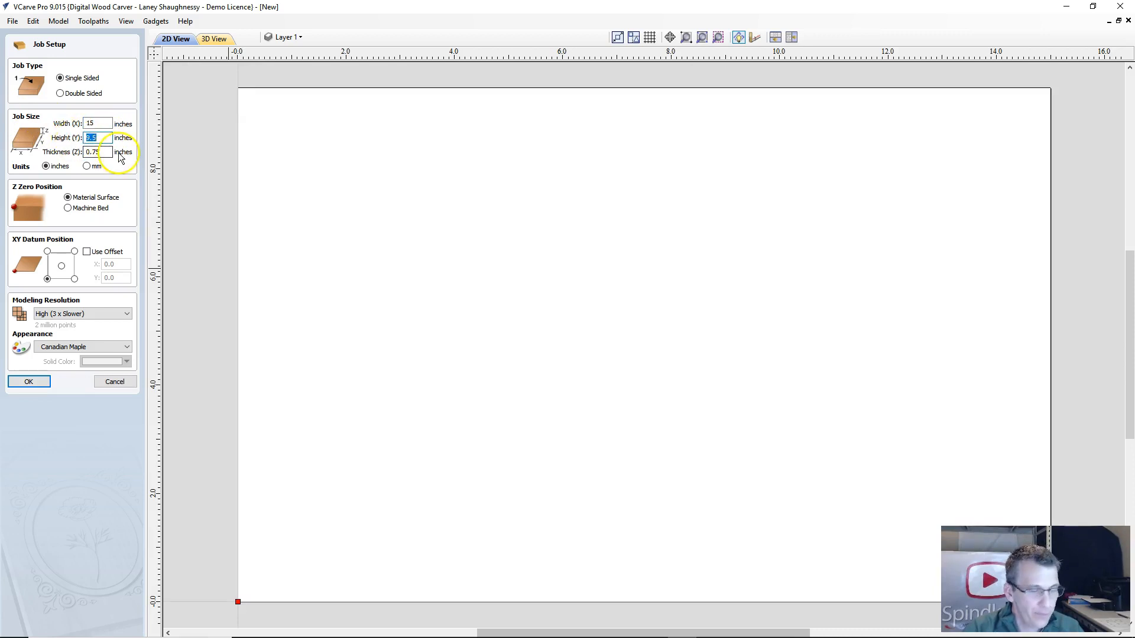
{"action": "type", "text": "7"}
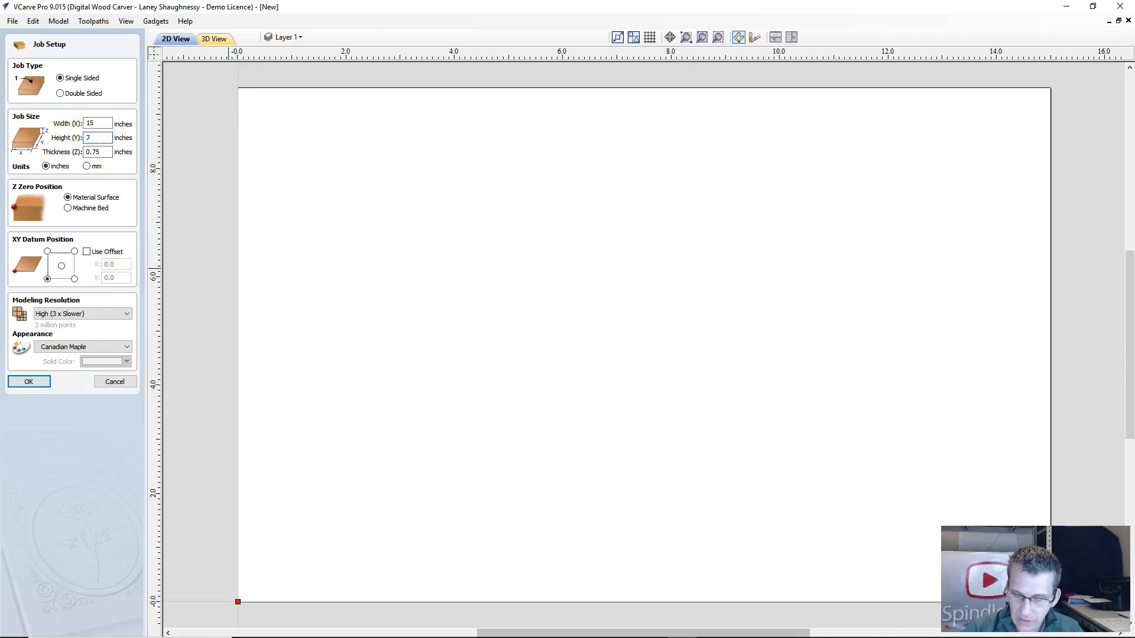
{"action": "type", "text": ".1"}
{"action": "key", "text": "BackSpace"}
{"action": "type", "text": "2"}
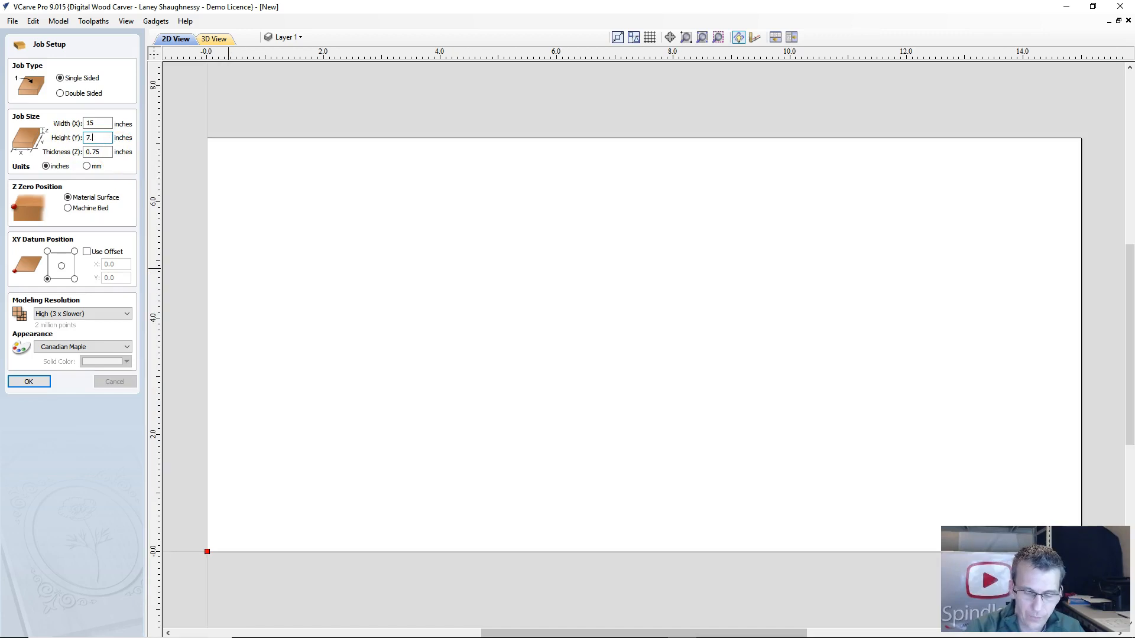
{"action": "type", "text": "5"}
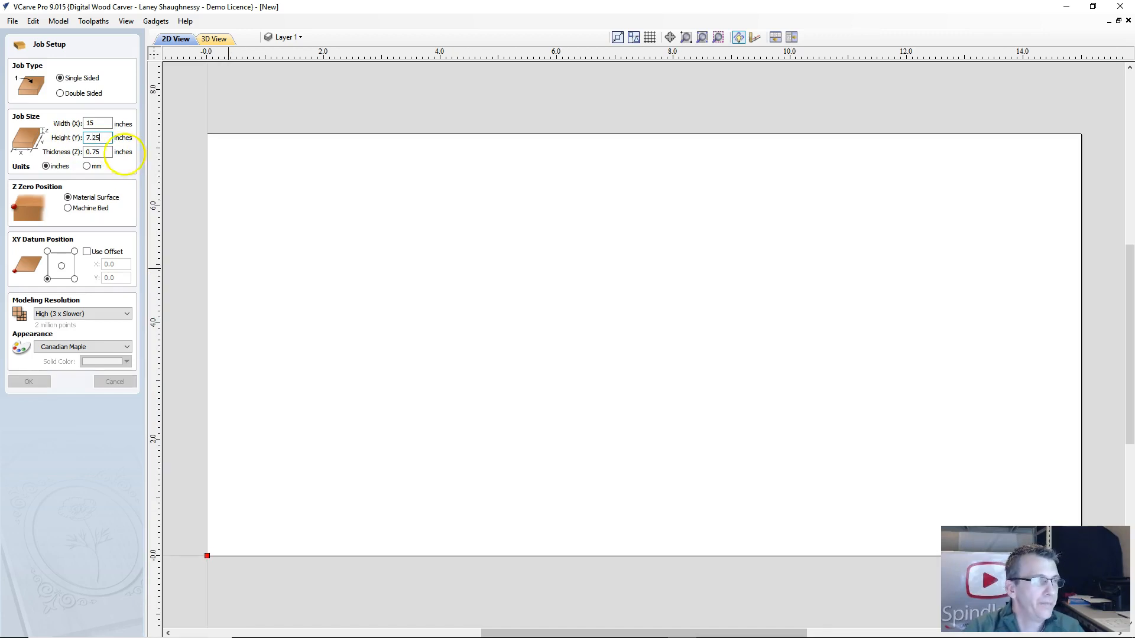
- Set the material thickness to 3/4 inch
{"action": "left_click", "coordinate": [102, 155]}
{"action": "left_click_drag", "start_coordinate": [102, 155], "coordinate": [86, 155]}
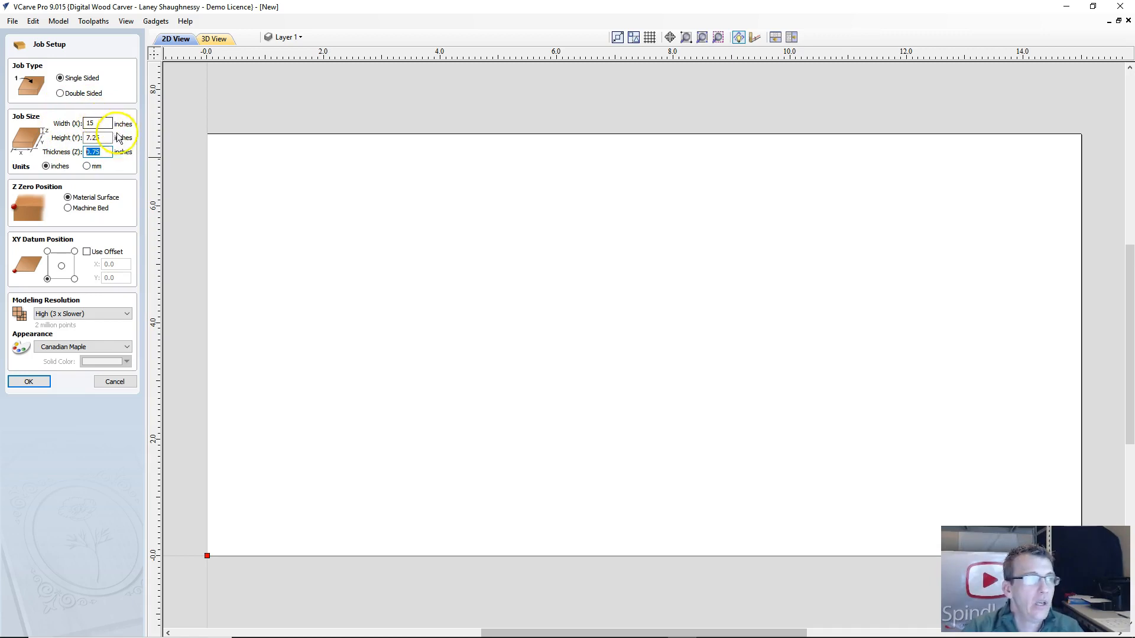
{"action": "left_click_drag", "start_coordinate": [109, 151], "coordinate": [85, 154]}
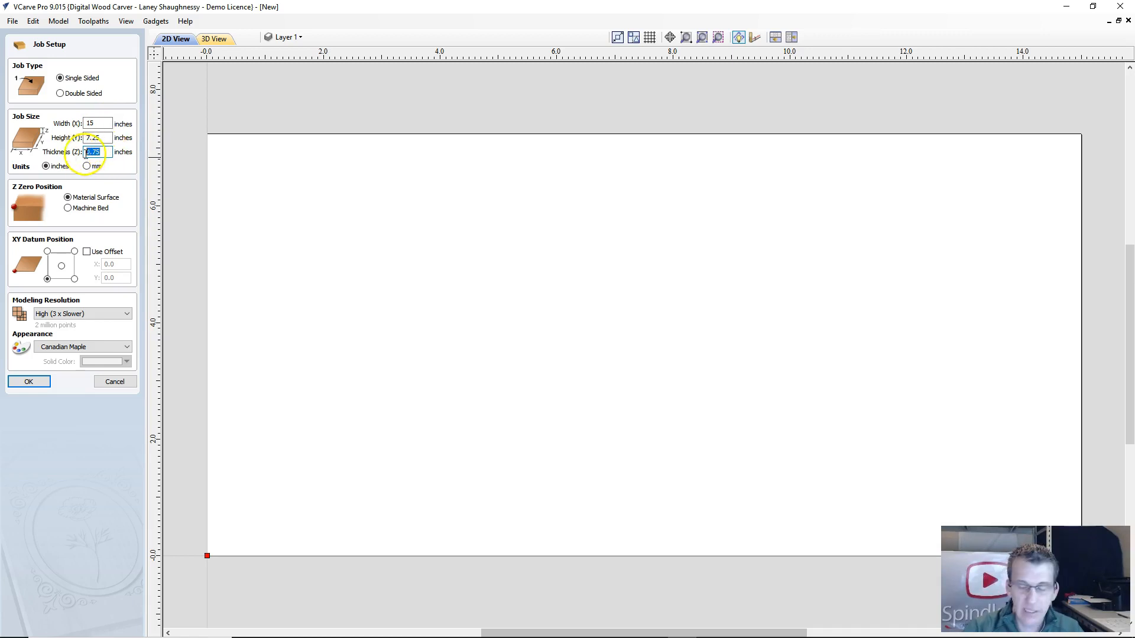
{"action": "type", "text": "3/4"}
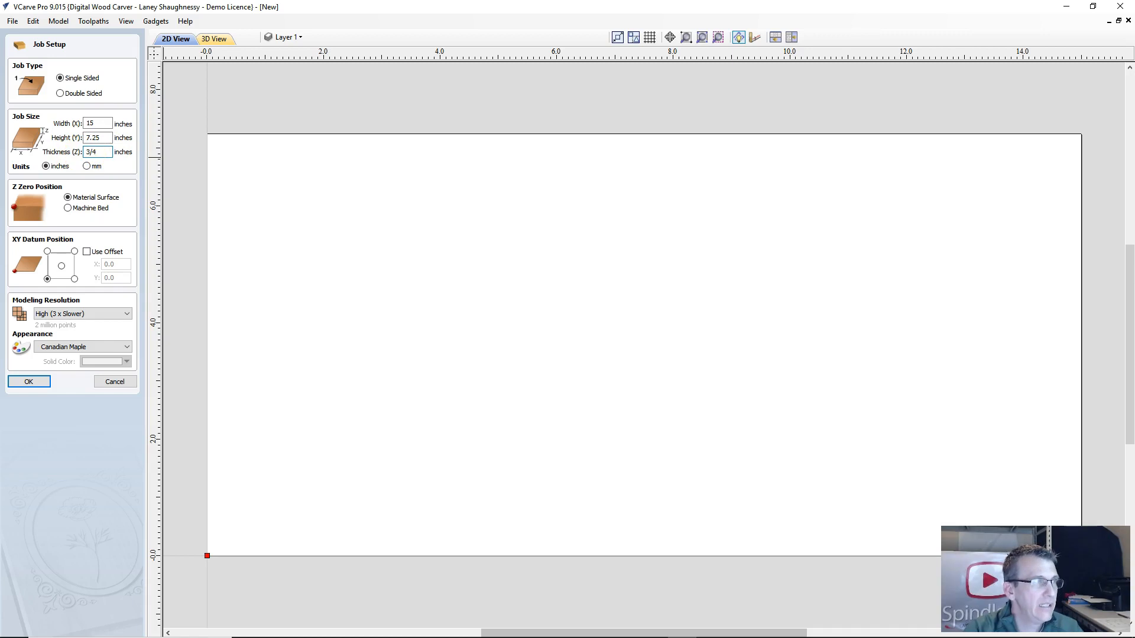
{"action": "type", "text": "="}
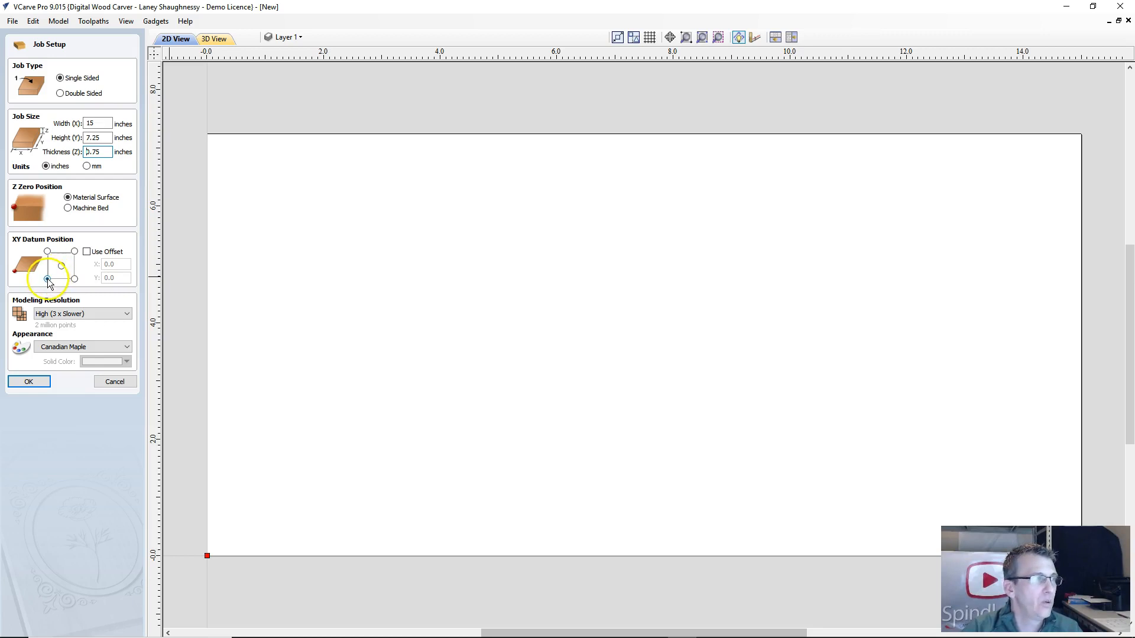
- Place the XY datum at the centre of the material and accept the job setup
{"action": "left_click", "coordinate": [47, 251]}
{"action": "left_click", "coordinate": [74, 252]}
{"action": "left_click", "coordinate": [74, 279]}
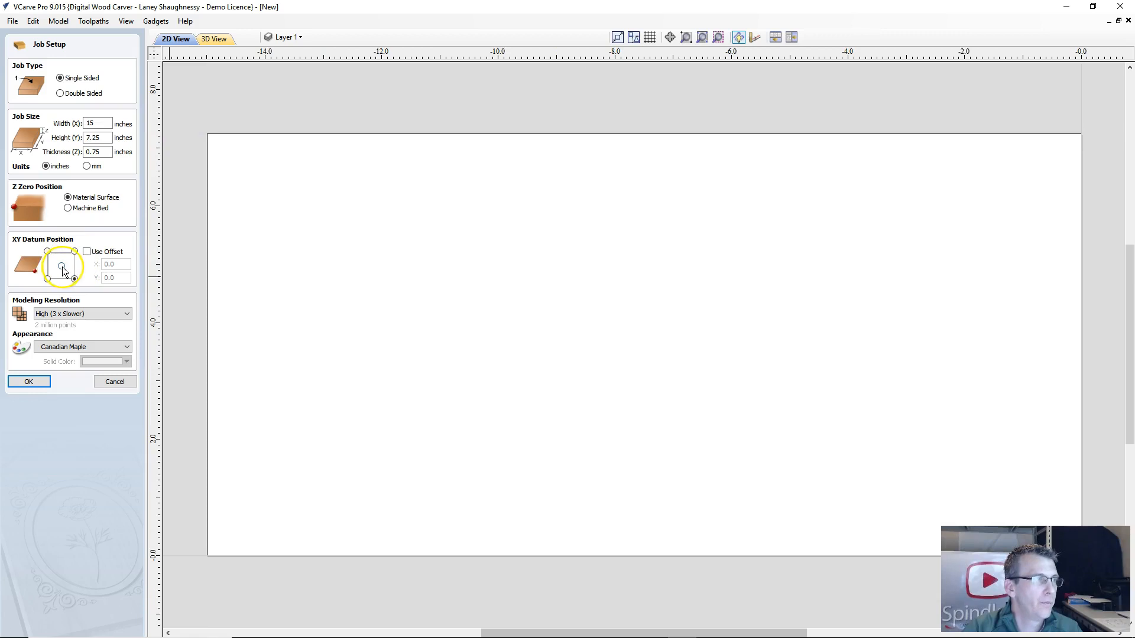
{"action": "left_click", "coordinate": [61, 267]}
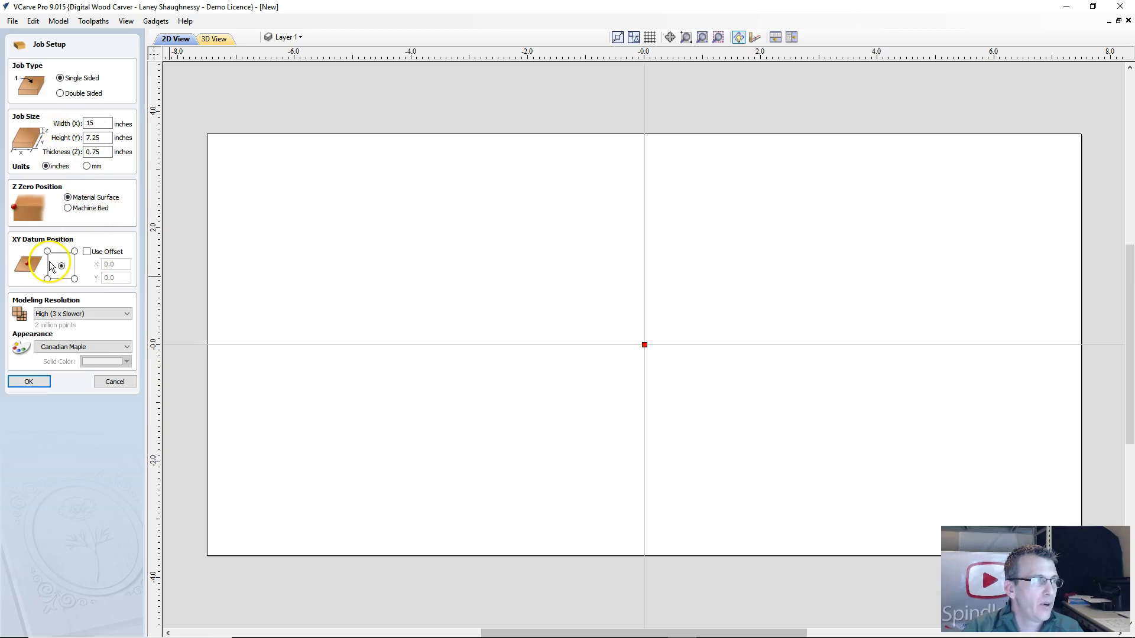
{"action": "left_click", "coordinate": [29, 382]}
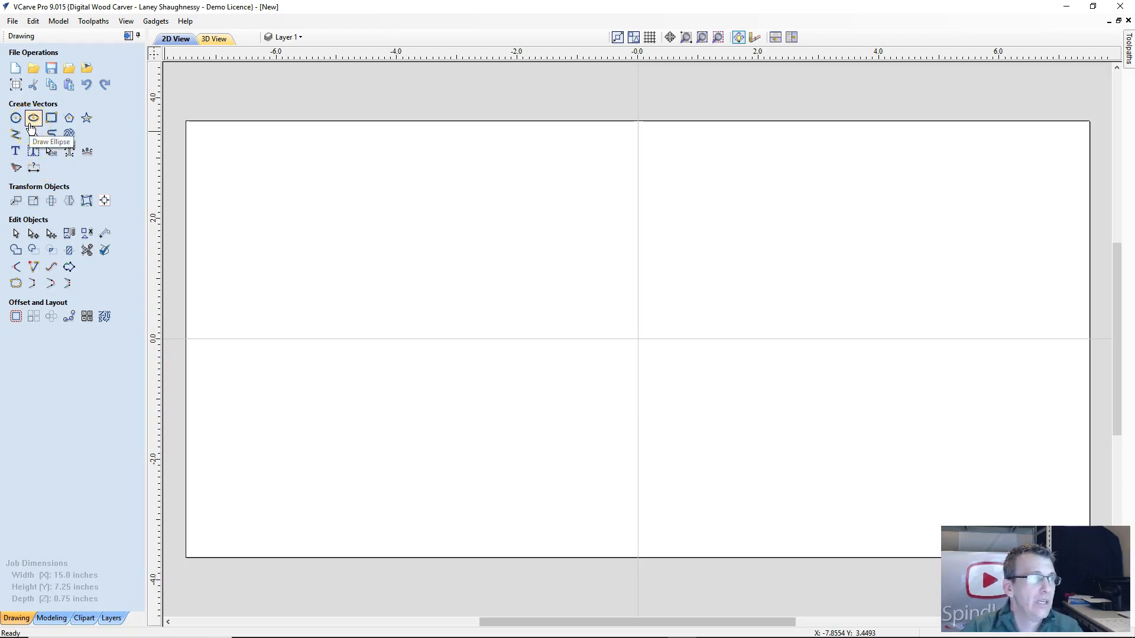
- Draw a circle about 1 inch in diameter in the upper-left quarter of the job, centred near X -3.76, Y 2.42
{"action": "left_click", "coordinate": [554, 263]}
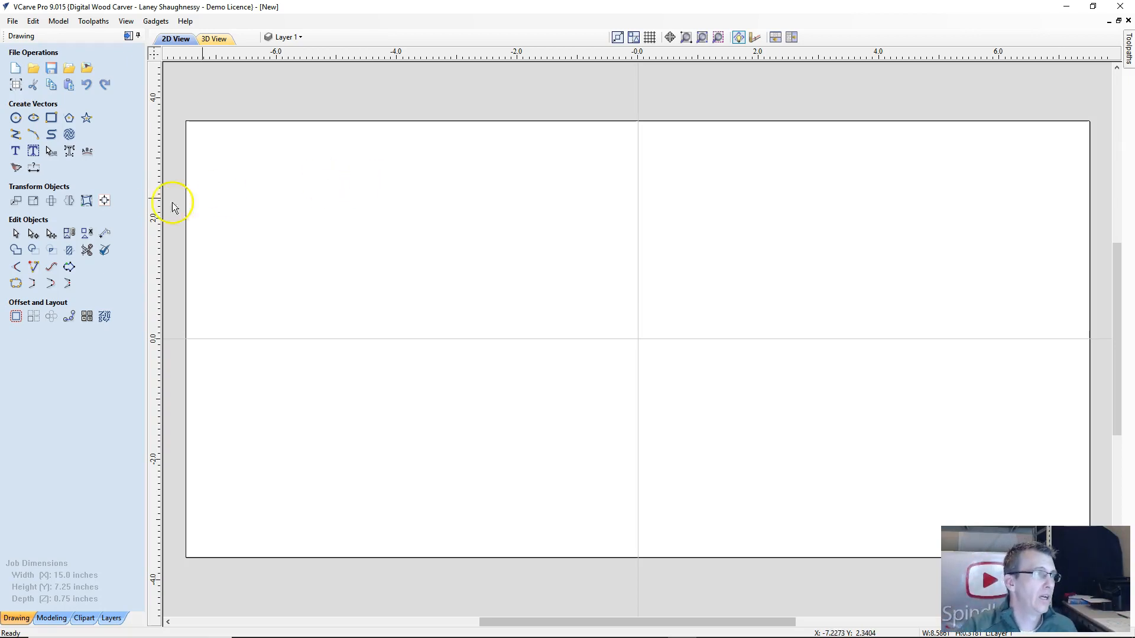
{"action": "left_click", "coordinate": [17, 118]}
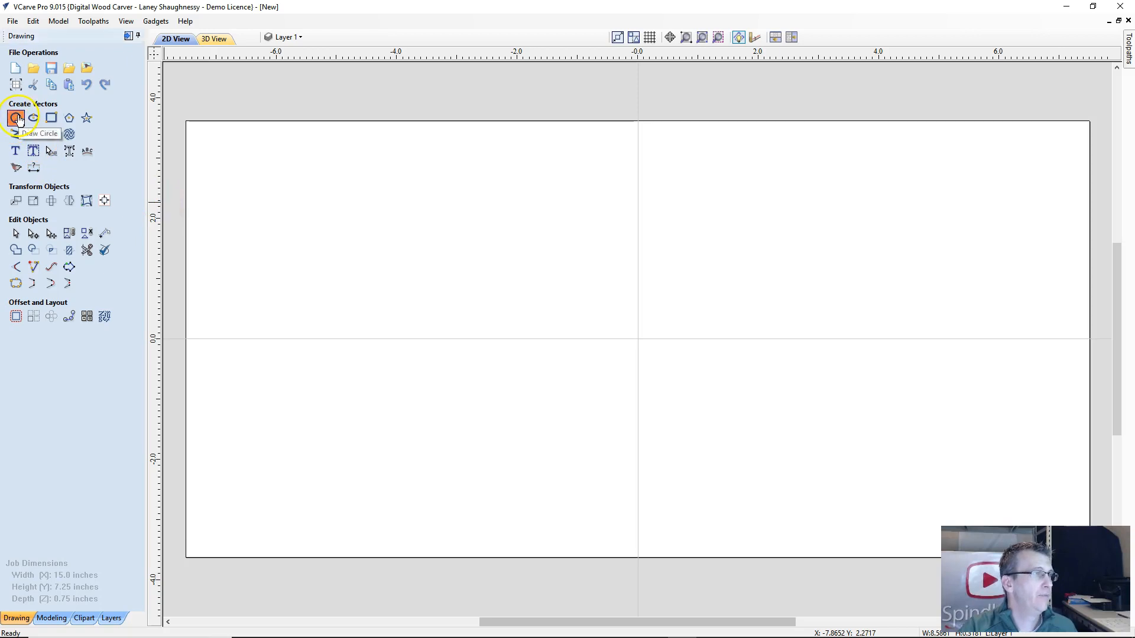
{"action": "left_click", "coordinate": [411, 194]}
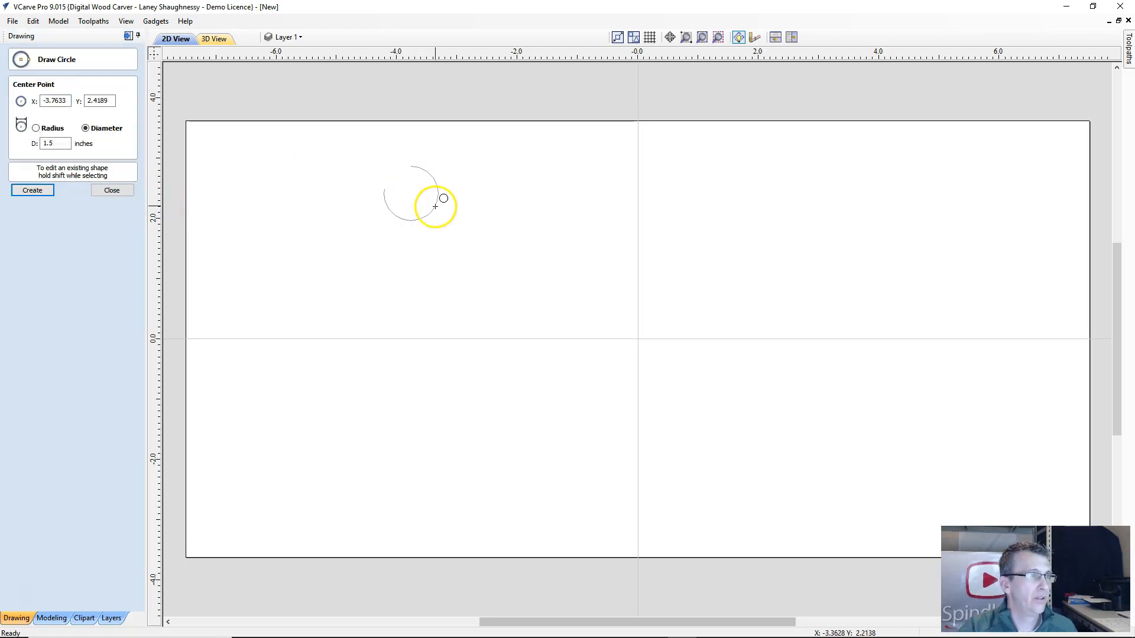
{"action": "left_click", "coordinate": [442, 196]}
{"action": "left_click", "coordinate": [105, 191]}
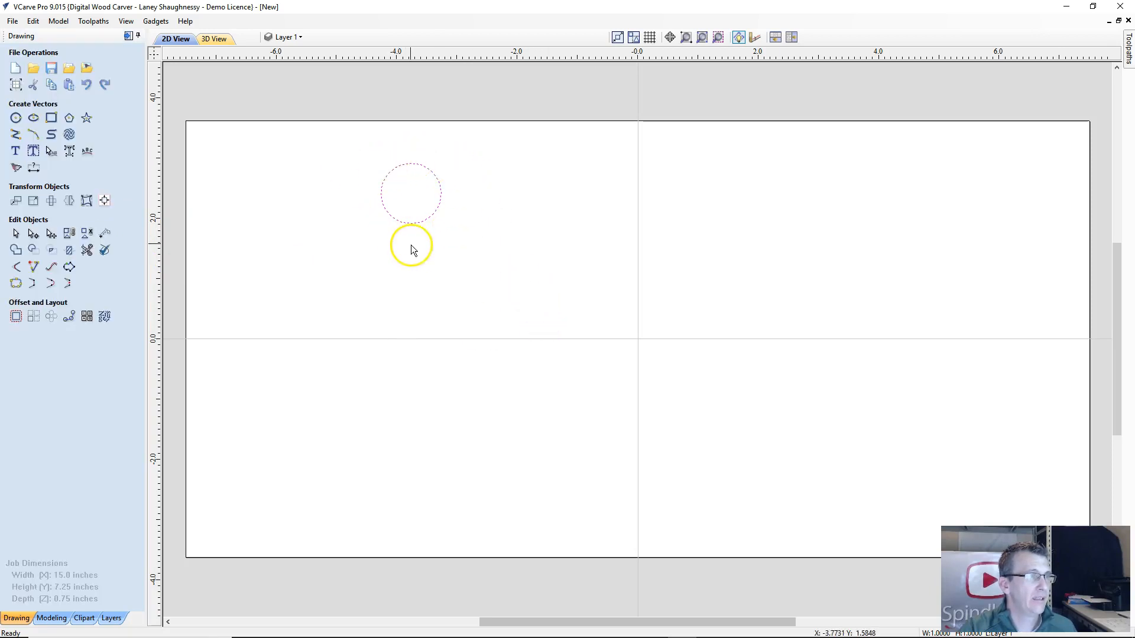
- Switch the circle to node editing and delete the circle
{"action": "left_click", "coordinate": [34, 236]}
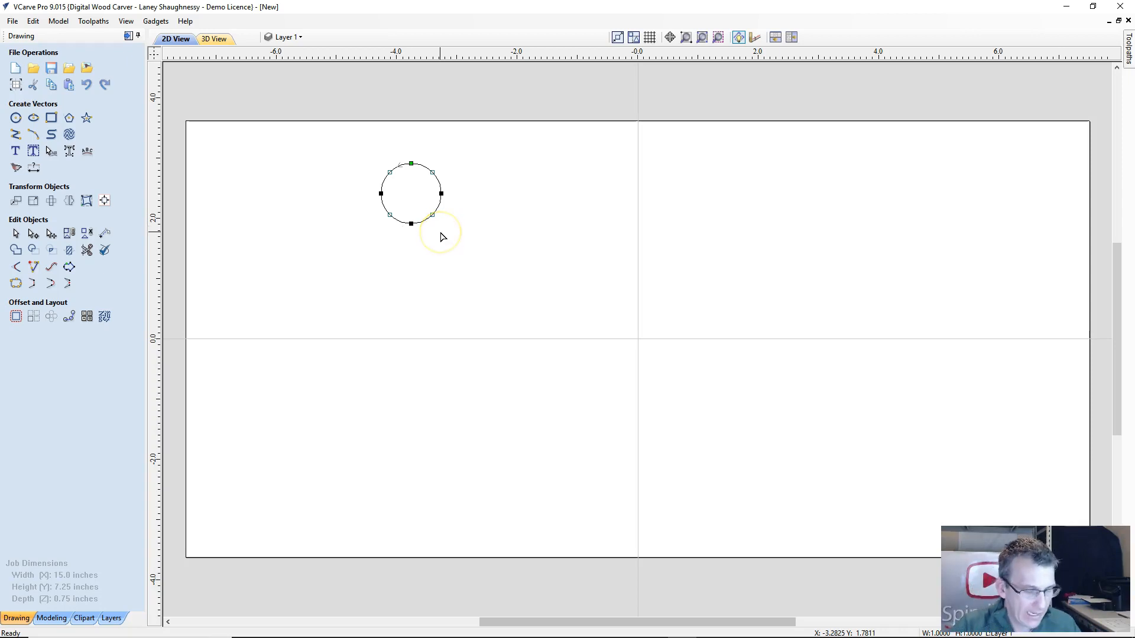
{"action": "key", "text": "Delete"}
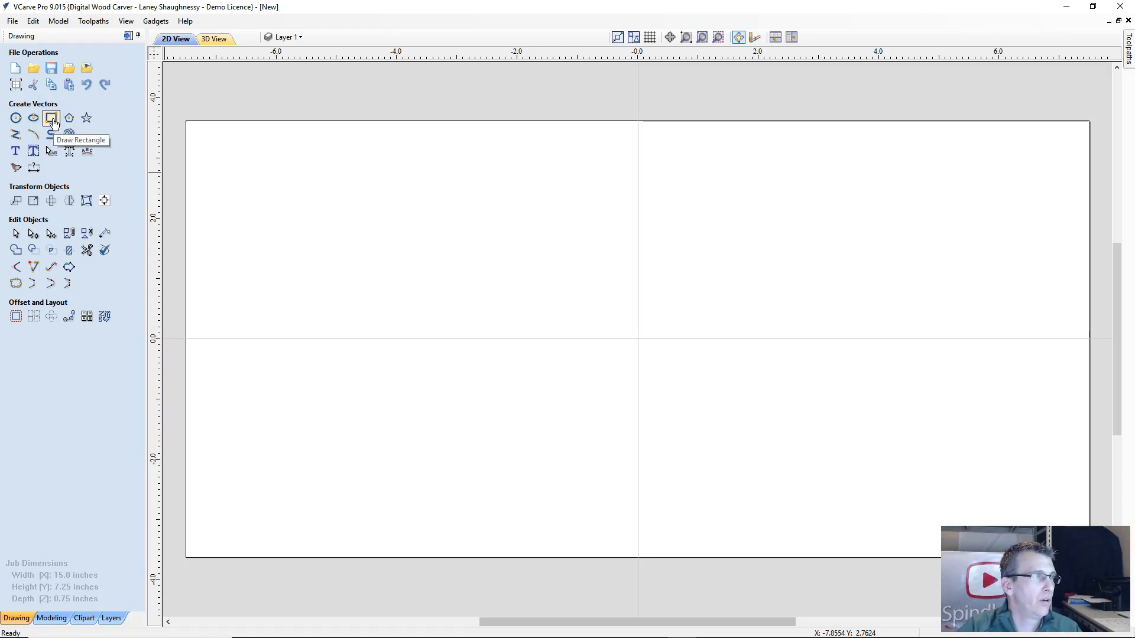
- Draw a square-cornered 15 by 7.25 inch rectangle along the job boundary, snapping to opposite corners of the material
{"action": "left_click", "coordinate": [52, 120]}
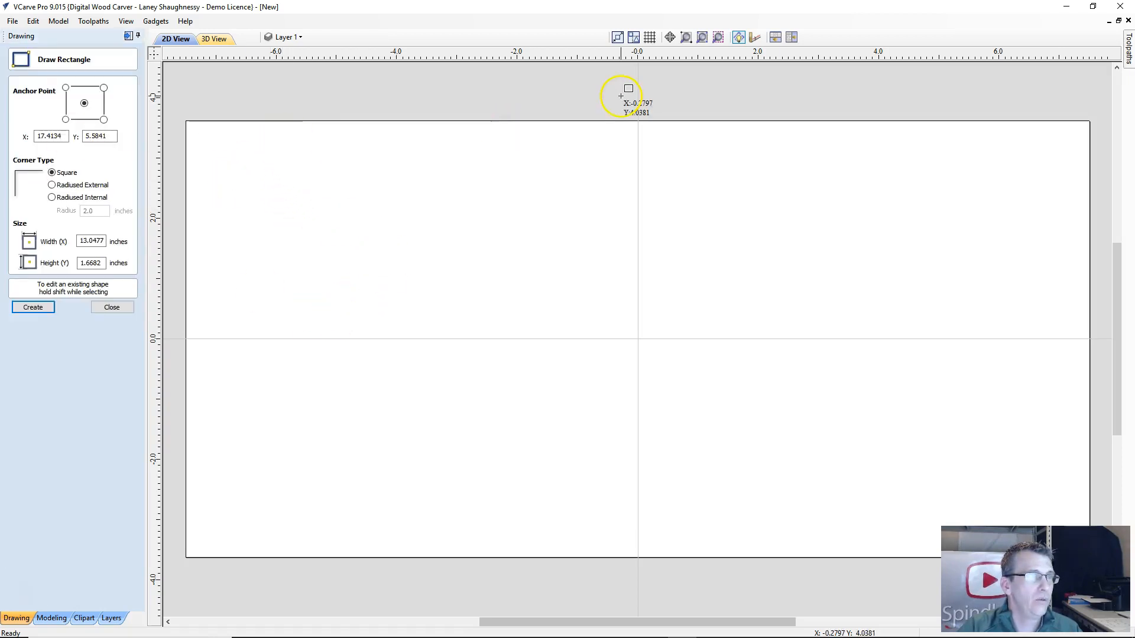
{"action": "left_click", "coordinate": [636, 37]}
{"action": "left_click", "coordinate": [618, 37]}
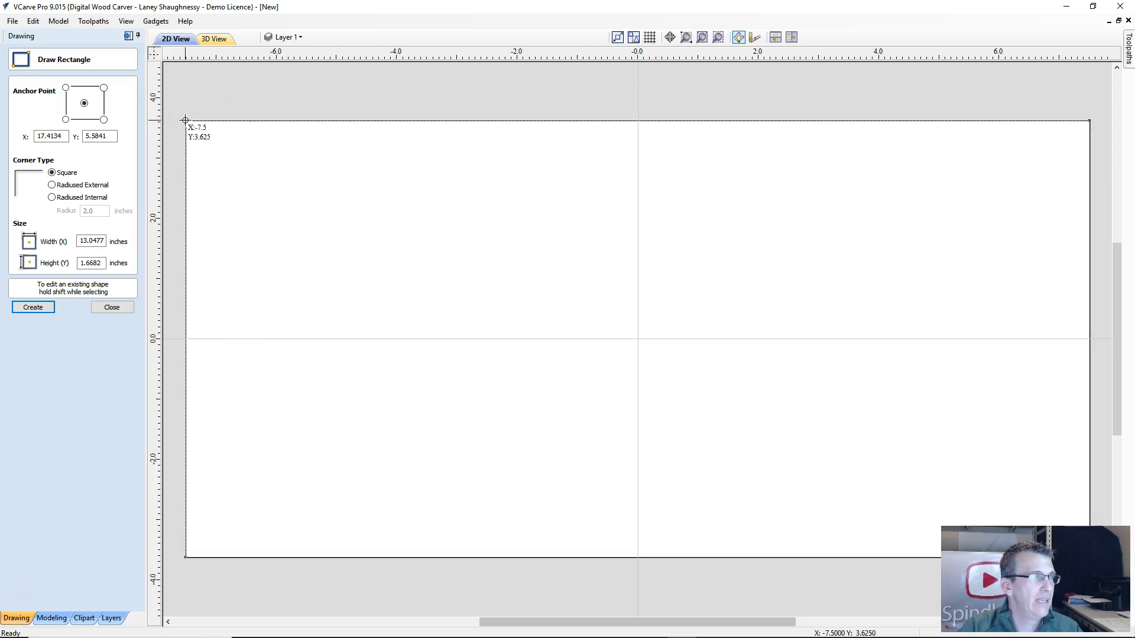
{"action": "left_click_drag", "start_coordinate": [185, 120], "coordinate": [1089, 556]}
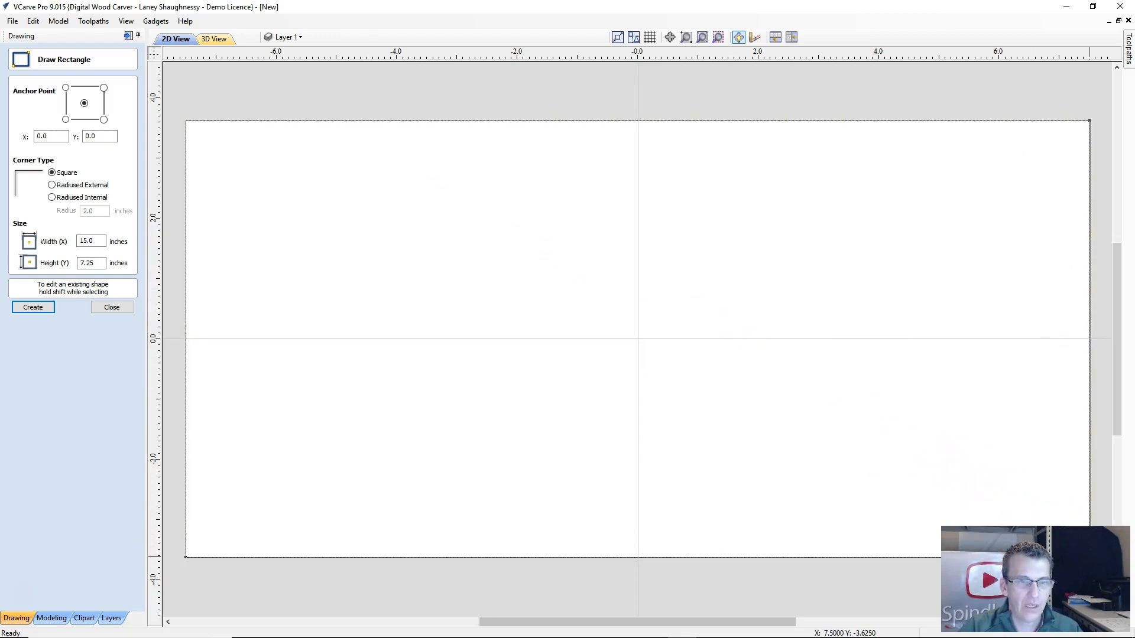
{"action": "left_click_drag", "start_coordinate": [1089, 557], "coordinate": [1089, 557]}
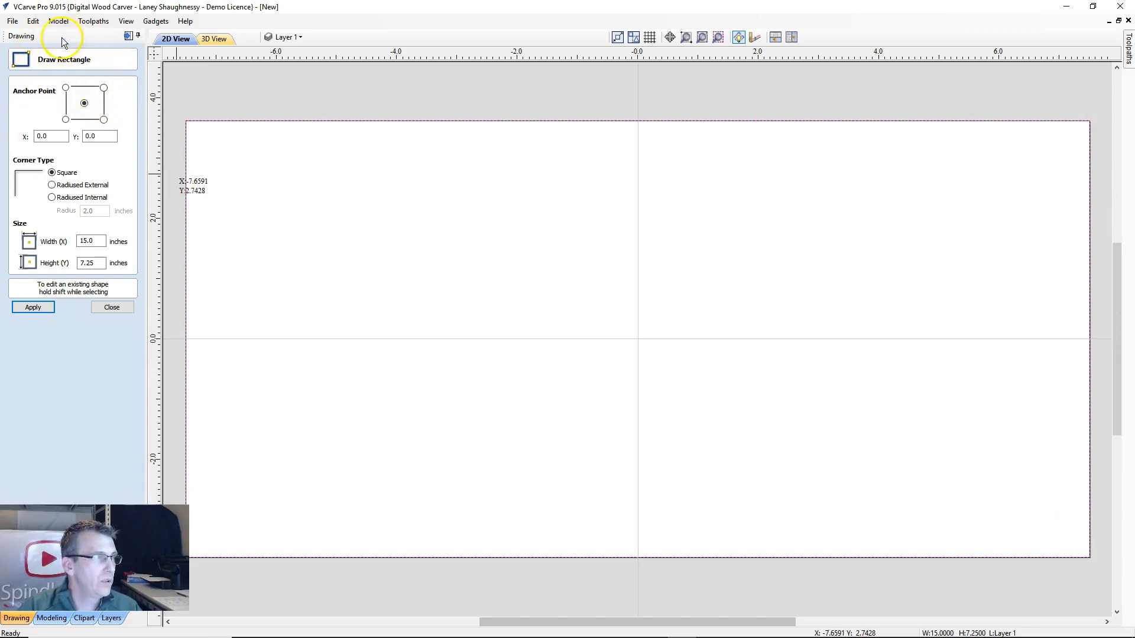
{"action": "left_click", "coordinate": [118, 308]}
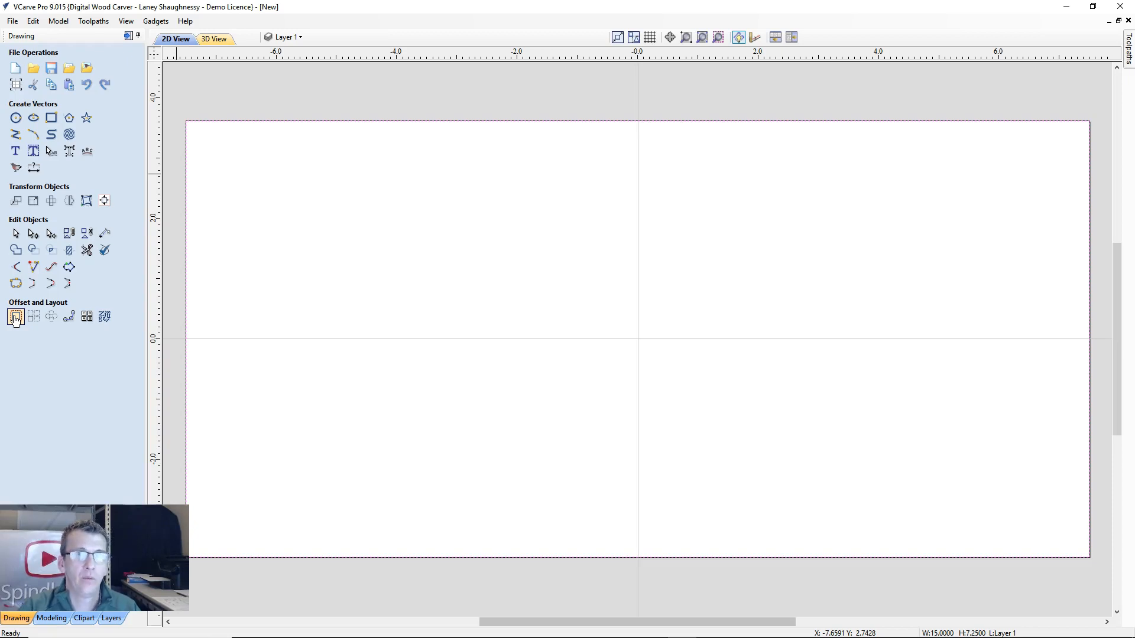
- Set up an inward offset of the boundary rectangle with a distance of 1.00 inch
{"action": "left_click", "coordinate": [437, 218]}
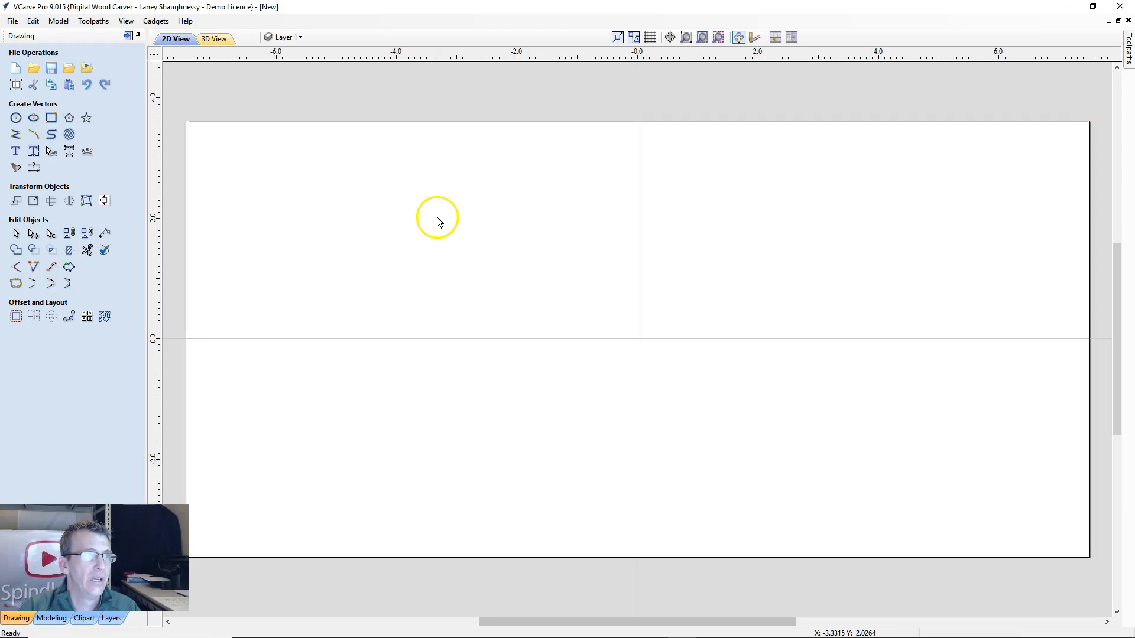
{"action": "left_click", "coordinate": [411, 121]}
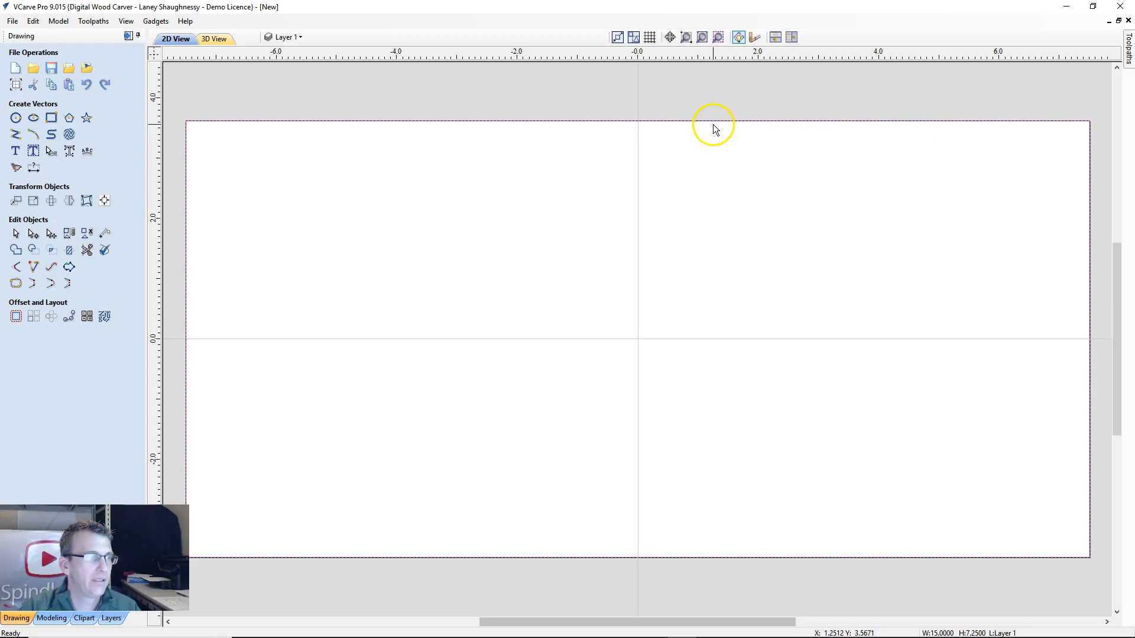
{"action": "left_click", "coordinate": [14, 318]}
{"action": "left_click", "coordinate": [44, 112]}
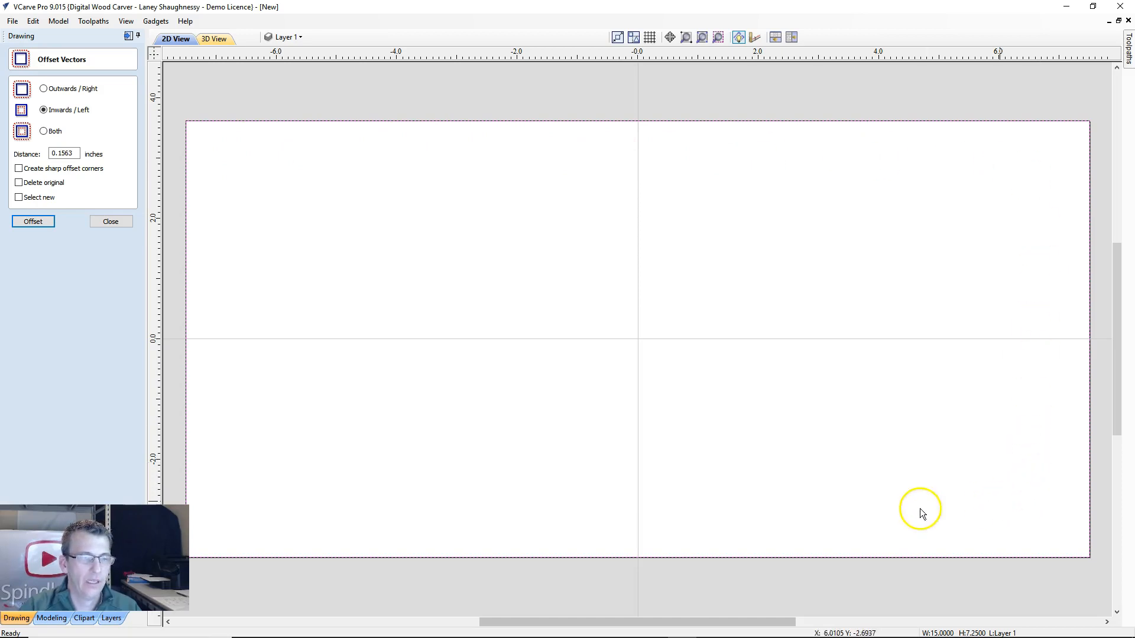
{"action": "double_click", "coordinate": [52, 152]}
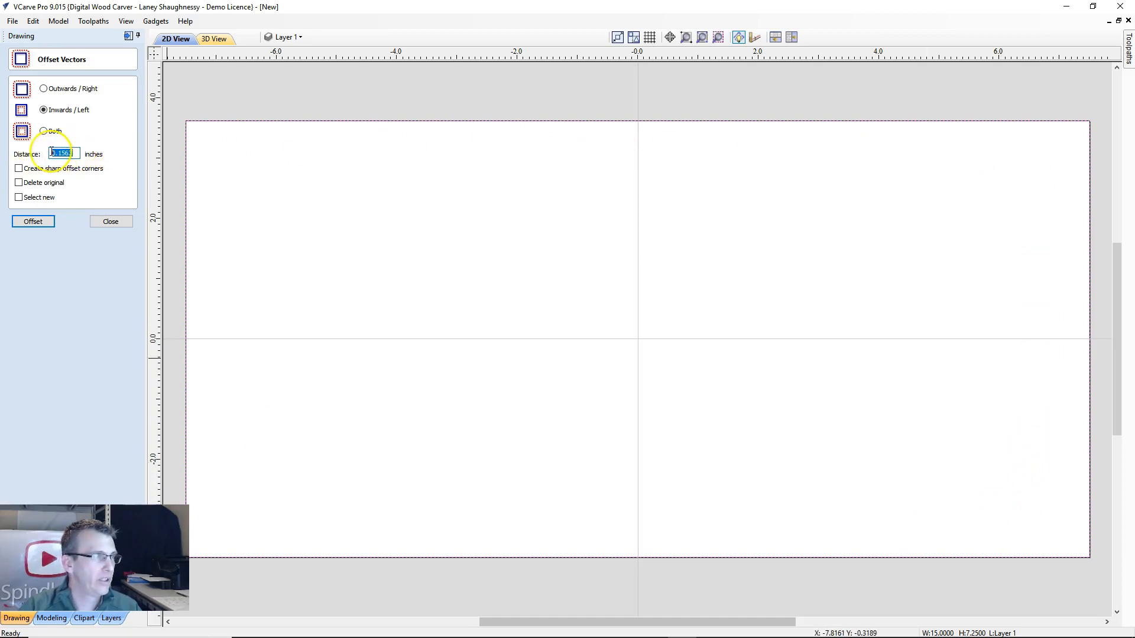
{"action": "type", "text": "1"}
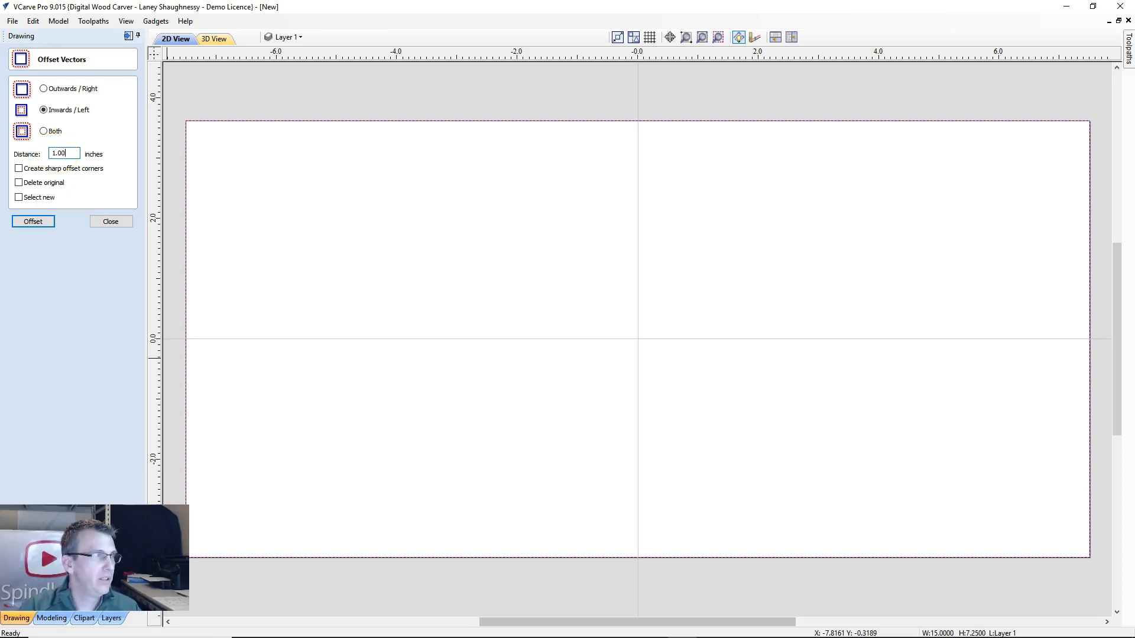
{"action": "left_click_drag", "start_coordinate": [53, 155], "coordinate": [89, 152]}
{"action": "type", "text": "1"}
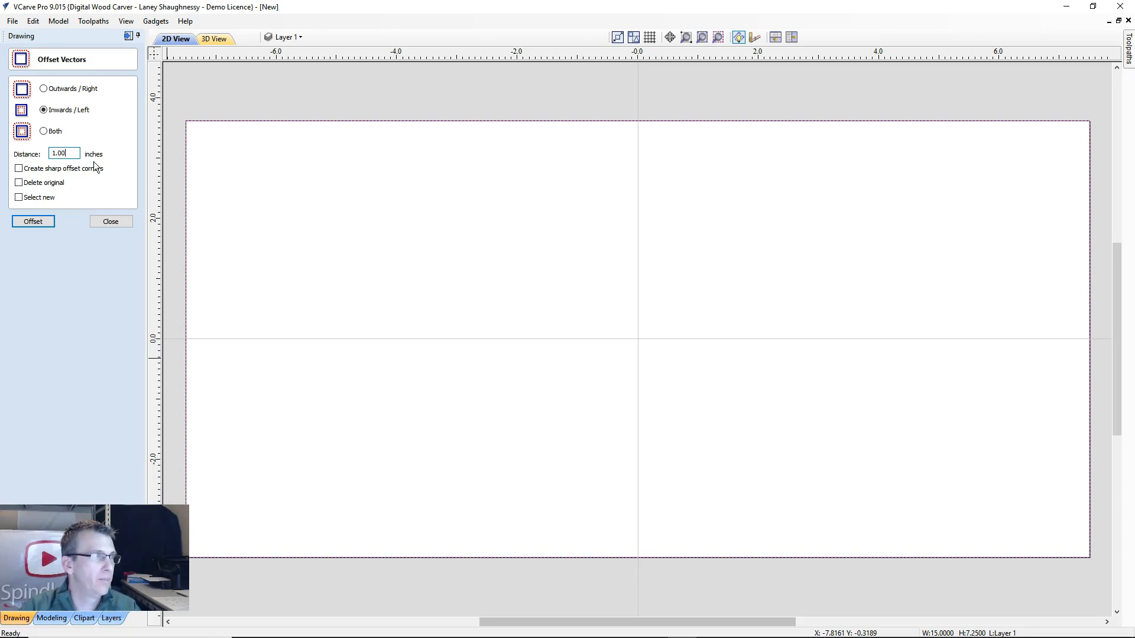
- Create the inward offset of the boundary rectangle with sharp offset corners, deleting the original and selecting the new rectangle
{"action": "left_click", "coordinate": [18, 170]}
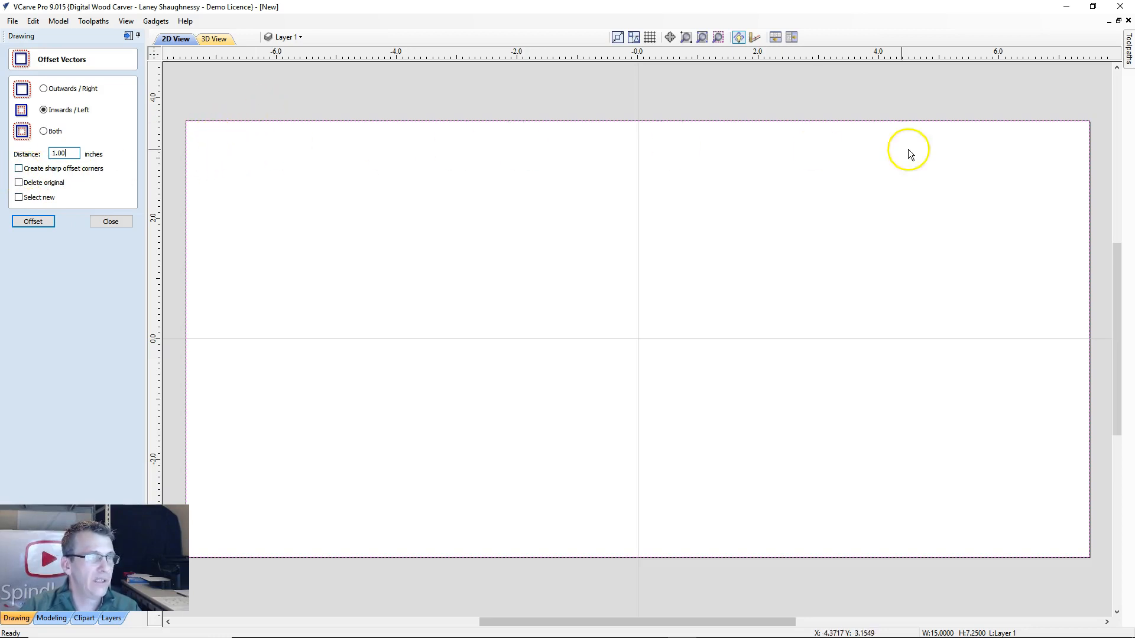
{"action": "left_click", "coordinate": [19, 168]}
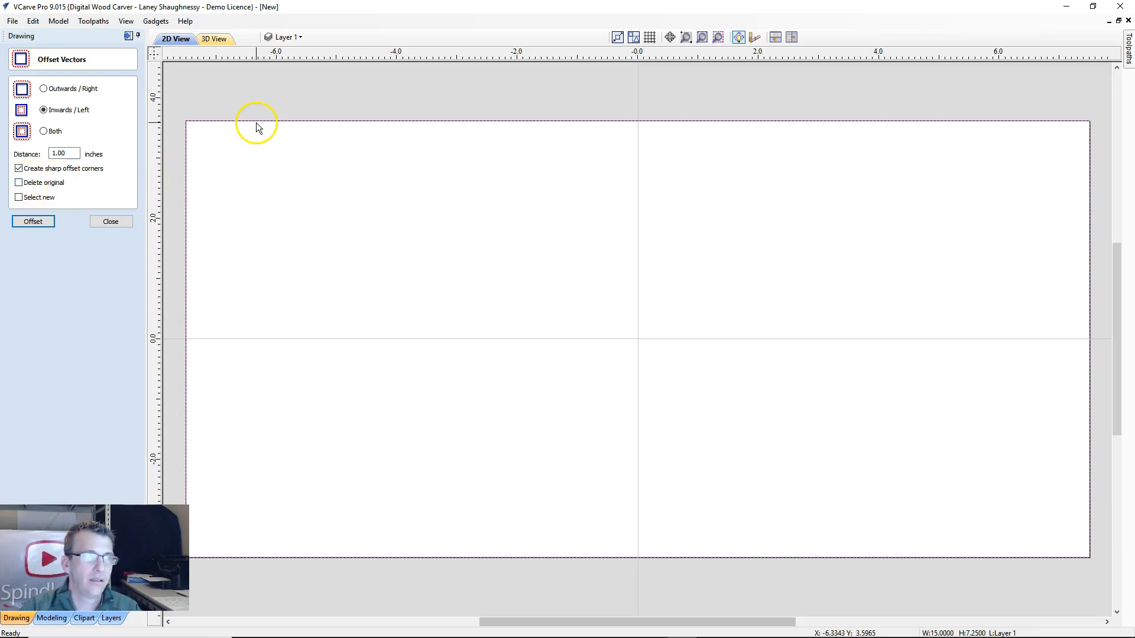
{"action": "left_click", "coordinate": [27, 185]}
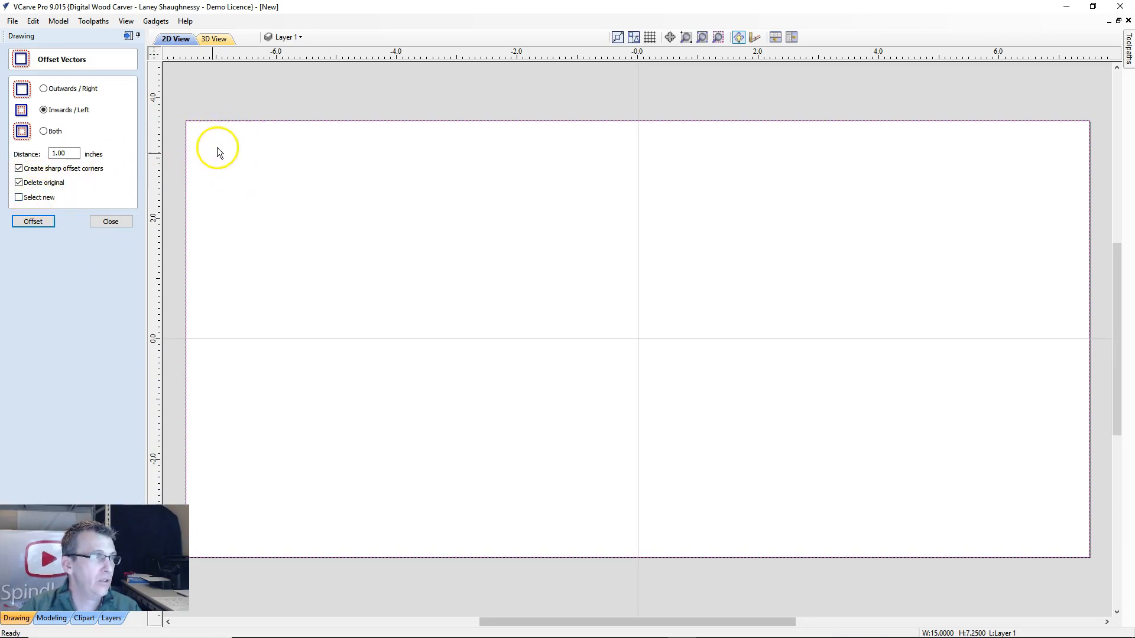
{"action": "left_click", "coordinate": [18, 197]}
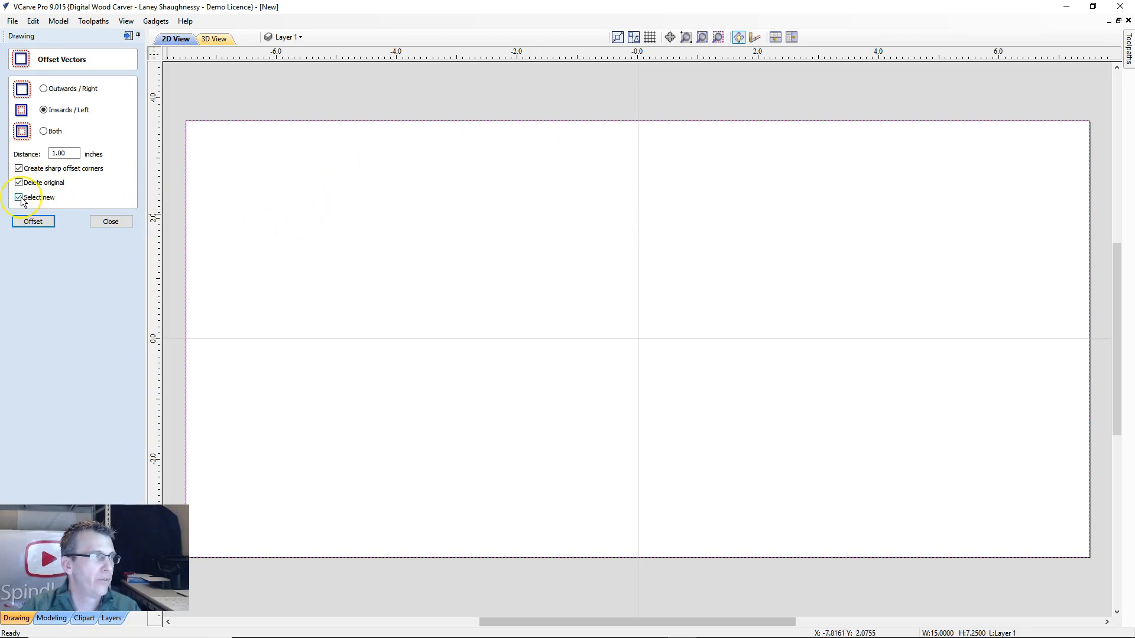
{"action": "left_click", "coordinate": [29, 223]}
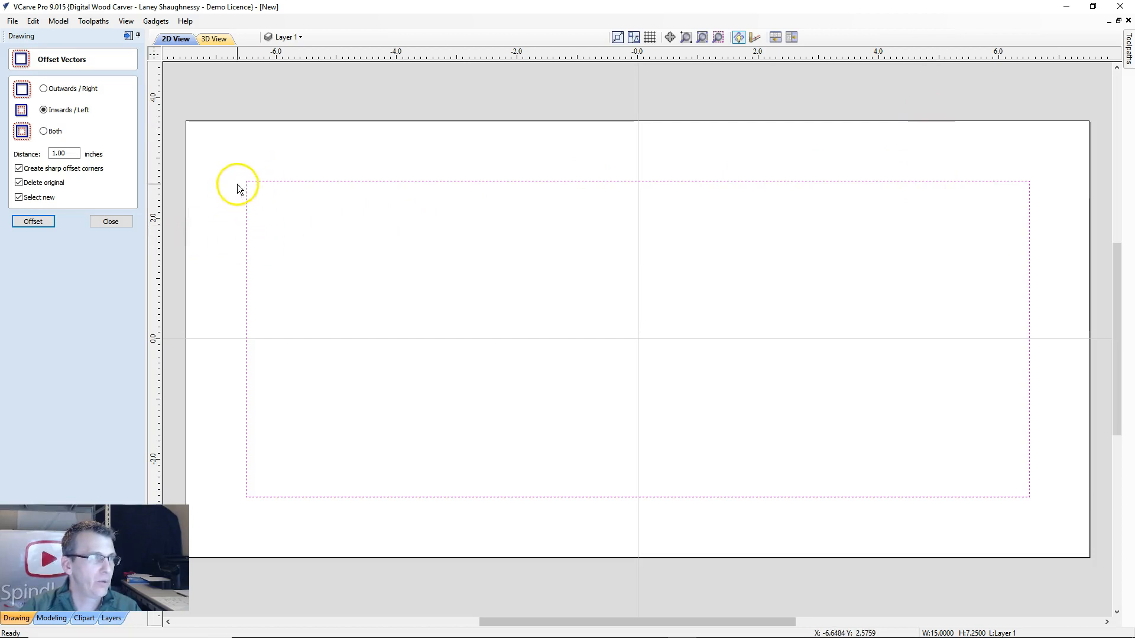
{"action": "left_click", "coordinate": [389, 126]}
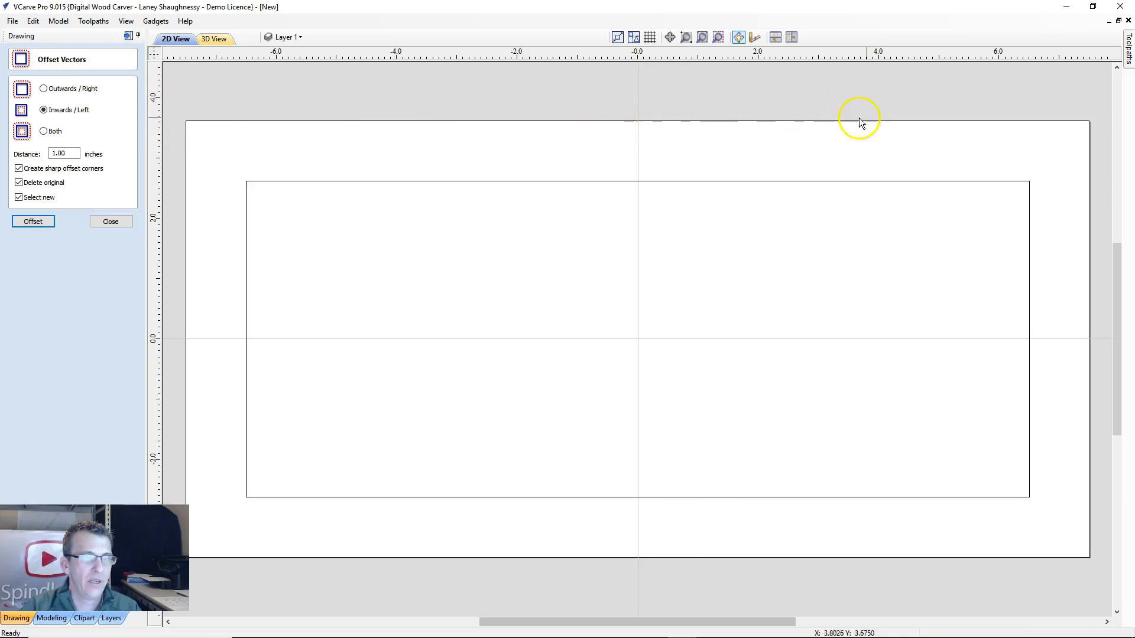
{"action": "left_click", "coordinate": [967, 499]}
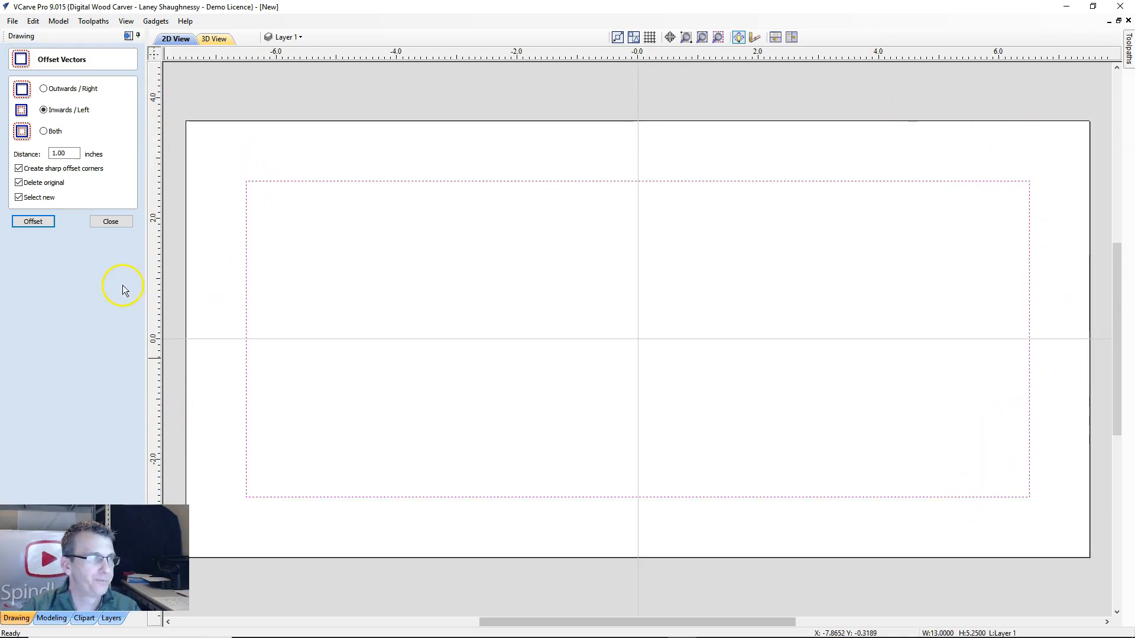
{"action": "left_click", "coordinate": [111, 221]}
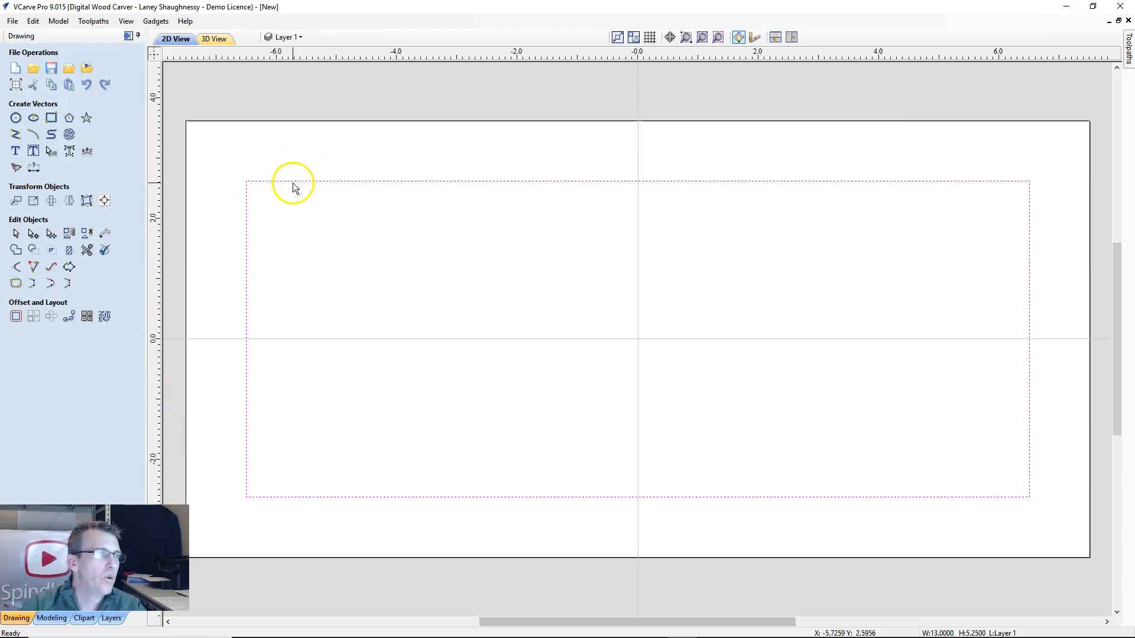
- Change the inner rectangle's corner type to Radiused Internal and apply a 0.75 inch radius
{"action": "left_click", "coordinate": [52, 119]}
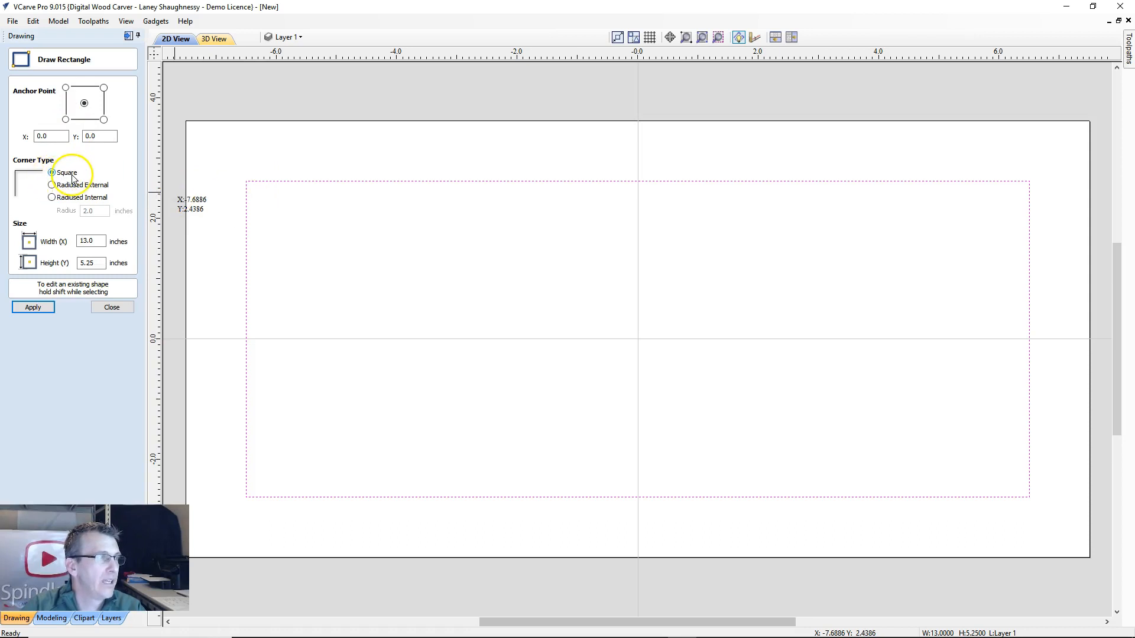
{"action": "left_click", "coordinate": [52, 185]}
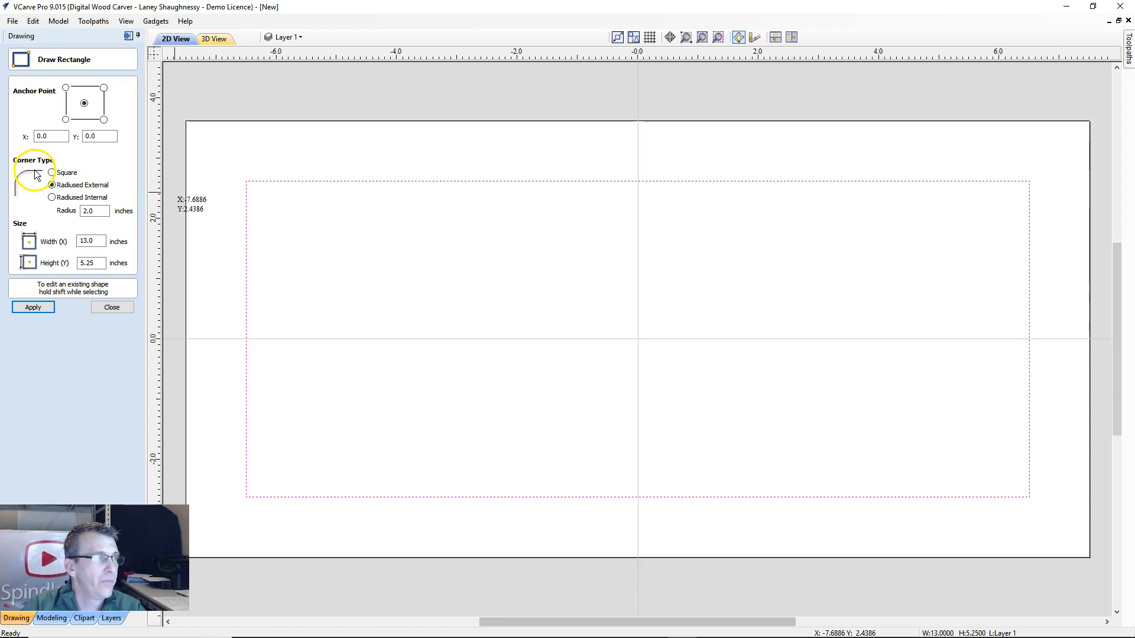
{"action": "left_click", "coordinate": [52, 197]}
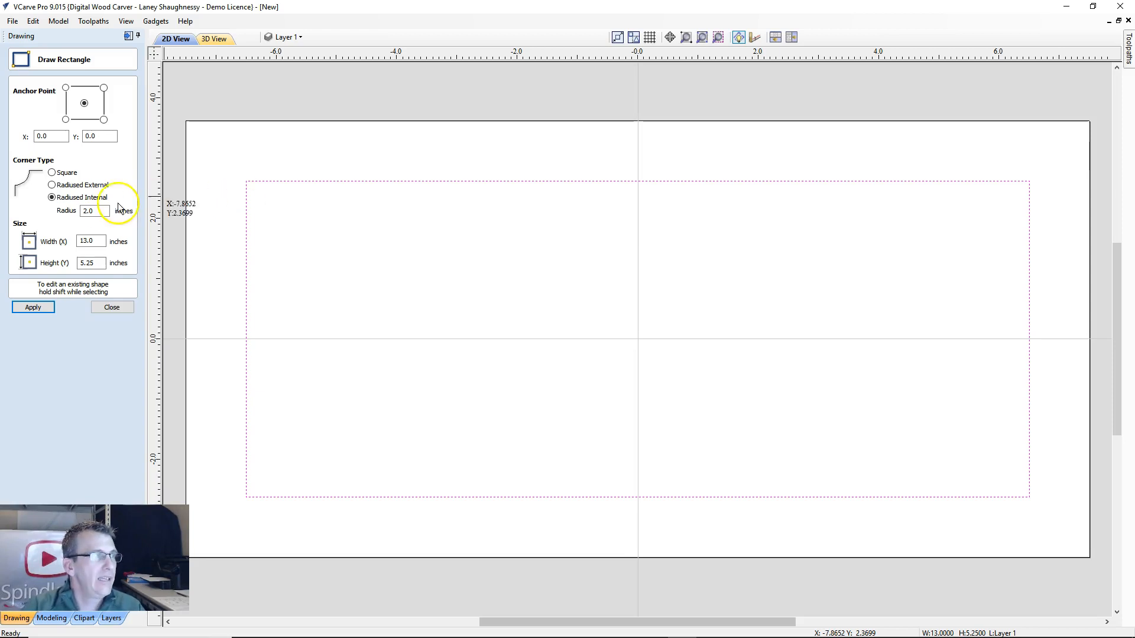
{"action": "double_click", "coordinate": [84, 211]}
{"action": "type", "text": ".75"}
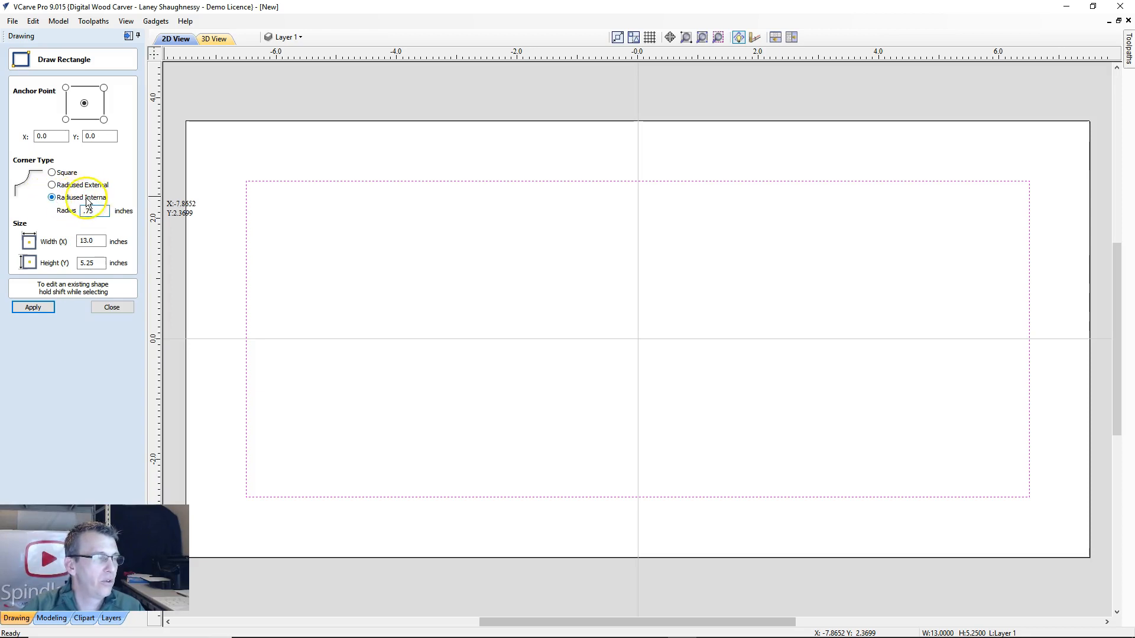
{"action": "double_click", "coordinate": [96, 211]}
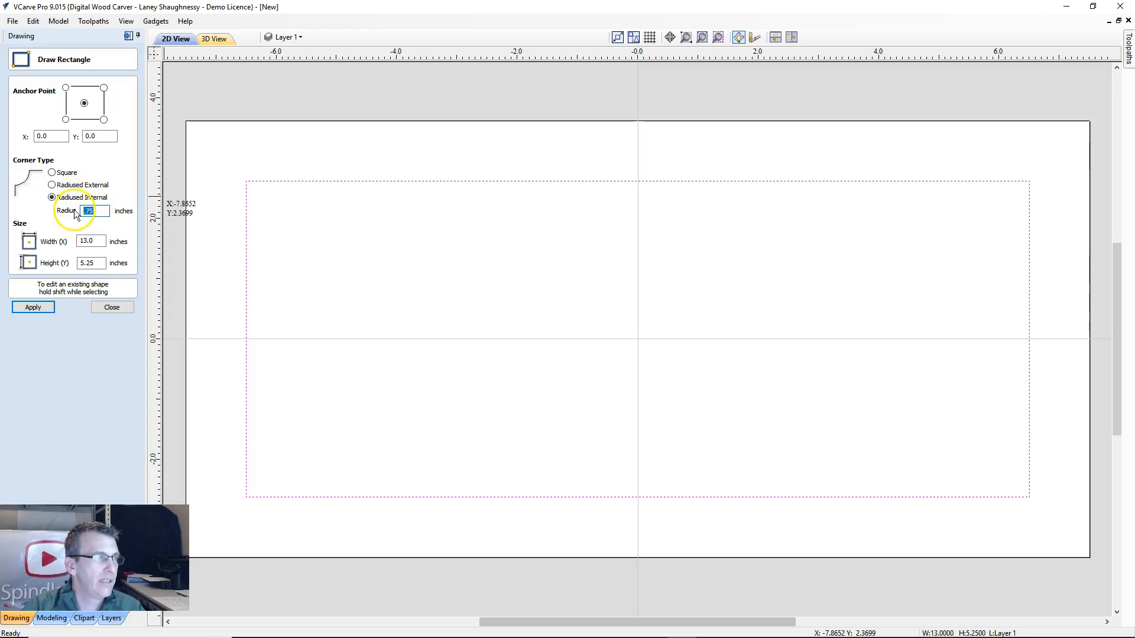
{"action": "left_click", "coordinate": [33, 306]}
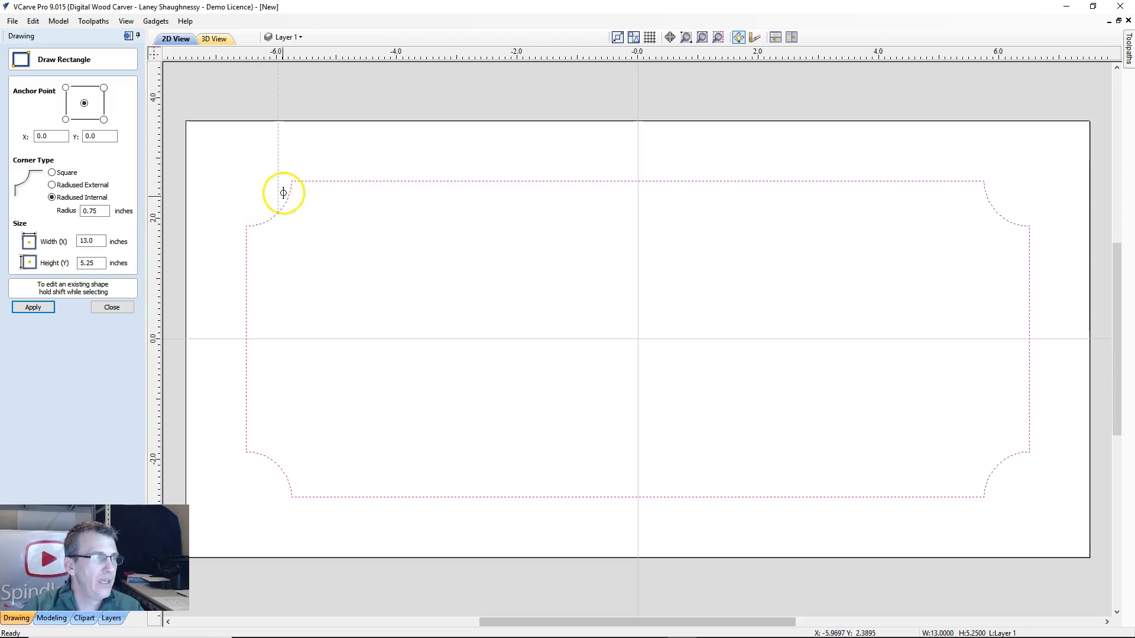
- Set the inner rectangle's internal corner radius to 0.5 inch and apply it
{"action": "left_click", "coordinate": [102, 212]}
{"action": "left_click_drag", "start_coordinate": [103, 212], "coordinate": [83, 211]}
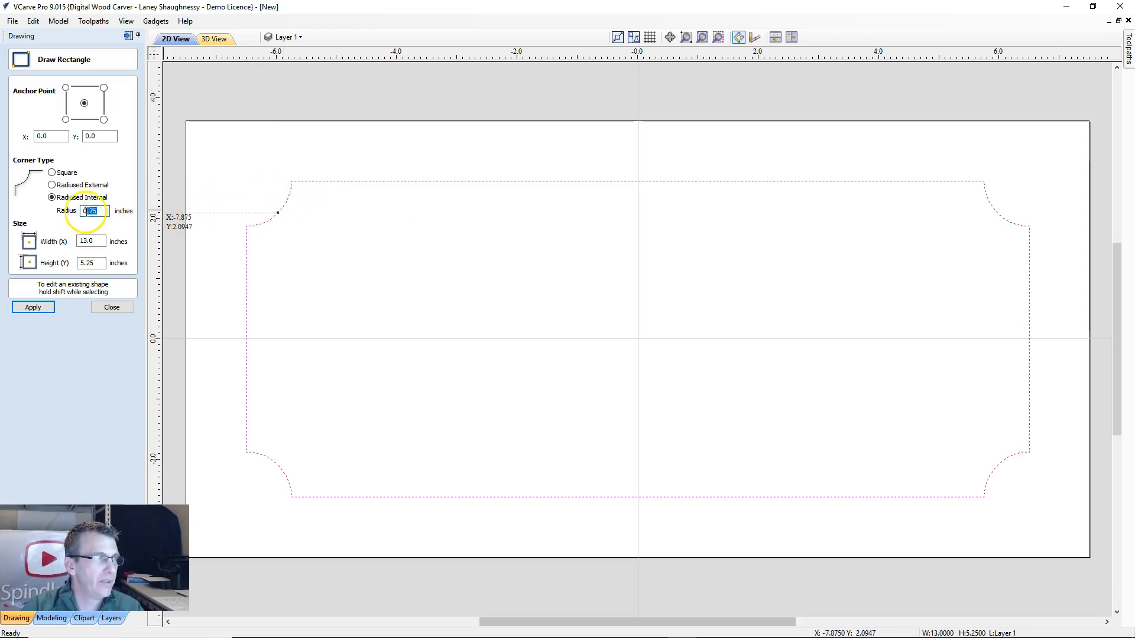
{"action": "type", "text": "."}
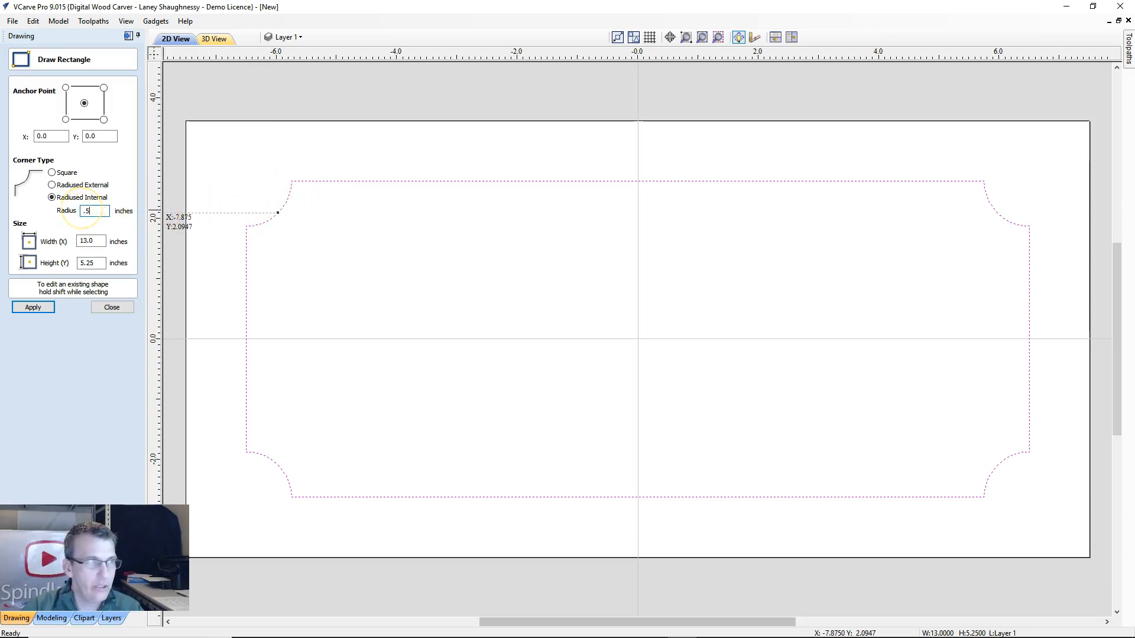
{"action": "left_click", "coordinate": [31, 309]}
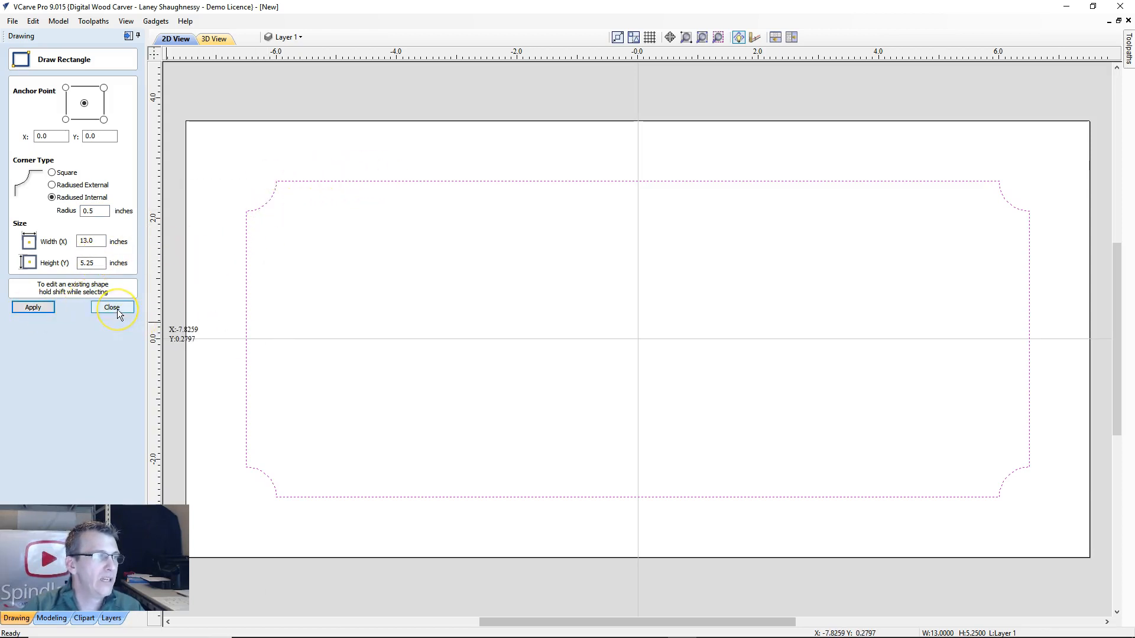
- Undo both corner radius changes, leave rectangle editing and reselect the inner rectangle
{"action": "key", "text": "ctrl+z"}
{"action": "key", "text": "ctrl+z"}
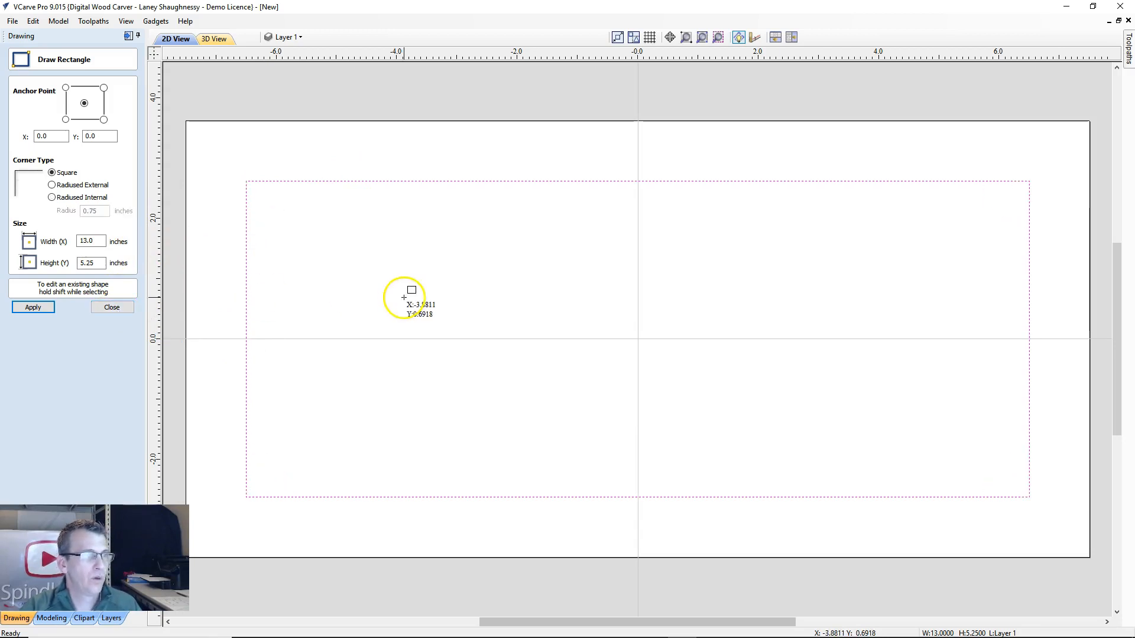
{"action": "key", "text": "Escape"}
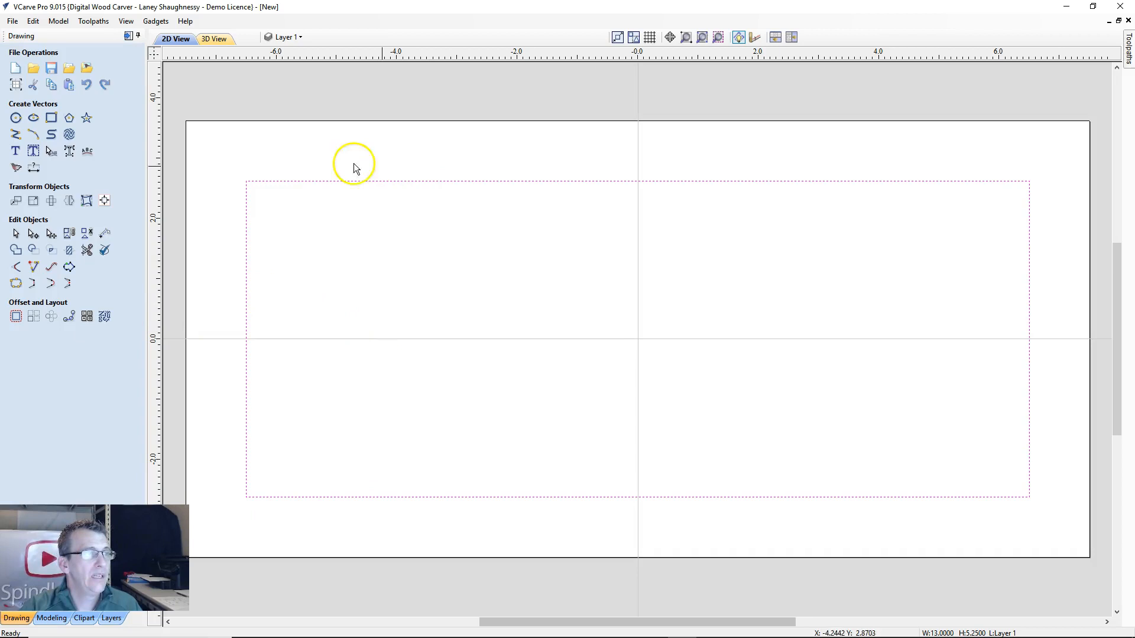
{"action": "left_click", "coordinate": [325, 275]}
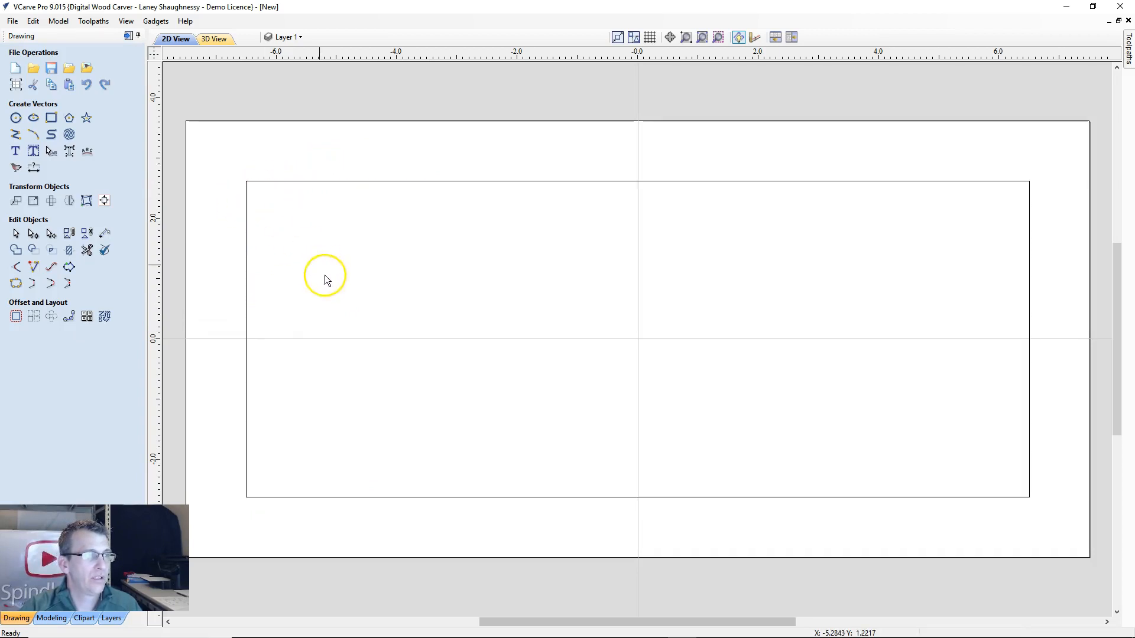
{"action": "left_click", "coordinate": [380, 182]}
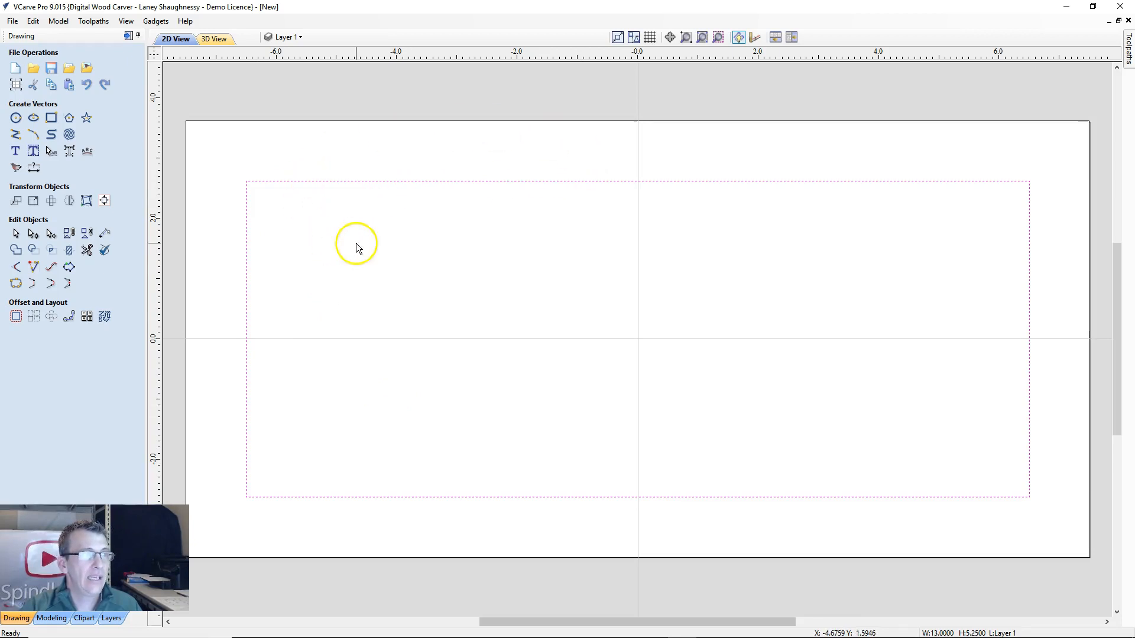
- Apply Radiused Internal corners with a 0.75 inch radius to the selected inner rectangle and finish editing it
{"action": "left_click", "coordinate": [52, 118]}
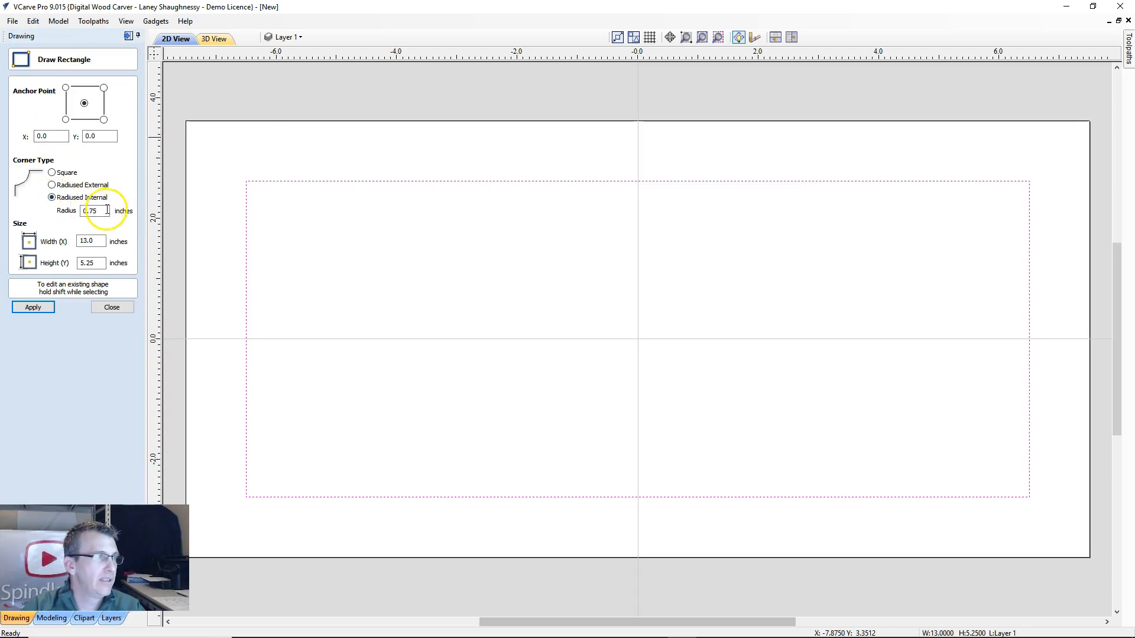
{"action": "left_click_drag", "start_coordinate": [98, 211], "coordinate": [83, 213]}
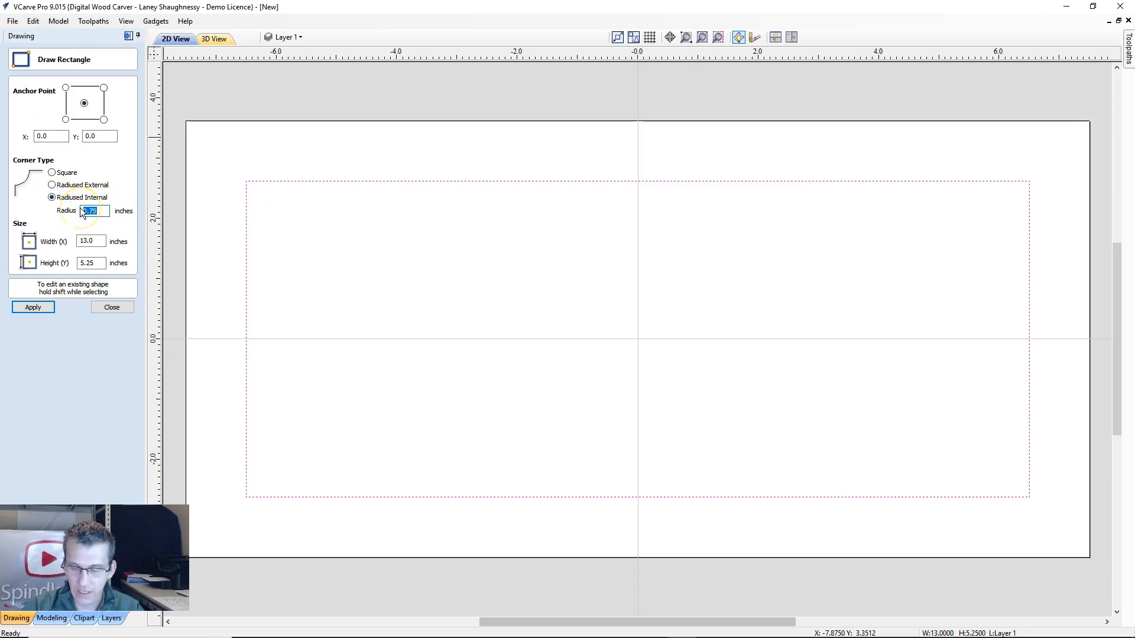
{"action": "left_click", "coordinate": [33, 307]}
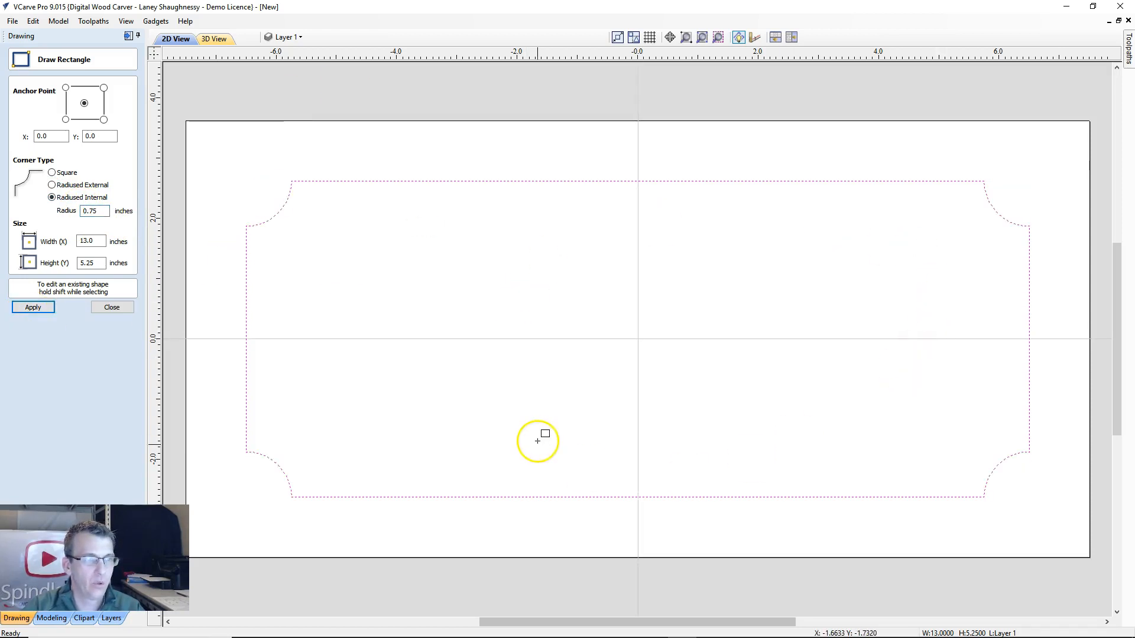
{"action": "left_click", "coordinate": [109, 307]}
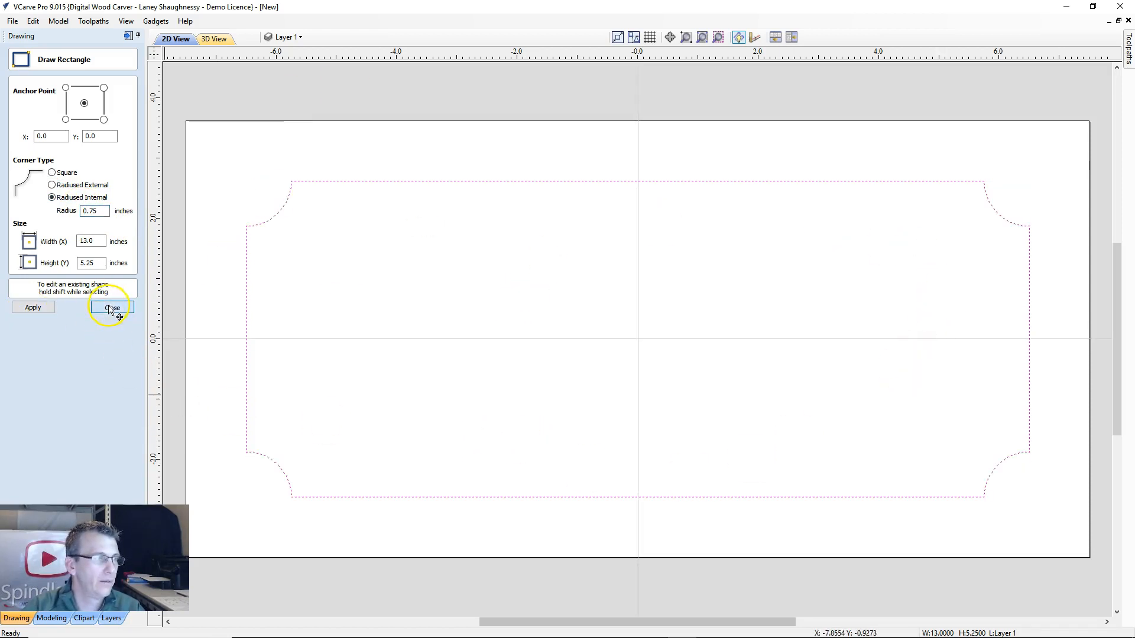
{"action": "left_click", "coordinate": [51, 118]}
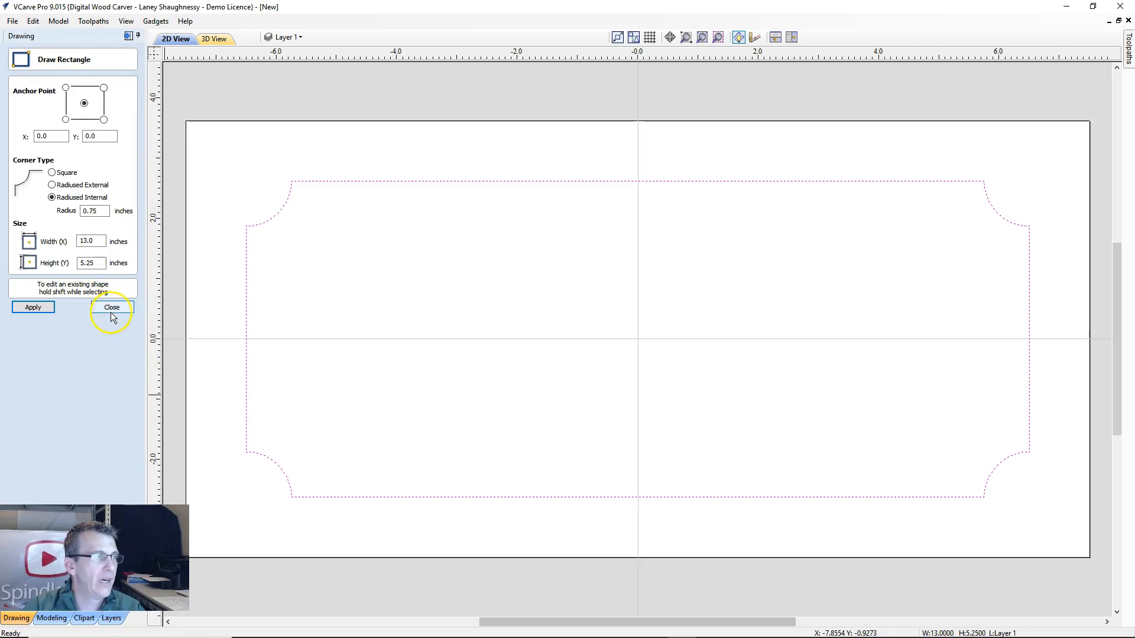
{"action": "left_click", "coordinate": [112, 309]}
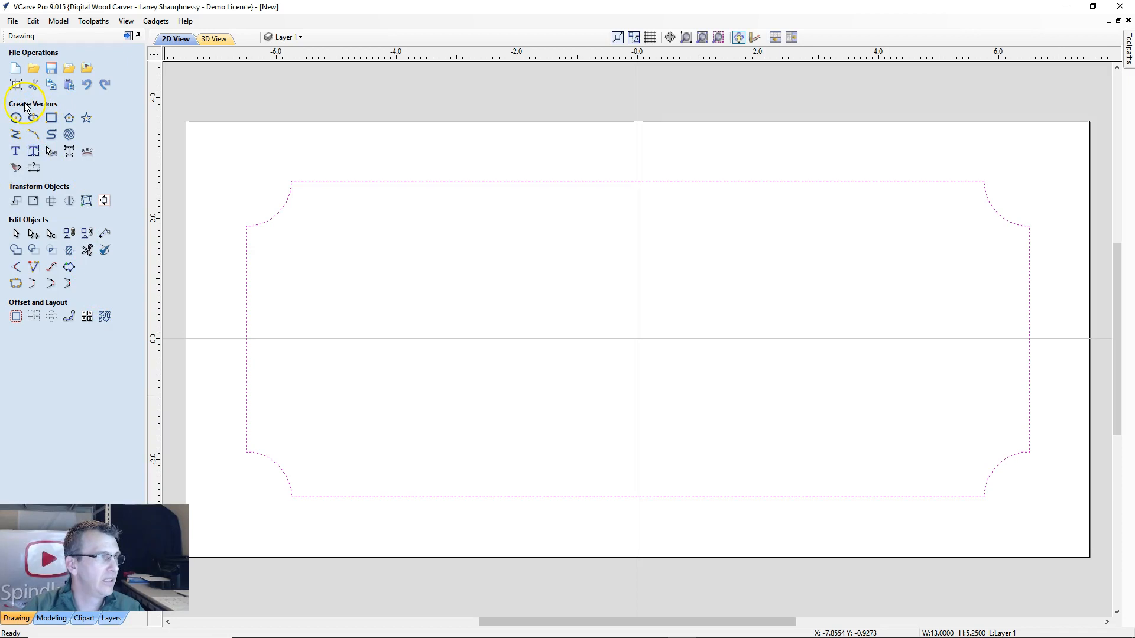
- Start a new text object and choose the TrueType font Monotype Corsiva for it
{"action": "left_click", "coordinate": [16, 153]}
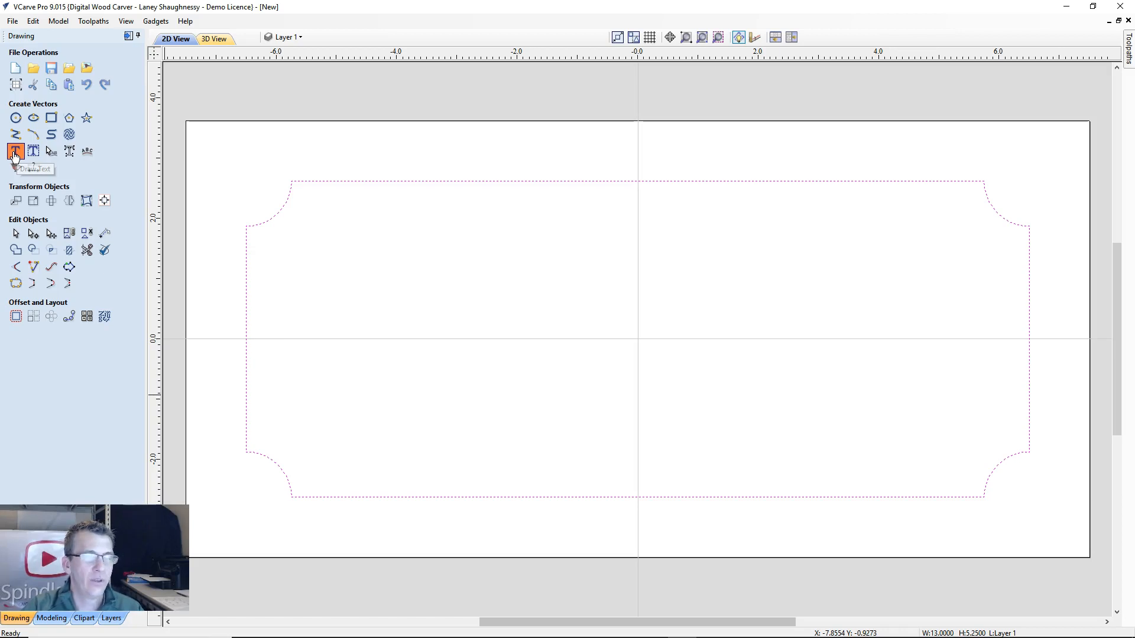
{"action": "left_click", "coordinate": [17, 153]}
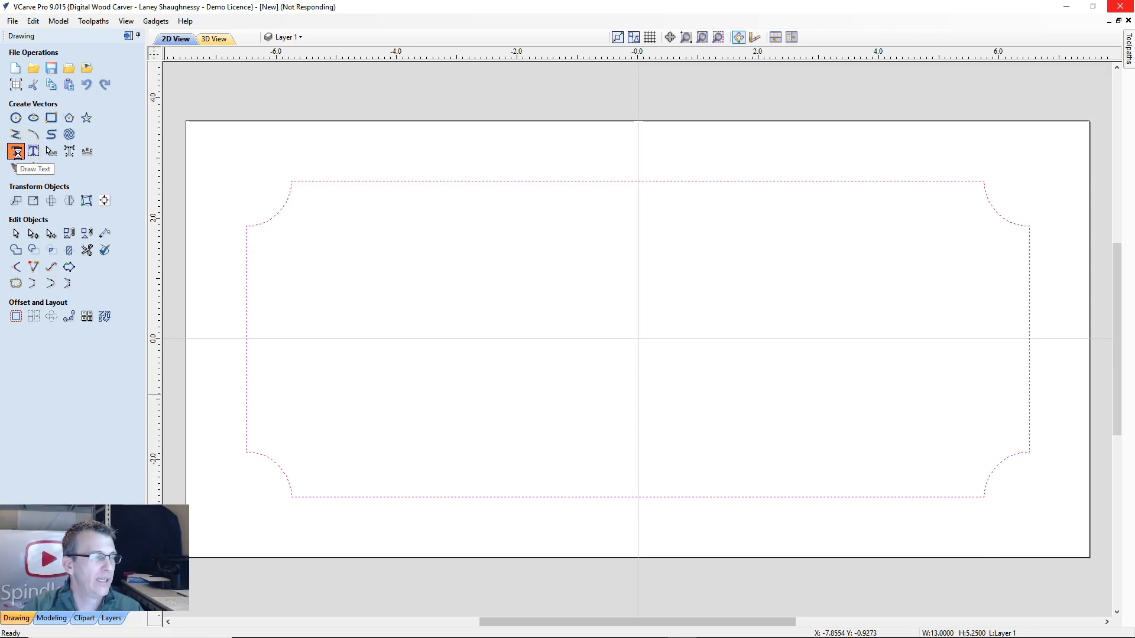
{"action": "left_click", "coordinate": [25, 95]}
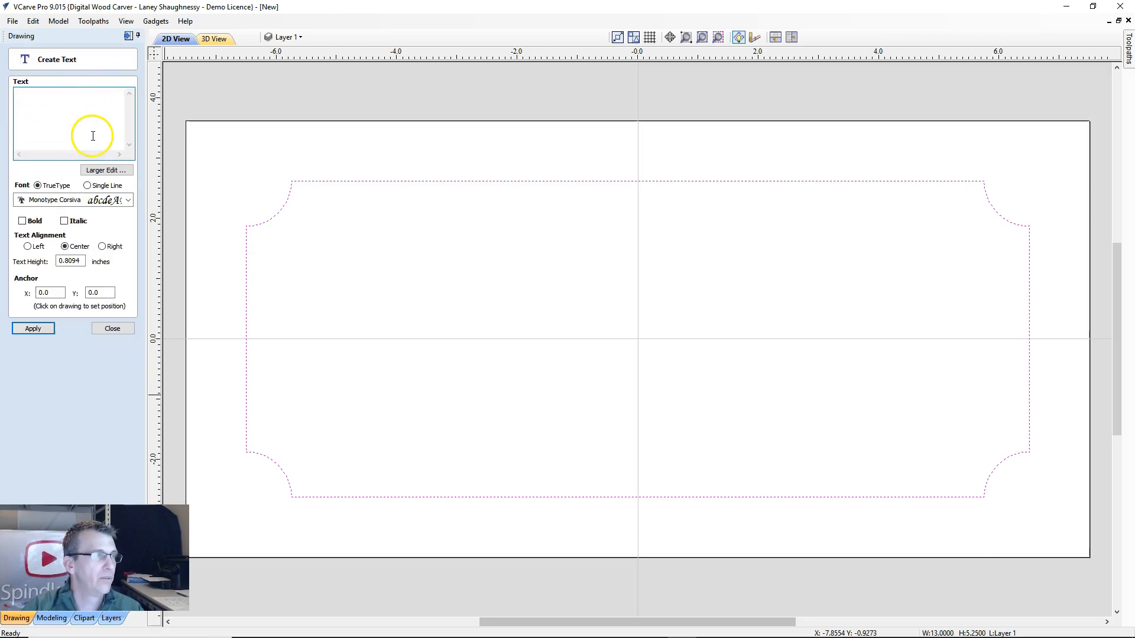
{"action": "left_click", "coordinate": [115, 201]}
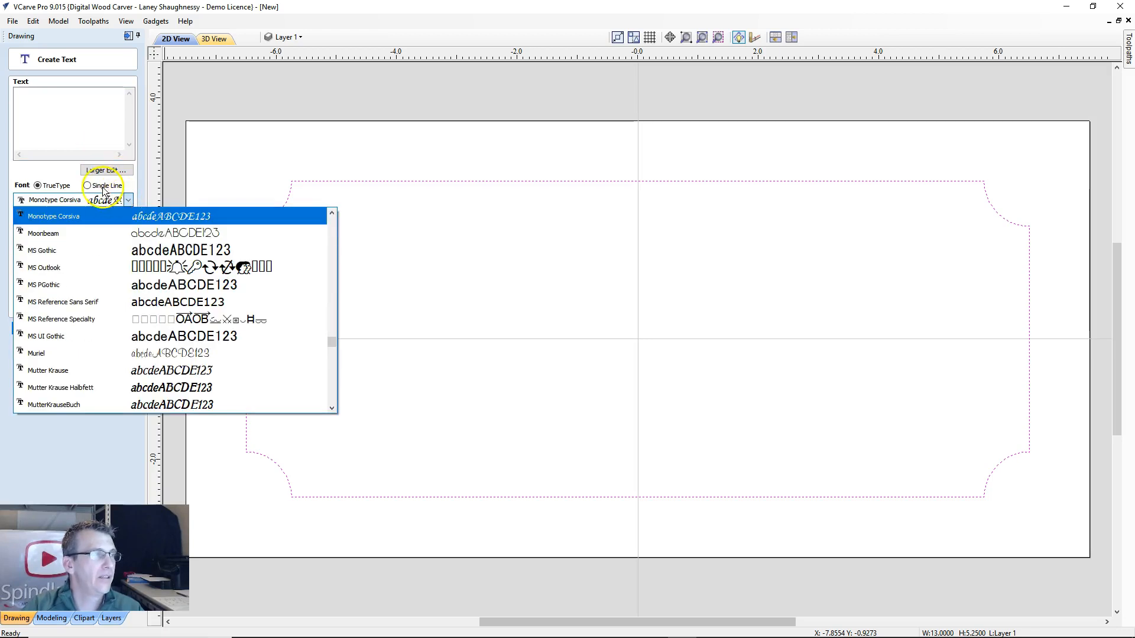
{"action": "scroll", "coordinate": [46, 294], "scroll_direction": "down", "scroll_amount": 4}
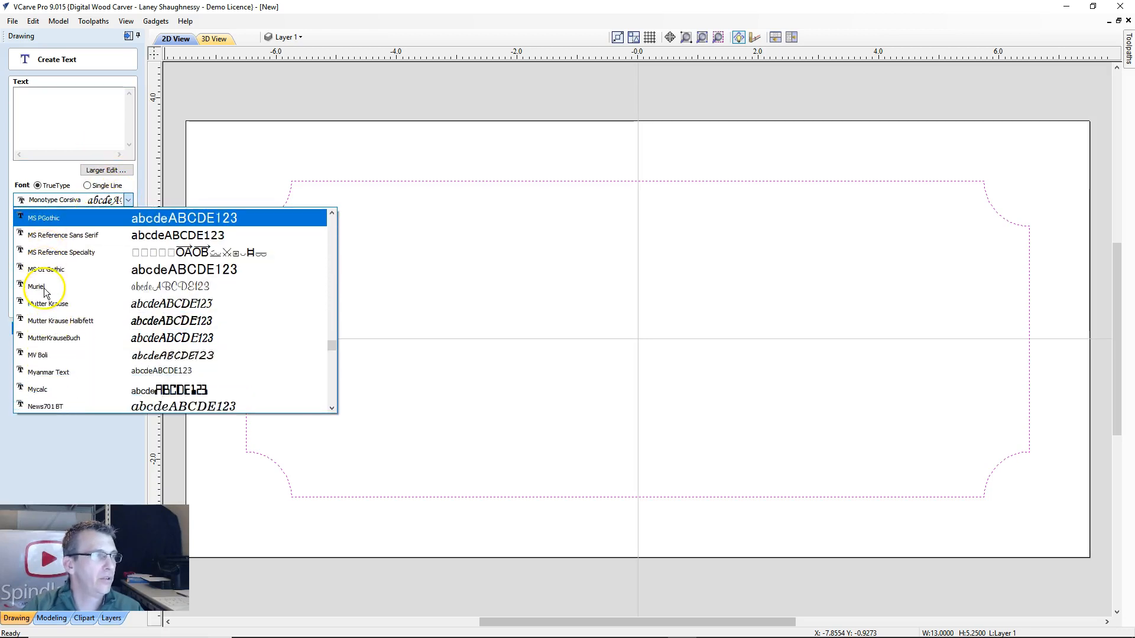
{"action": "scroll", "coordinate": [45, 294], "scroll_direction": "up", "scroll_amount": 10}
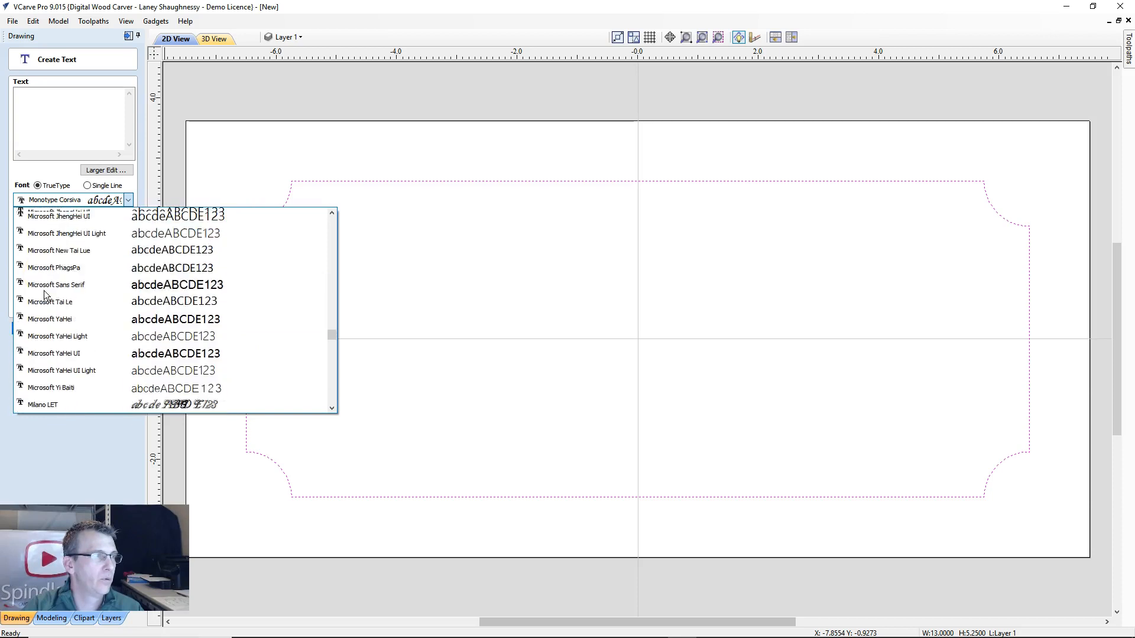
{"action": "scroll", "coordinate": [46, 293], "scroll_direction": "down", "scroll_amount": 3}
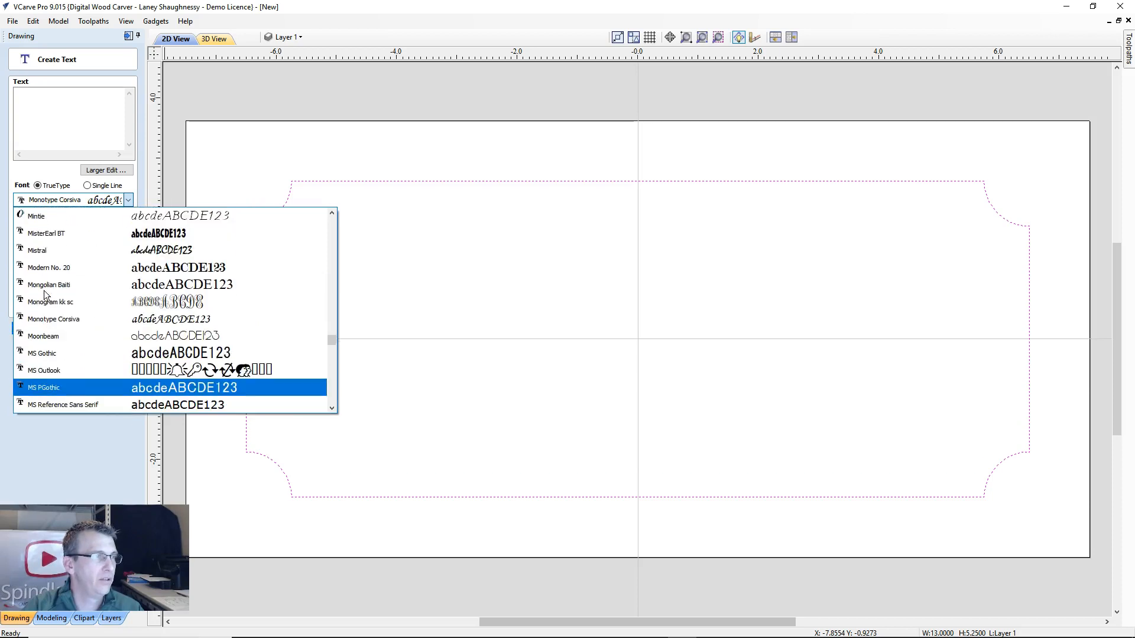
{"action": "left_click", "coordinate": [42, 319]}
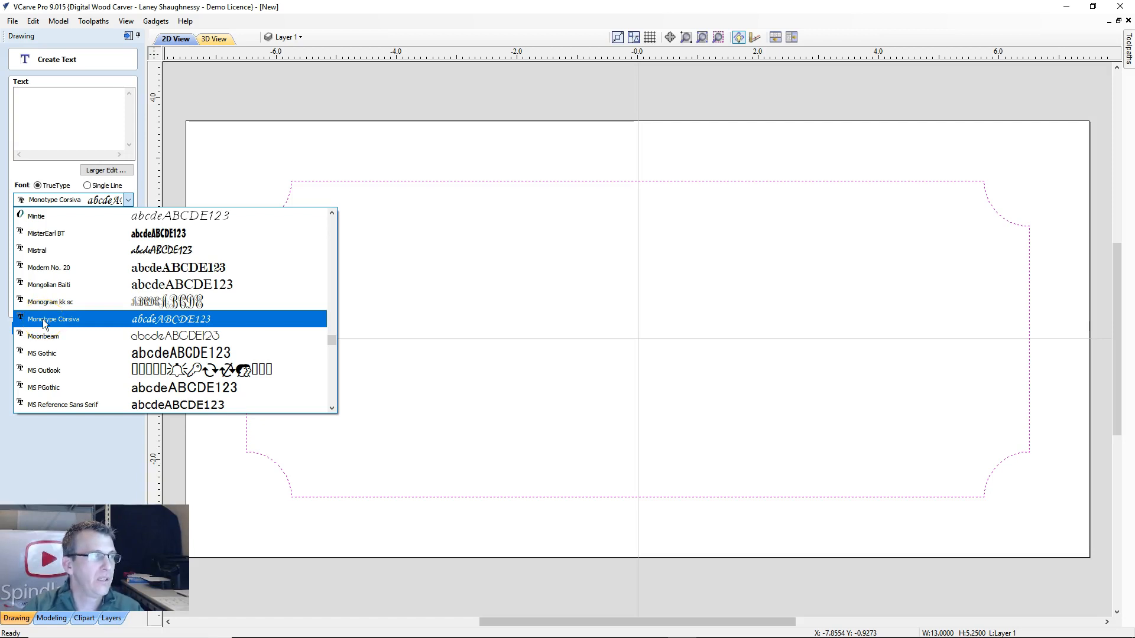
- Change the new text's font to the TrueType font Times New Roman and make it bold
{"action": "left_click", "coordinate": [63, 321]}
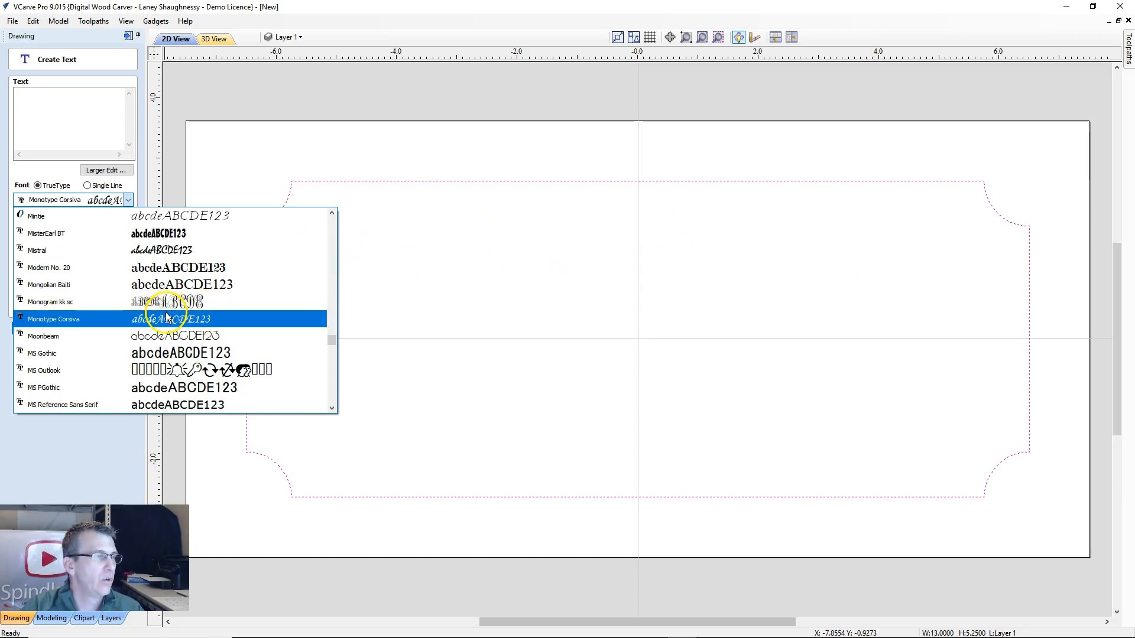
{"action": "scroll", "coordinate": [166, 317], "scroll_direction": "down", "scroll_amount": 5}
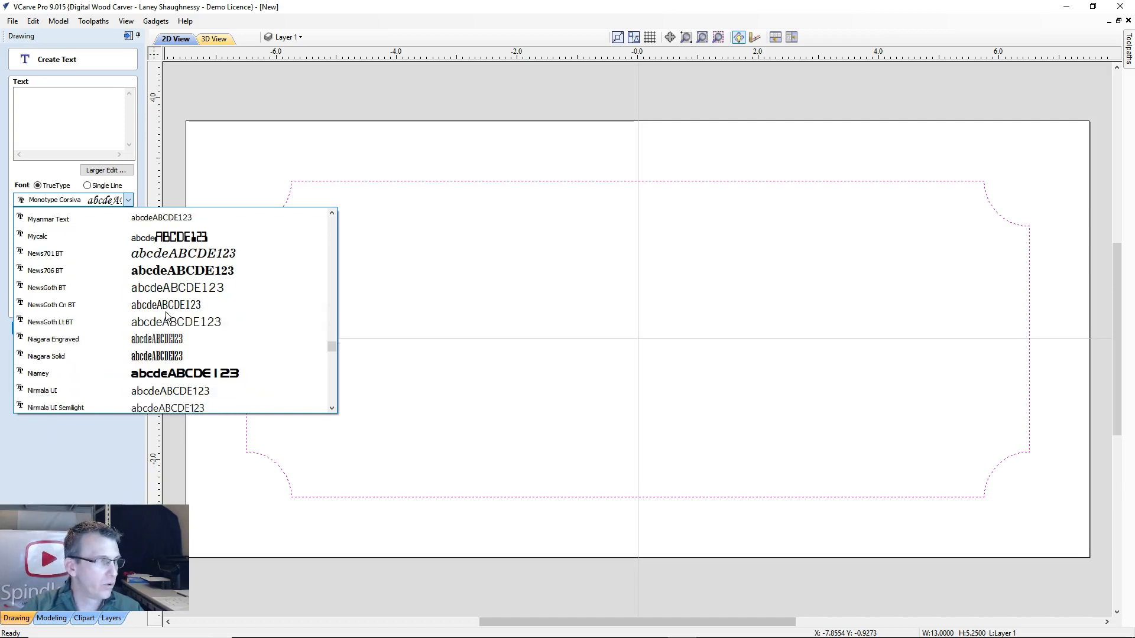
{"action": "scroll", "coordinate": [112, 335], "scroll_direction": "down", "scroll_amount": 12}
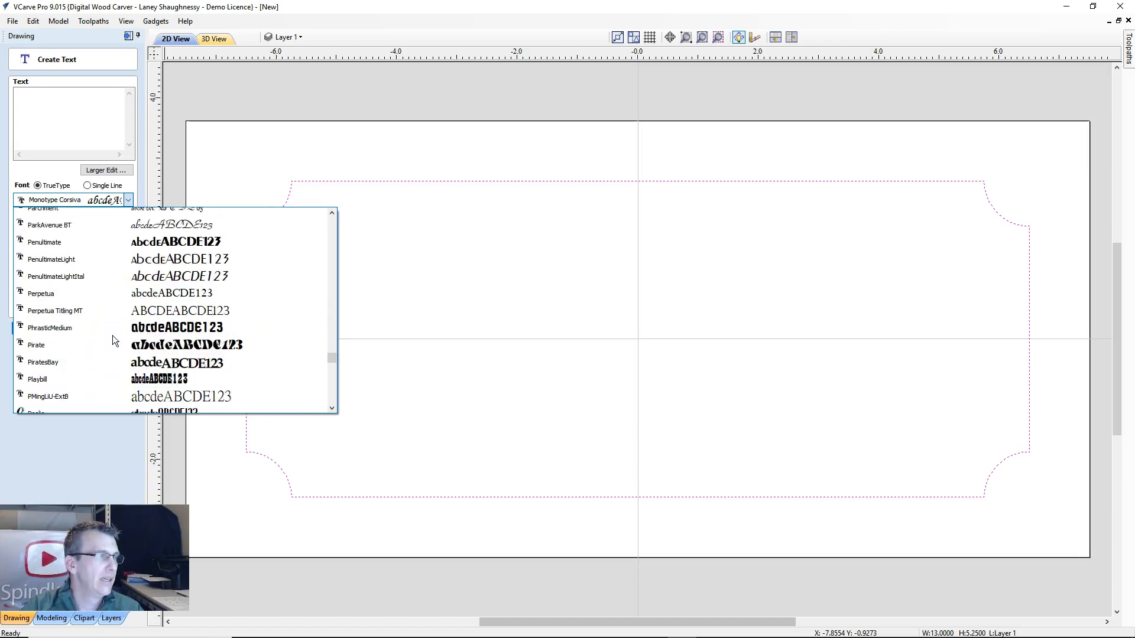
{"action": "scroll", "coordinate": [113, 335], "scroll_direction": "down", "scroll_amount": 12}
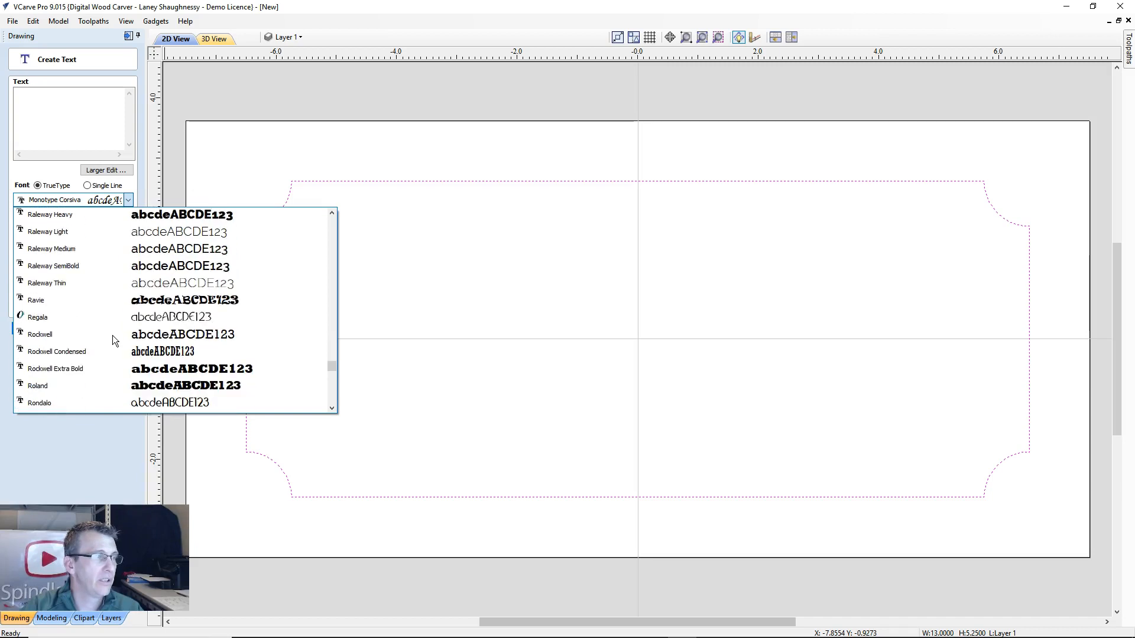
{"action": "scroll", "coordinate": [113, 335], "scroll_direction": "down", "scroll_amount": 12}
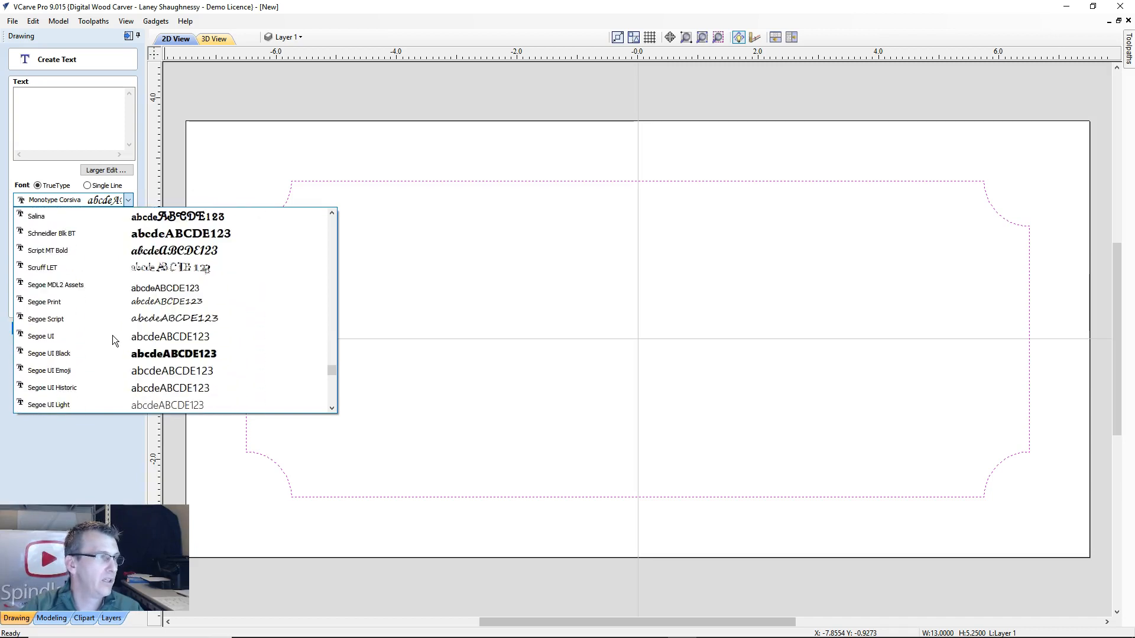
{"action": "scroll", "coordinate": [112, 335], "scroll_direction": "down", "scroll_amount": 6}
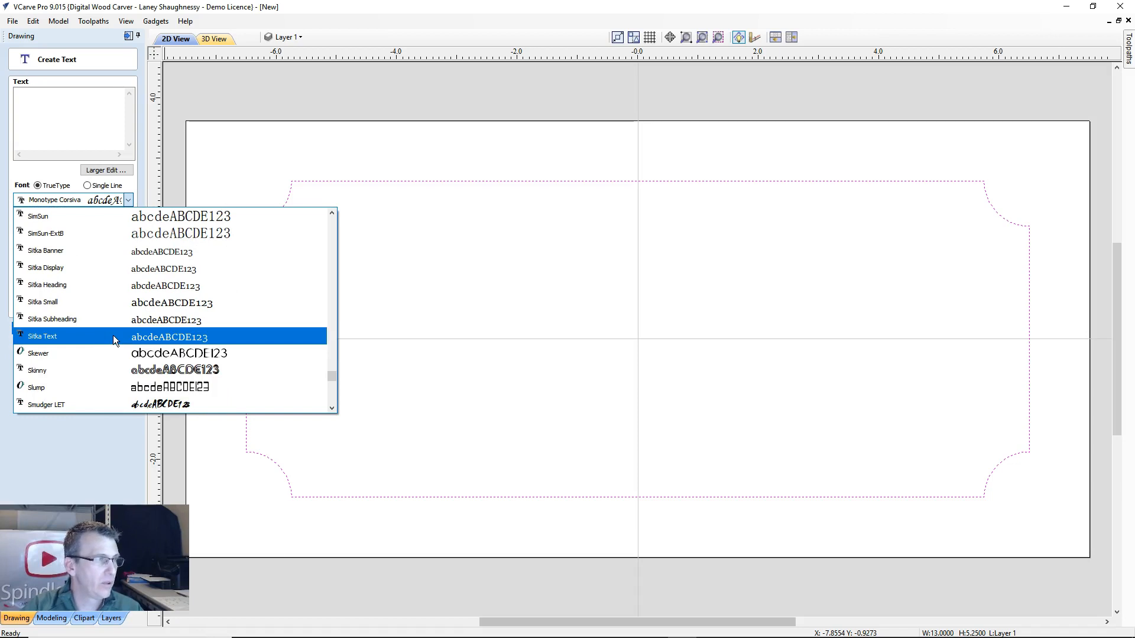
{"action": "key", "text": "t"}
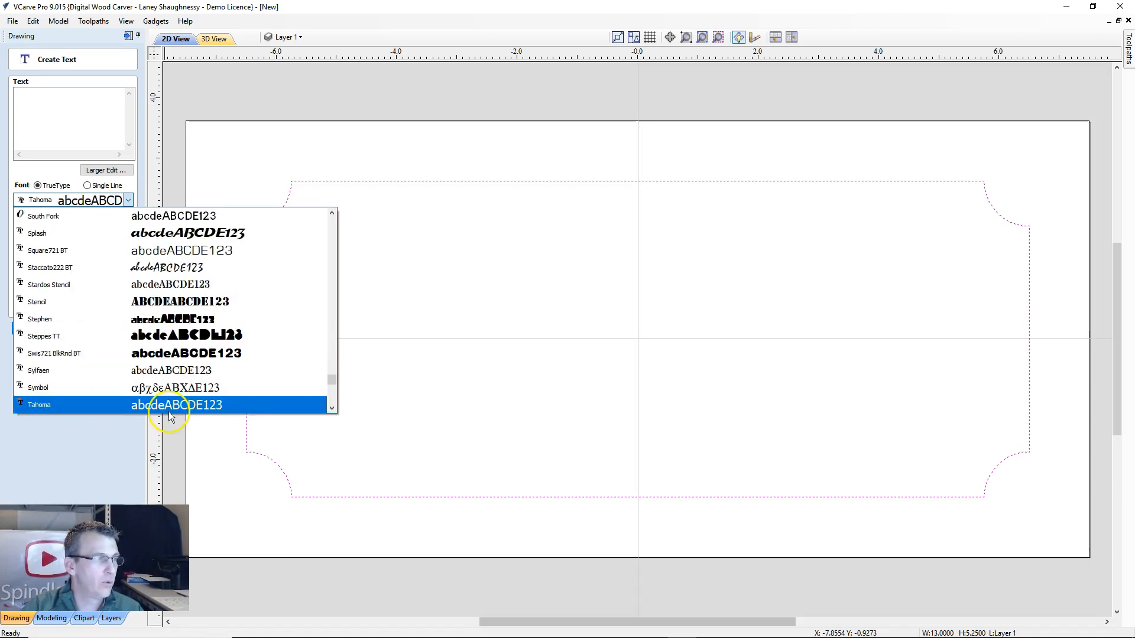
{"action": "scroll", "coordinate": [86, 388], "scroll_direction": "down", "scroll_amount": 1}
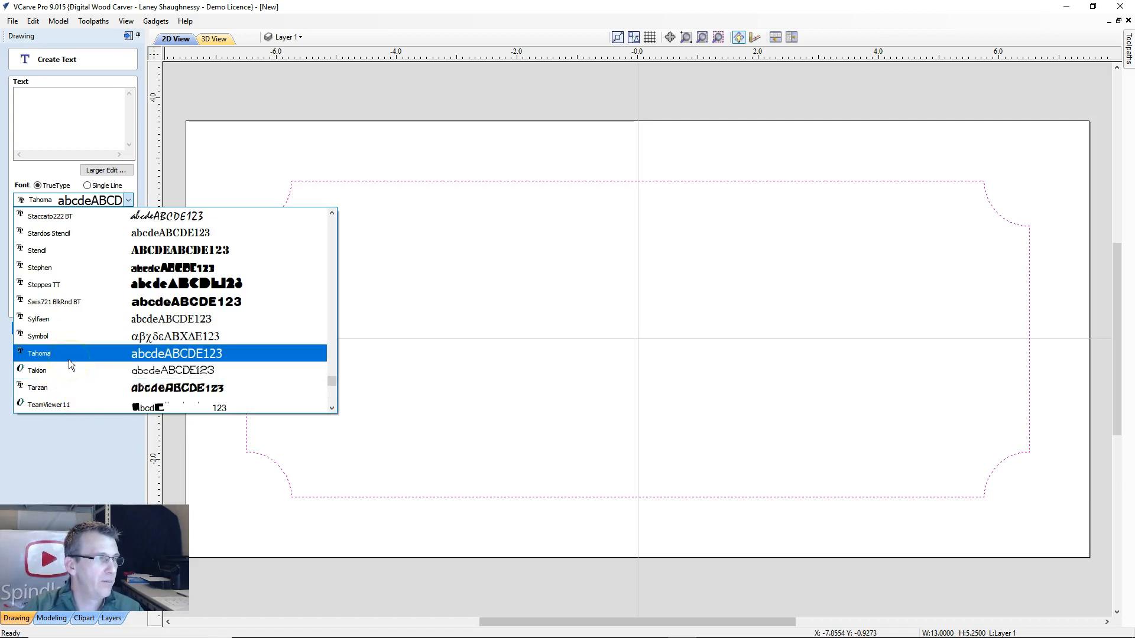
{"action": "scroll", "coordinate": [69, 360], "scroll_direction": "down", "scroll_amount": 2}
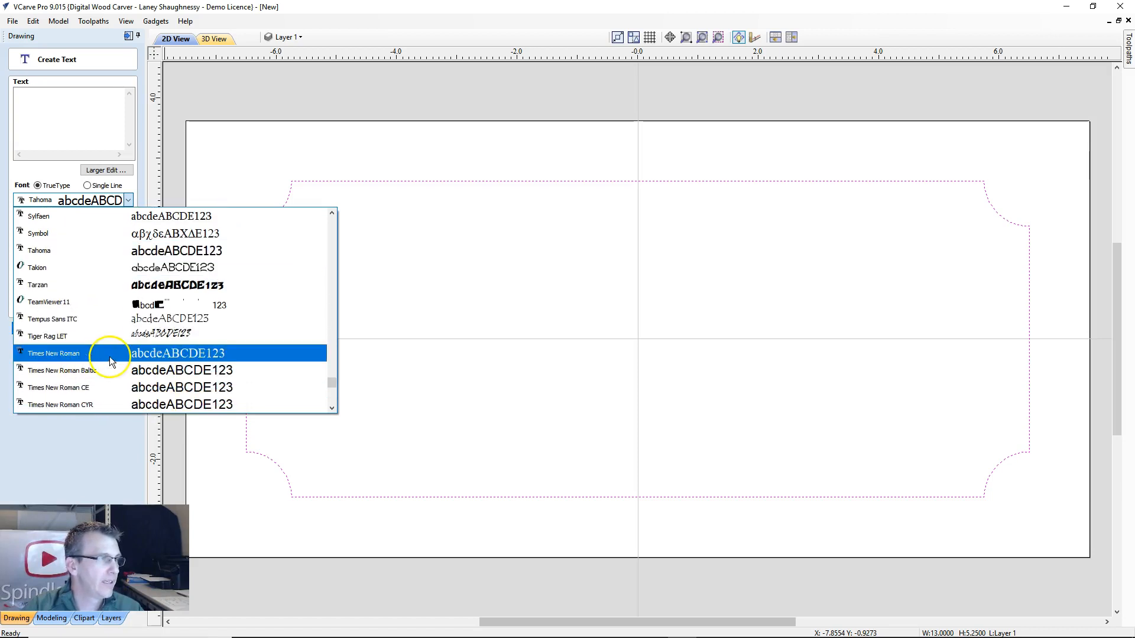
{"action": "left_click", "coordinate": [59, 355]}
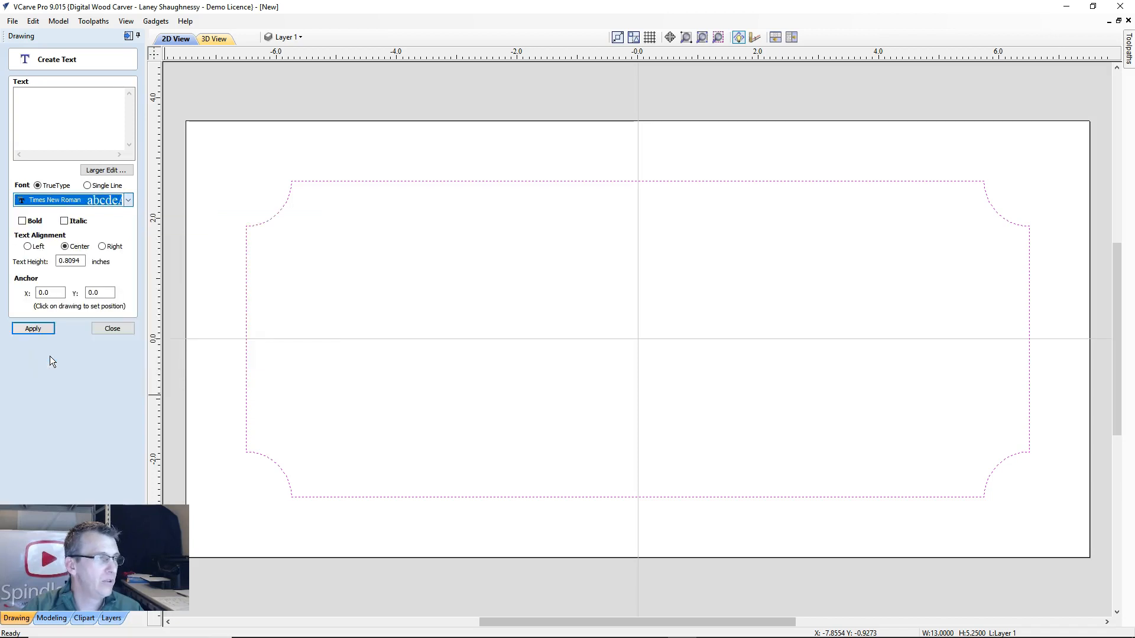
{"action": "left_click", "coordinate": [23, 221]}
- Enter the sign text in capitals on two lines: SPINDLETV above WORKSHOP
{"action": "left_click", "coordinate": [37, 95]}
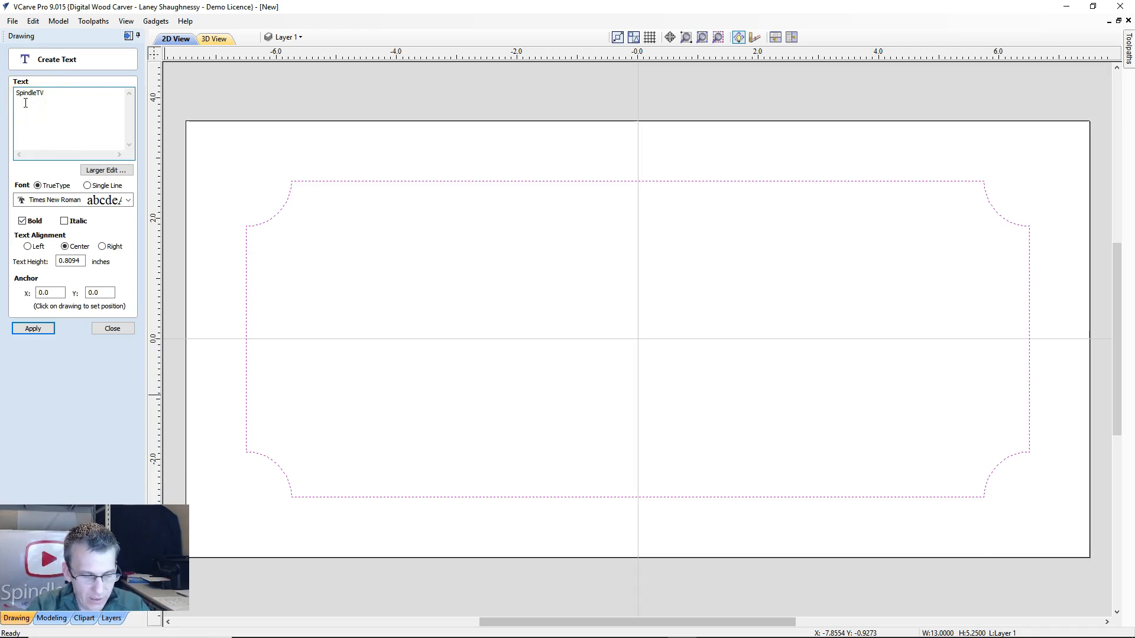
{"action": "type", "text": "WORK"}
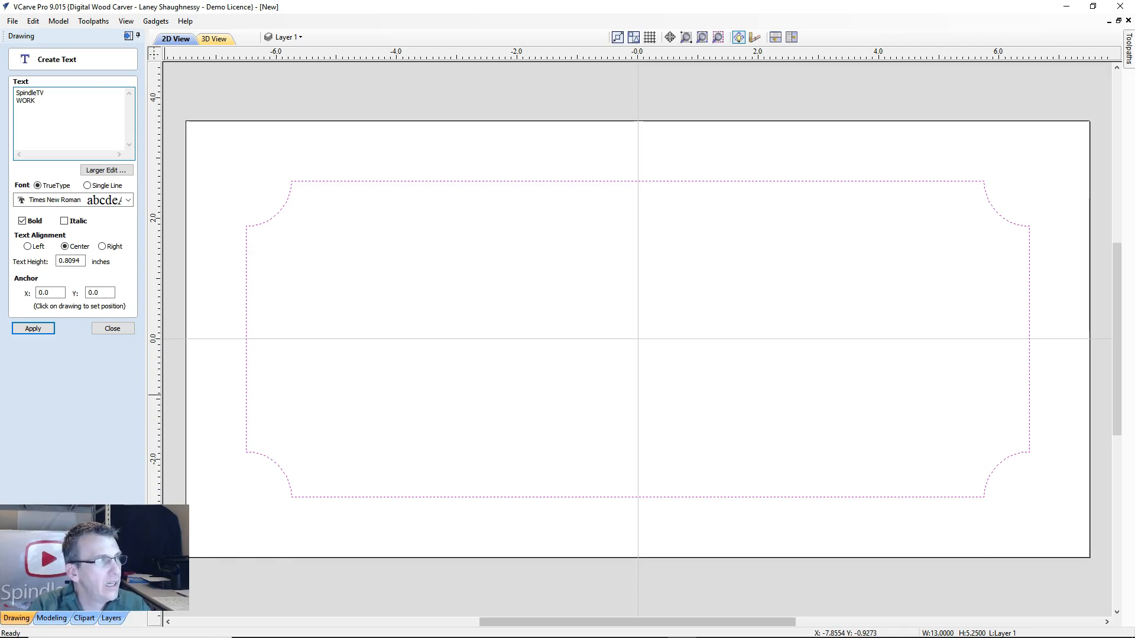
{"action": "type", "text": "SHOP"}
{"action": "double_click", "coordinate": [31, 92]}
{"action": "type", "text": "SPI"}
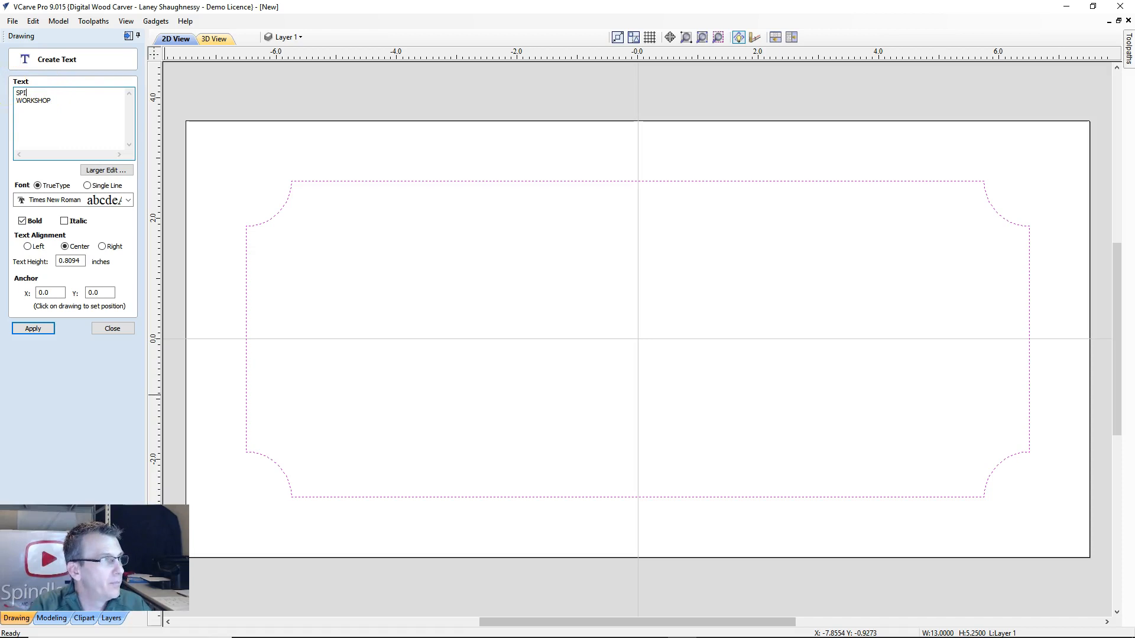
{"action": "type", "text": "NDLETV"}
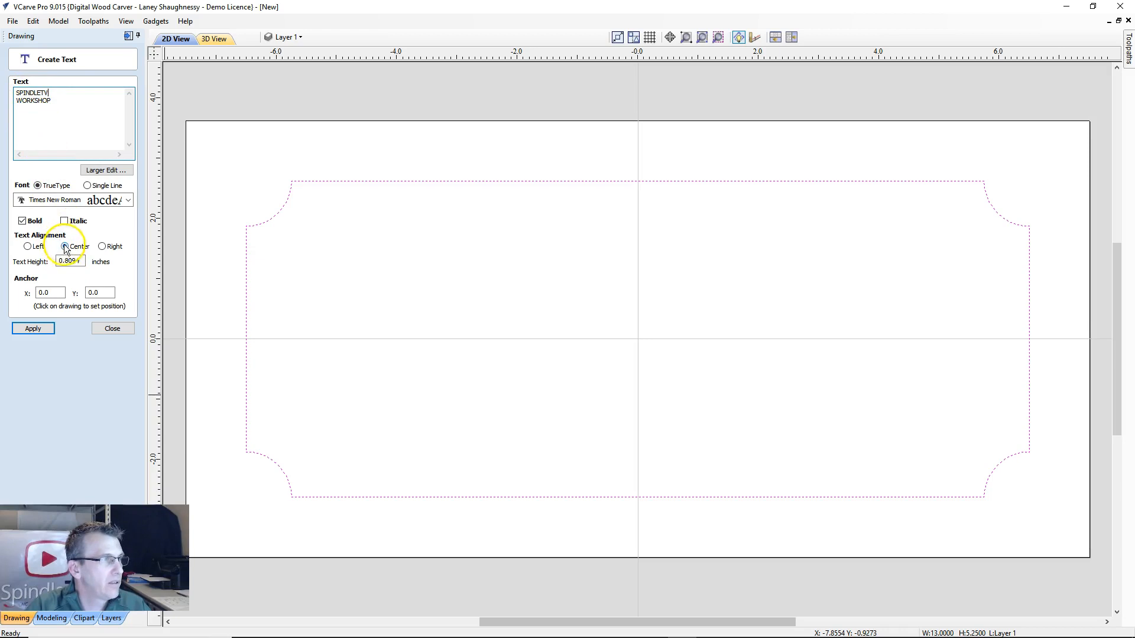
- Set the text height to 1 inch and apply it to create the centred text on the sign
{"action": "left_click_drag", "start_coordinate": [82, 260], "coordinate": [52, 258]}
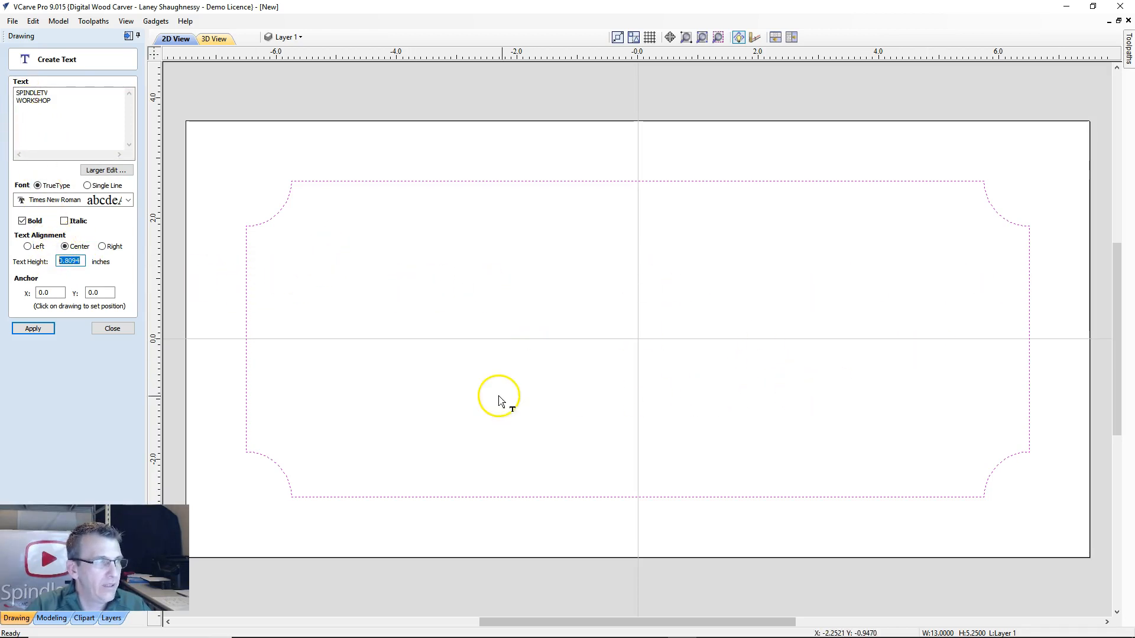
{"action": "type", "text": "1"}
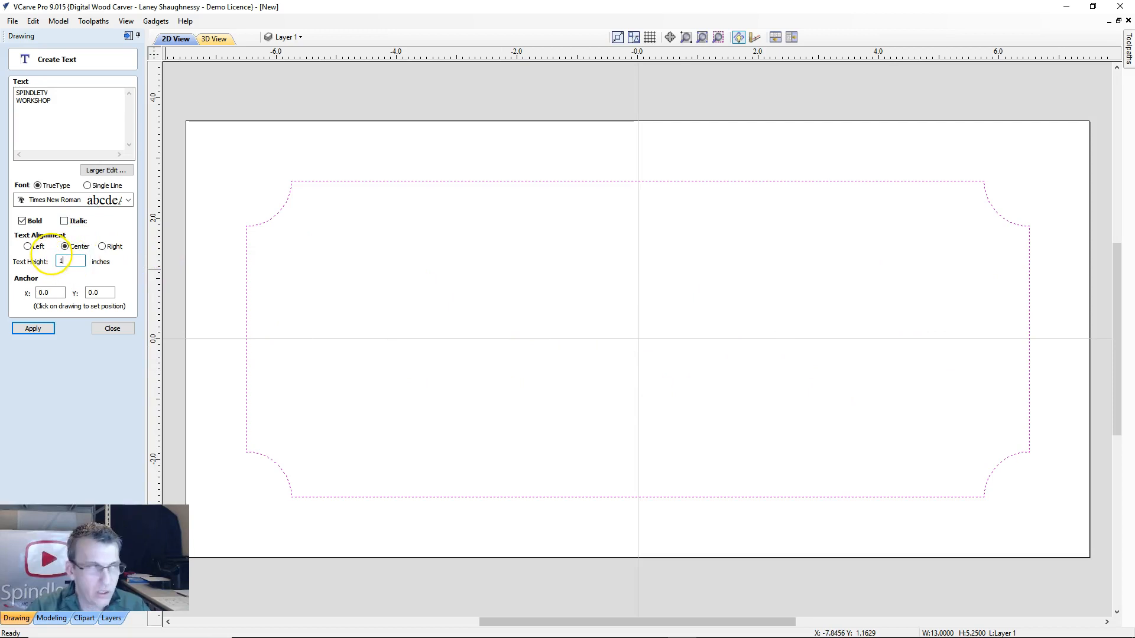
{"action": "left_click", "coordinate": [32, 331]}
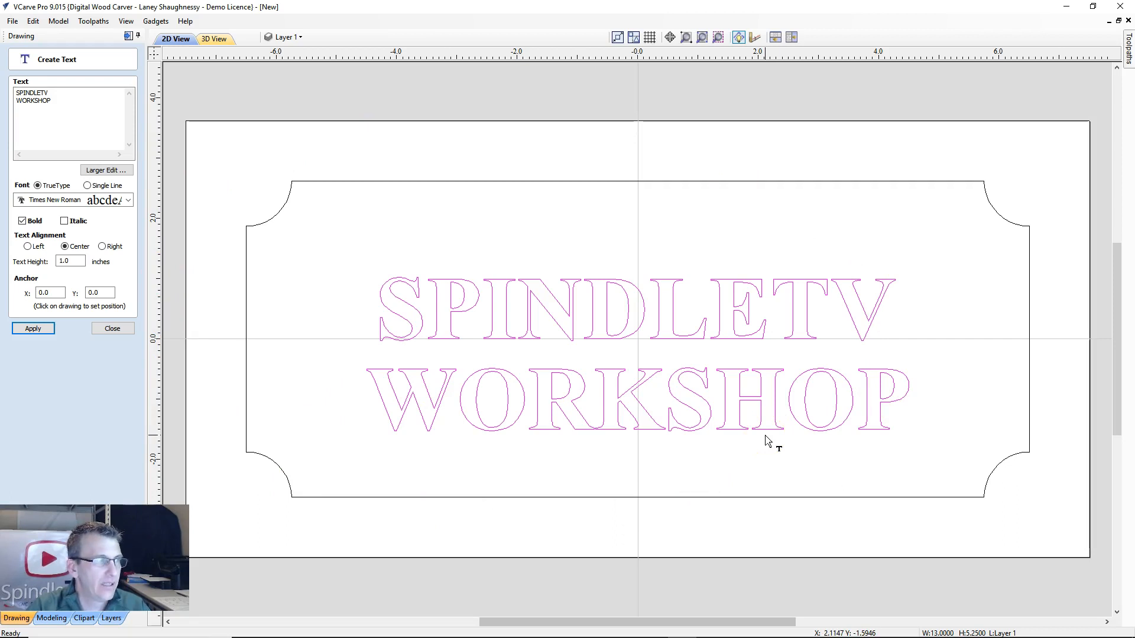
- Try a text height of 1.5 inches and apply it to the sign text
{"action": "left_click", "coordinate": [71, 261]}
{"action": "left_click_drag", "start_coordinate": [71, 261], "coordinate": [59, 261]}
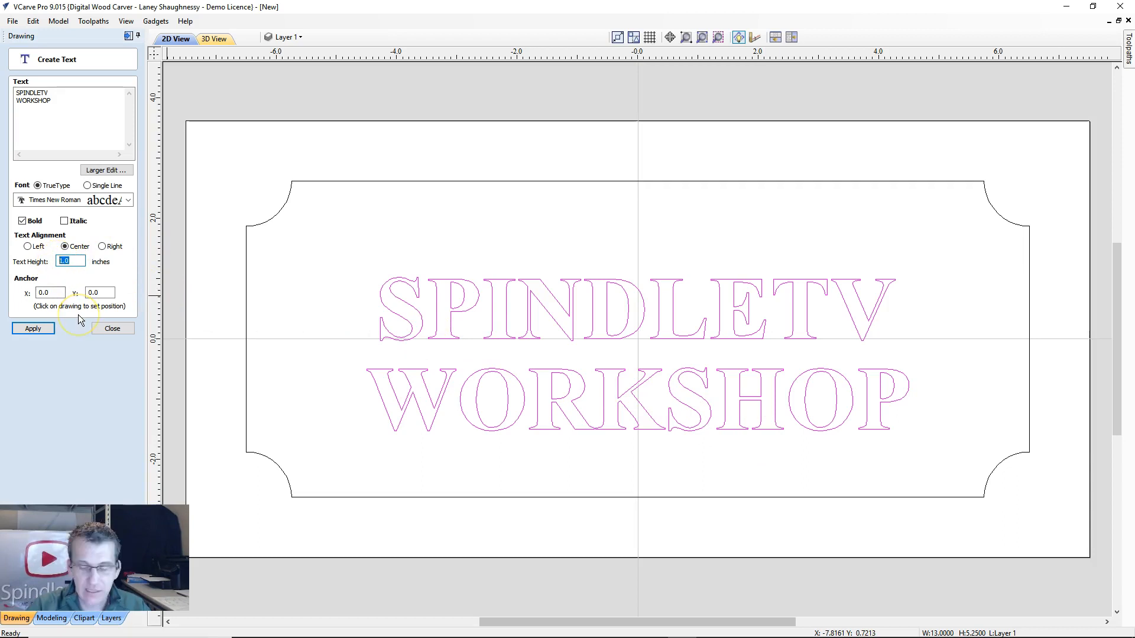
{"action": "type", "text": "1."}
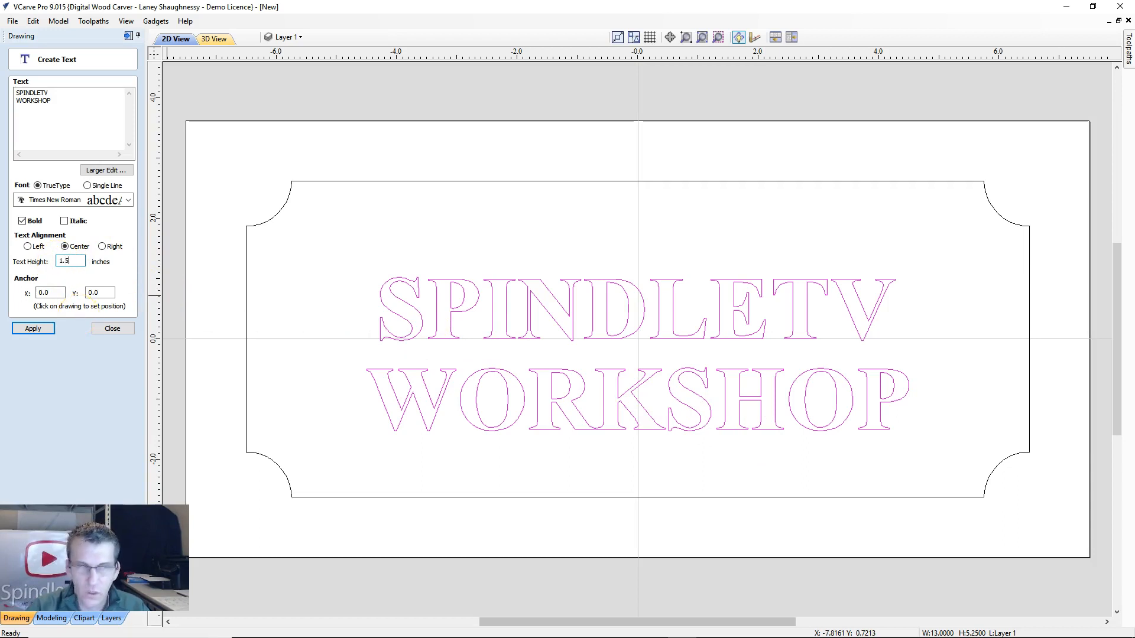
{"action": "left_click", "coordinate": [34, 328]}
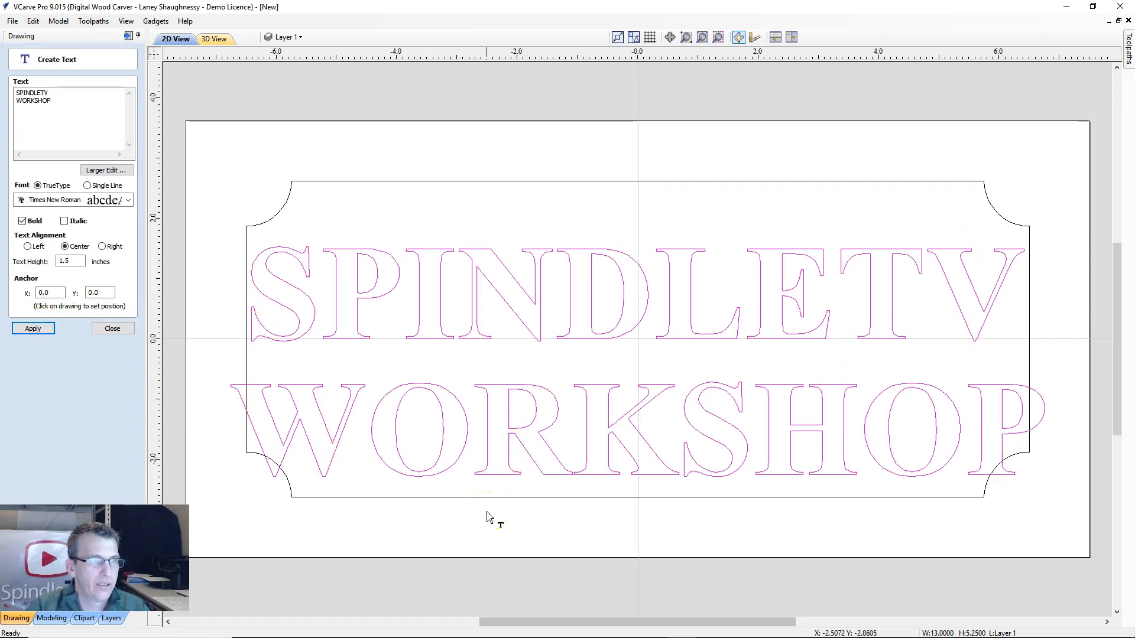
- Set the text height to 1 inch again, apply it and finish creating the text
{"action": "double_click", "coordinate": [61, 261]}
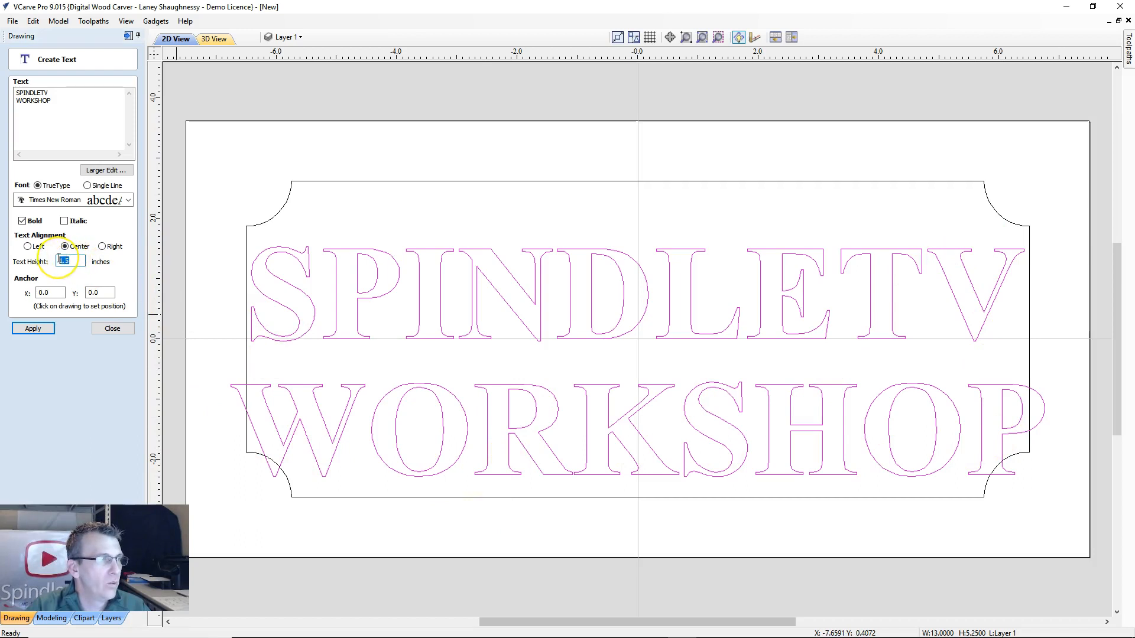
{"action": "type", "text": "1"}
{"action": "left_click", "coordinate": [35, 327]}
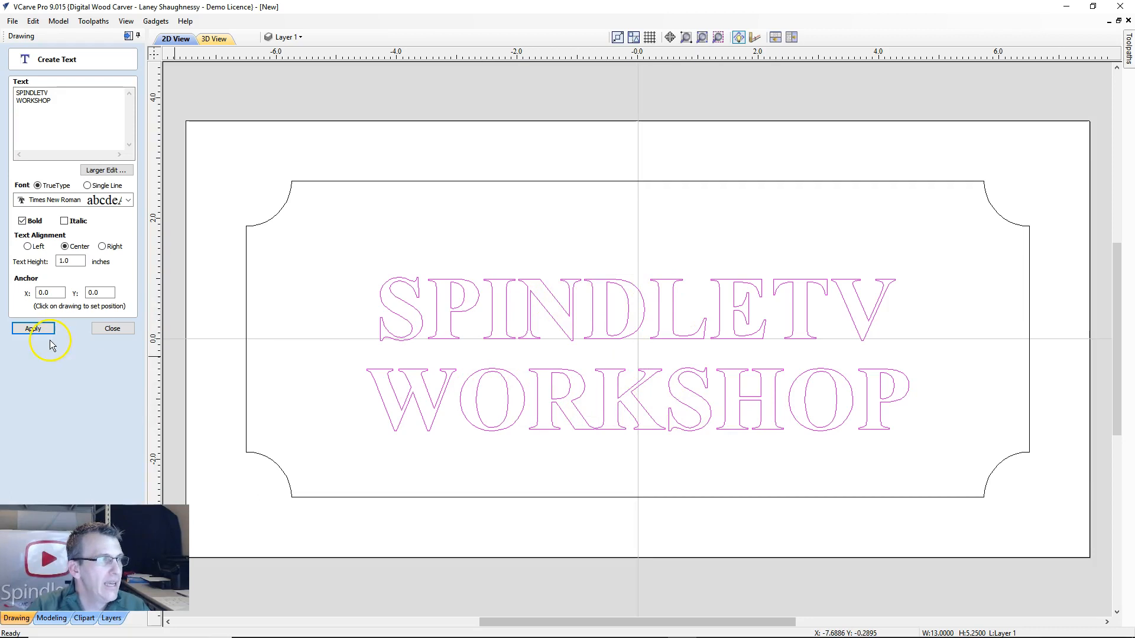
{"action": "left_click", "coordinate": [113, 330]}
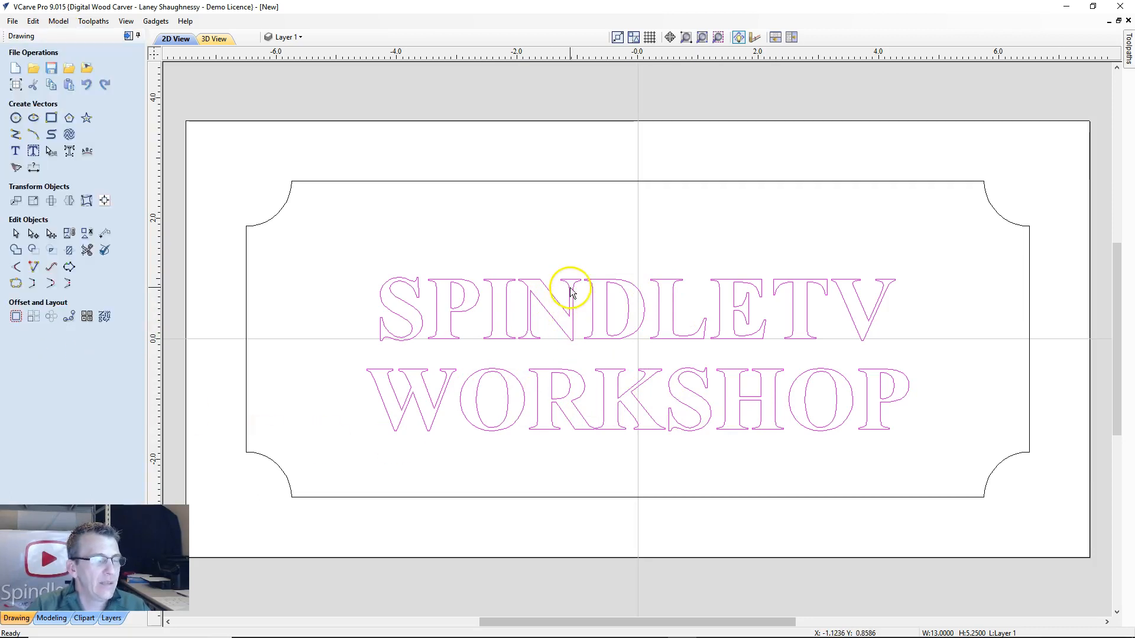
{"action": "left_click", "coordinate": [571, 292]}
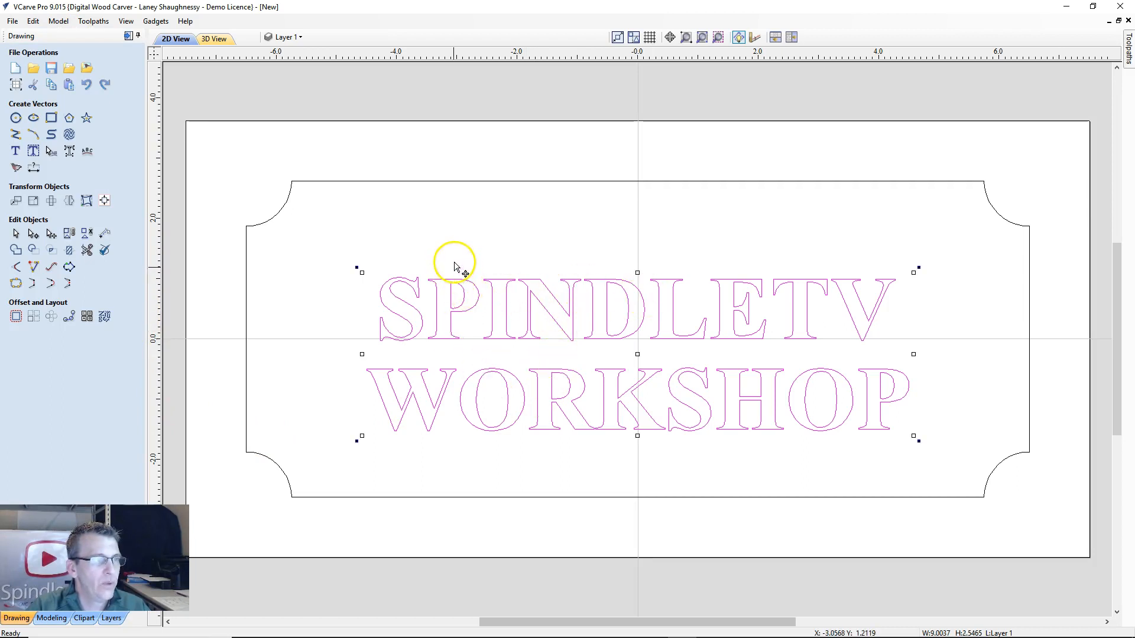
{"action": "left_click", "coordinate": [33, 203]}
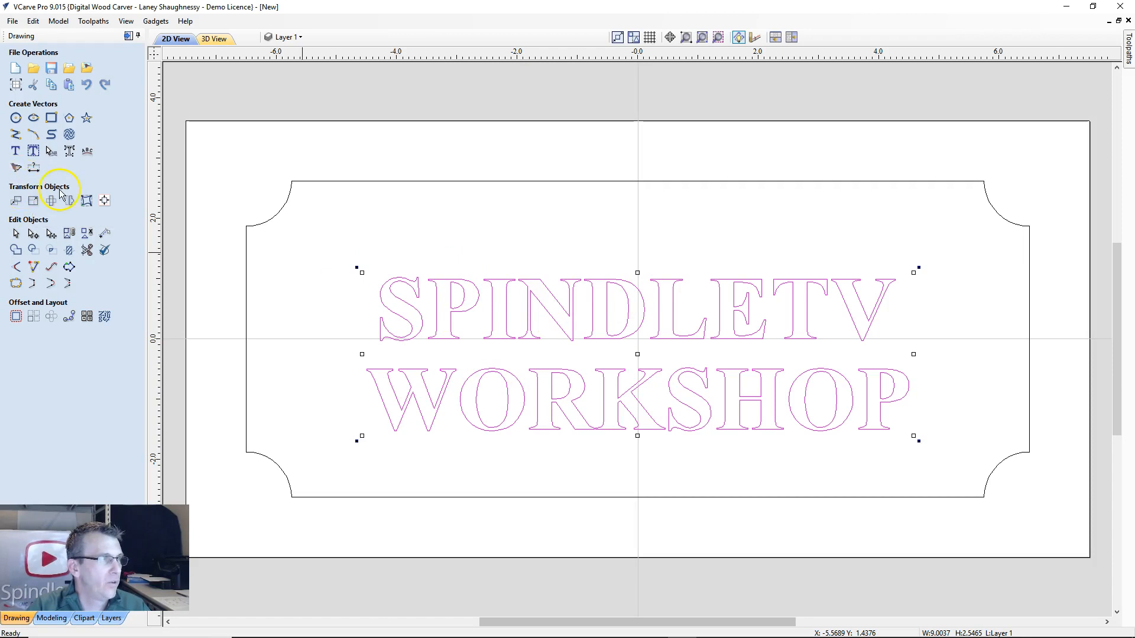
{"action": "left_click", "coordinate": [418, 223]}
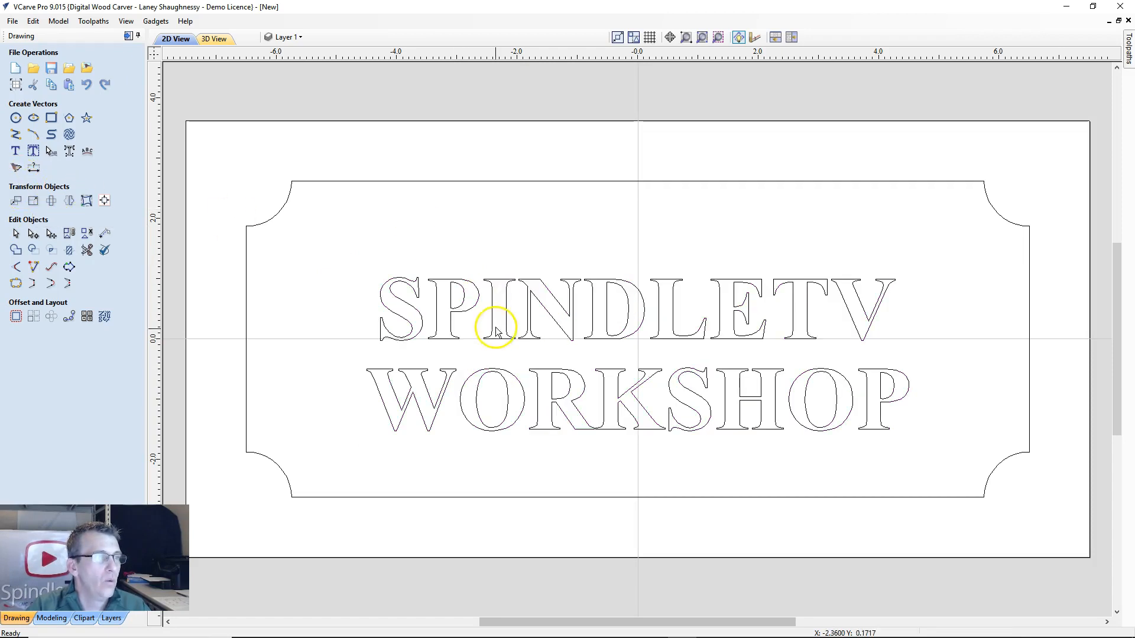
{"action": "left_click", "coordinate": [466, 303]}
{"action": "left_click", "coordinate": [487, 182]}
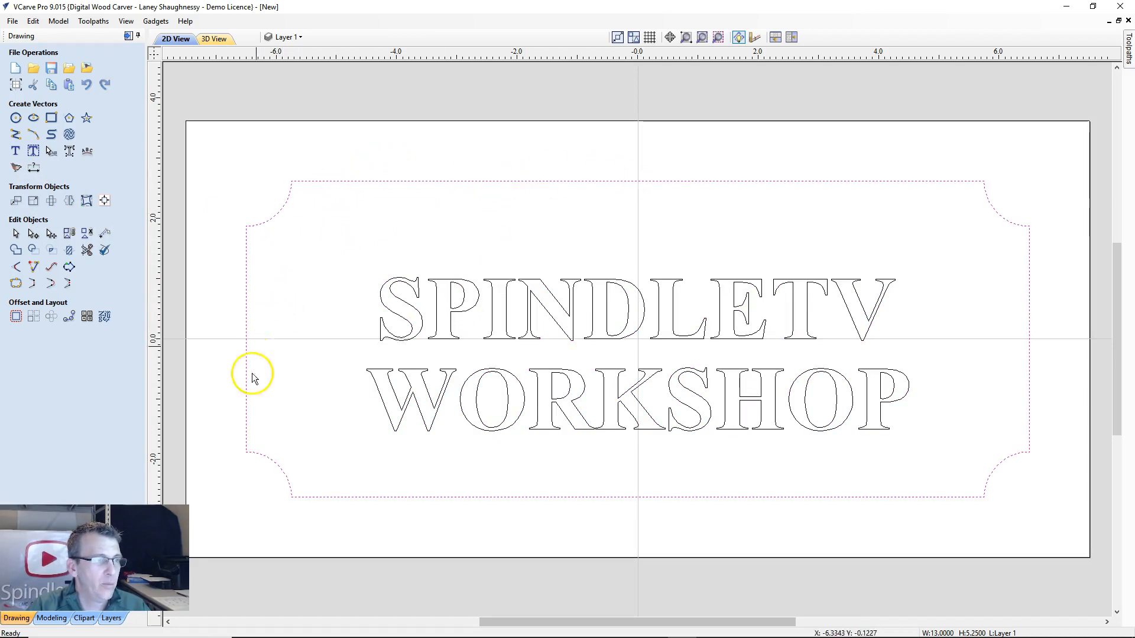
- Select the two-line sign text, review the transform tools and its Set Size options, and close them
{"action": "left_click", "coordinate": [439, 322]}
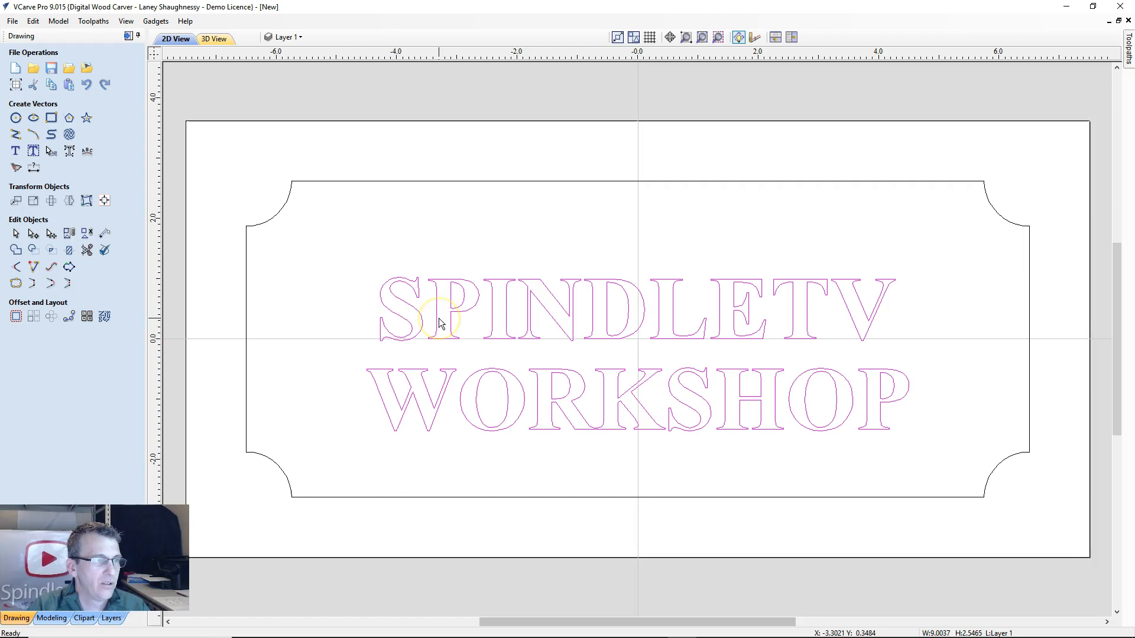
{"action": "left_click", "coordinate": [87, 201]}
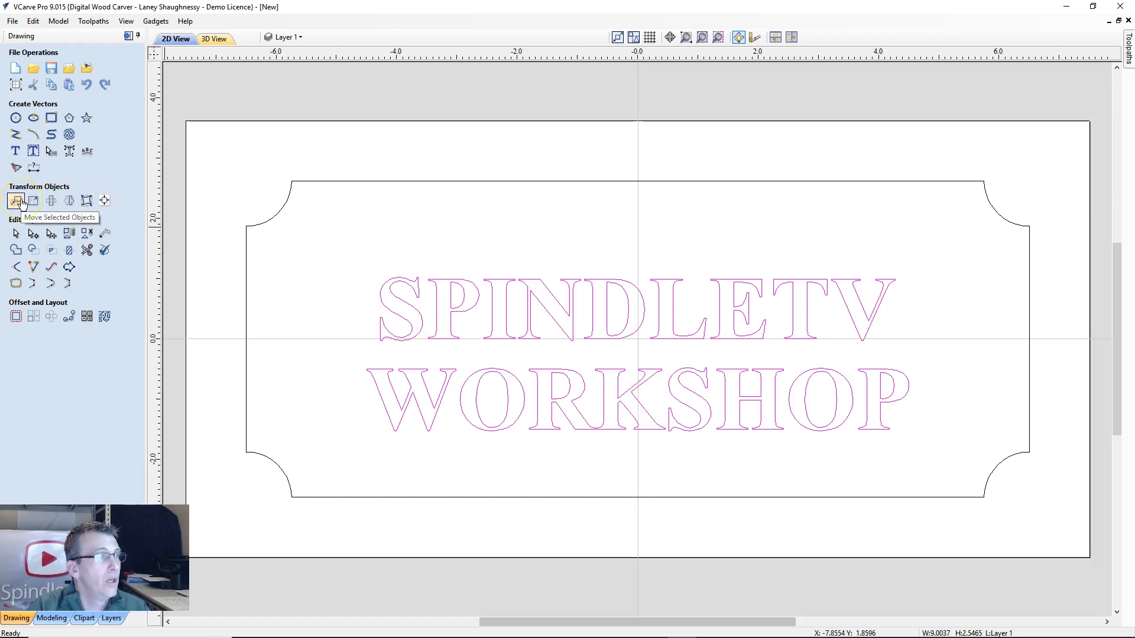
{"action": "left_click", "coordinate": [35, 204]}
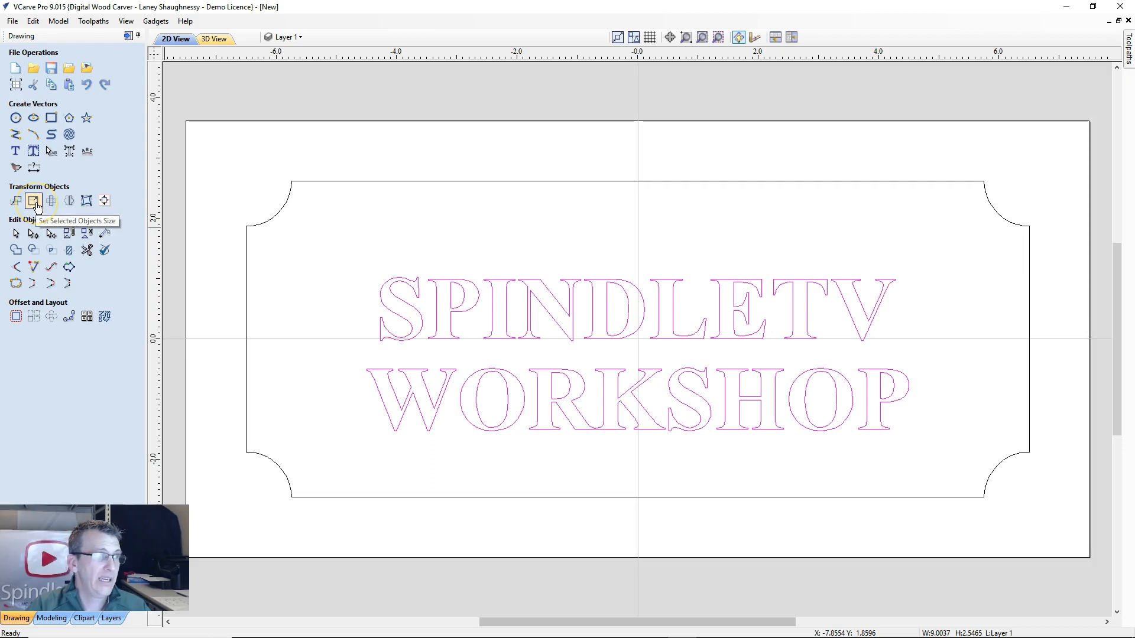
{"action": "left_click", "coordinate": [52, 203]}
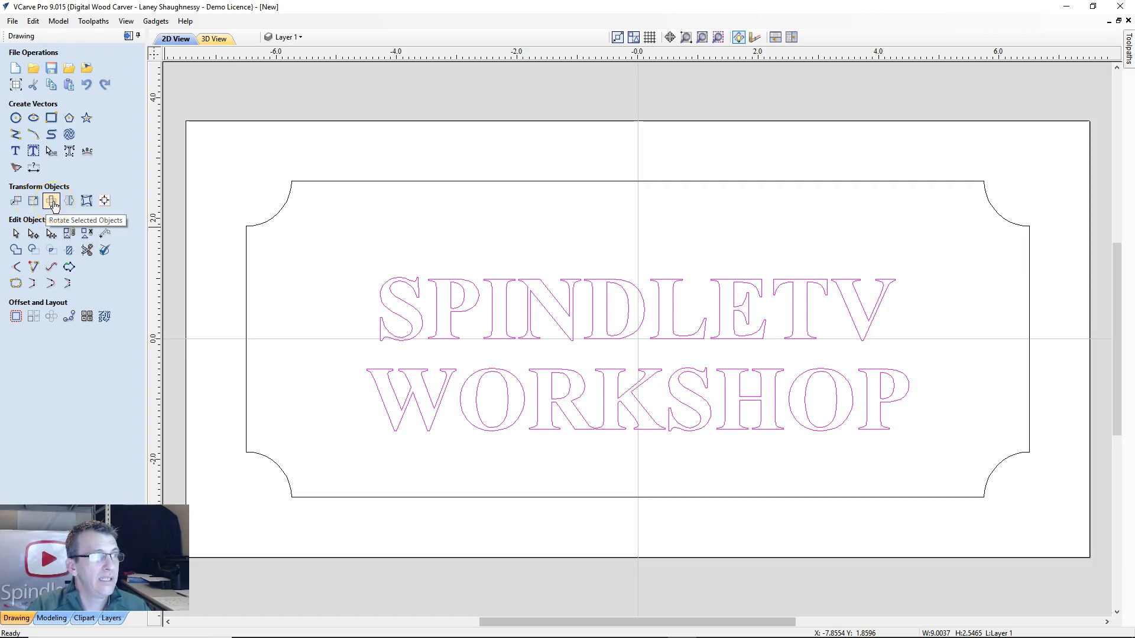
{"action": "left_click", "coordinate": [68, 202]}
{"action": "left_click", "coordinate": [105, 201]}
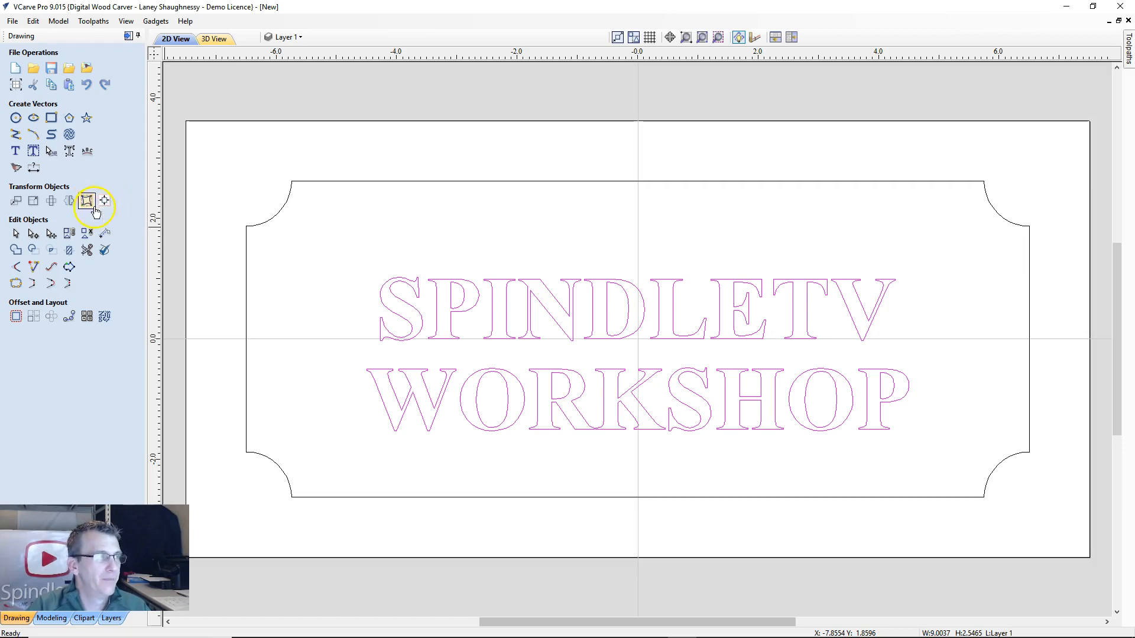
{"action": "left_click", "coordinate": [32, 202]}
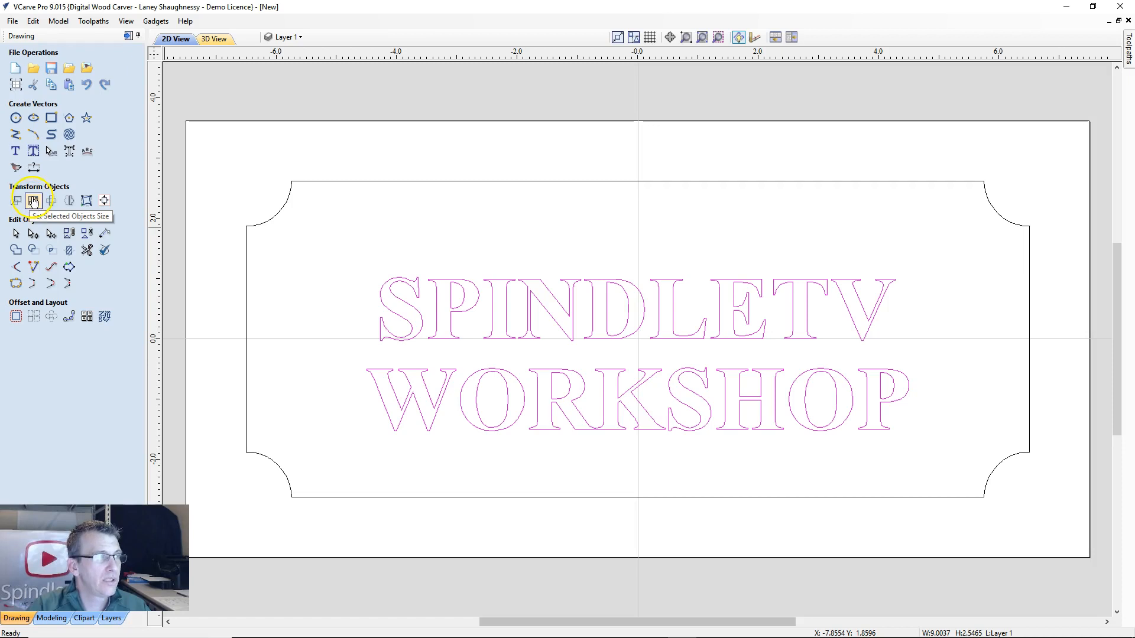
{"action": "left_click", "coordinate": [33, 202]}
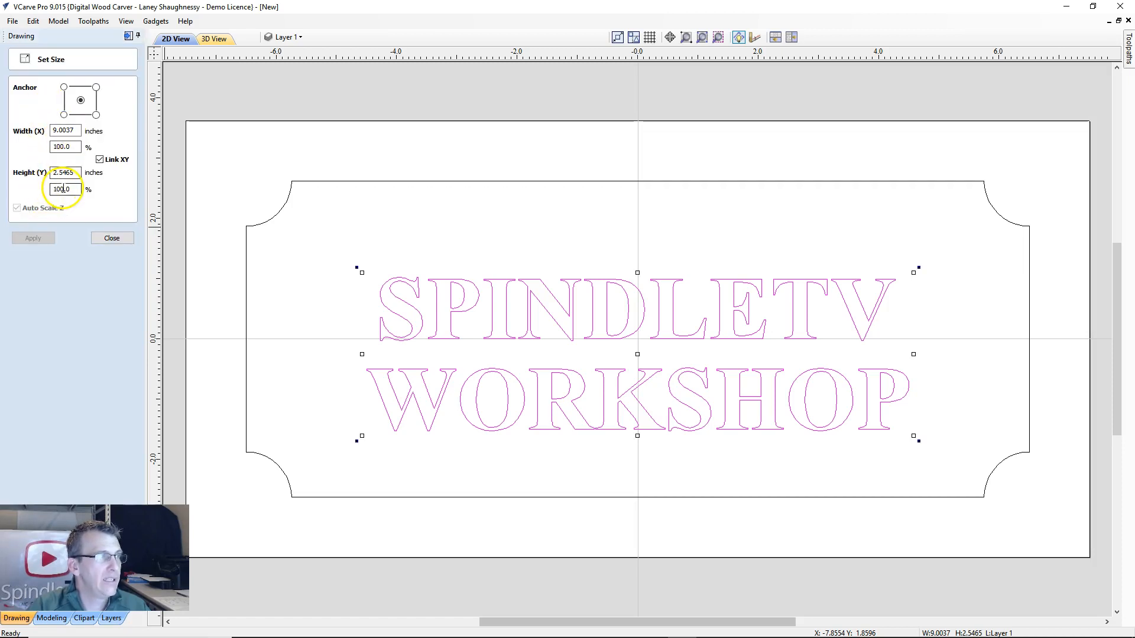
{"action": "left_click", "coordinate": [112, 238]}
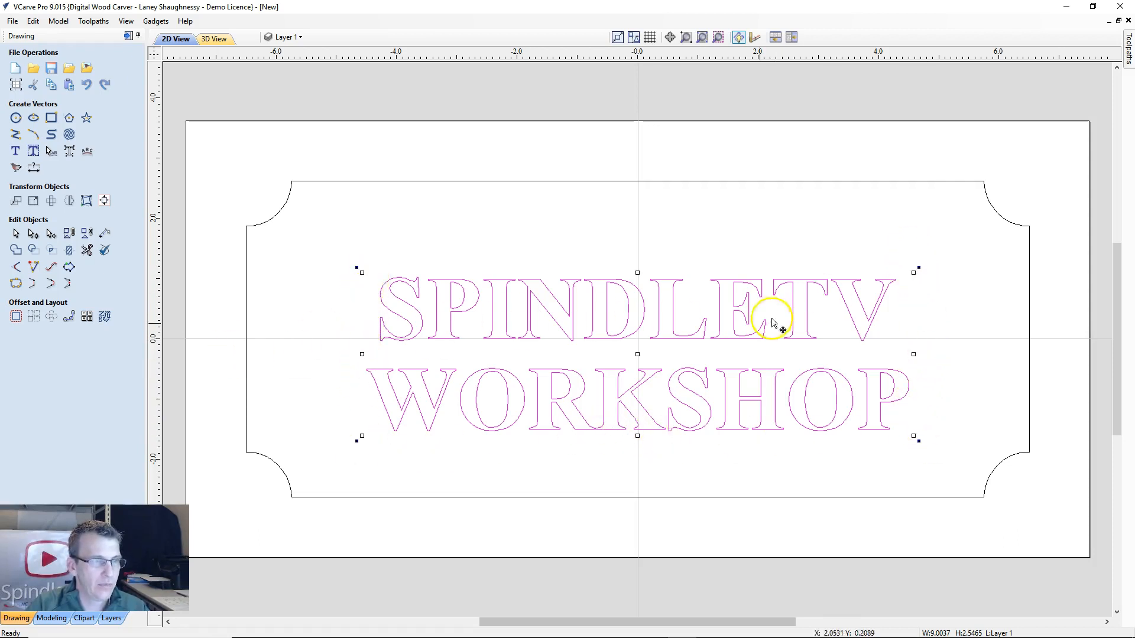
- Try scaling the two-line sign text from its corners and moving it off centre, undoing each change
{"action": "left_click_drag", "start_coordinate": [914, 273], "coordinate": [834, 284]}
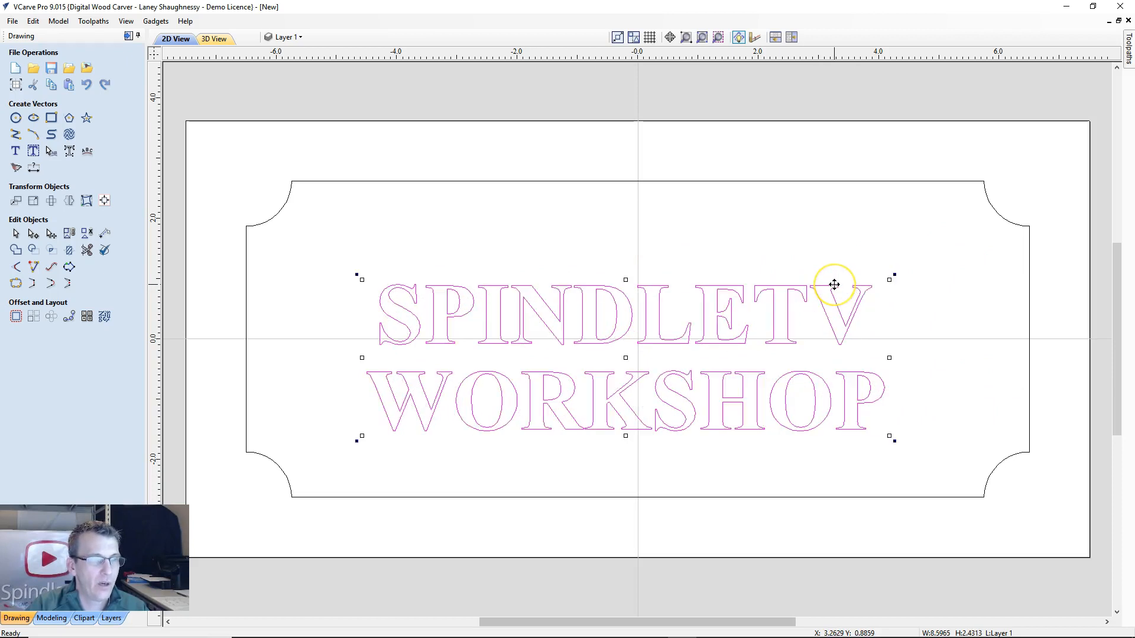
{"action": "key", "text": "ctrl+z"}
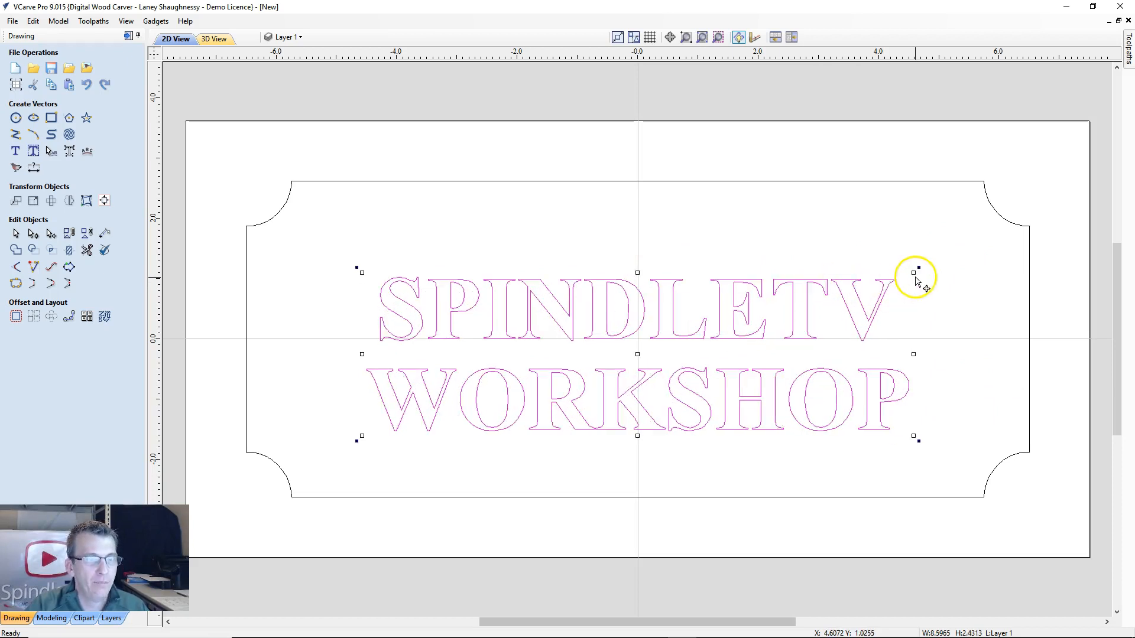
{"action": "left_click", "coordinate": [541, 283]}
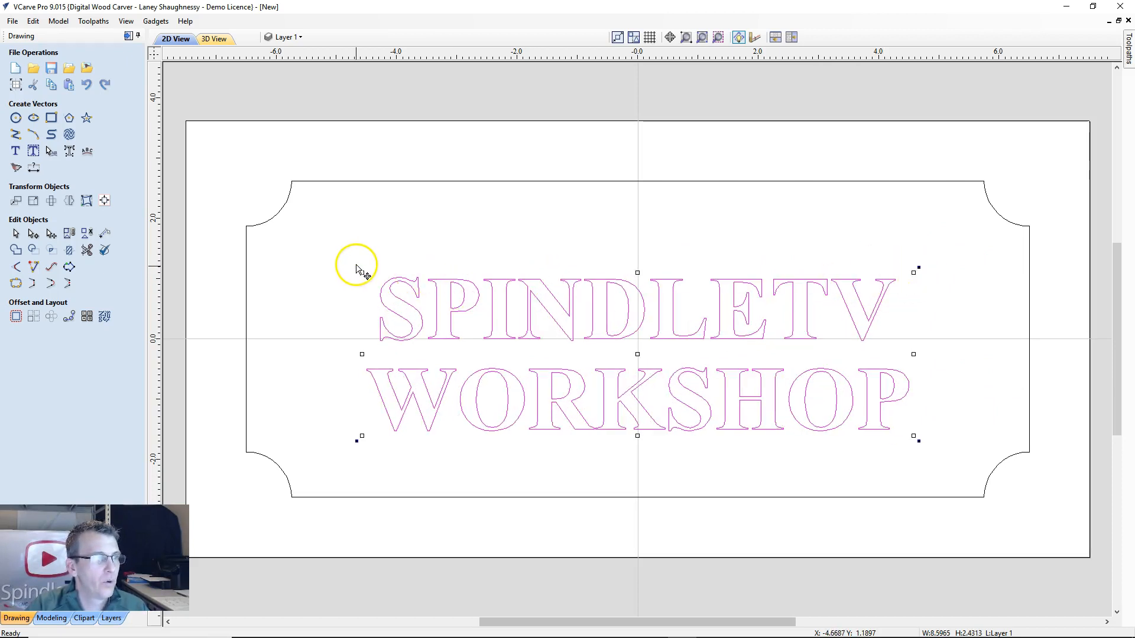
{"action": "left_click_drag", "start_coordinate": [356, 267], "coordinate": [435, 275]}
{"action": "key", "text": "ctrl+z"}
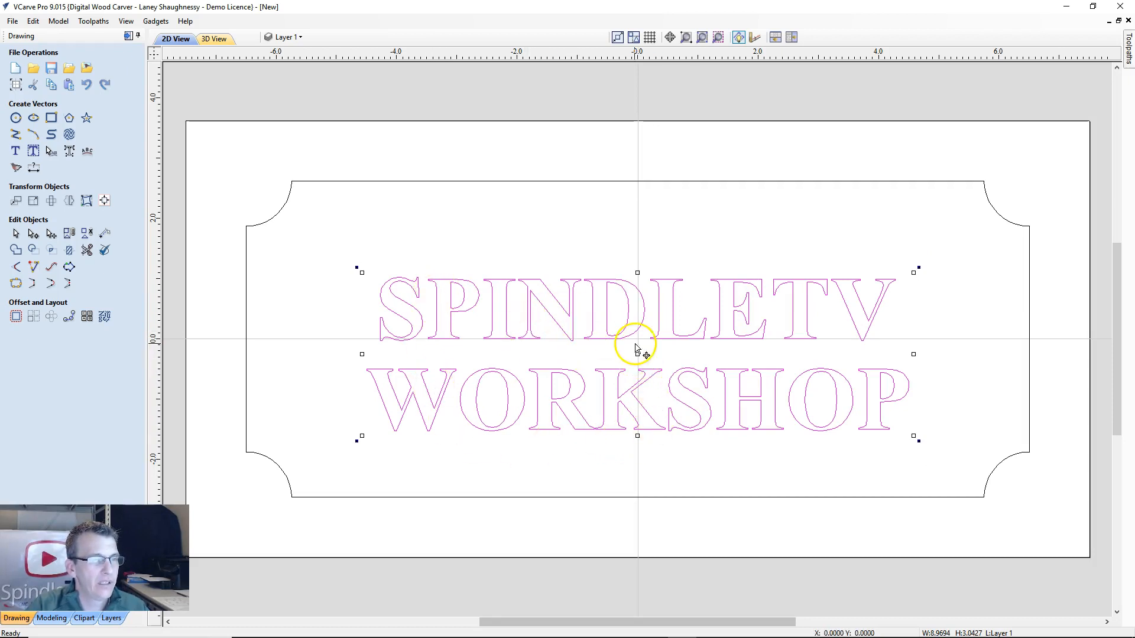
{"action": "left_click_drag", "start_coordinate": [638, 354], "coordinate": [673, 325]}
{"action": "key", "text": "ctrl+z"}
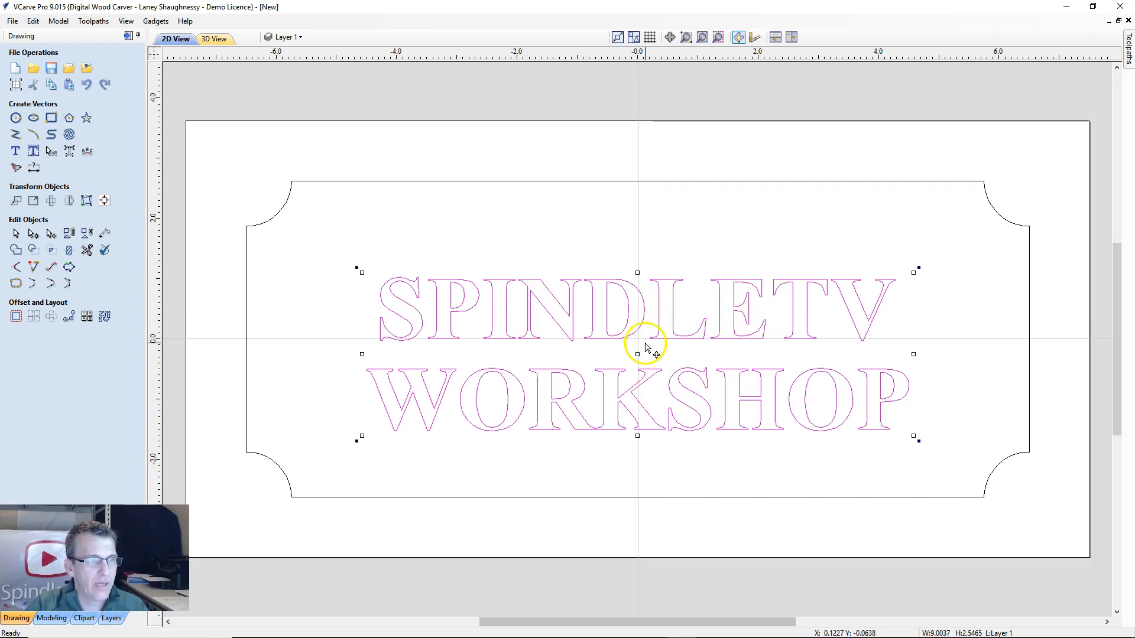
{"action": "left_click", "coordinate": [85, 86]}
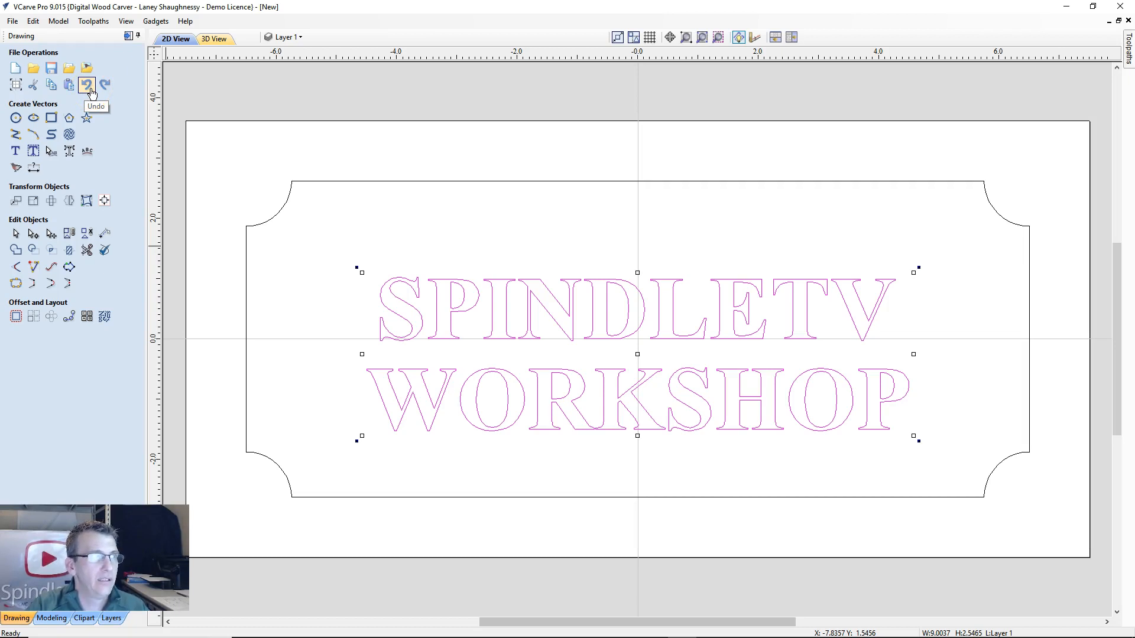
{"action": "left_click", "coordinate": [34, 22]}
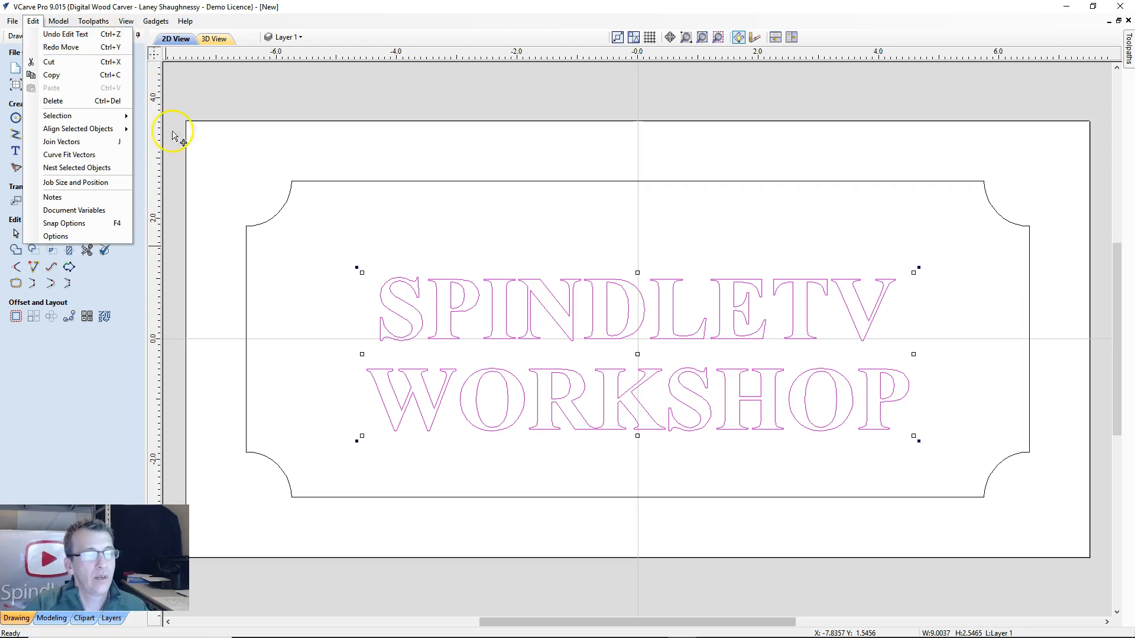
{"action": "left_click", "coordinate": [227, 111]}
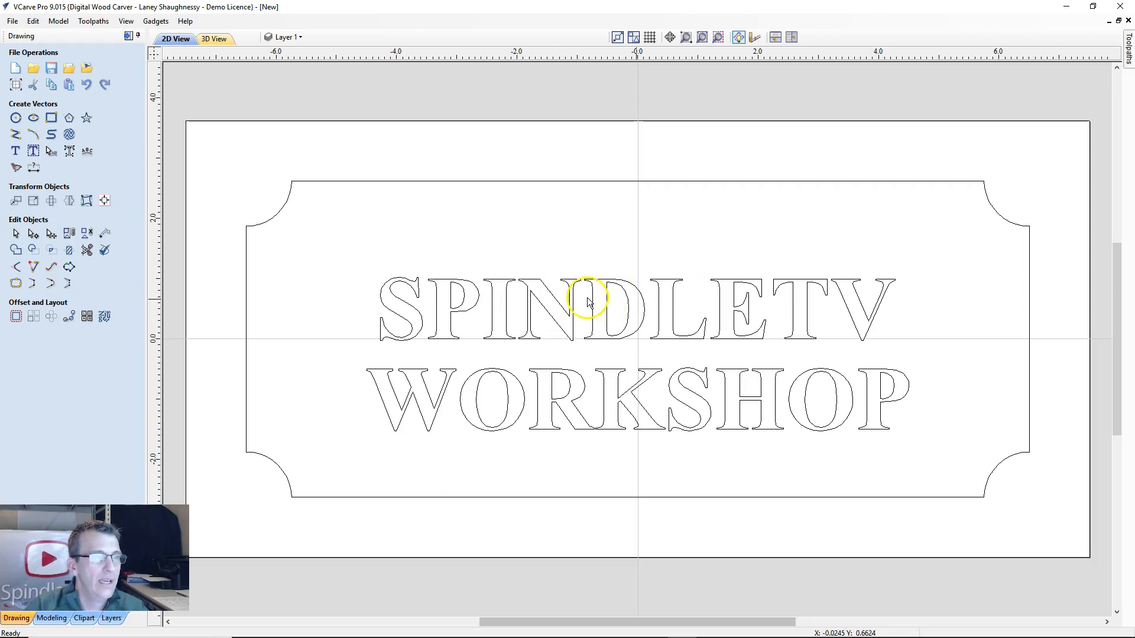
- Try nudging the two-line sign text up and down in small increments, returning it to its starting position
{"action": "left_click", "coordinate": [572, 317]}
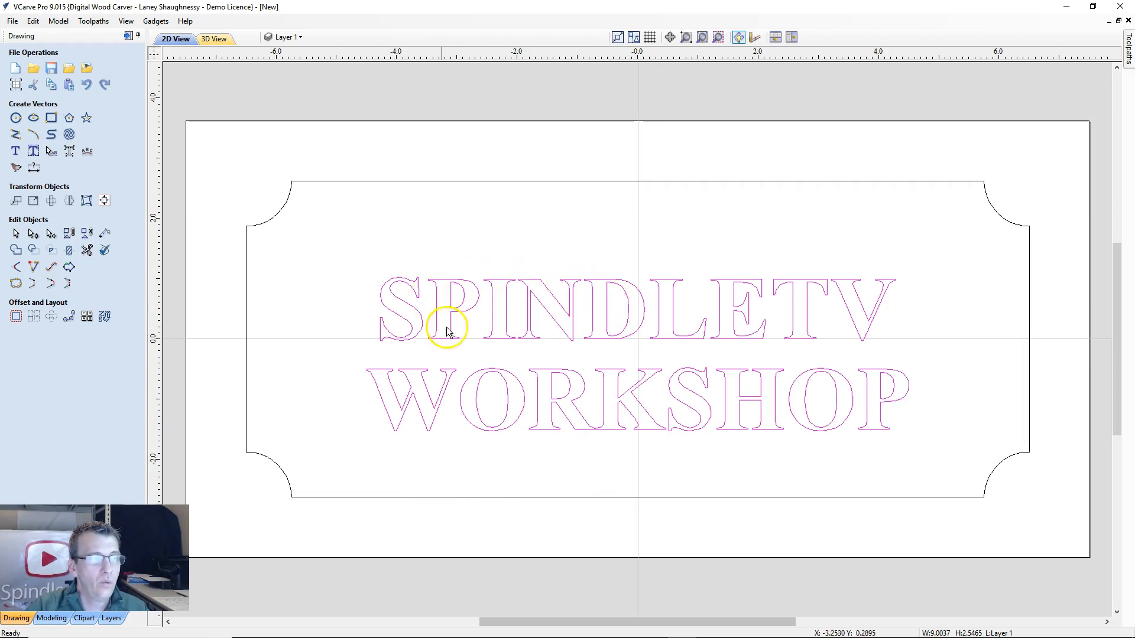
{"action": "key", "text": "Up"}
{"action": "key", "text": "Up"}
{"action": "key", "text": "Up"}
{"action": "key", "text": "Down"}
{"action": "key", "text": "Down"}
{"action": "key", "text": "Down"}
{"action": "key", "text": "Down"}
{"action": "key", "text": "Up"}
{"action": "key", "text": "Up"}
{"action": "key", "text": "Up"}
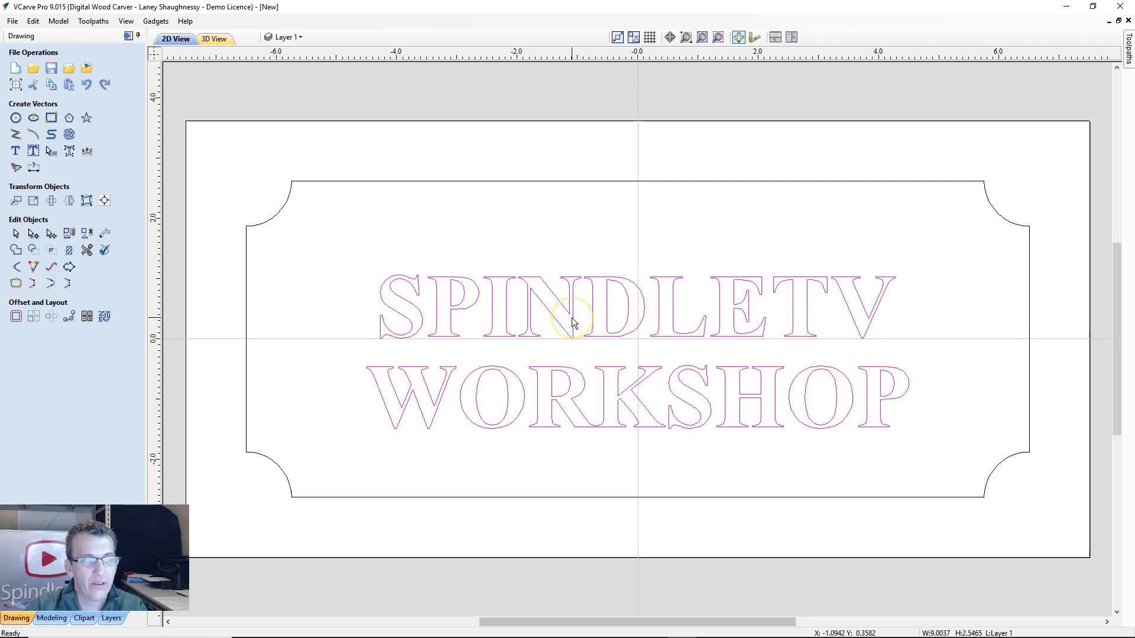
{"action": "key", "text": "Down"}
{"action": "key", "text": "Down"}
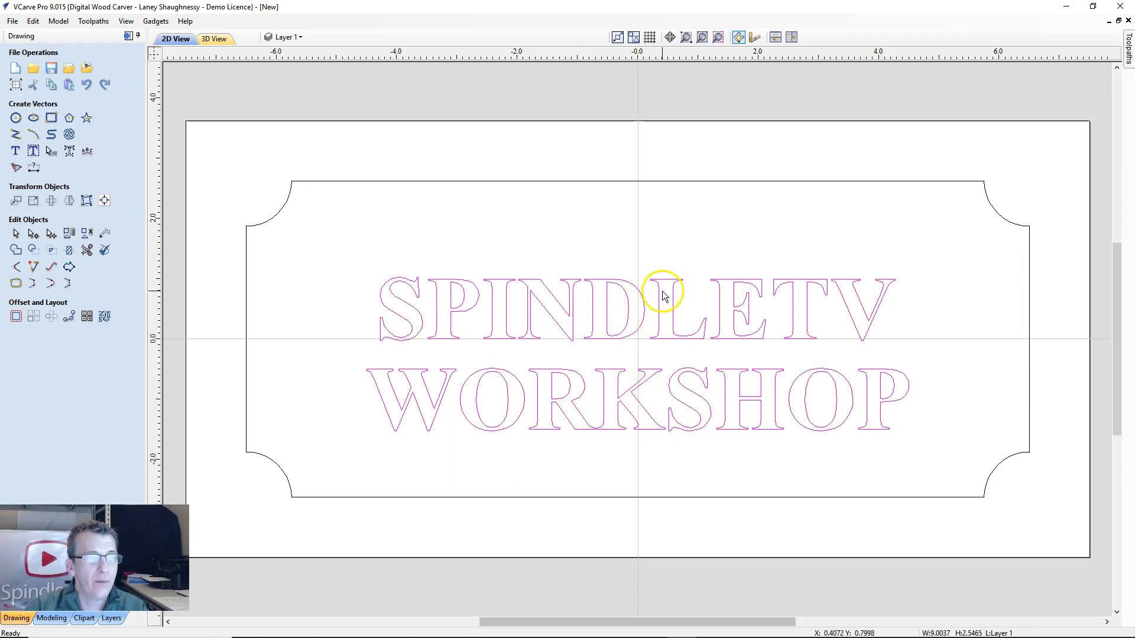
- Break the two-line text block into separate lines and check that SPINDLETV and WORKSHOP select individually
{"action": "left_click", "coordinate": [658, 250]}
{"action": "left_click", "coordinate": [662, 296]}
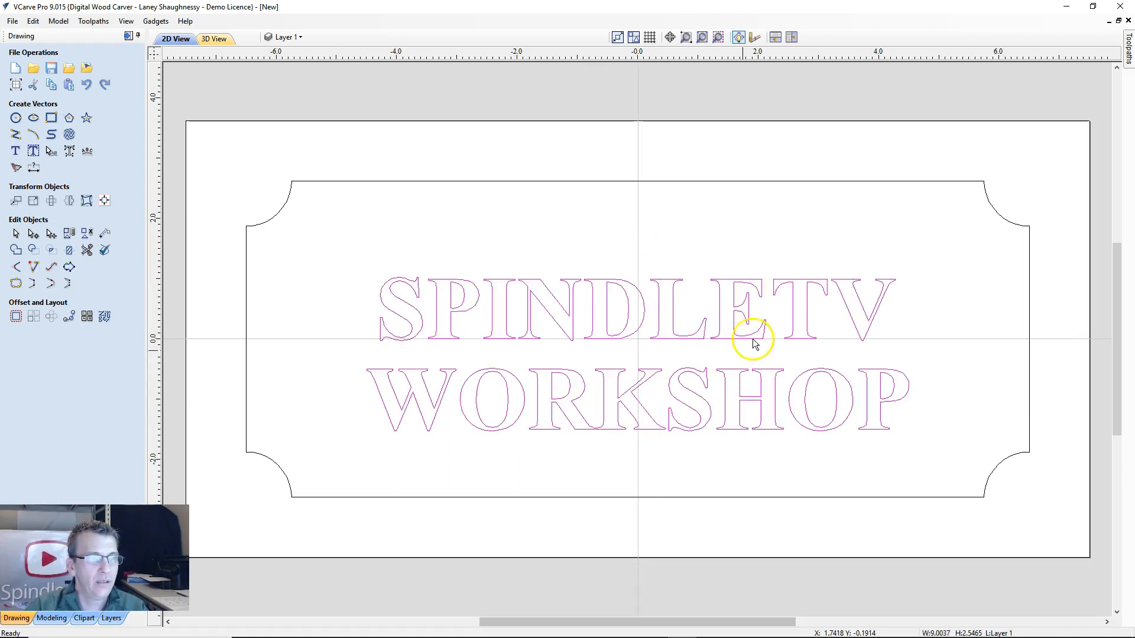
{"action": "right_click", "coordinate": [673, 306]}
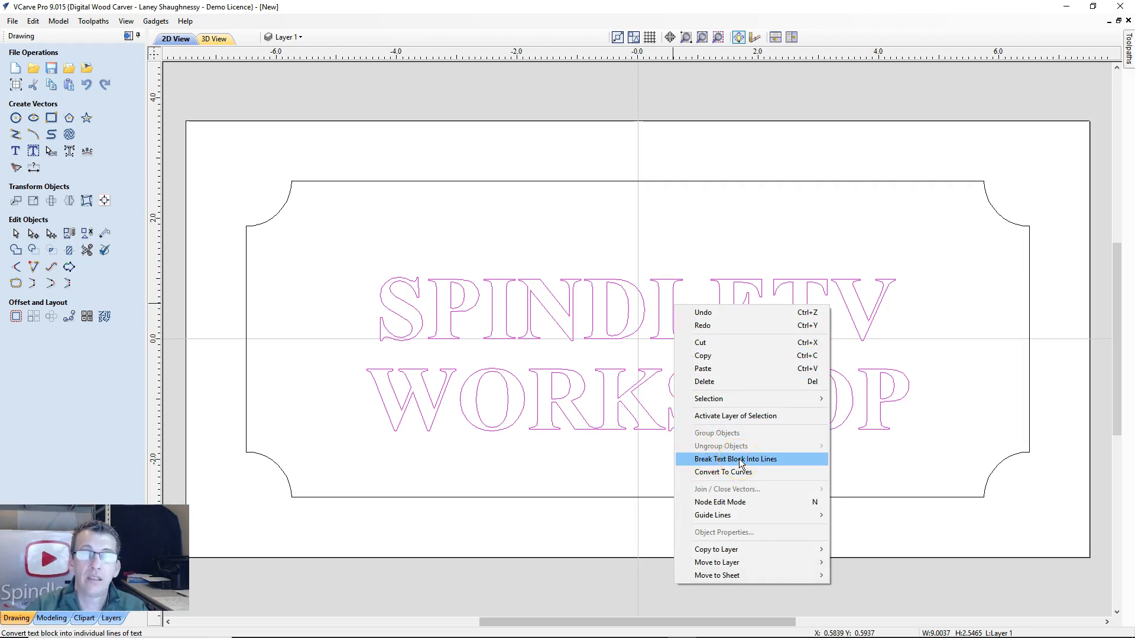
{"action": "left_click", "coordinate": [715, 460]}
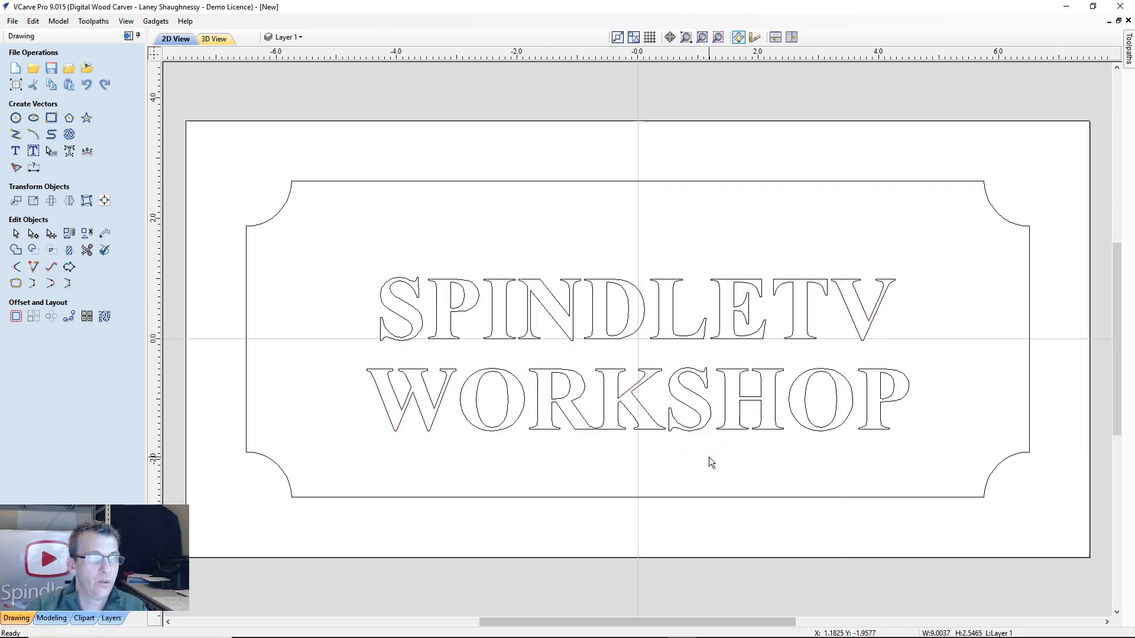
{"action": "left_click", "coordinate": [628, 342]}
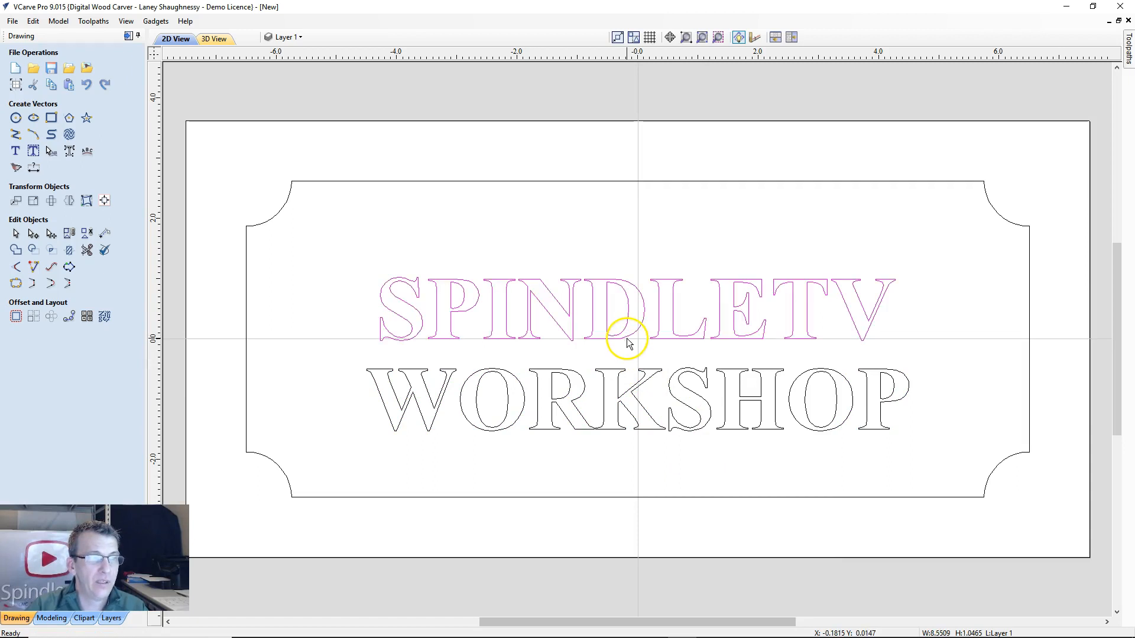
{"action": "left_click", "coordinate": [642, 371]}
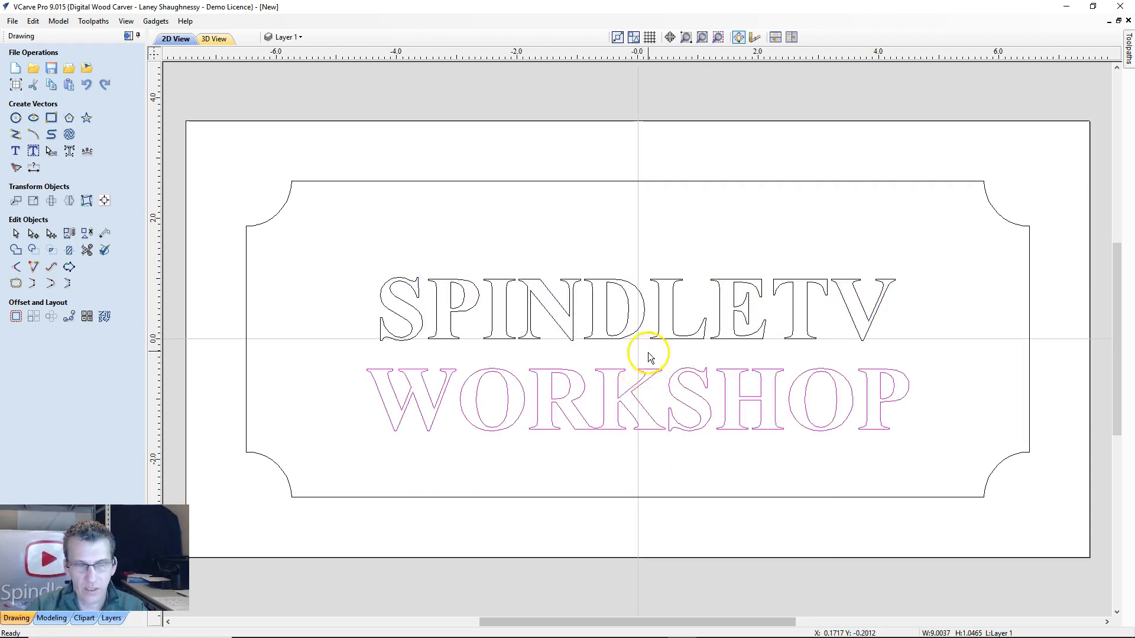
- Nudge the SPINDLETV line upward by about 0.4 inches, away from WORKSHOP
{"action": "left_click", "coordinate": [641, 329]}
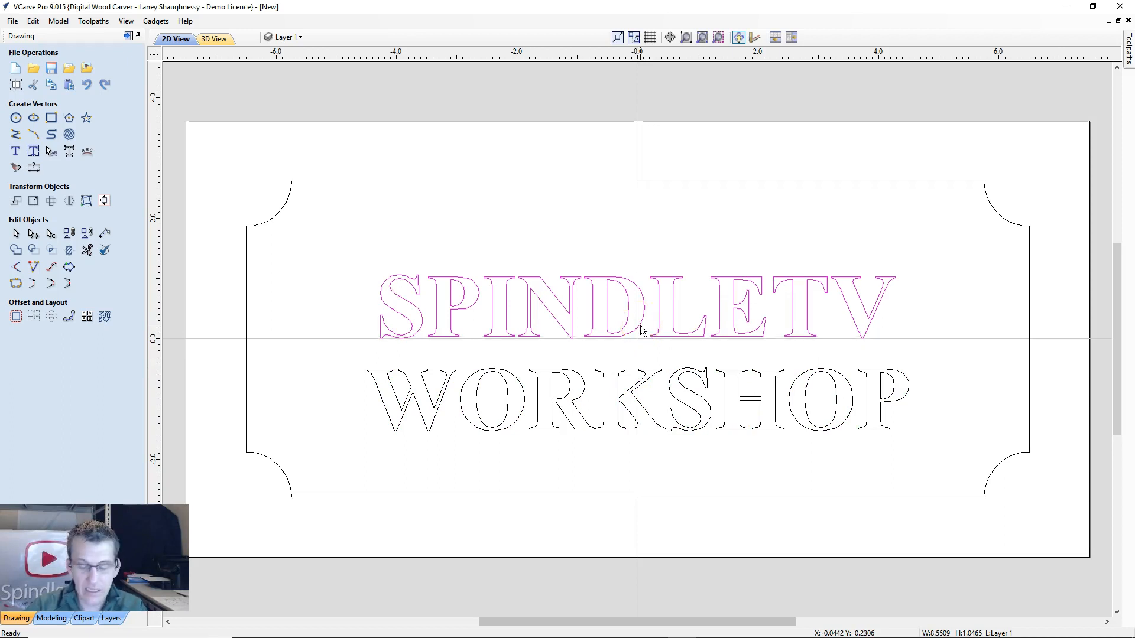
{"action": "key", "text": "Up"}
{"action": "key", "text": "Up"}
{"action": "key", "text": "Up"}
{"action": "key", "text": "Up"}
{"action": "key", "text": "Up"}
{"action": "key", "text": "Up"}
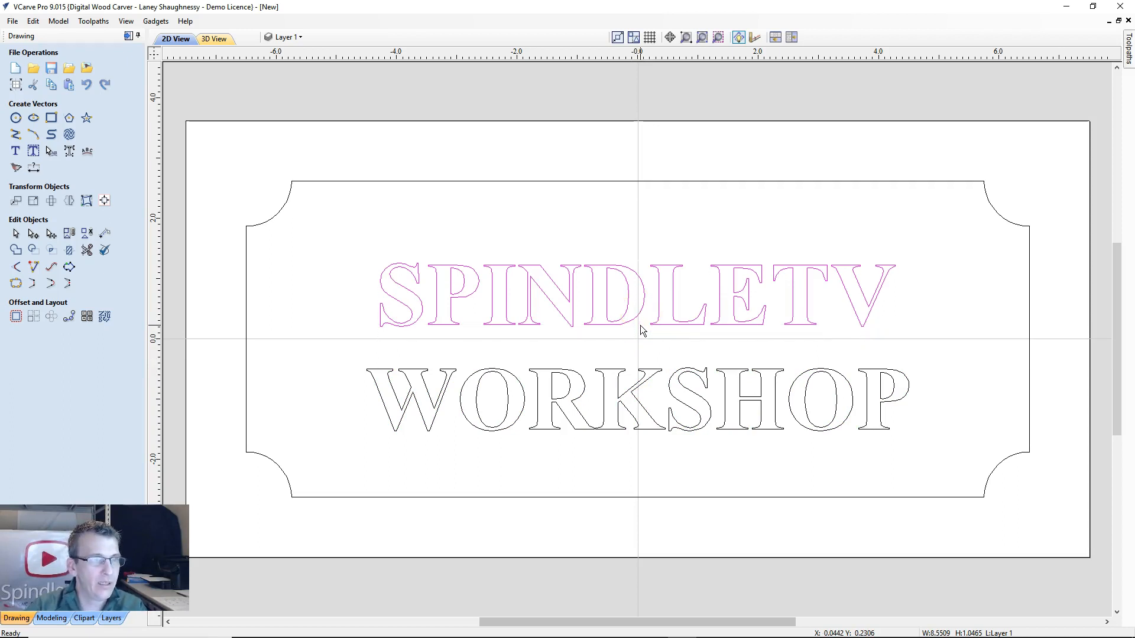
{"action": "key", "text": "Up"}
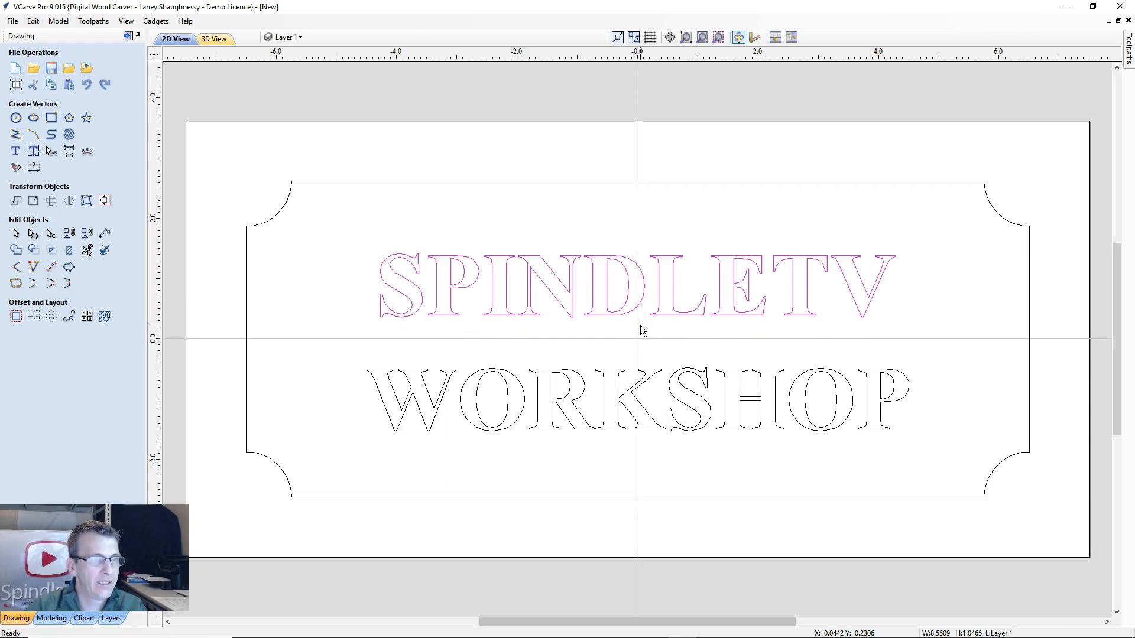
- Nudge the WORKSHOP line downward by about 0.25 inches, widening the gap below SPINDLETV
{"action": "left_click", "coordinate": [621, 371]}
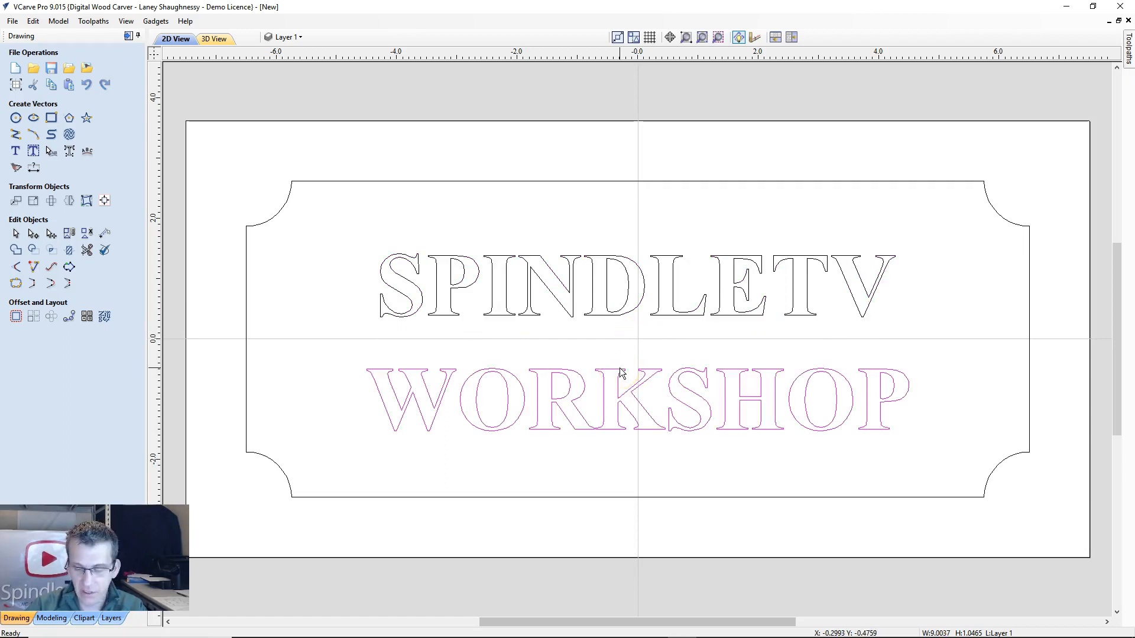
{"action": "key", "text": "Down"}
{"action": "key", "text": "Down"}
{"action": "key", "text": "Down"}
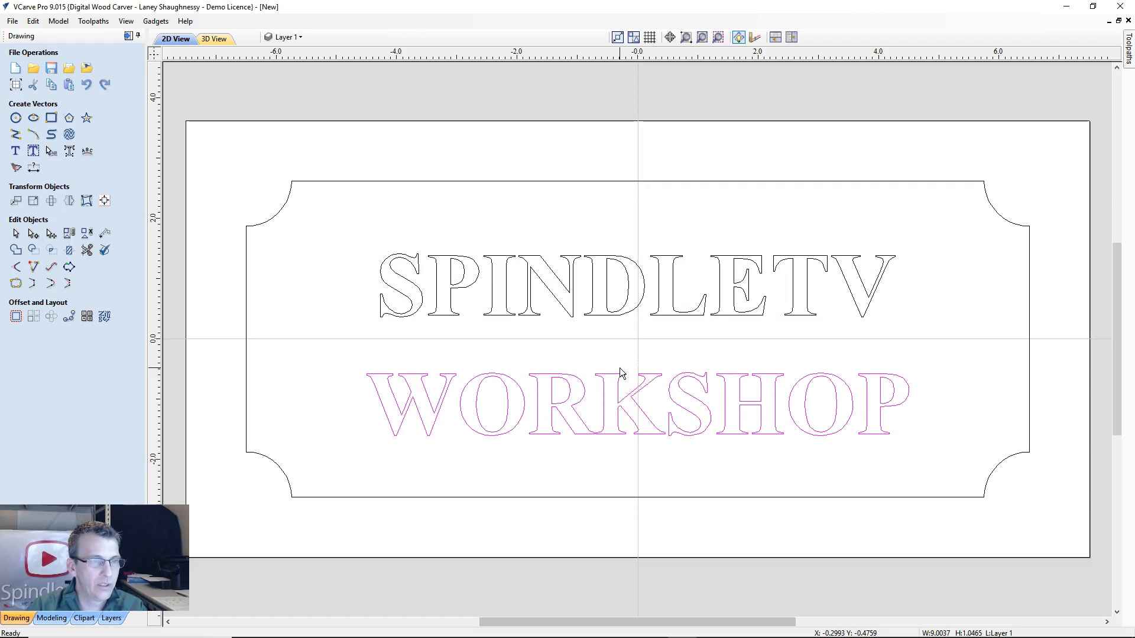
{"action": "key", "text": "Down"}
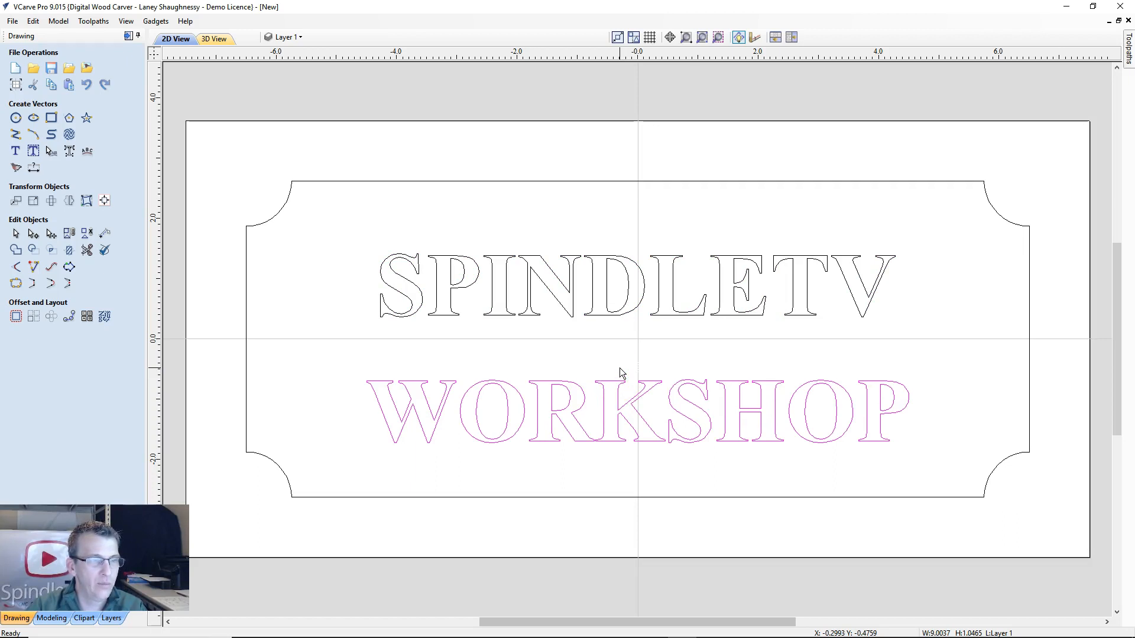
{"action": "key", "text": "Down"}
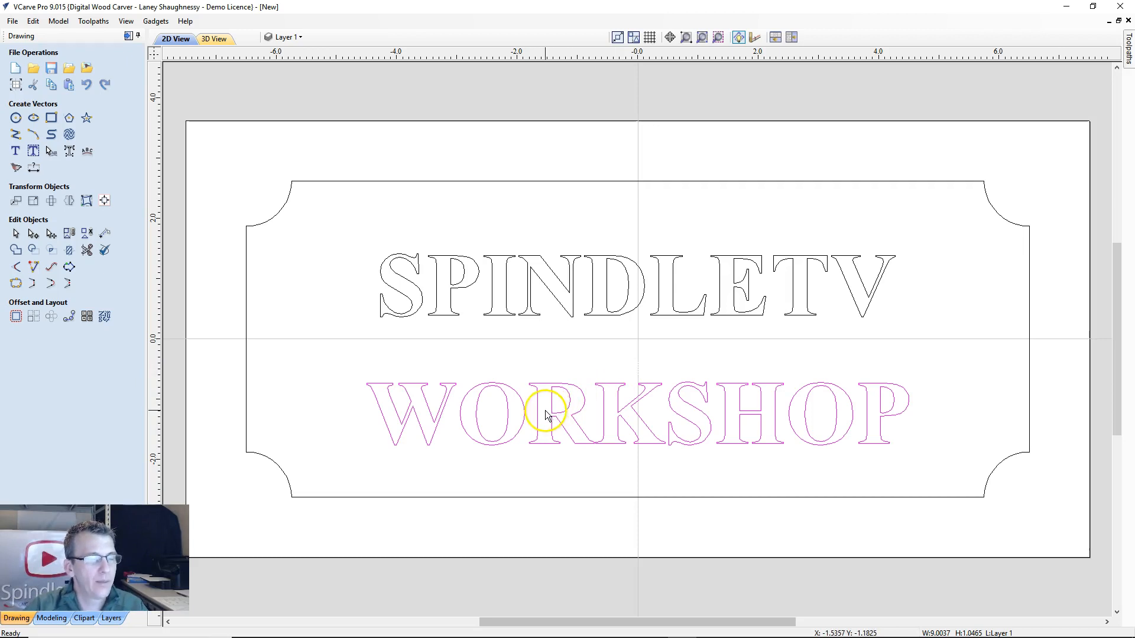
- Stretch the WORKSHOP line symmetrically about its centre to about 10.35 inches wide and 1.42 inches high
{"action": "left_click", "coordinate": [411, 408]}
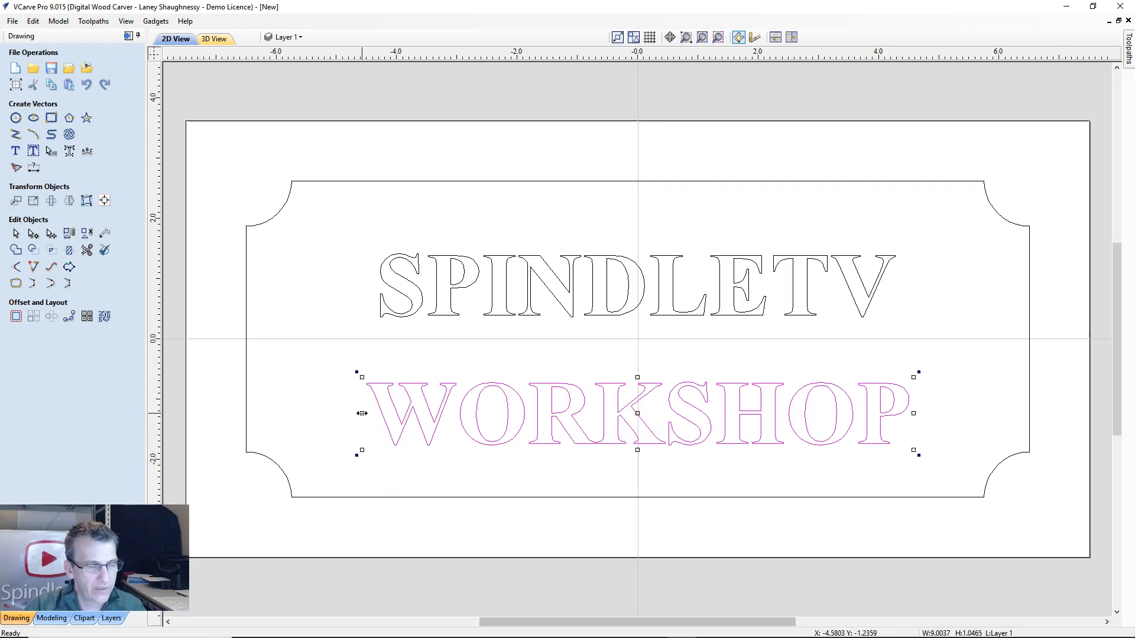
{"action": "left_click_drag", "start_coordinate": [362, 414], "coordinate": [327, 410]}
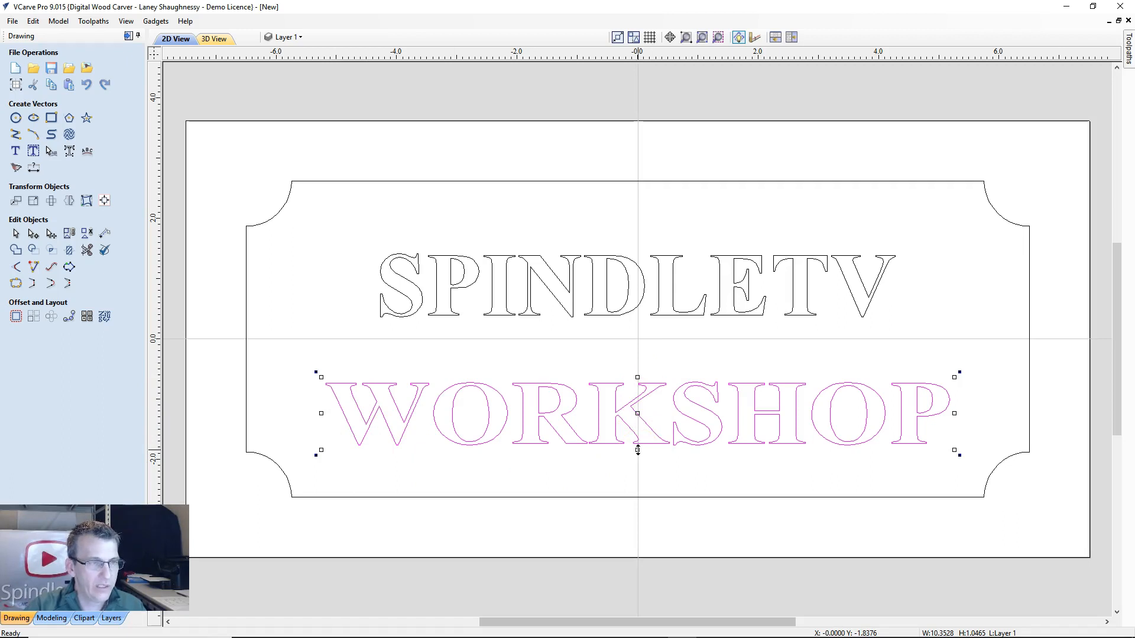
{"action": "left_click_drag", "start_coordinate": [638, 450], "coordinate": [633, 459]}
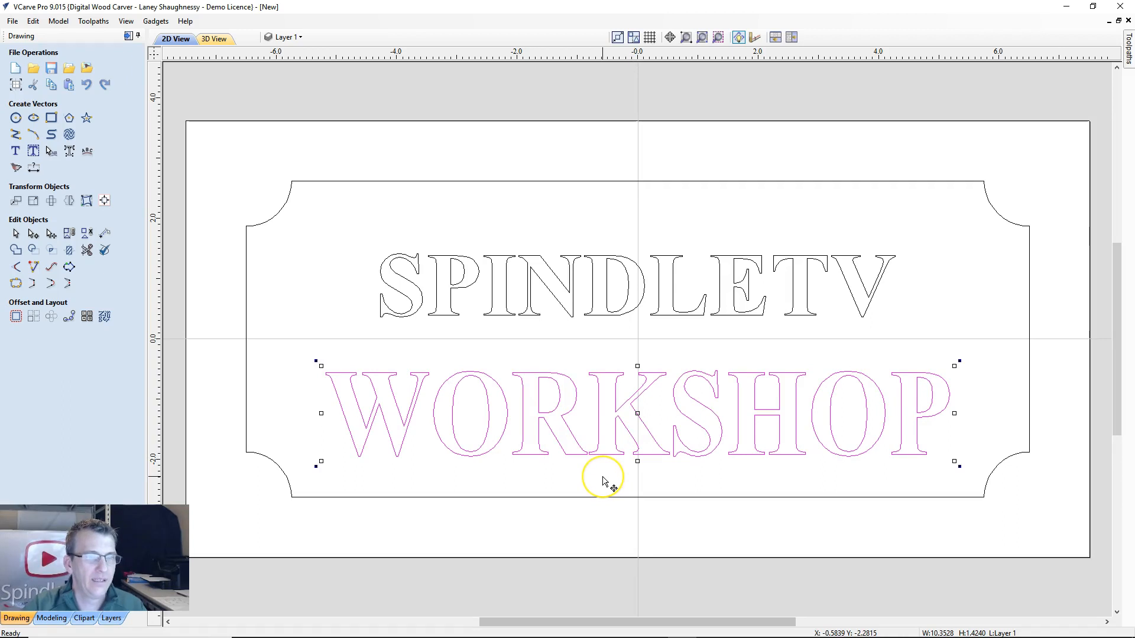
{"action": "left_click", "coordinate": [595, 447]}
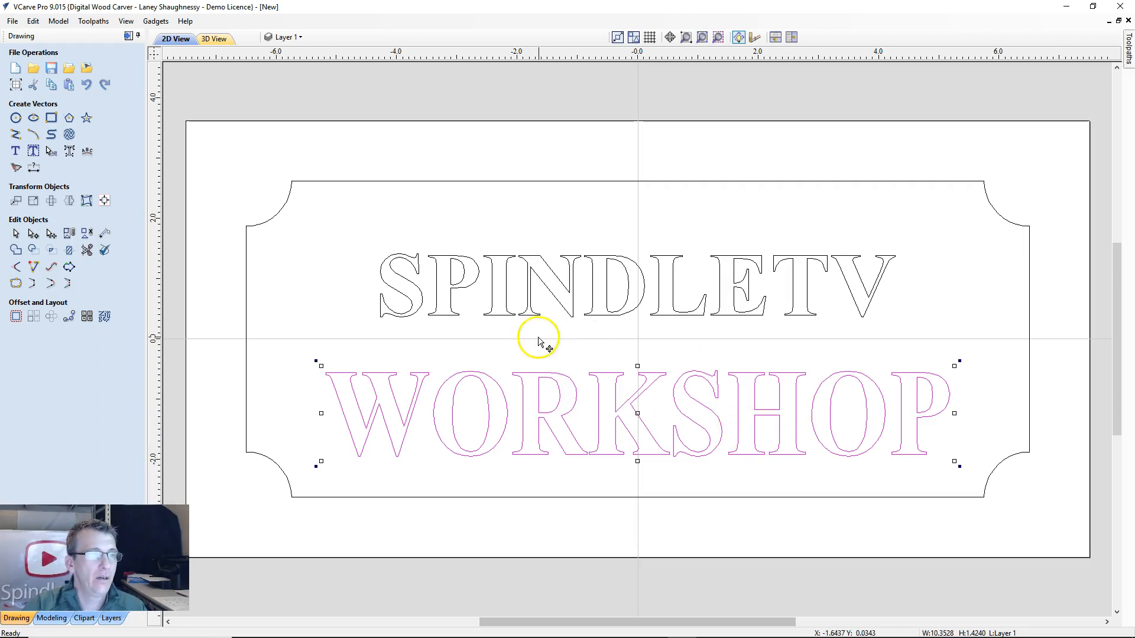
- Bend the SPINDLETV line into a gentle upward arch with the interactive text spacing and curve tool, then deselect it
{"action": "left_click", "coordinate": [627, 275]}
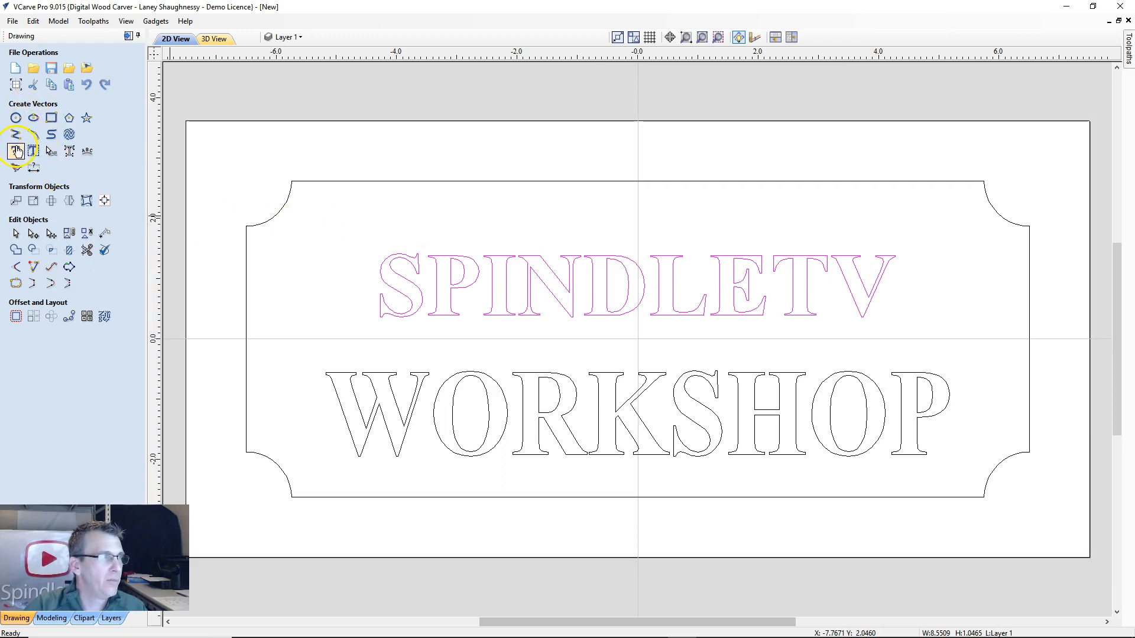
{"action": "left_click", "coordinate": [52, 154]}
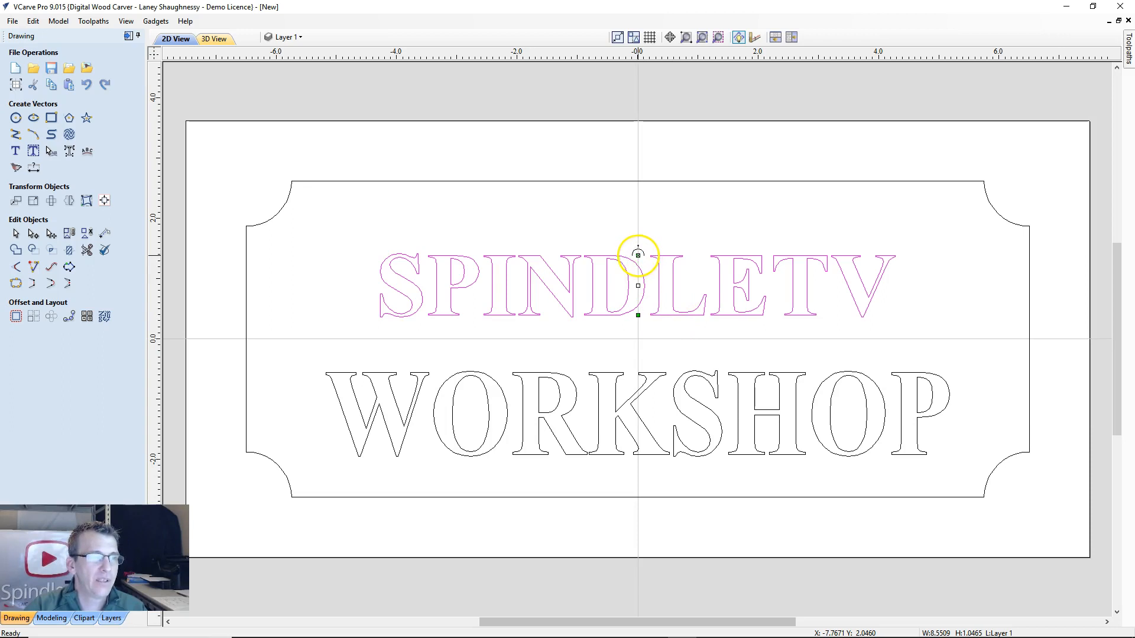
{"action": "mouse_move", "coordinate": [639, 252]}
{"action": "left_mouse_down"}
{"action": "mouse_move", "coordinate": [639, 222]}
{"action": "mouse_move", "coordinate": [634, 283]}
{"action": "mouse_move", "coordinate": [638, 251]}
{"action": "left_mouse_up"}
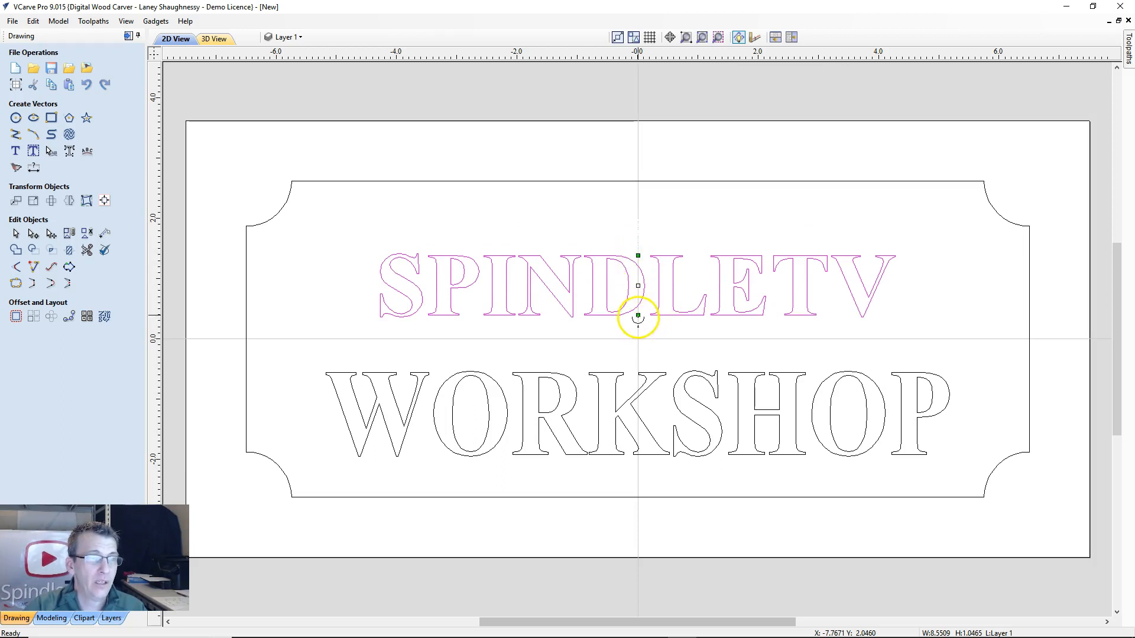
{"action": "mouse_move", "coordinate": [638, 317]}
{"action": "left_mouse_down"}
{"action": "mouse_move", "coordinate": [640, 338]}
{"action": "mouse_move", "coordinate": [639, 308]}
{"action": "left_mouse_up"}
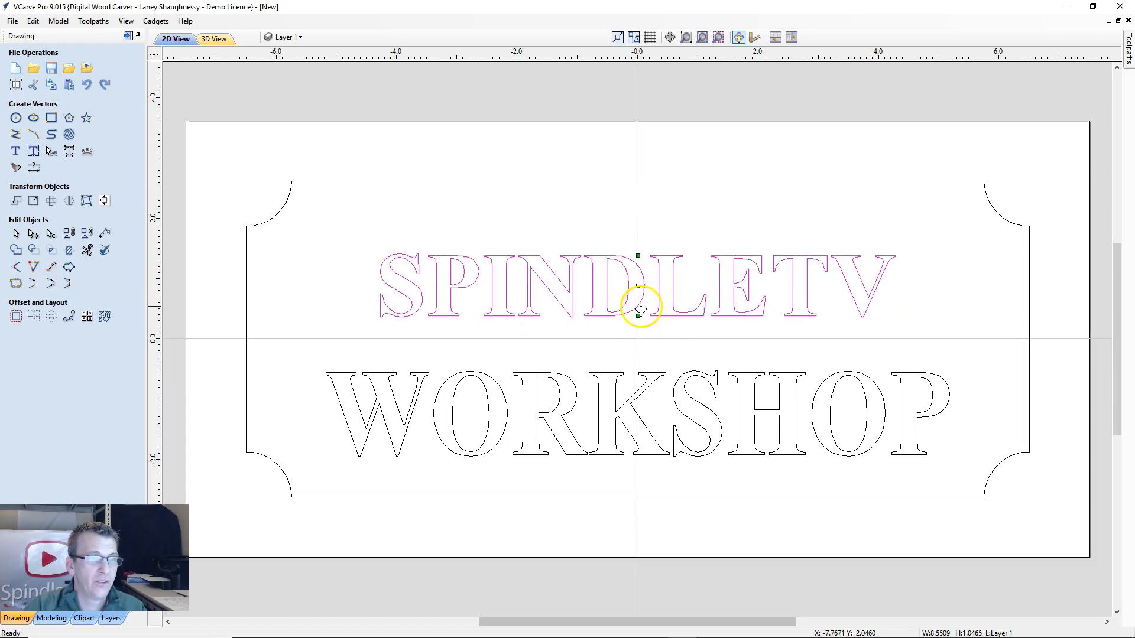
{"action": "left_click_drag", "start_coordinate": [638, 255], "coordinate": [638, 231]}
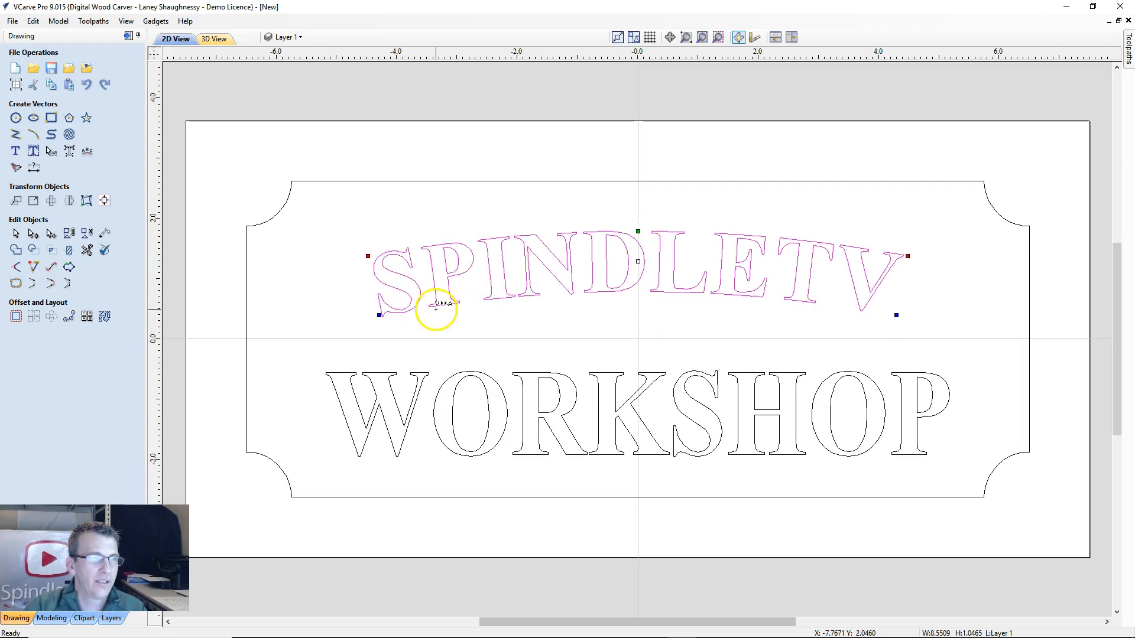
{"action": "left_click", "coordinate": [553, 352]}
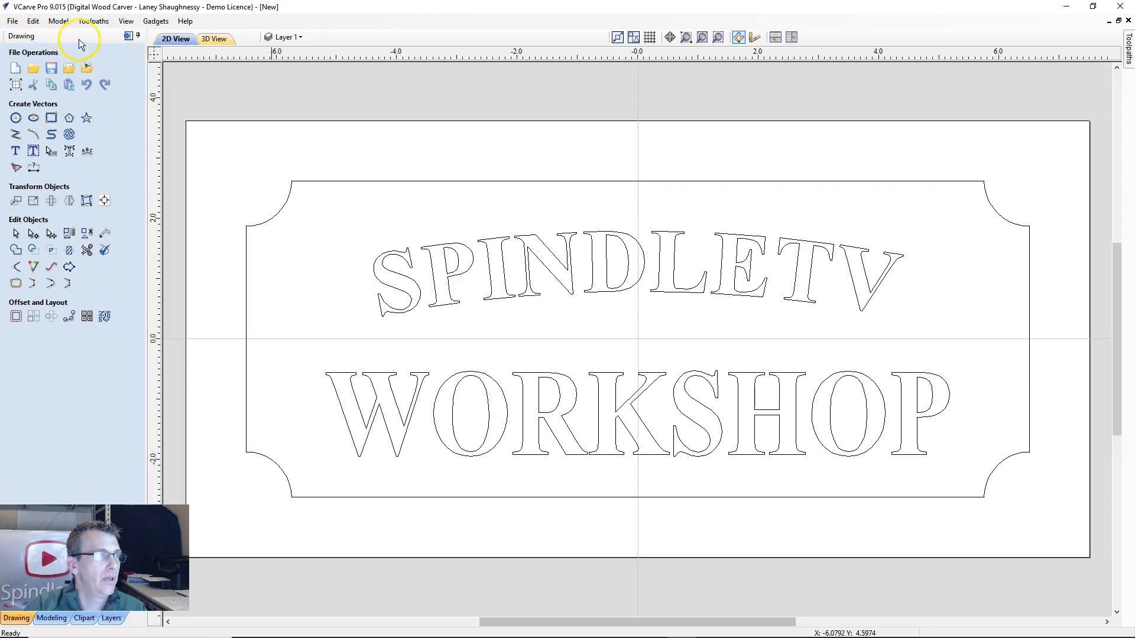
- Switch to the toolpath workspace and start a 2D profile toolpath on the sign's notched border vector
{"action": "left_click", "coordinate": [127, 37]}
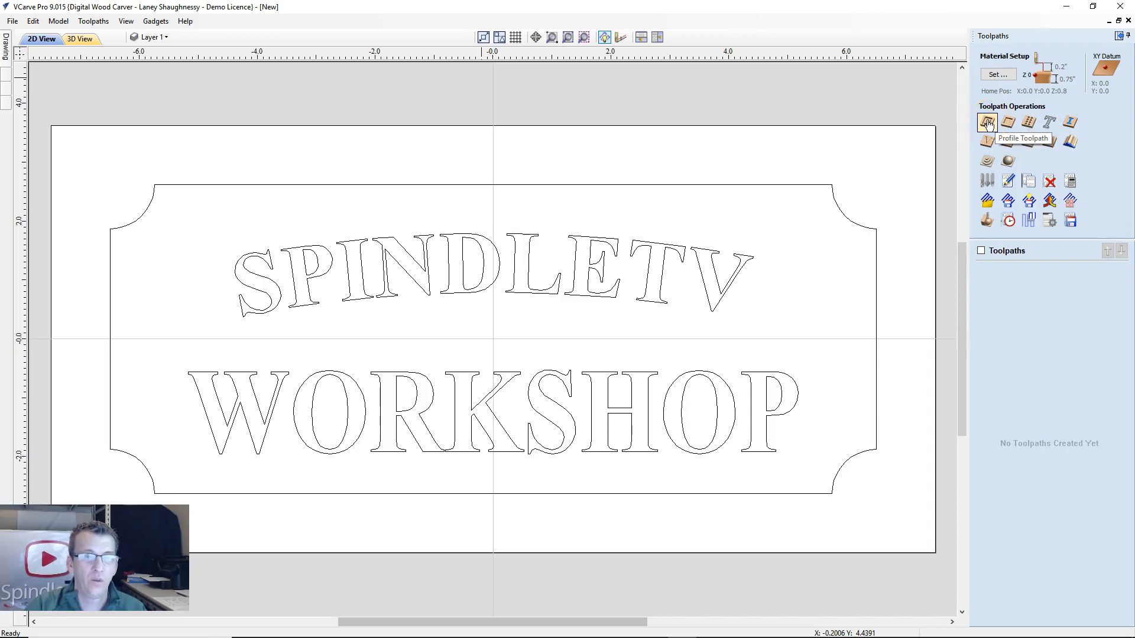
{"action": "left_click", "coordinate": [982, 142]}
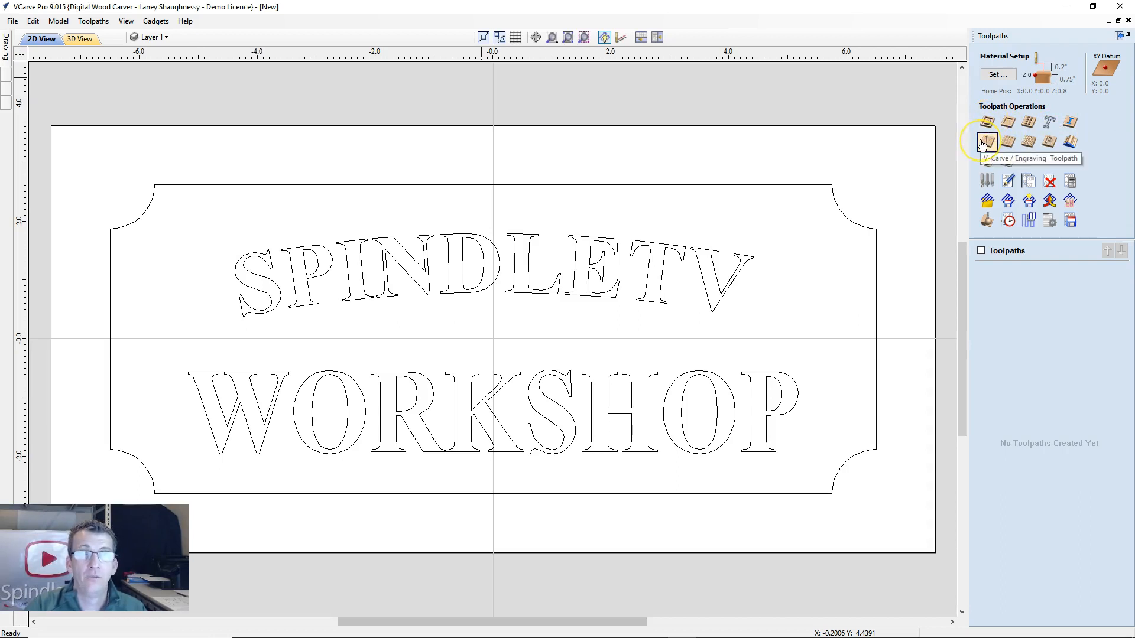
{"action": "left_click", "coordinate": [1007, 124]}
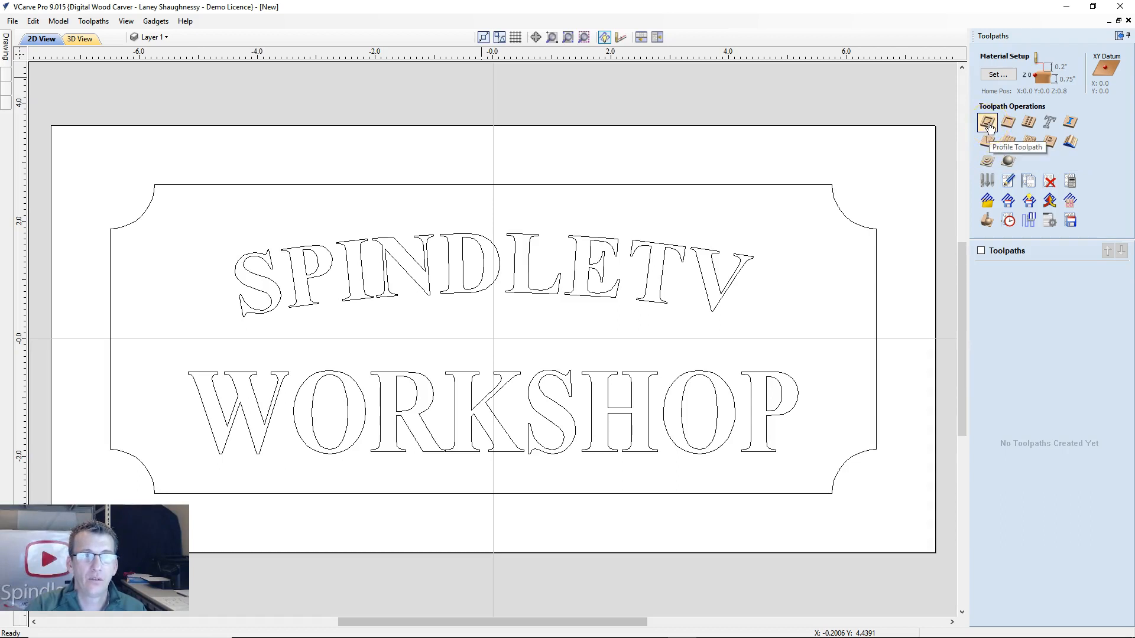
{"action": "left_click", "coordinate": [989, 142]}
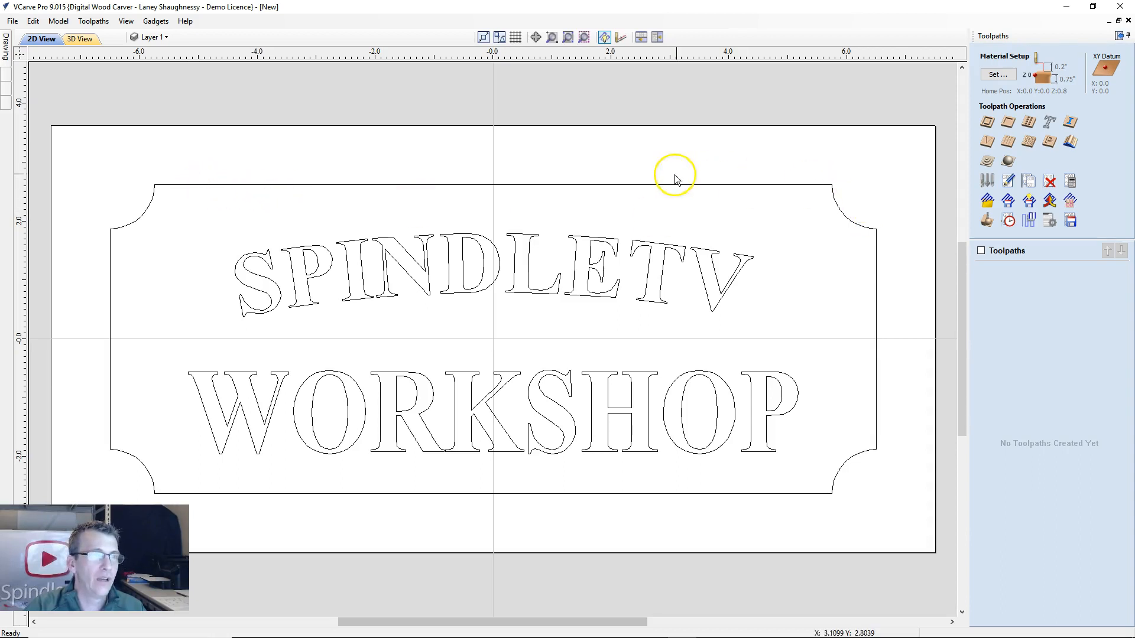
{"action": "left_click", "coordinate": [988, 123]}
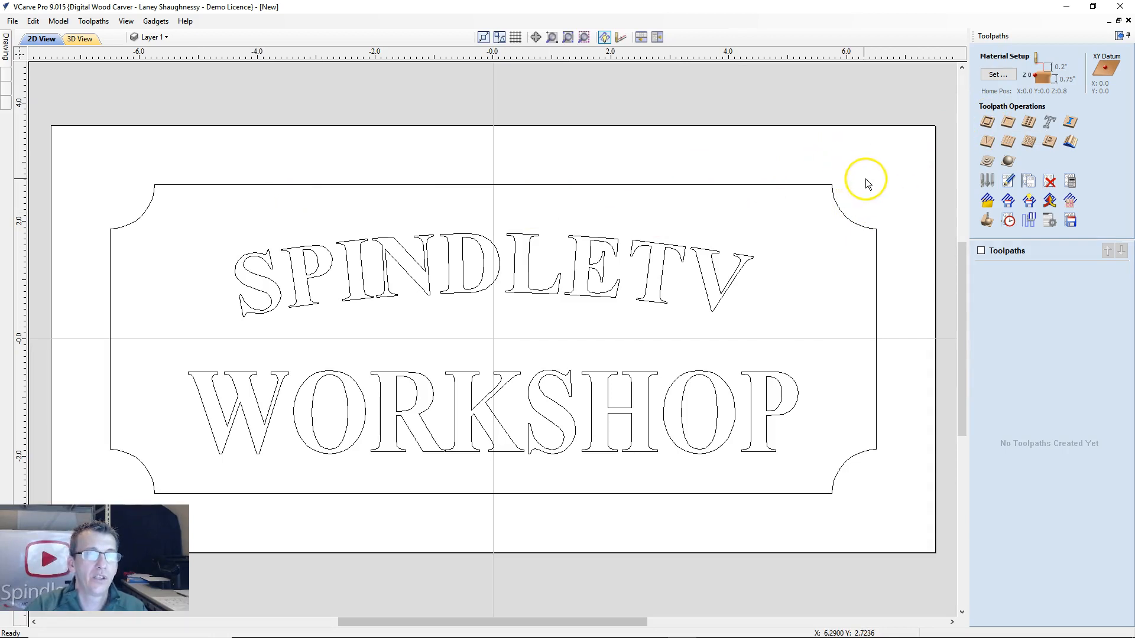
{"action": "left_click", "coordinate": [988, 123]}
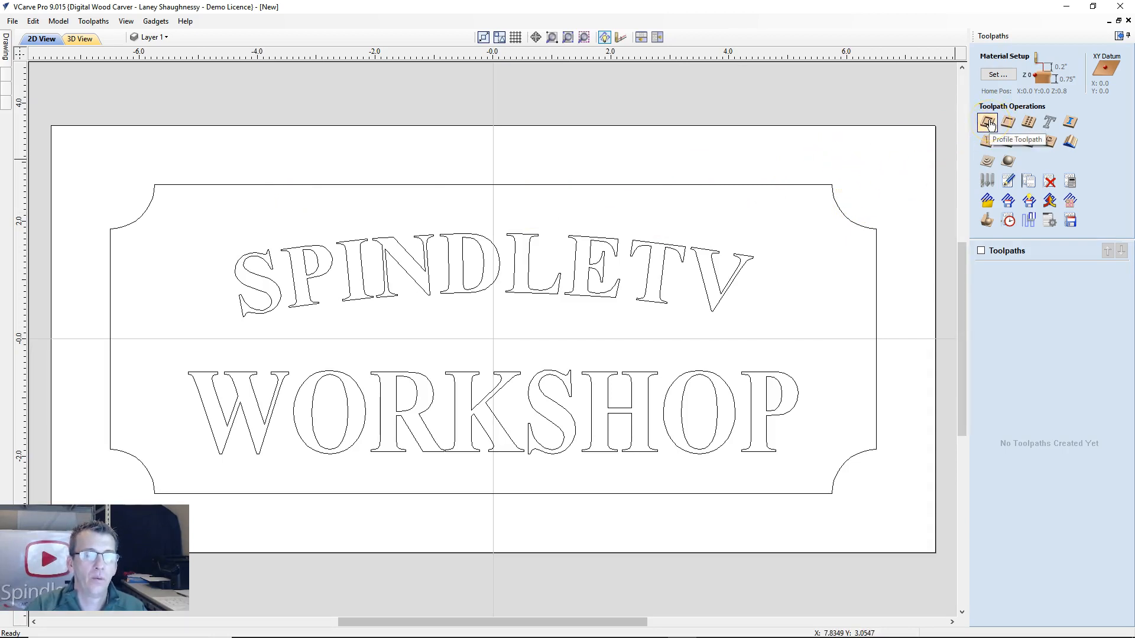
{"action": "left_click", "coordinate": [989, 123]}
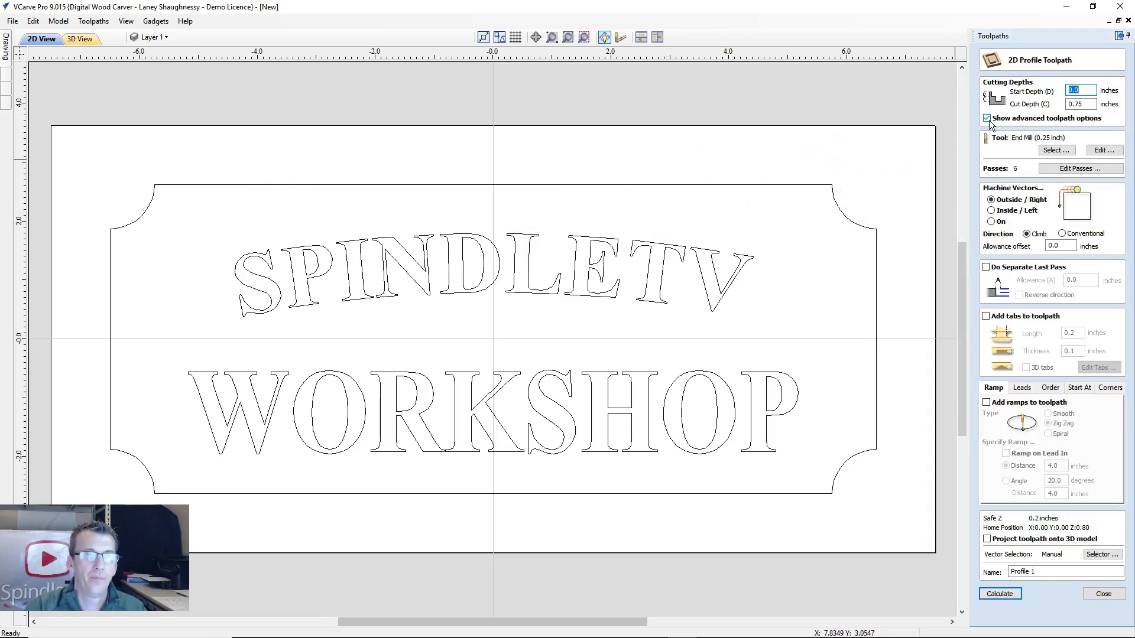
{"action": "left_click", "coordinate": [792, 184]}
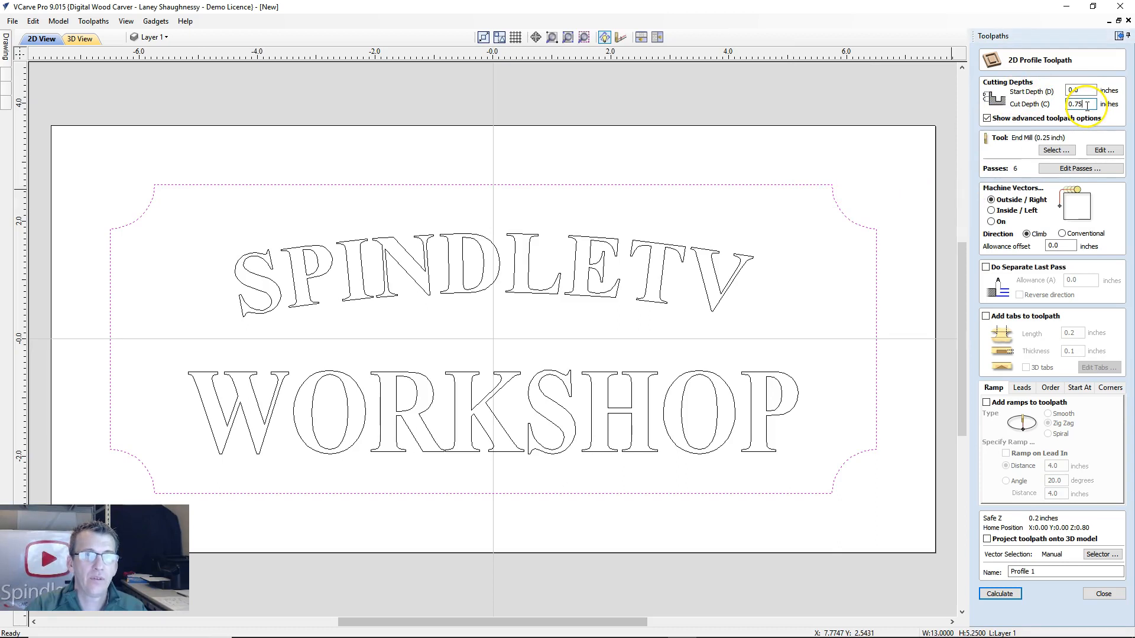
- Set the border profile's cut depth to 1/8 inch
{"action": "double_click", "coordinate": [1070, 90]}
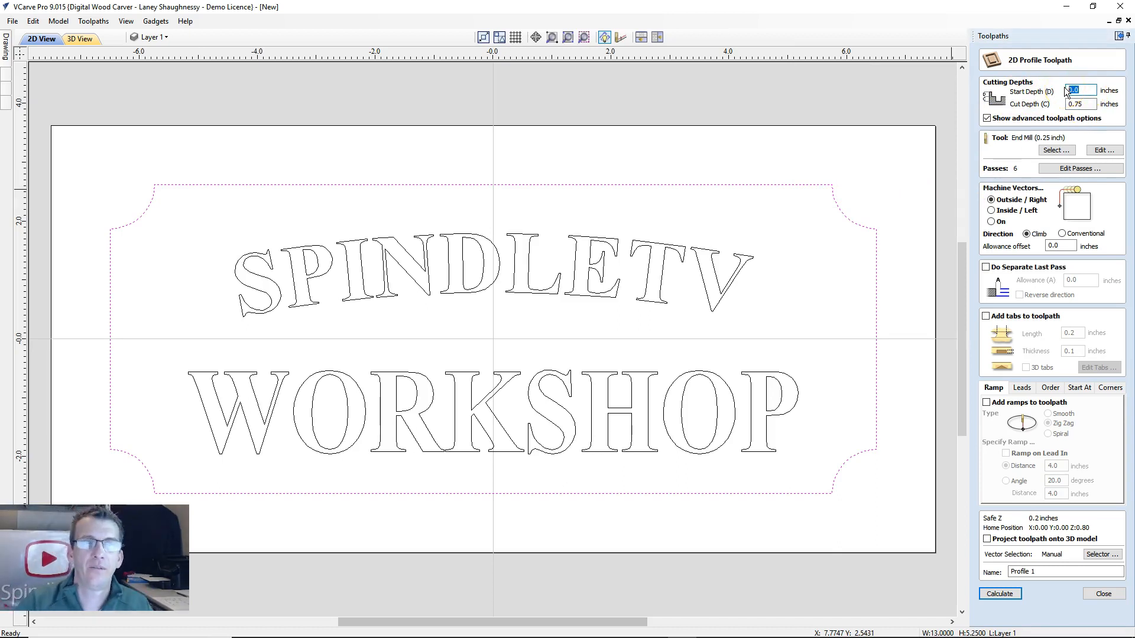
{"action": "left_click", "coordinate": [1064, 89]}
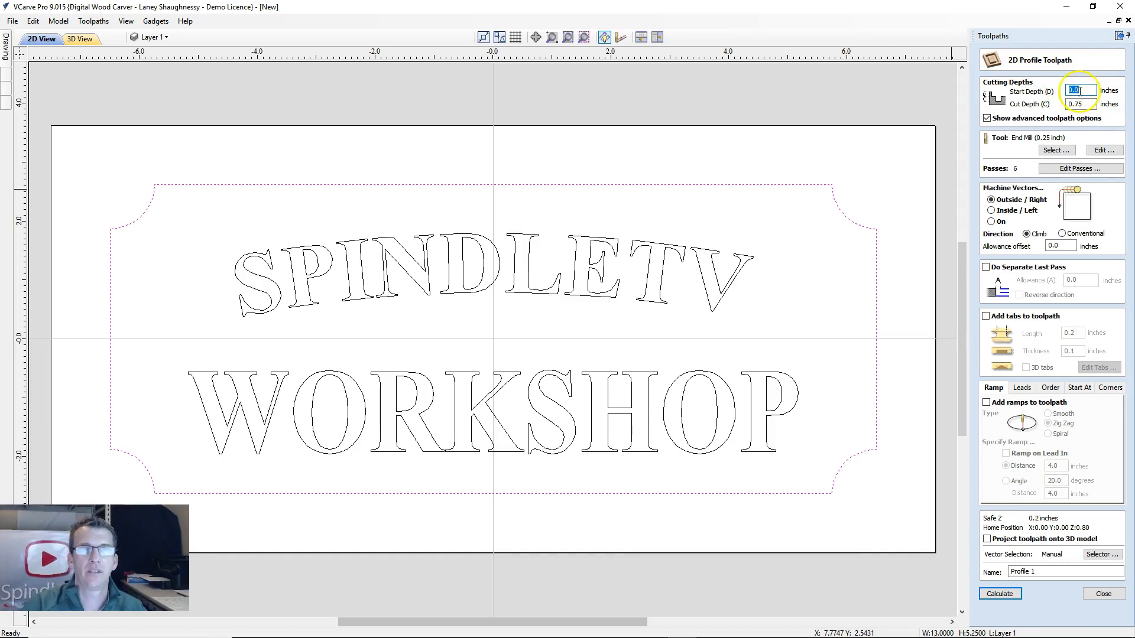
{"action": "left_click", "coordinate": [1067, 105]}
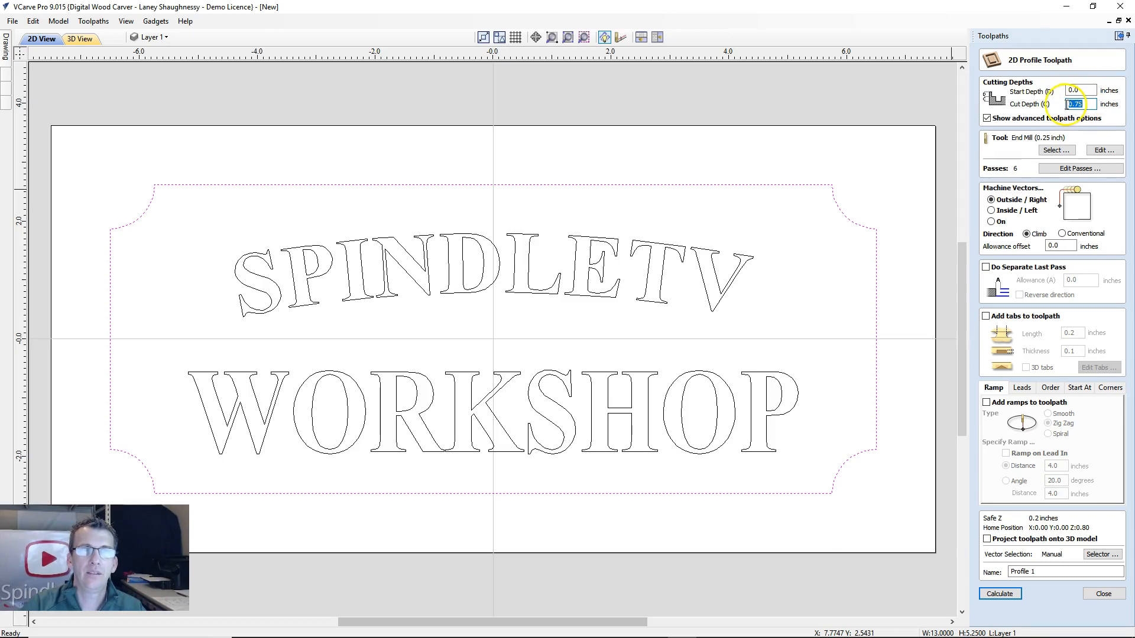
{"action": "type", "text": "."}
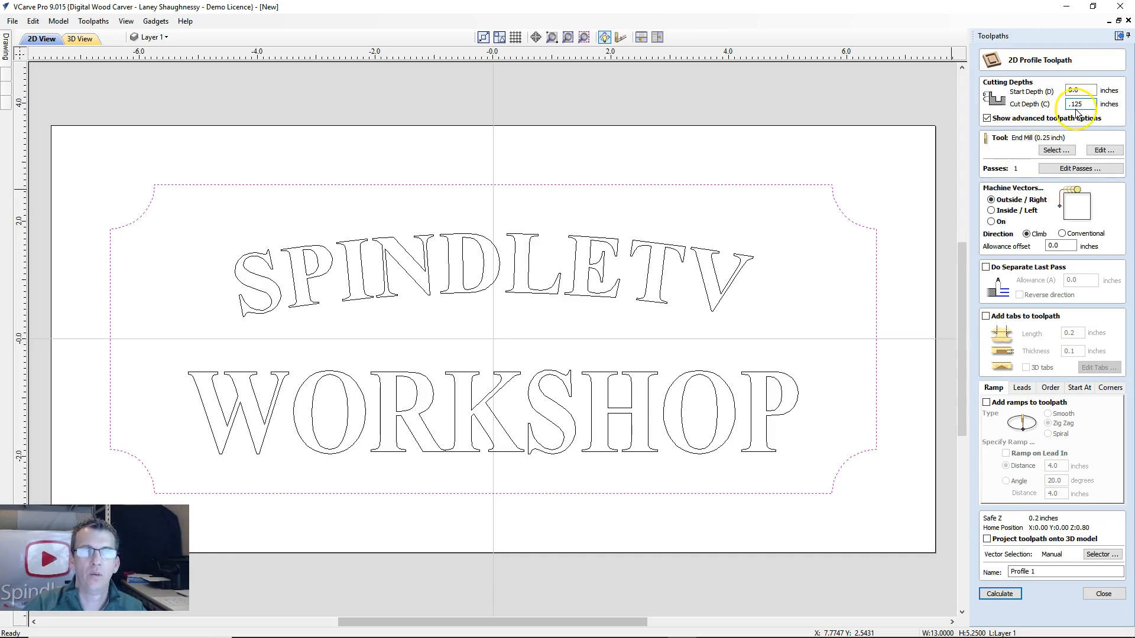
{"action": "left_click_drag", "start_coordinate": [1086, 105], "coordinate": [1056, 107]}
{"action": "type", "text": "1/8"}
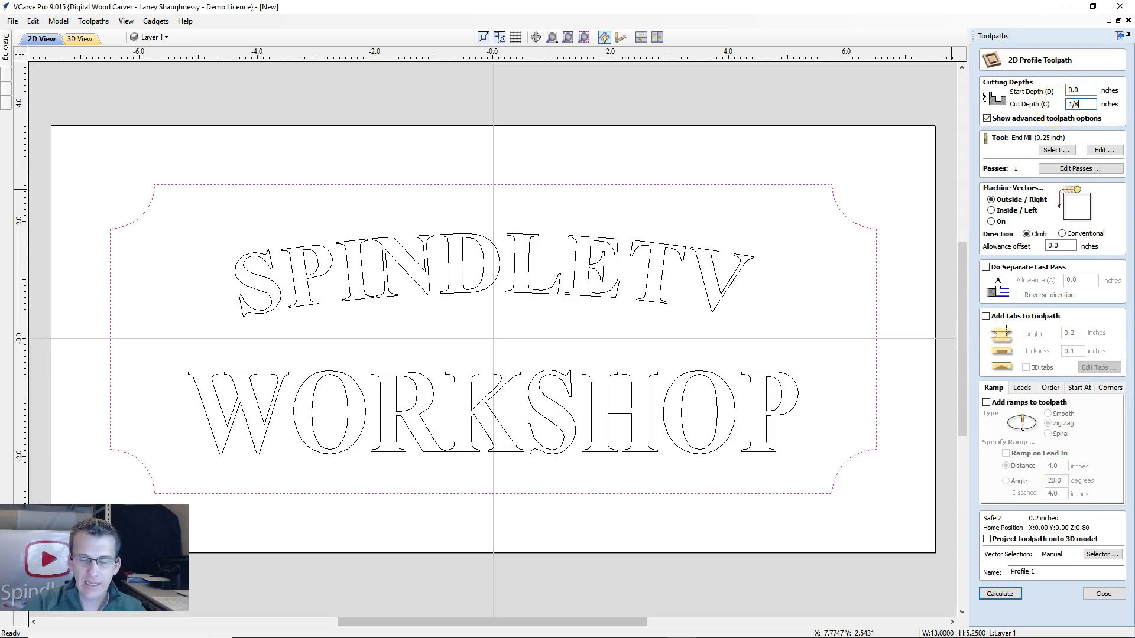
{"action": "key", "text": "Return"}
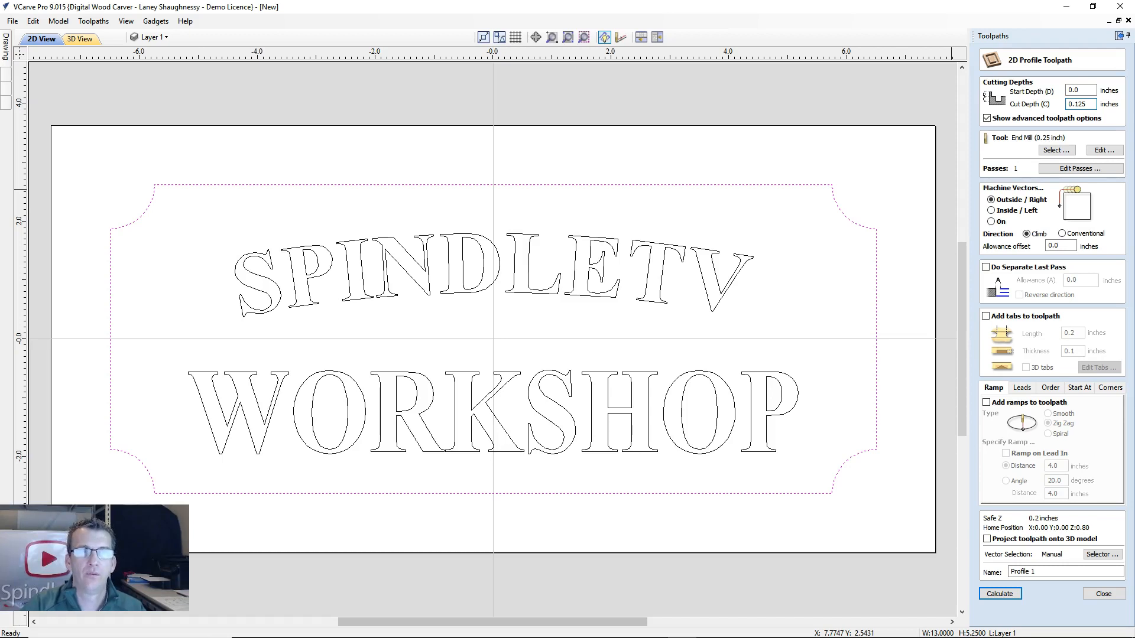
- Pick the V-Bit (60 deg 0.25") from the imperial V-Bits group of the tool database
{"action": "left_click", "coordinate": [1056, 151]}
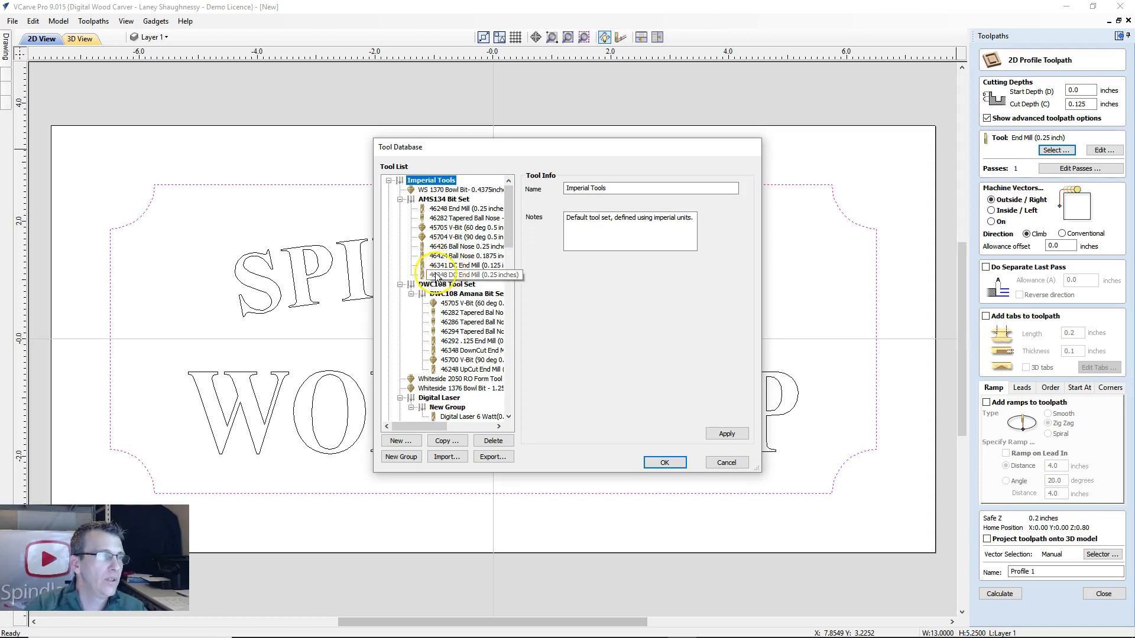
{"action": "scroll", "coordinate": [430, 276], "scroll_direction": "down", "scroll_amount": 4}
{"action": "scroll", "coordinate": [428, 278], "scroll_direction": "down", "scroll_amount": 8}
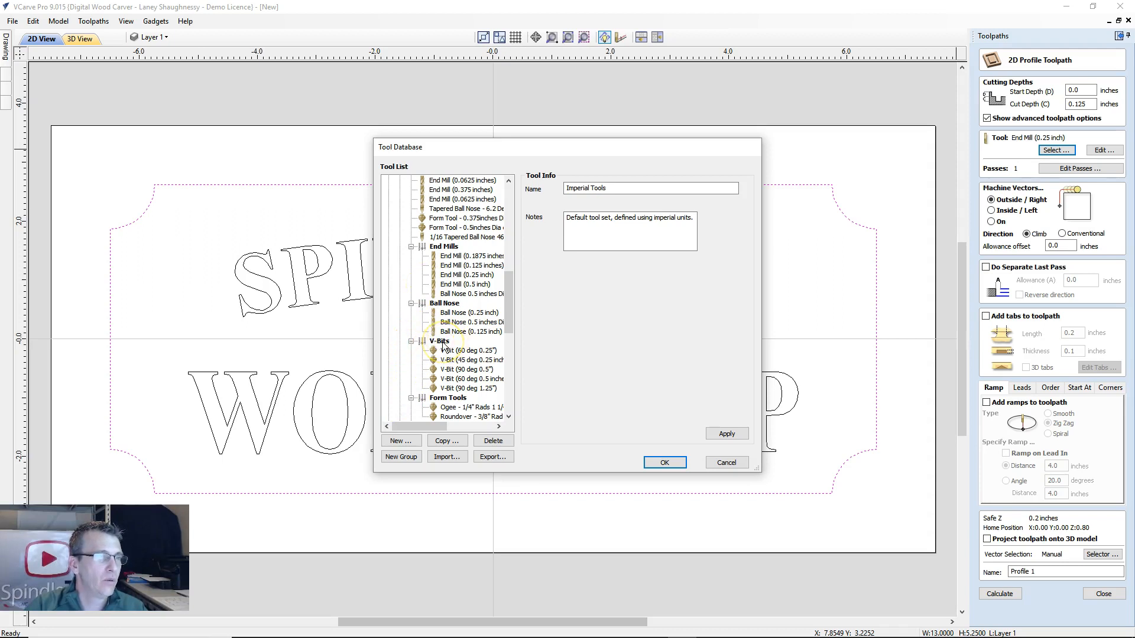
{"action": "scroll", "coordinate": [442, 331], "scroll_direction": "up", "scroll_amount": 15}
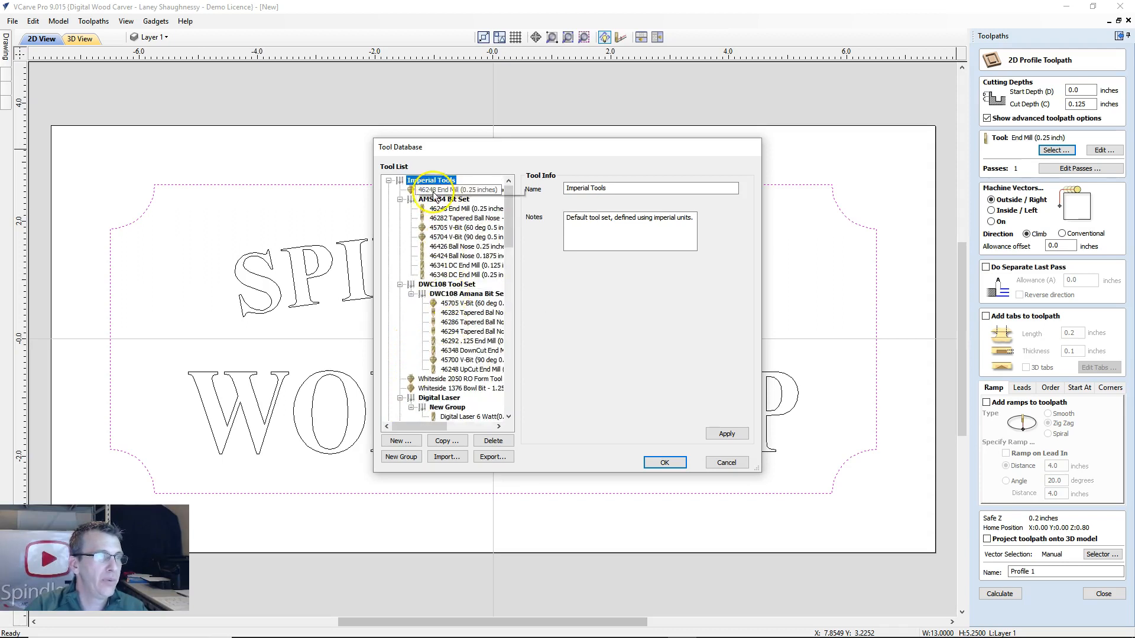
{"action": "scroll", "coordinate": [428, 346], "scroll_direction": "down", "scroll_amount": 15}
{"action": "scroll", "coordinate": [428, 345], "scroll_direction": "down", "scroll_amount": 6}
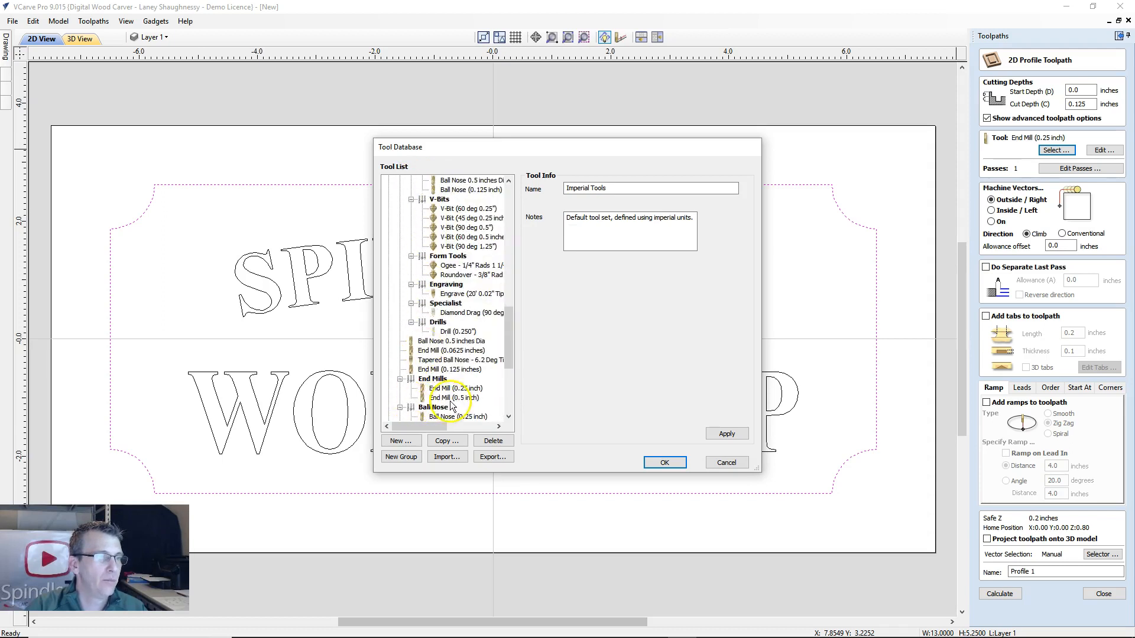
{"action": "scroll", "coordinate": [438, 343], "scroll_direction": "up", "scroll_amount": 7}
{"action": "scroll", "coordinate": [435, 331], "scroll_direction": "down", "scroll_amount": 1}
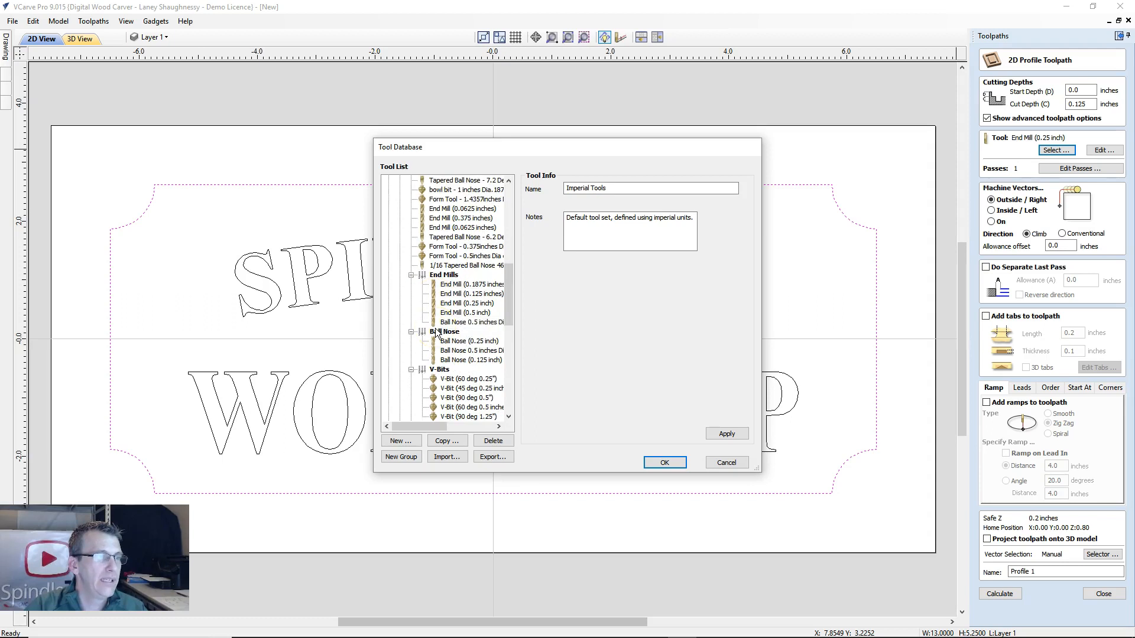
{"action": "left_click", "coordinate": [490, 381]}
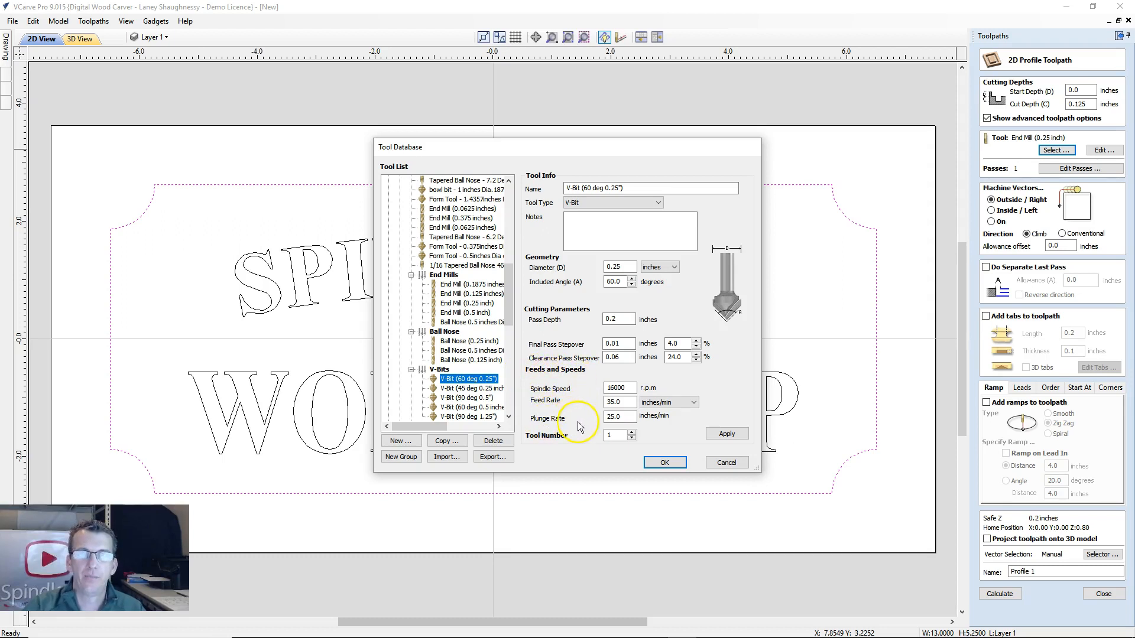
- Set the V-bit's feed rate to 35 and plunge rate to 25 inches/min, and assign the bit to the profile toolpath
{"action": "left_click_drag", "start_coordinate": [626, 403], "coordinate": [590, 402]}
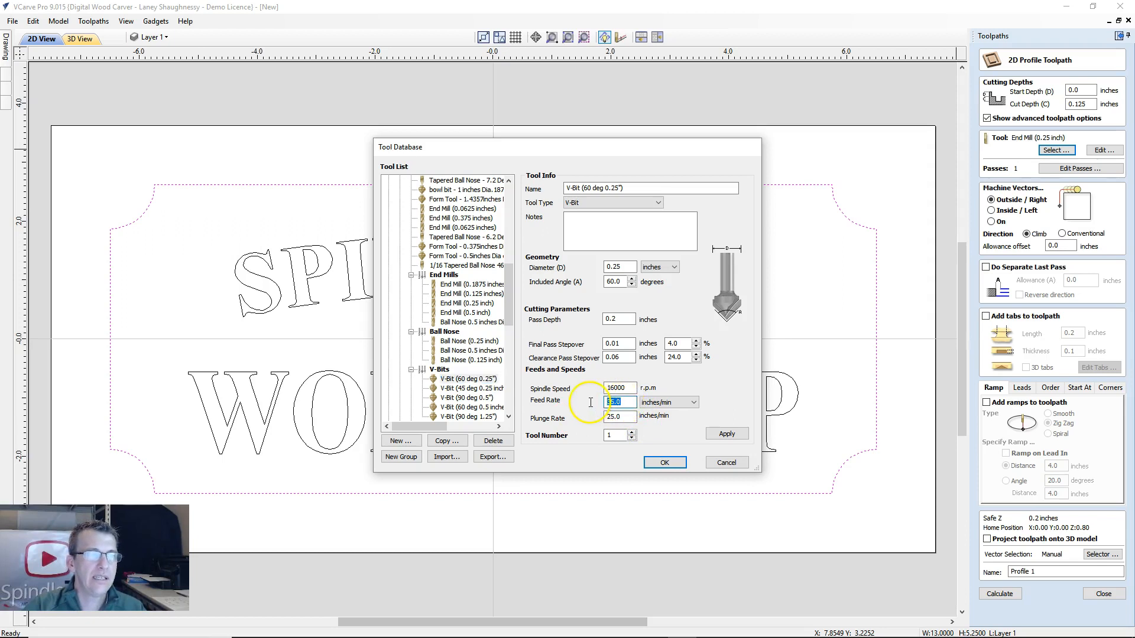
{"action": "type", "text": "1"}
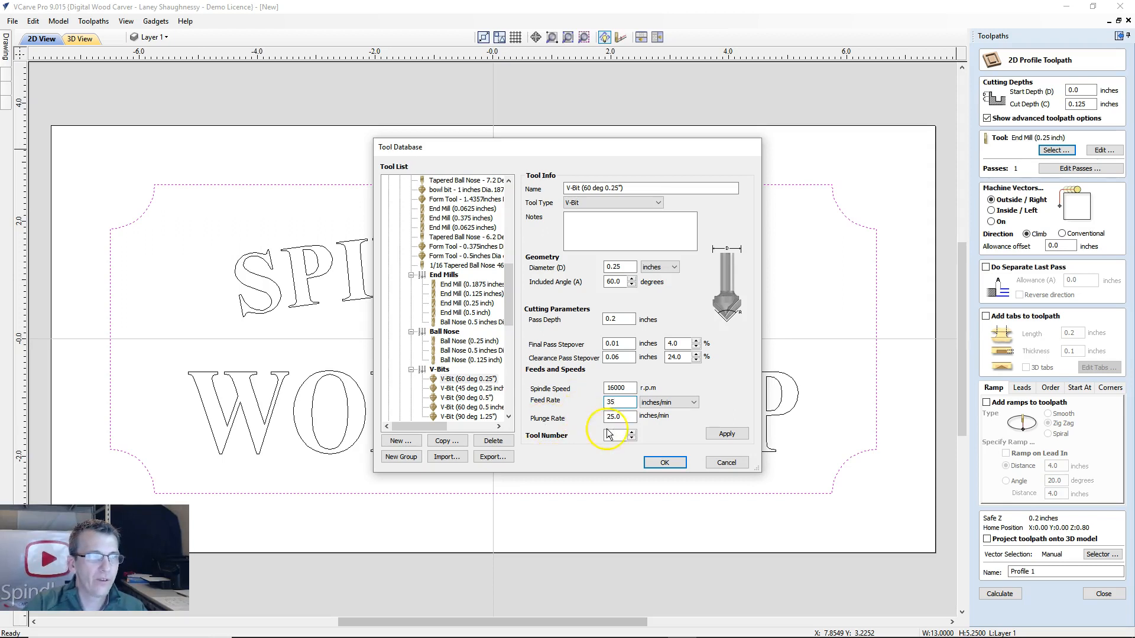
{"action": "left_click", "coordinate": [629, 420]}
{"action": "left_click_drag", "start_coordinate": [630, 419], "coordinate": [557, 415]}
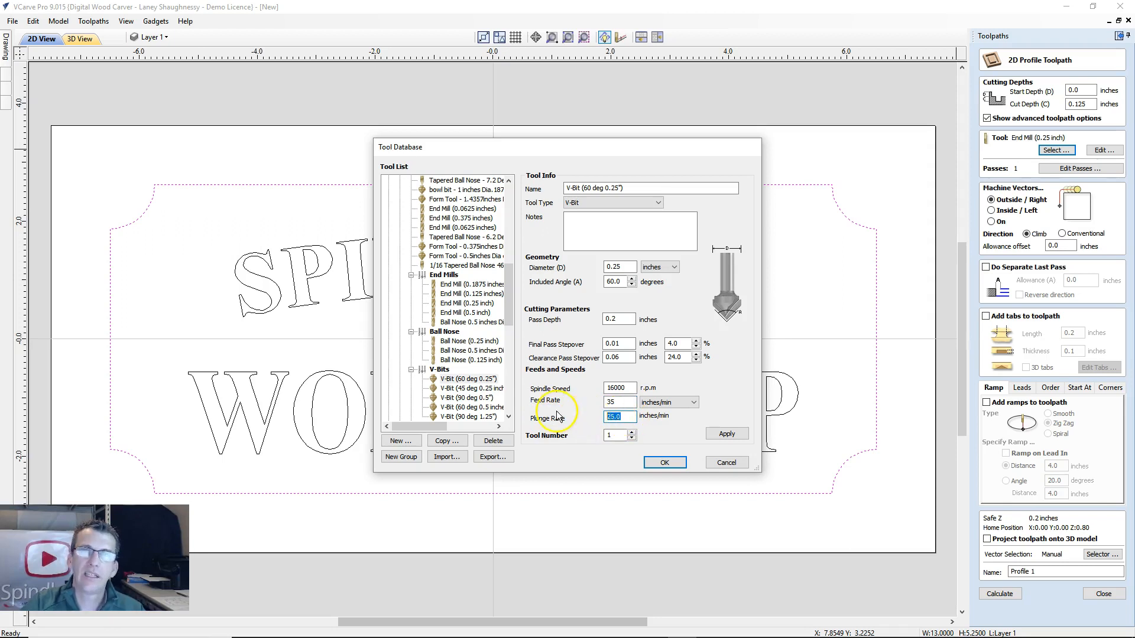
{"action": "type", "text": "2"}
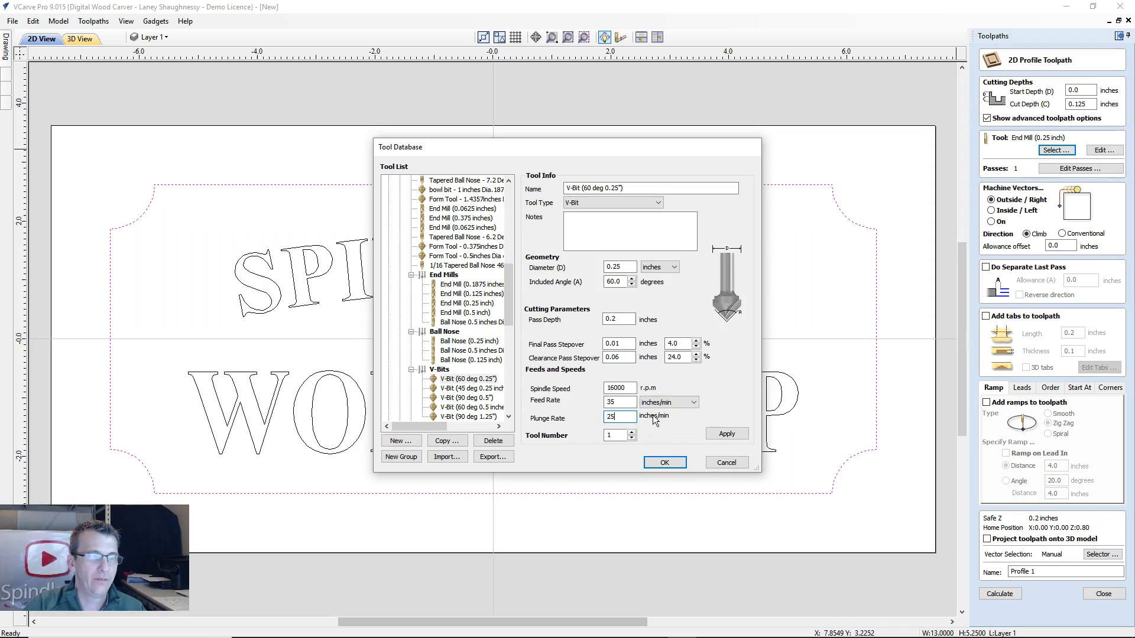
{"action": "left_click", "coordinate": [623, 406]}
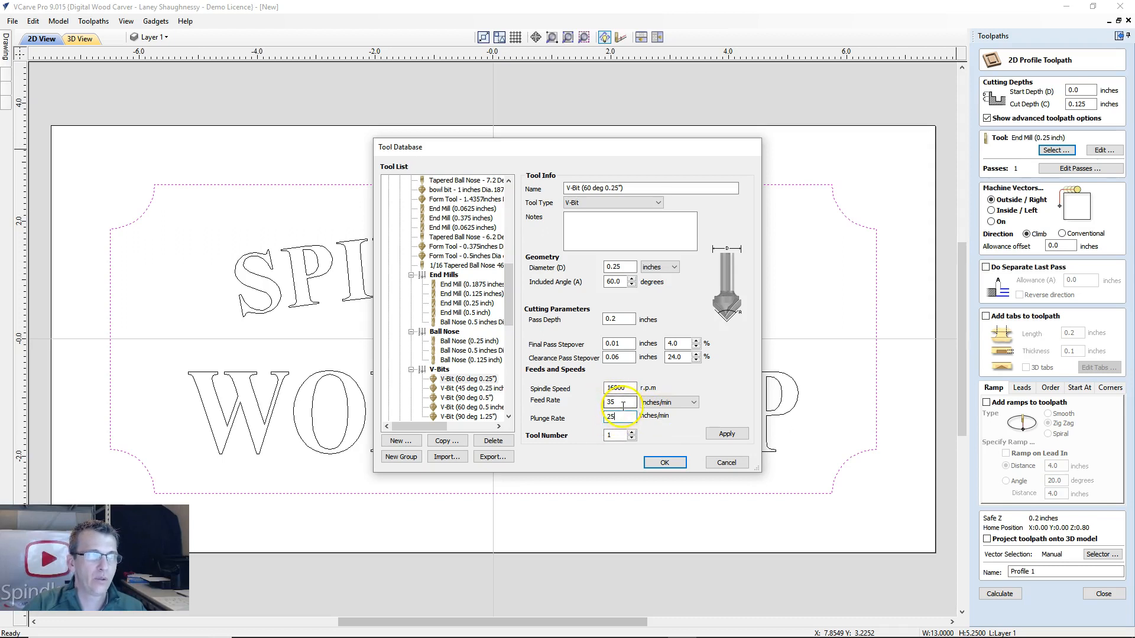
{"action": "left_click", "coordinate": [727, 436]}
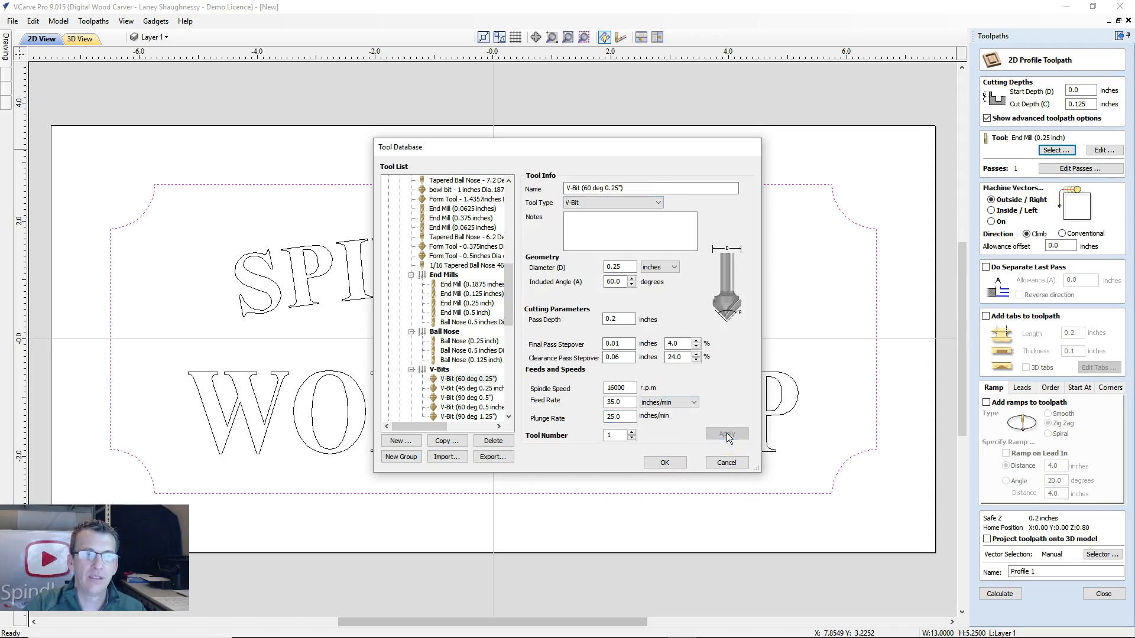
{"action": "left_click", "coordinate": [664, 462]}
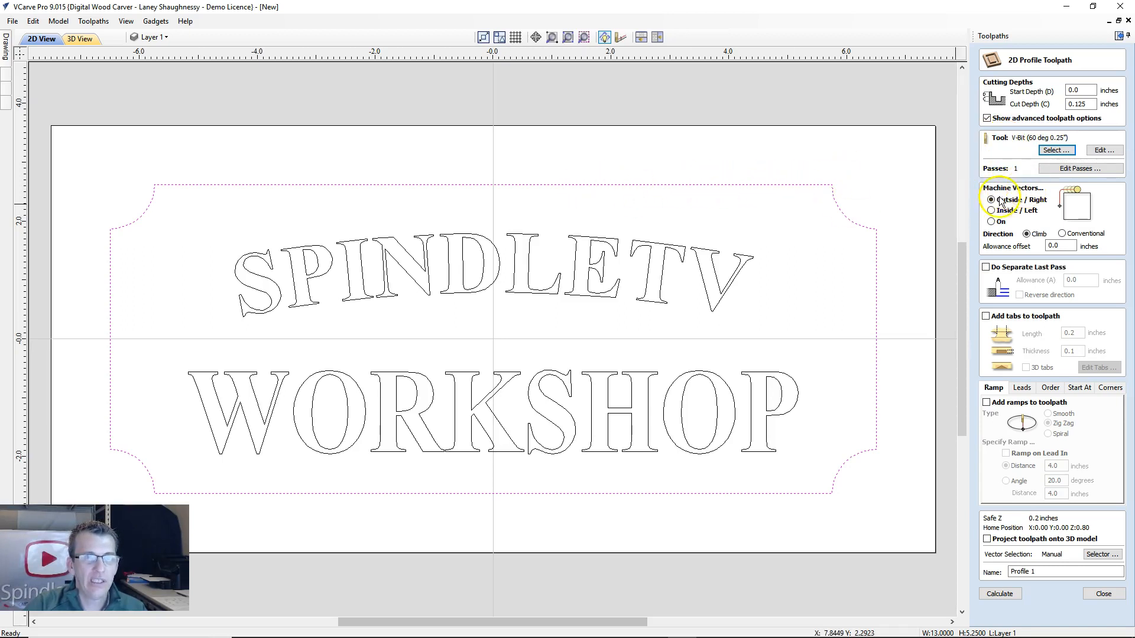
- Machine directly on the border vector and calculate the profile toolpath
{"action": "left_click", "coordinate": [992, 222]}
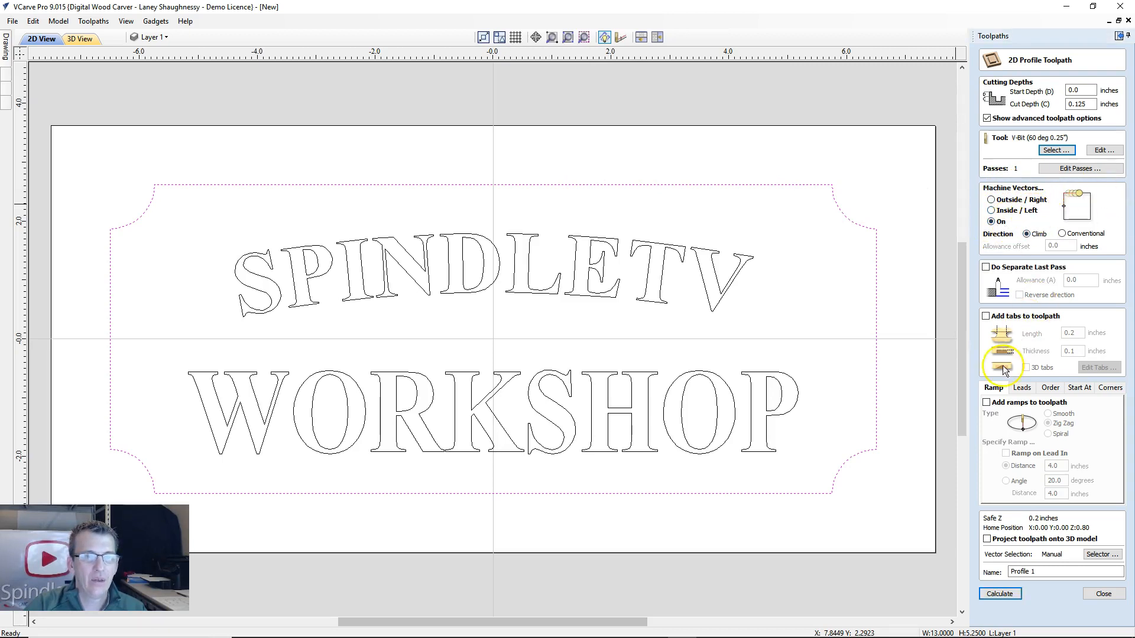
{"action": "left_click", "coordinate": [998, 594]}
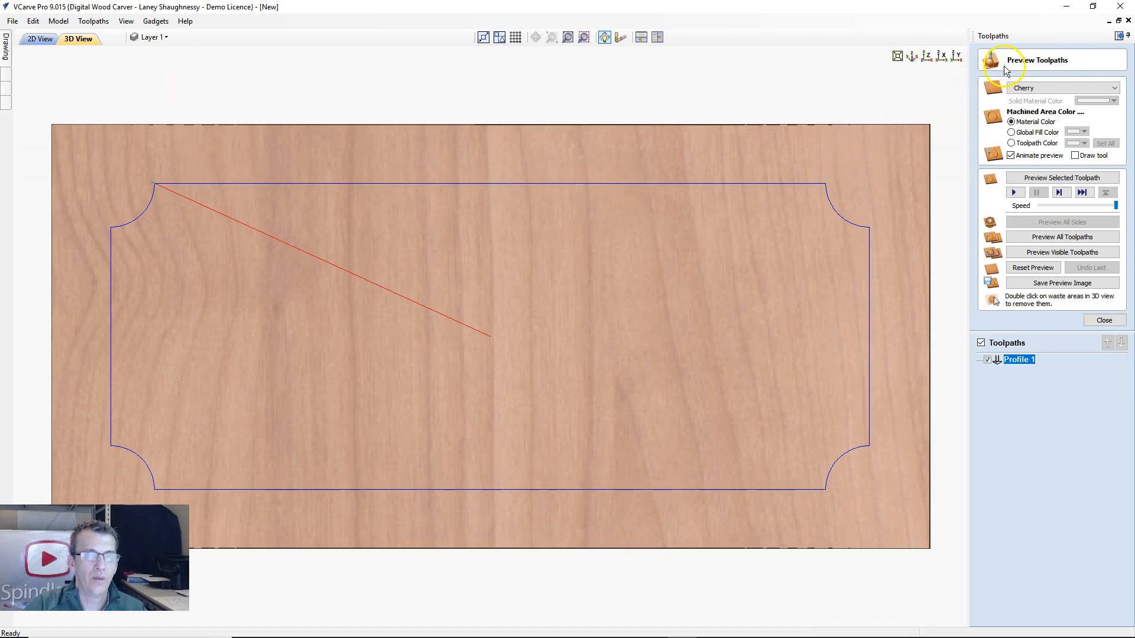
- Examine the border toolpath on the 3D board from several angles with Cherry as the preview material, ending in a top-down view
{"action": "left_click_drag", "start_coordinate": [691, 357], "coordinate": [538, 282]}
{"action": "left_click_drag", "start_coordinate": [619, 313], "coordinate": [722, 360]}
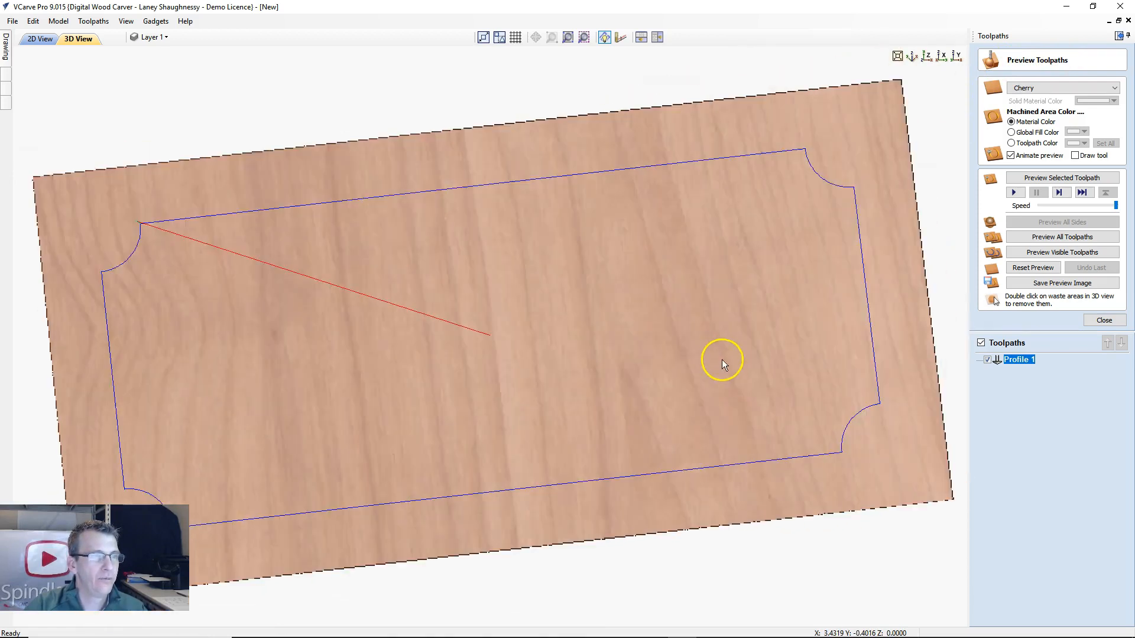
{"action": "left_click_drag", "start_coordinate": [345, 360], "coordinate": [299, 456]}
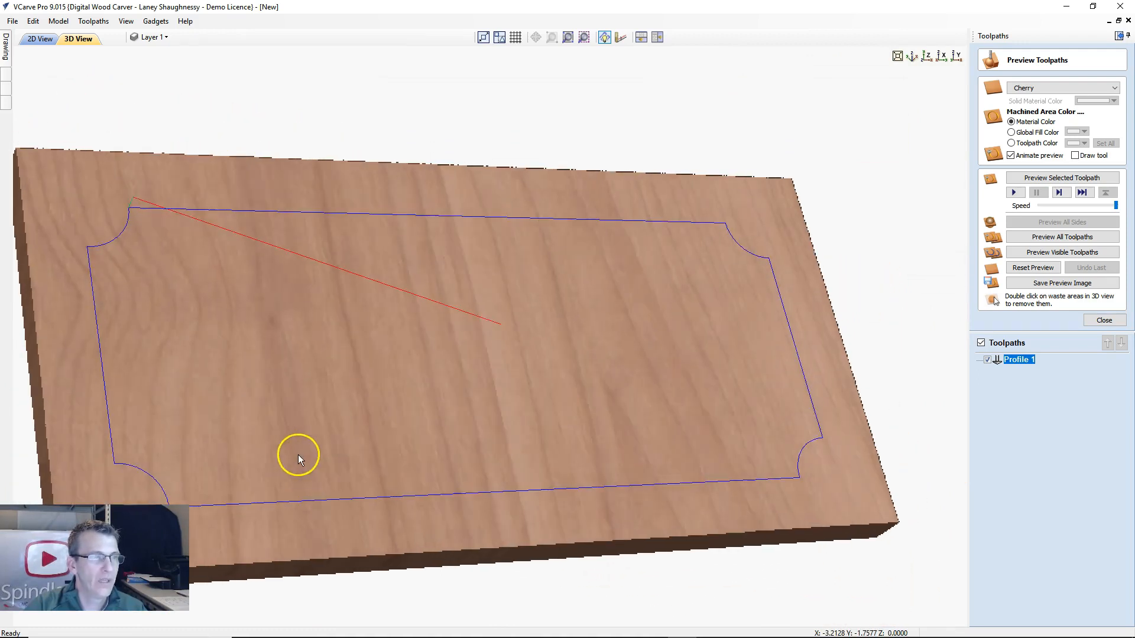
{"action": "left_click", "coordinate": [1036, 90]}
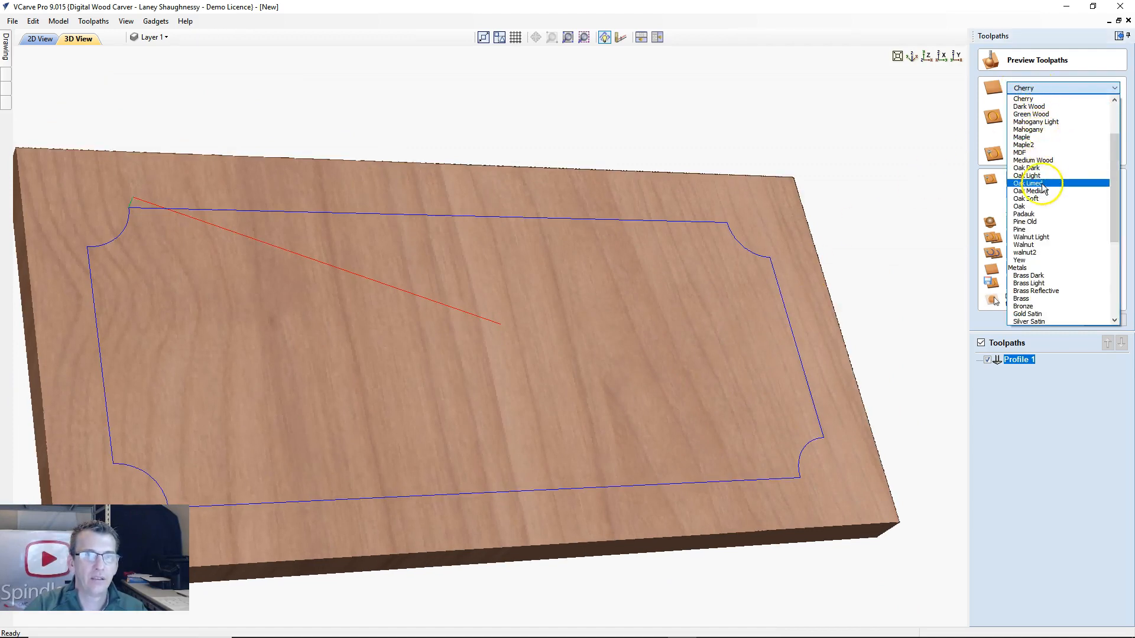
{"action": "scroll", "coordinate": [1043, 139], "scroll_direction": "up", "scroll_amount": 3}
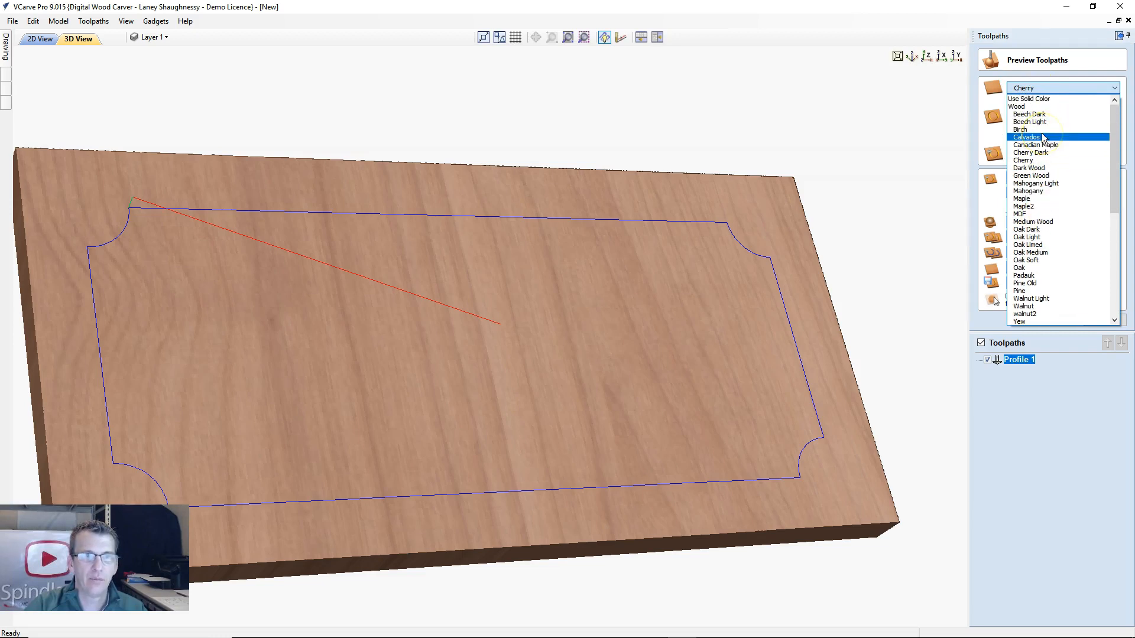
{"action": "left_click", "coordinate": [1023, 160]}
{"action": "left_click_drag", "start_coordinate": [434, 297], "coordinate": [468, 261]}
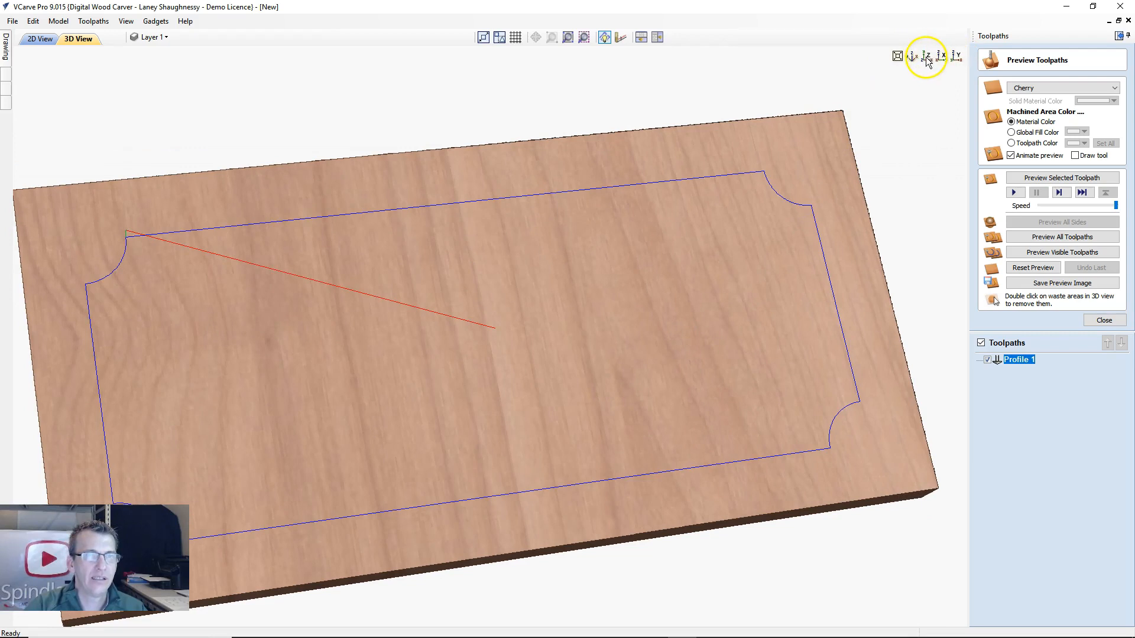
{"action": "left_click", "coordinate": [927, 59]}
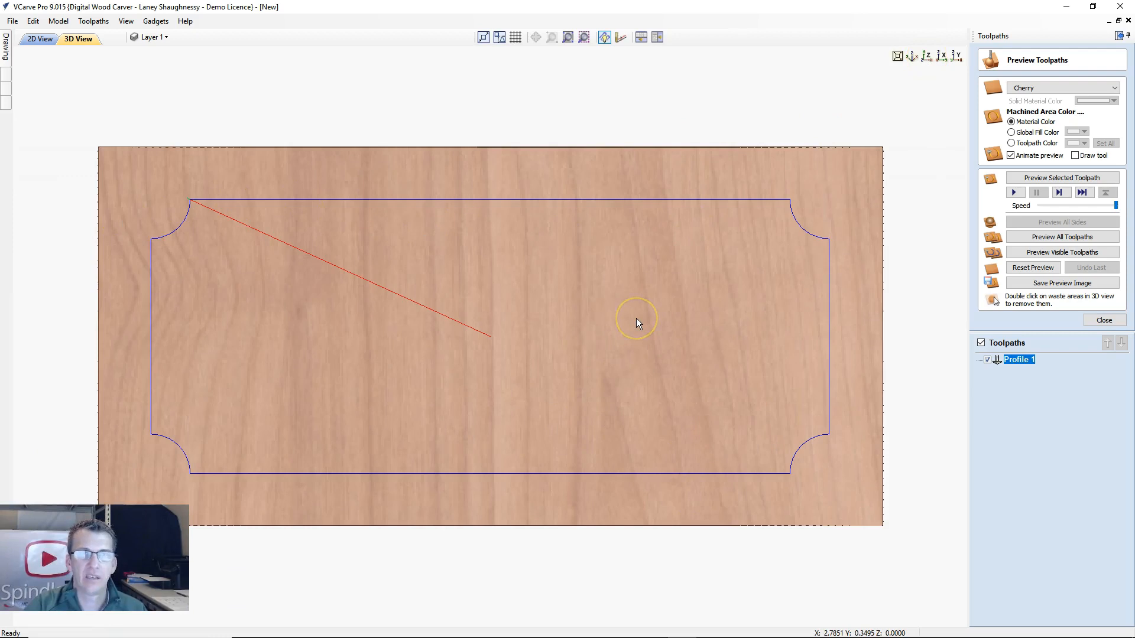
- Examine the border profile toolpath by hiding and reshowing it on the 3D board, and read its tool and feed summary
{"action": "left_click", "coordinate": [193, 204]}
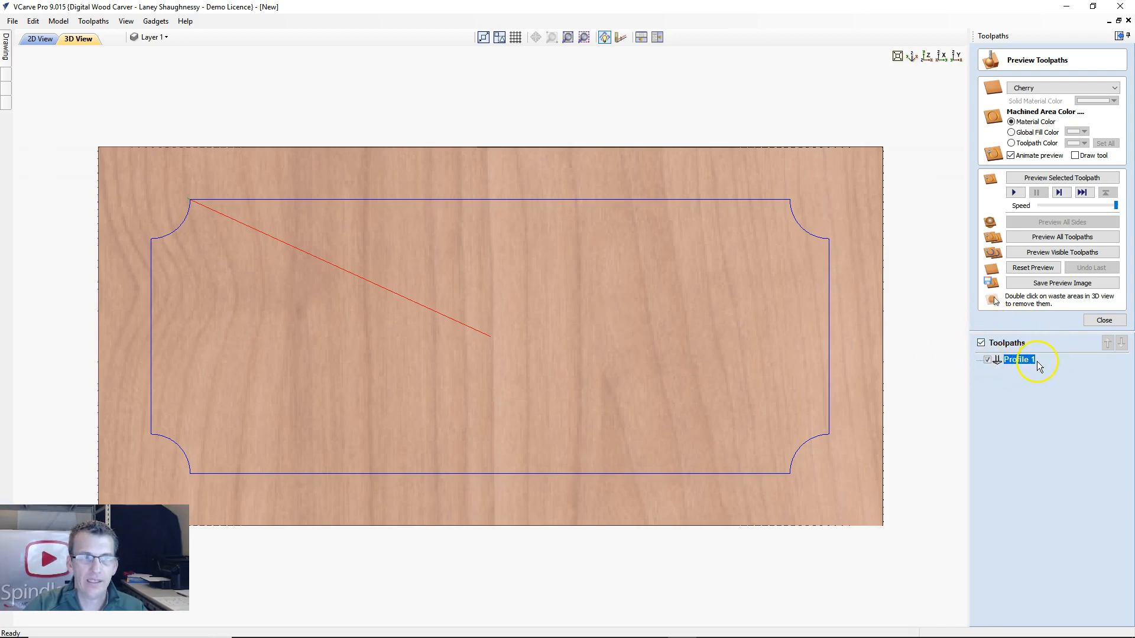
{"action": "mouse_move", "coordinate": [1036, 365]}
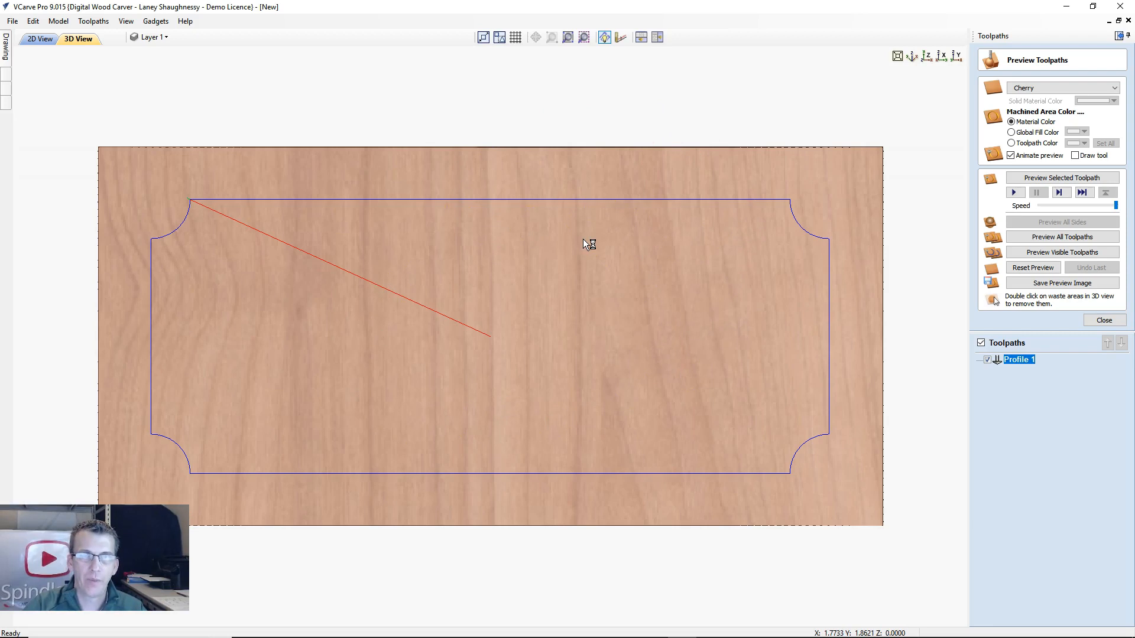
{"action": "left_click", "coordinate": [987, 361]}
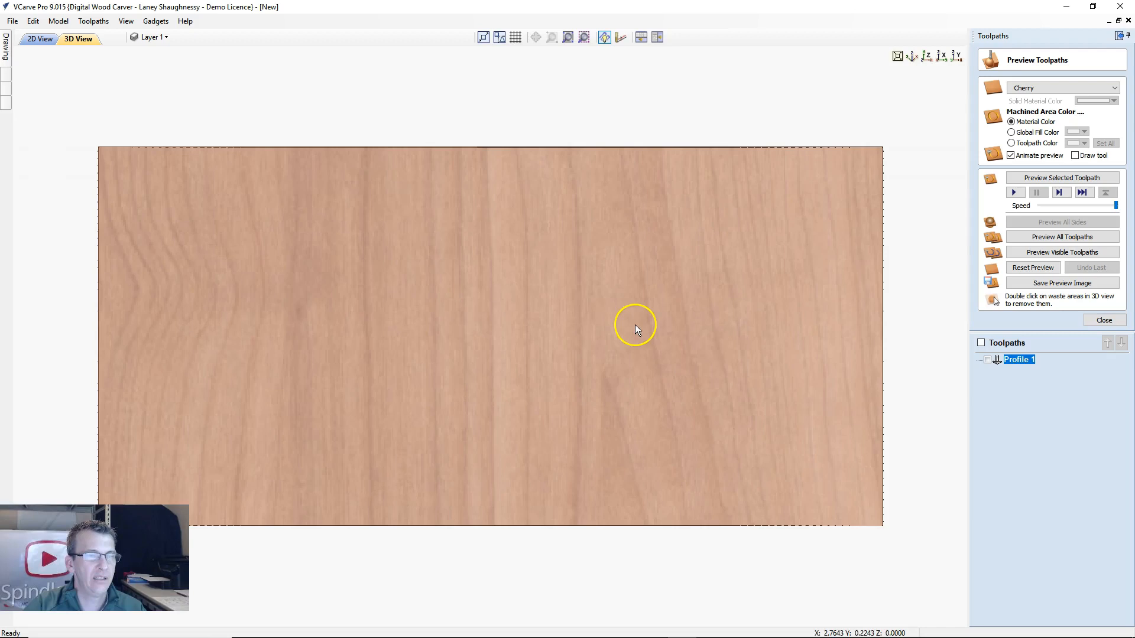
{"action": "left_click", "coordinate": [987, 361]}
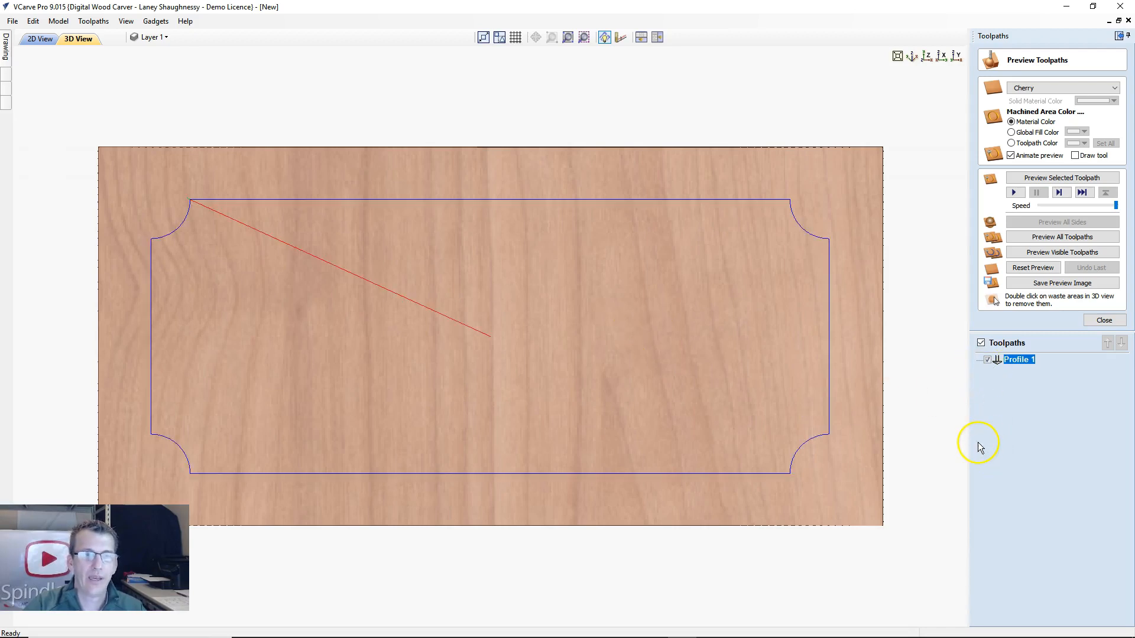
{"action": "mouse_move", "coordinate": [1027, 363]}
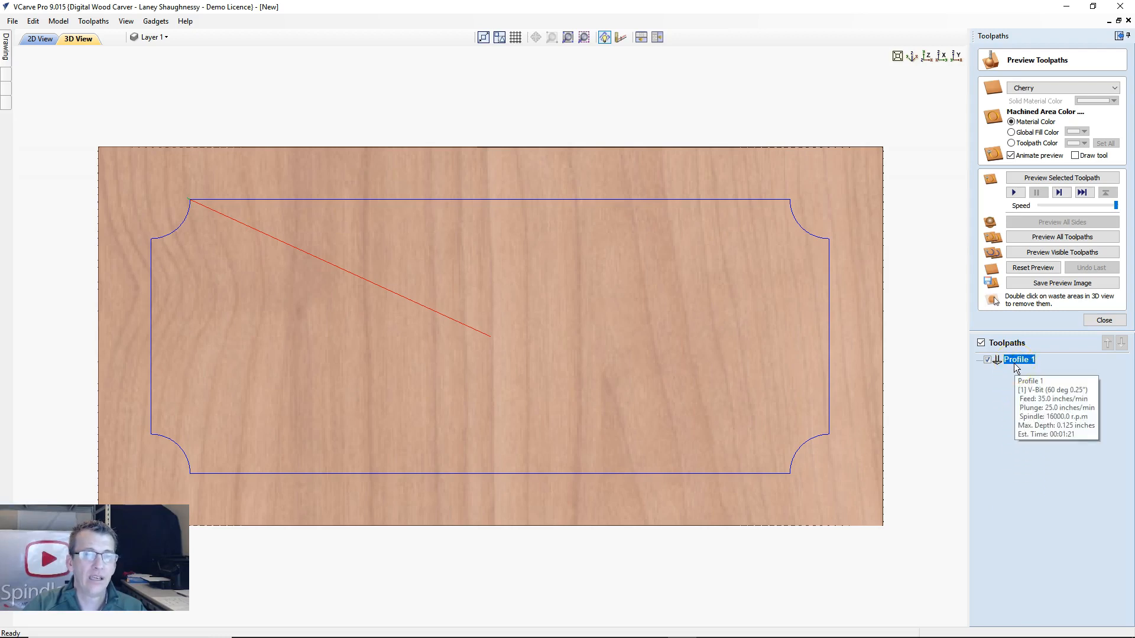
- Preview the visible border toolpath cut into the board, check it at a tilt and from above, and close the preview
{"action": "left_click", "coordinate": [1031, 180]}
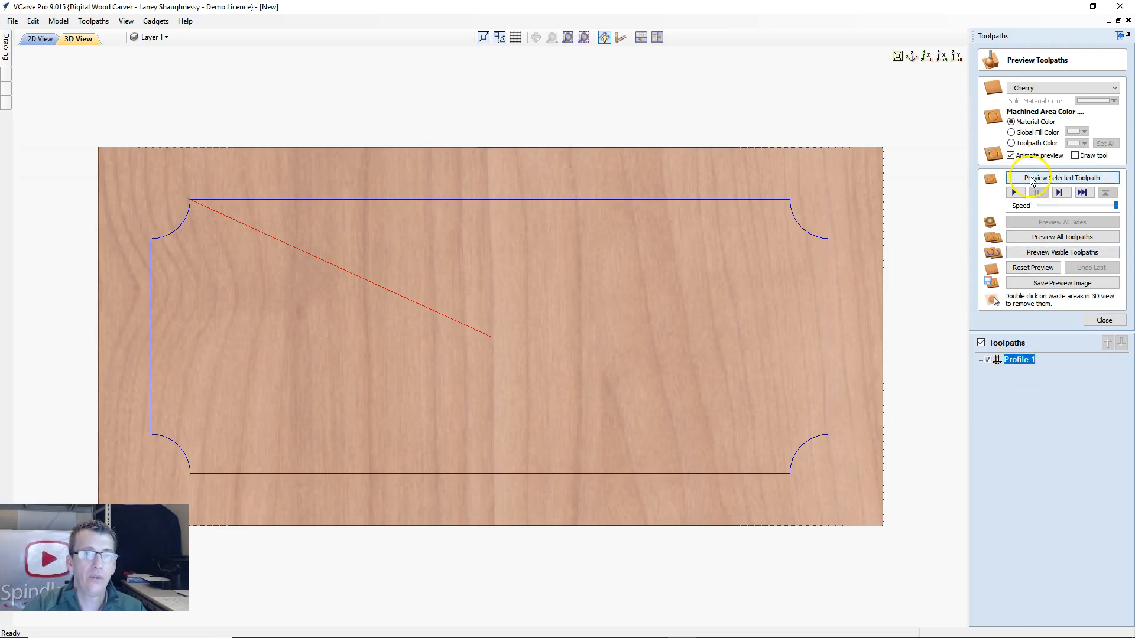
{"action": "left_click", "coordinate": [1062, 180]}
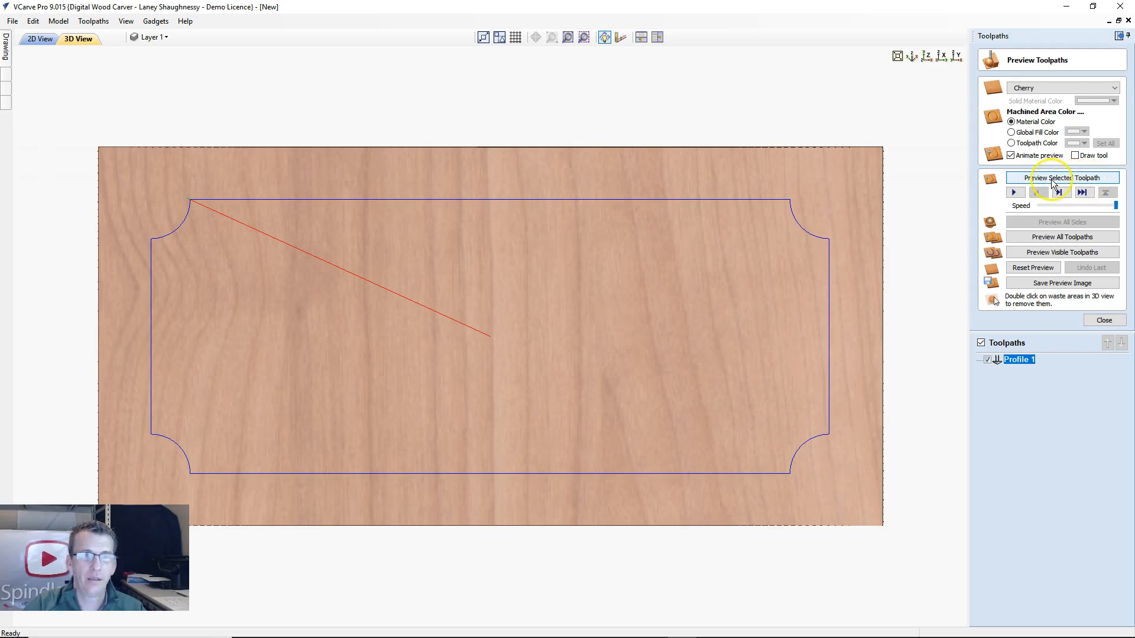
{"action": "left_click", "coordinate": [1042, 257]}
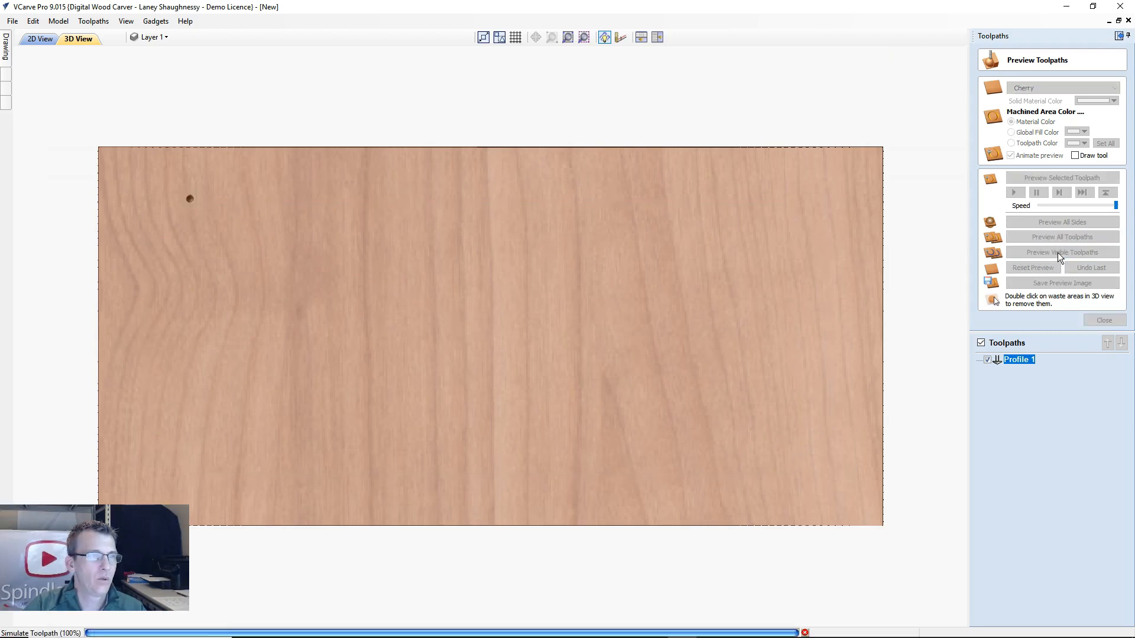
{"action": "mouse_move", "coordinate": [600, 477]}
{"action": "left_mouse_down"}
{"action": "mouse_move", "coordinate": [584, 402]}
{"action": "mouse_move", "coordinate": [586, 461]}
{"action": "left_mouse_up"}
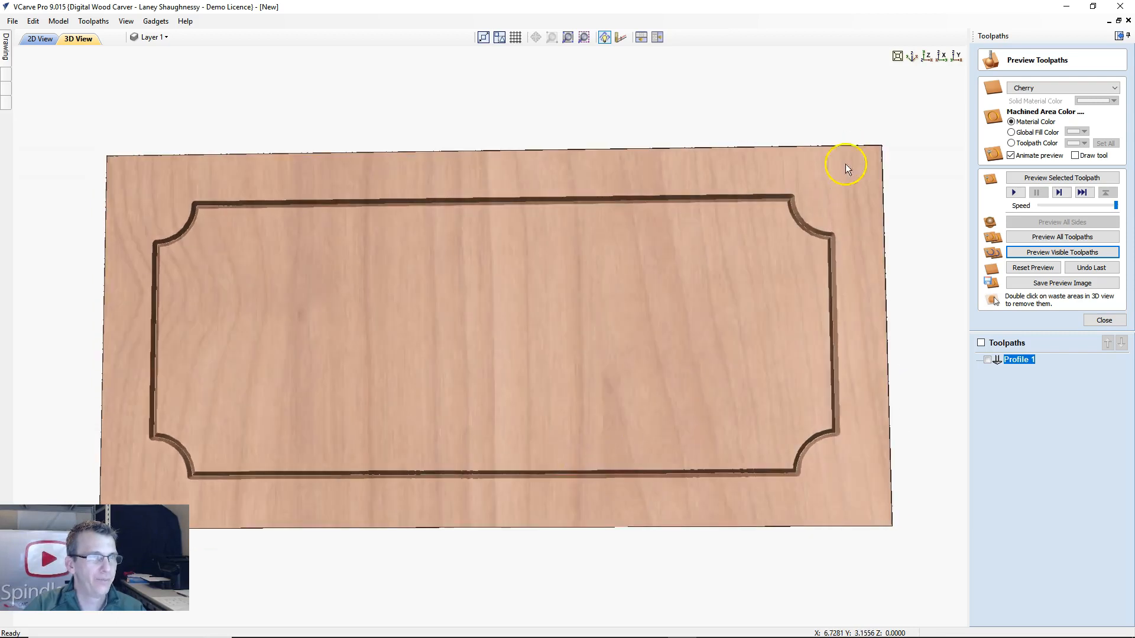
{"action": "left_click", "coordinate": [927, 55]}
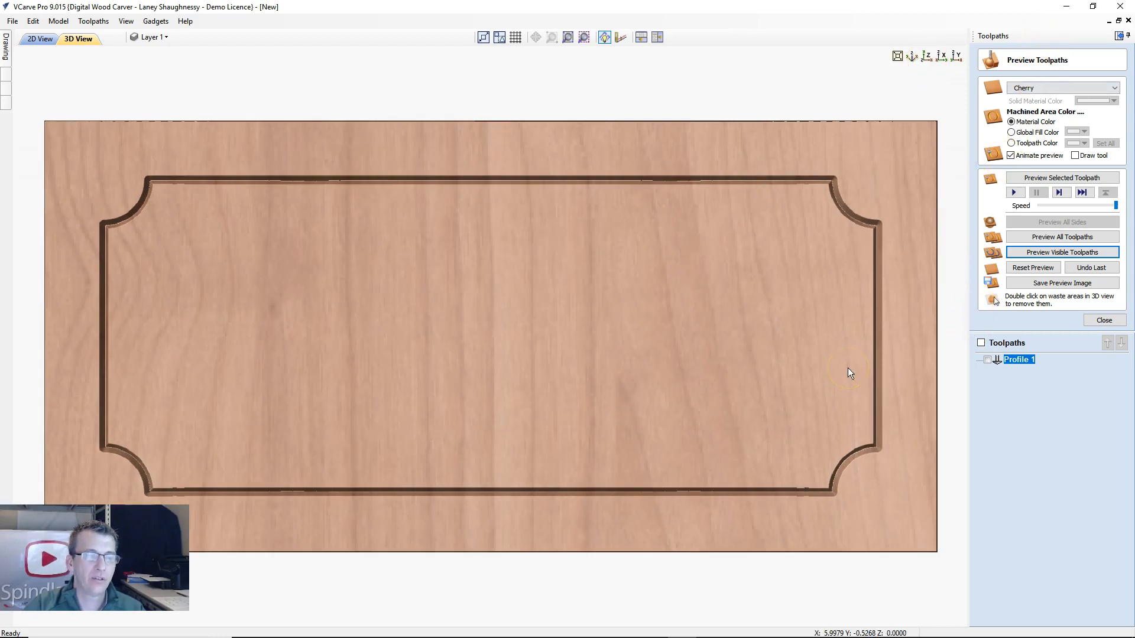
{"action": "left_click", "coordinate": [931, 350]}
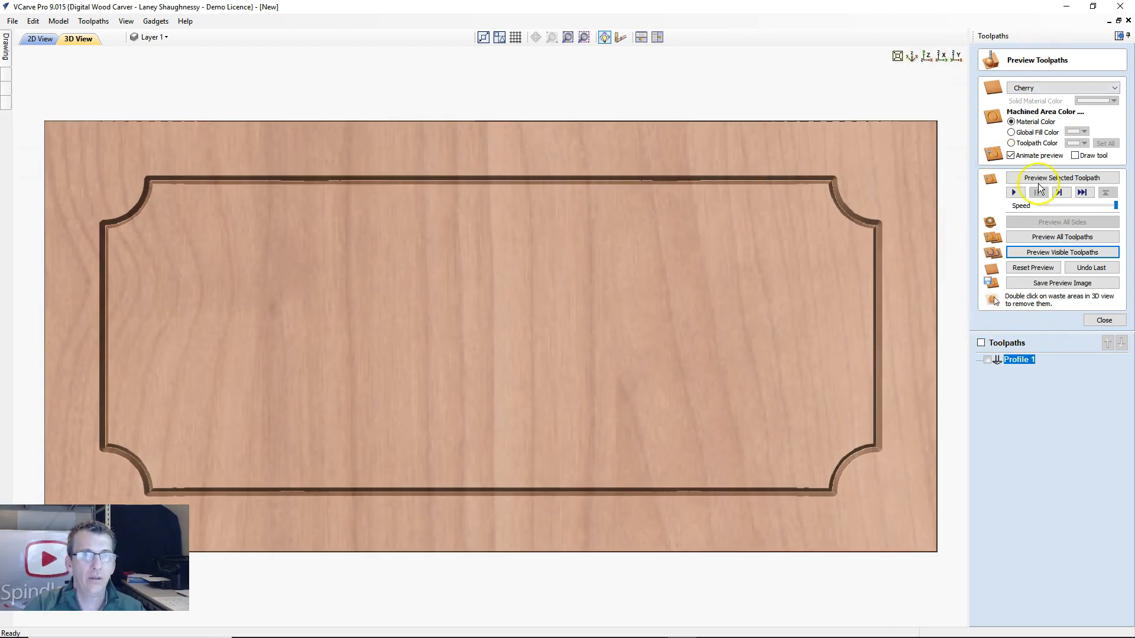
{"action": "left_click", "coordinate": [1105, 324]}
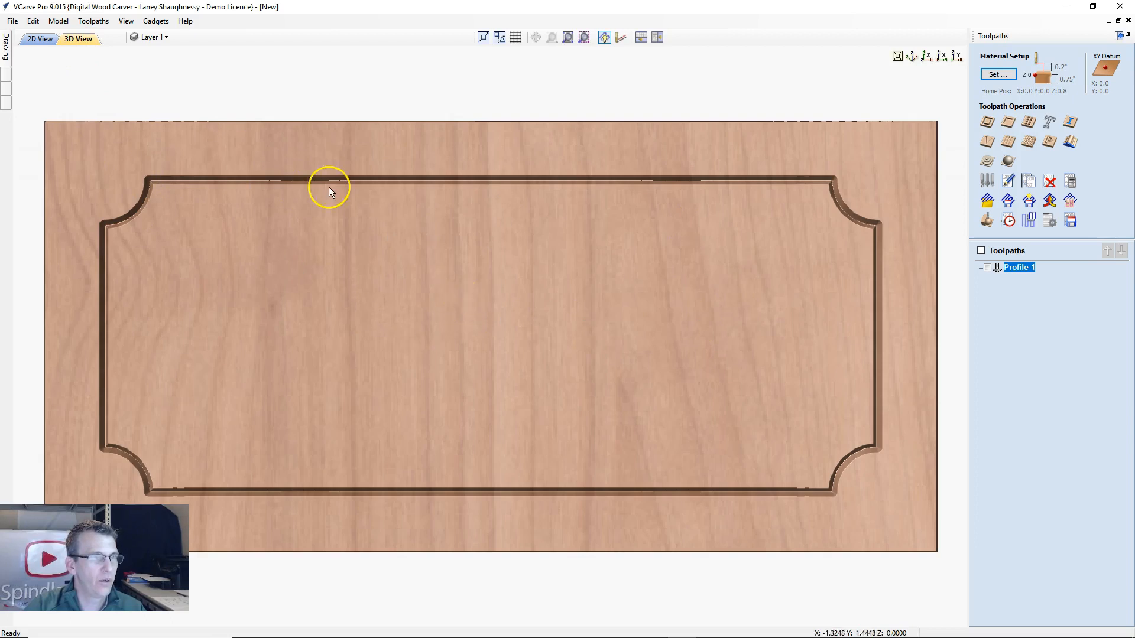
- Select the arched SPINDLETV text and the WORKSHOP text together in the 2D view
{"action": "left_click", "coordinate": [37, 40]}
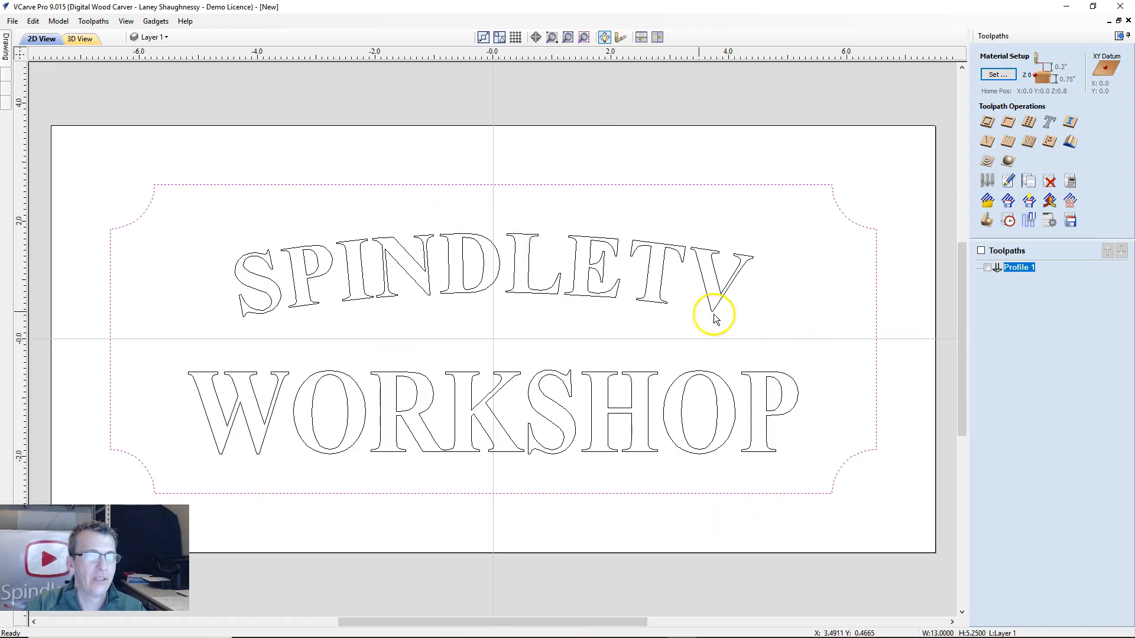
{"action": "left_click", "coordinate": [649, 304]}
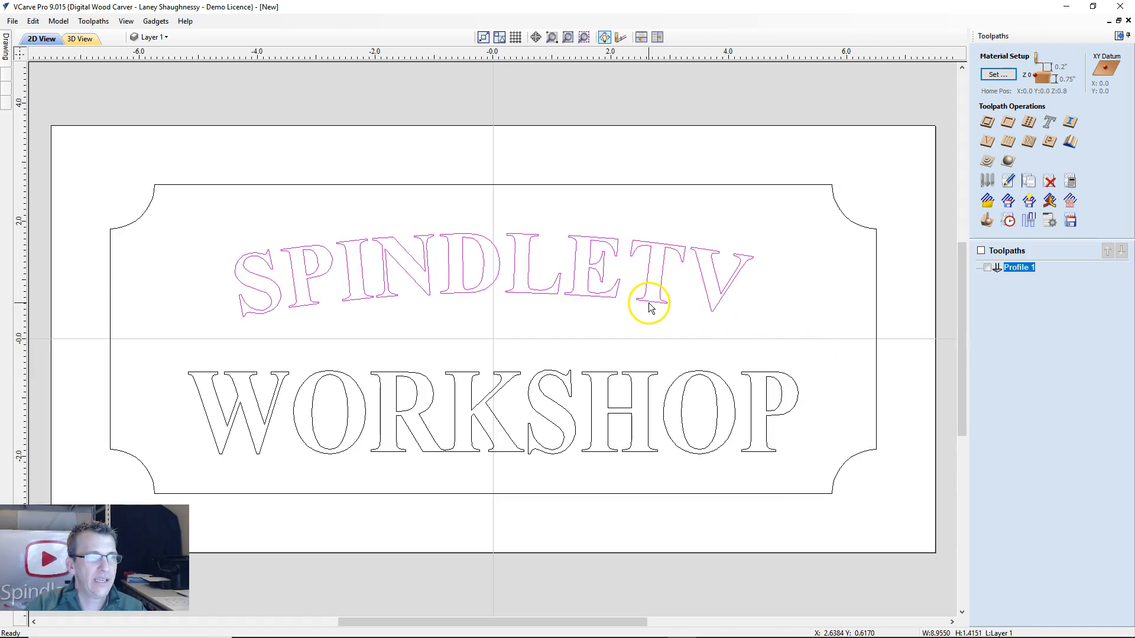
{"action": "left_click", "coordinate": [772, 280]}
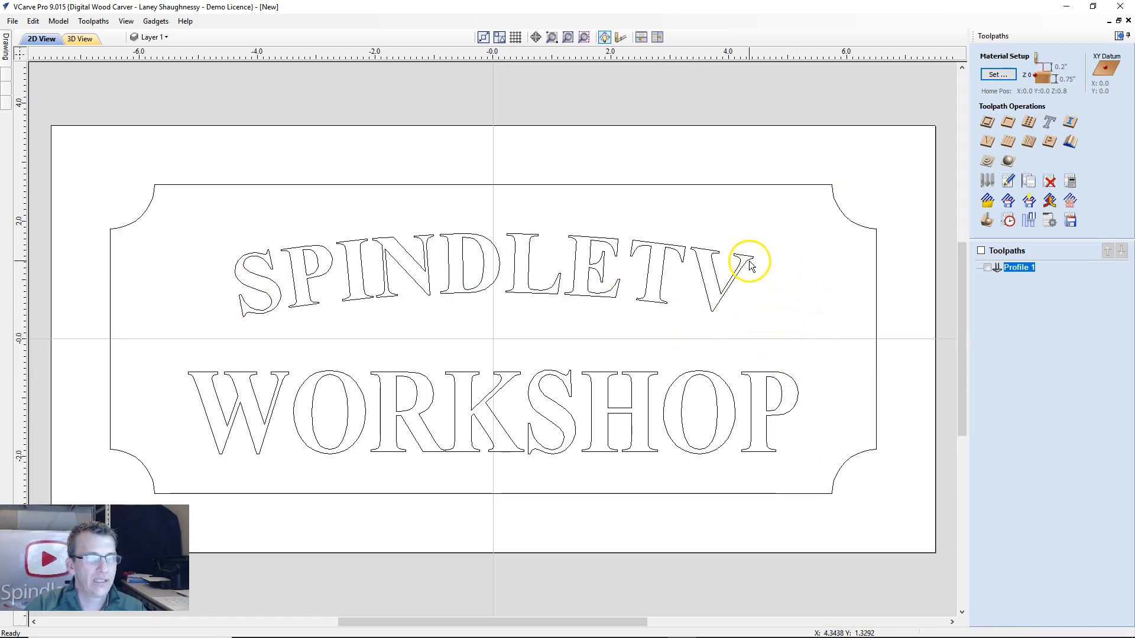
{"action": "left_click", "coordinate": [750, 258]}
{"action": "left_click", "coordinate": [761, 375]}
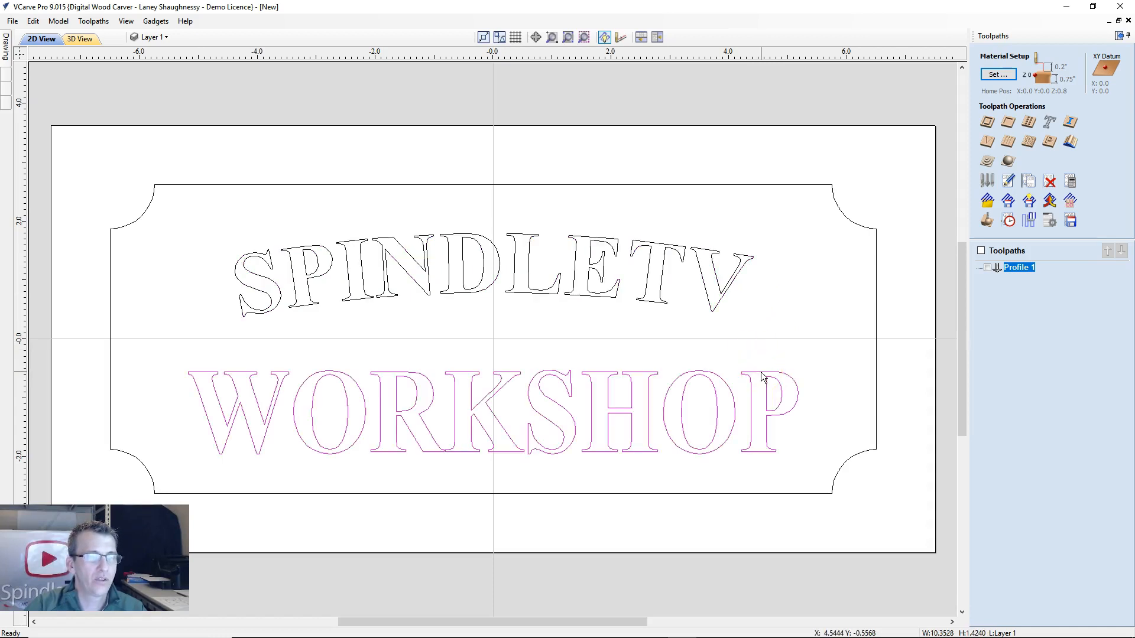
{"action": "left_click", "coordinate": [744, 258]}
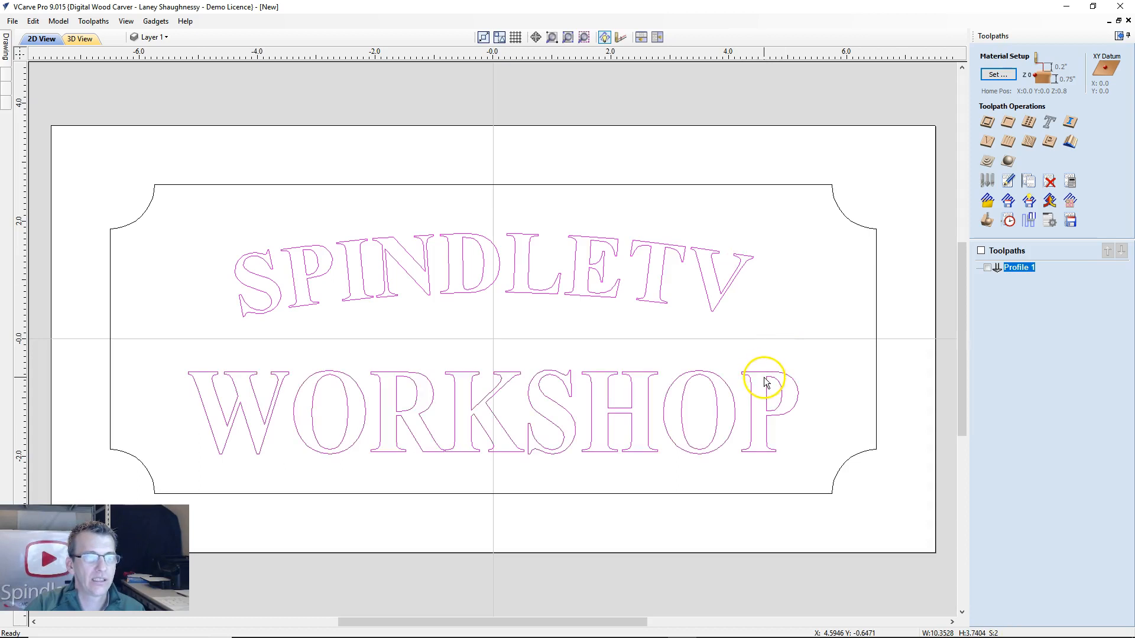
{"action": "left_click", "coordinate": [788, 335]}
{"action": "left_click", "coordinate": [730, 282]}
{"action": "left_click", "coordinate": [763, 376]}
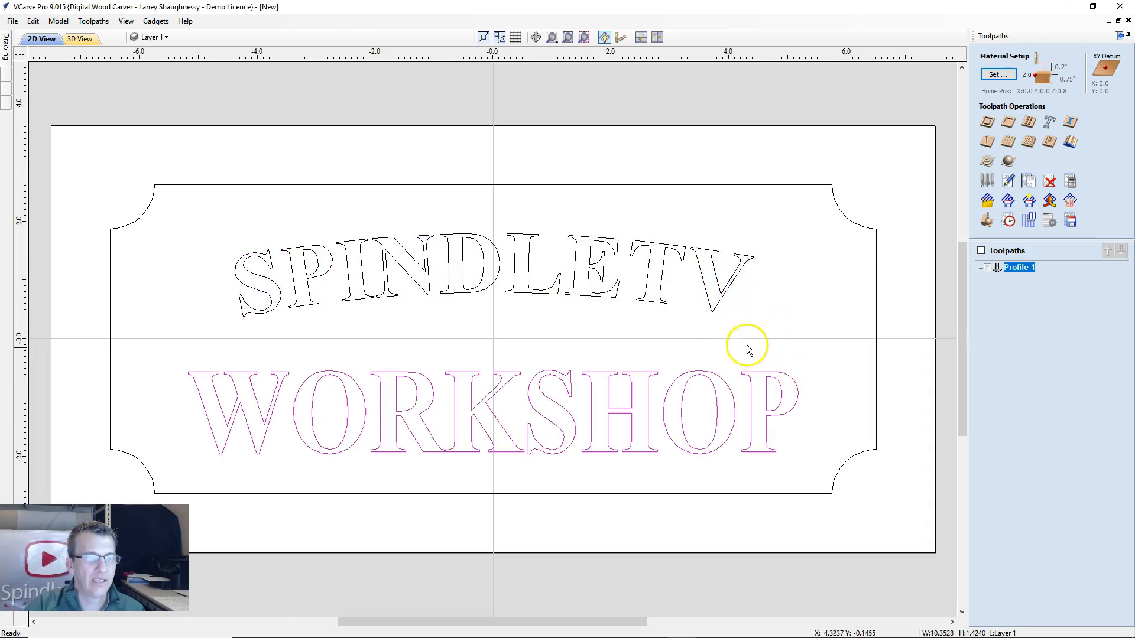
{"action": "left_click", "coordinate": [727, 283]}
{"action": "left_click", "coordinate": [760, 376]}
{"action": "left_click", "coordinate": [730, 289], "text": "shift"}
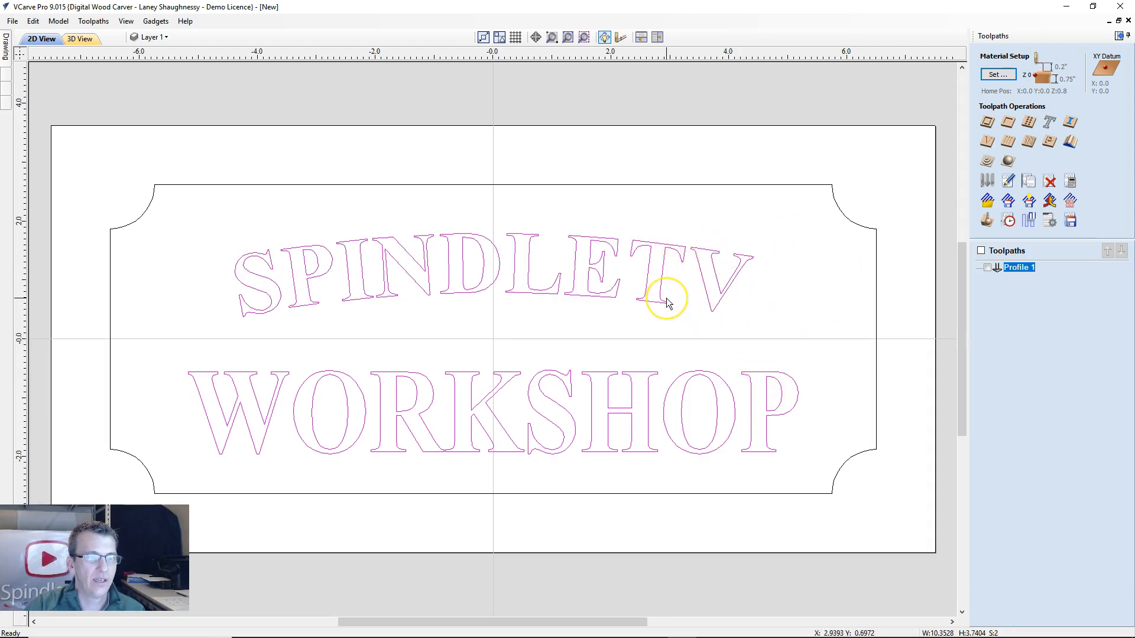
- Start a V-Carve toolpath for the selected text, trying a .25 inch flat depth before turning flat depth off again
{"action": "left_click", "coordinate": [986, 142]}
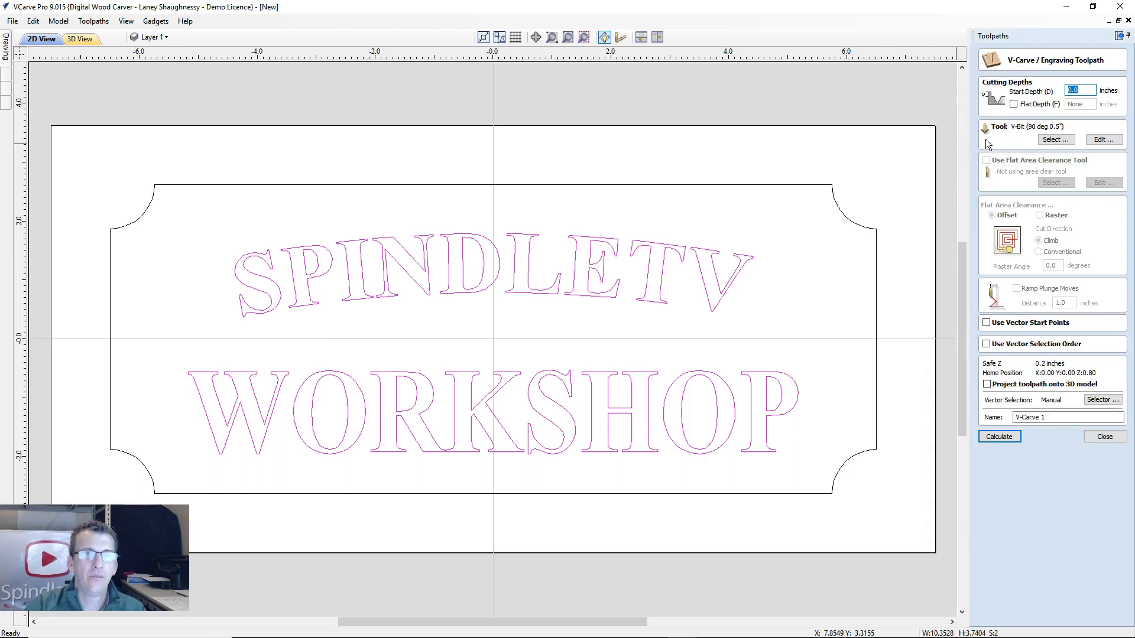
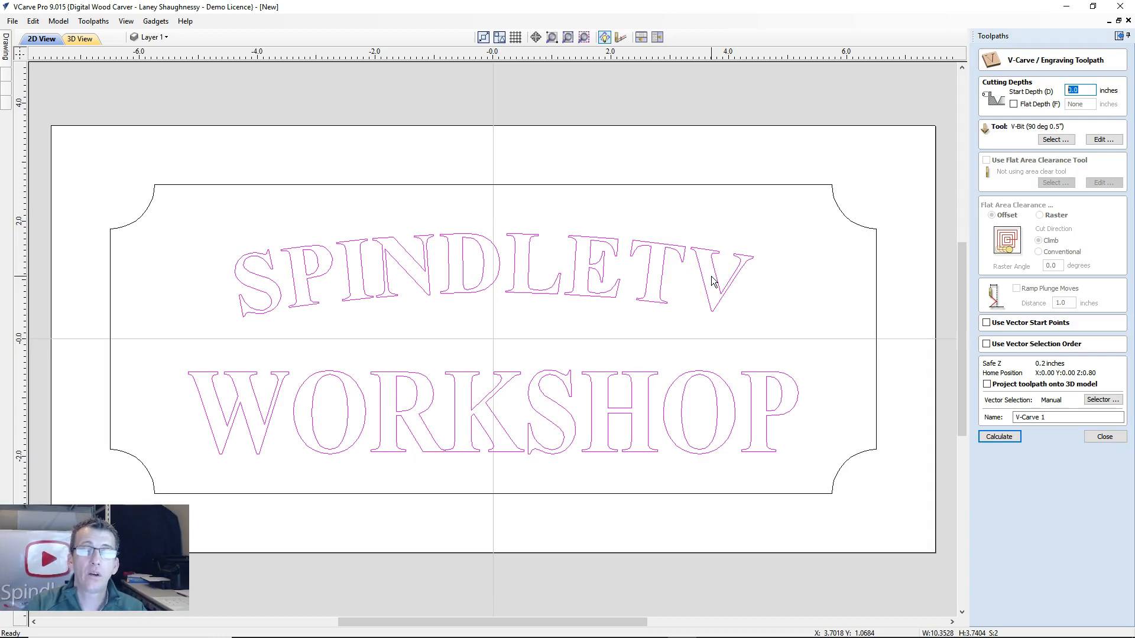
{"action": "left_click", "coordinate": [1013, 104]}
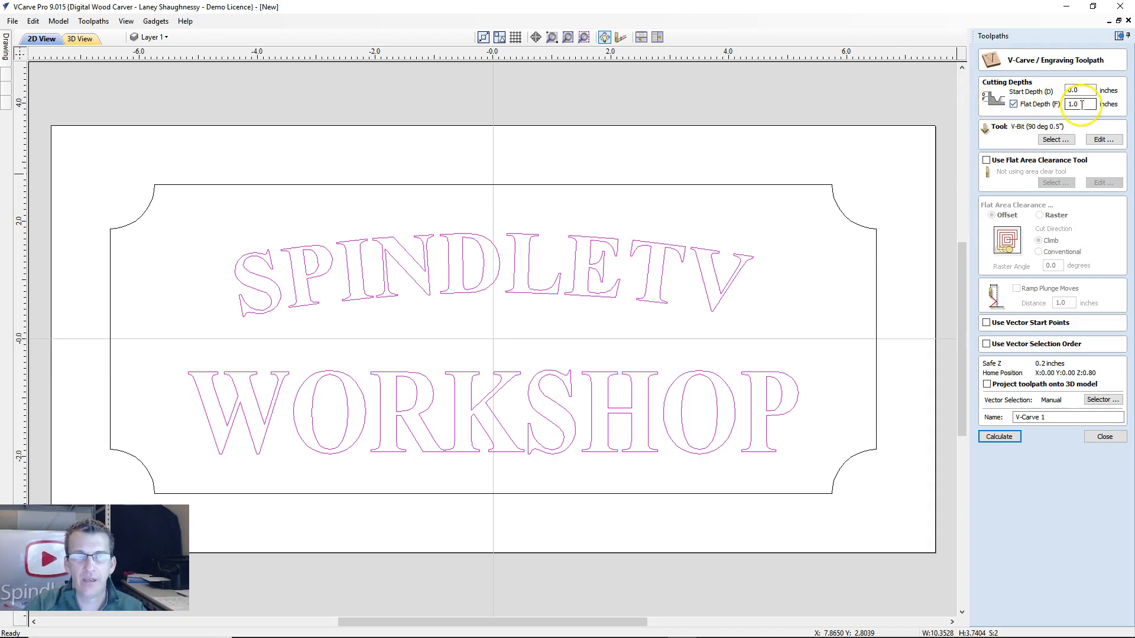
{"action": "left_click_drag", "start_coordinate": [1083, 105], "coordinate": [1066, 104]}
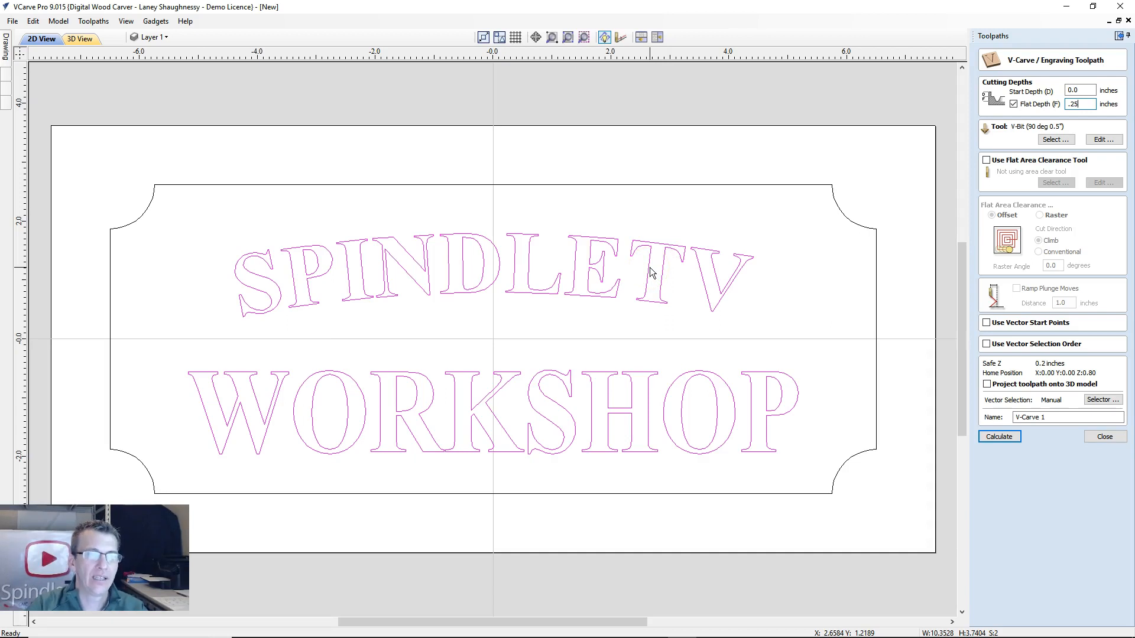
{"action": "left_click", "coordinate": [1013, 105]}
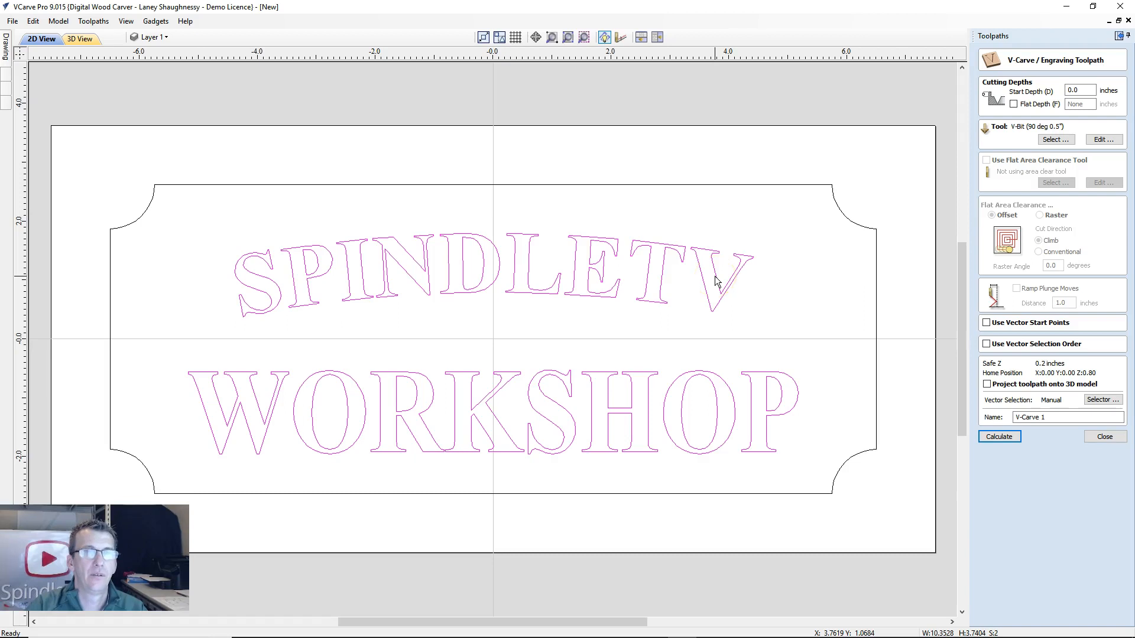
- Assign the V-Bit (60 deg 0.25") from the V-Bits group to the V-Carve toolpath and calculate it
{"action": "left_click", "coordinate": [1054, 141]}
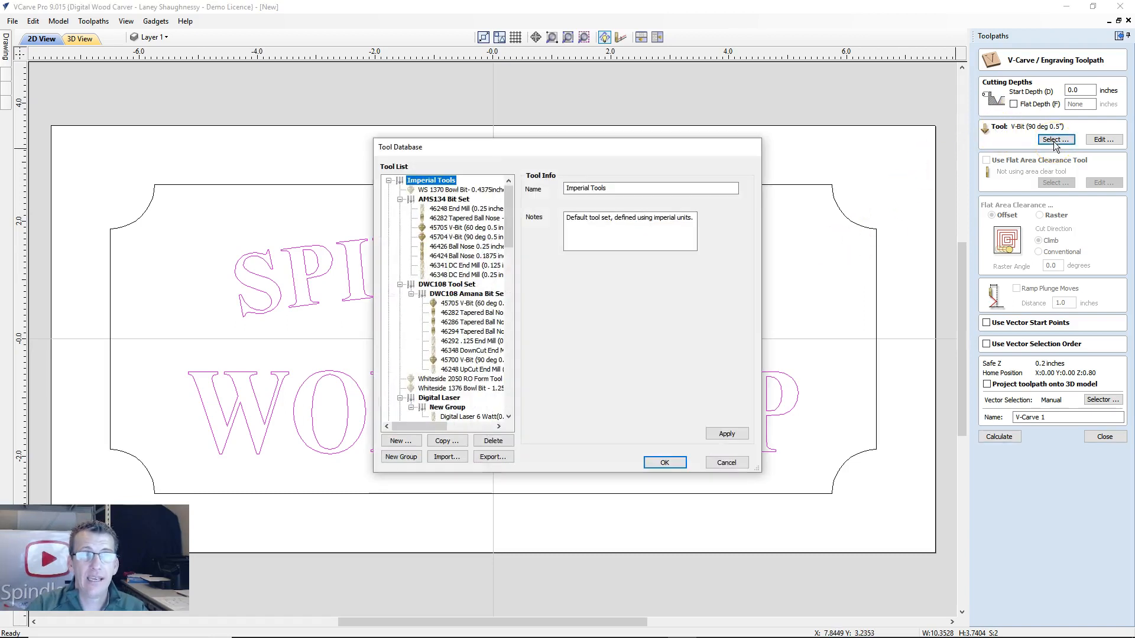
{"action": "left_click_drag", "start_coordinate": [507, 223], "coordinate": [506, 306]}
{"action": "left_click", "coordinate": [460, 361]}
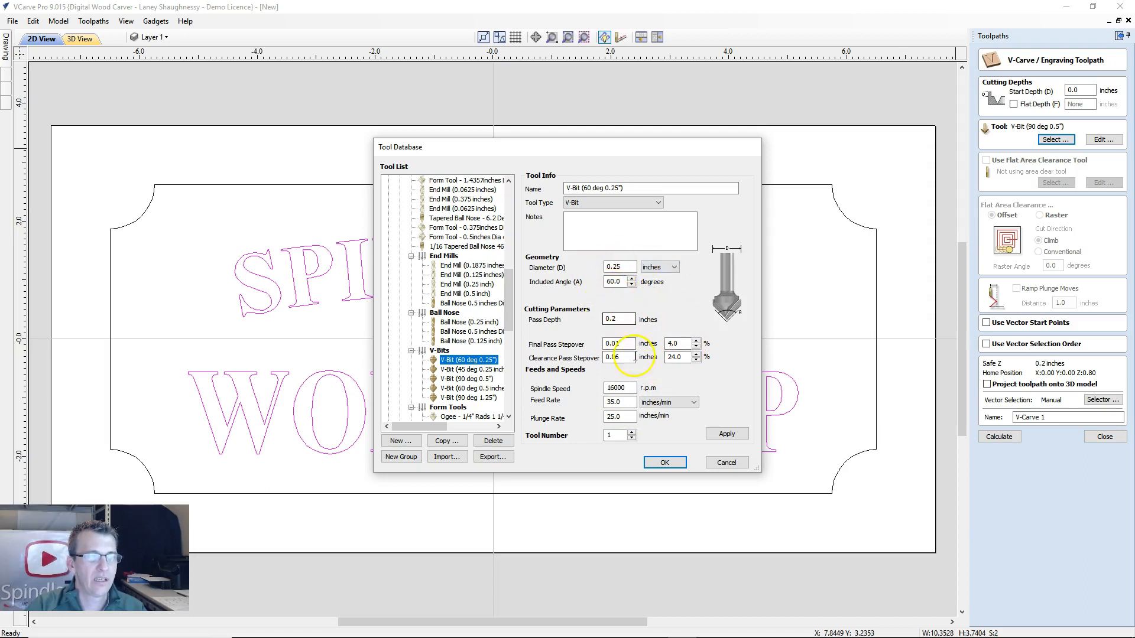
{"action": "left_click", "coordinate": [624, 402]}
{"action": "left_click_drag", "start_coordinate": [625, 403], "coordinate": [603, 418]}
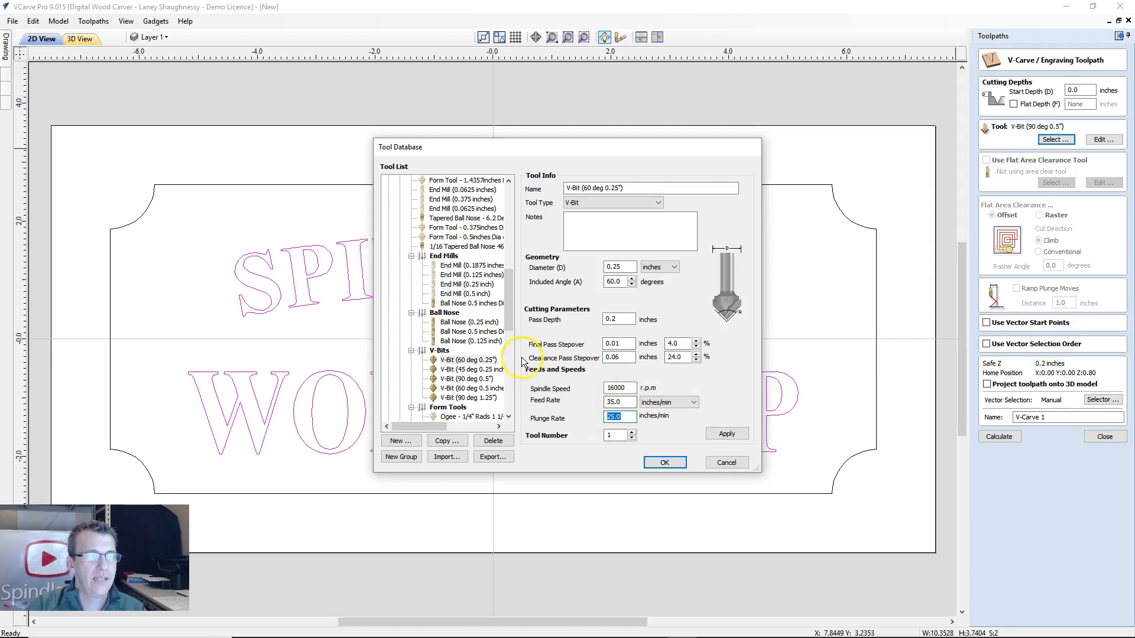
{"action": "left_click", "coordinate": [469, 360]}
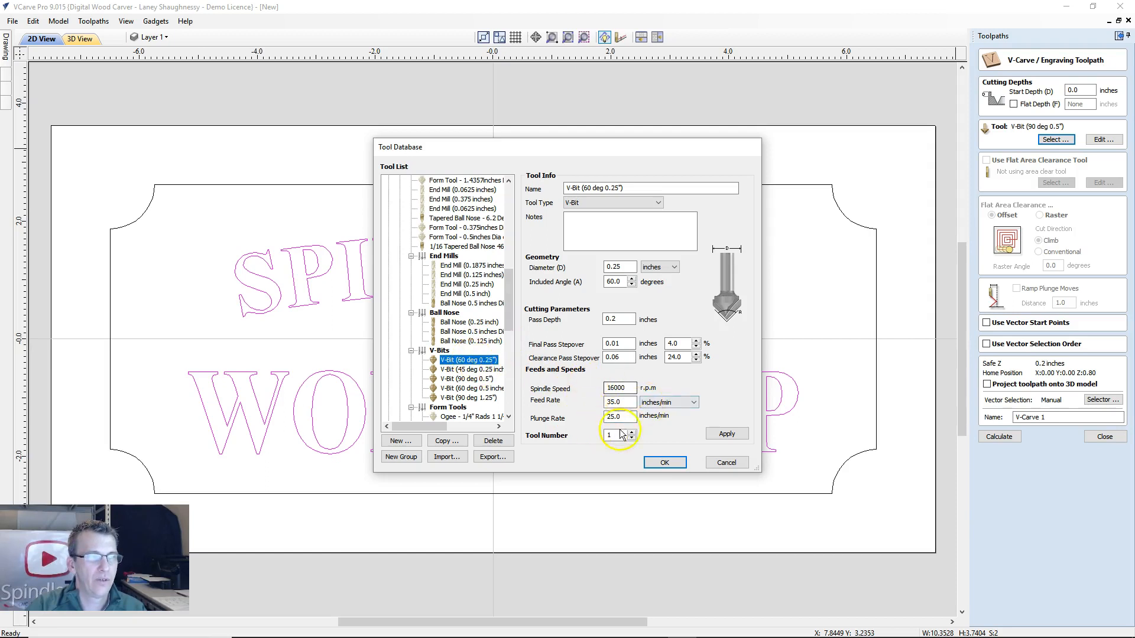
{"action": "left_click", "coordinate": [663, 465]}
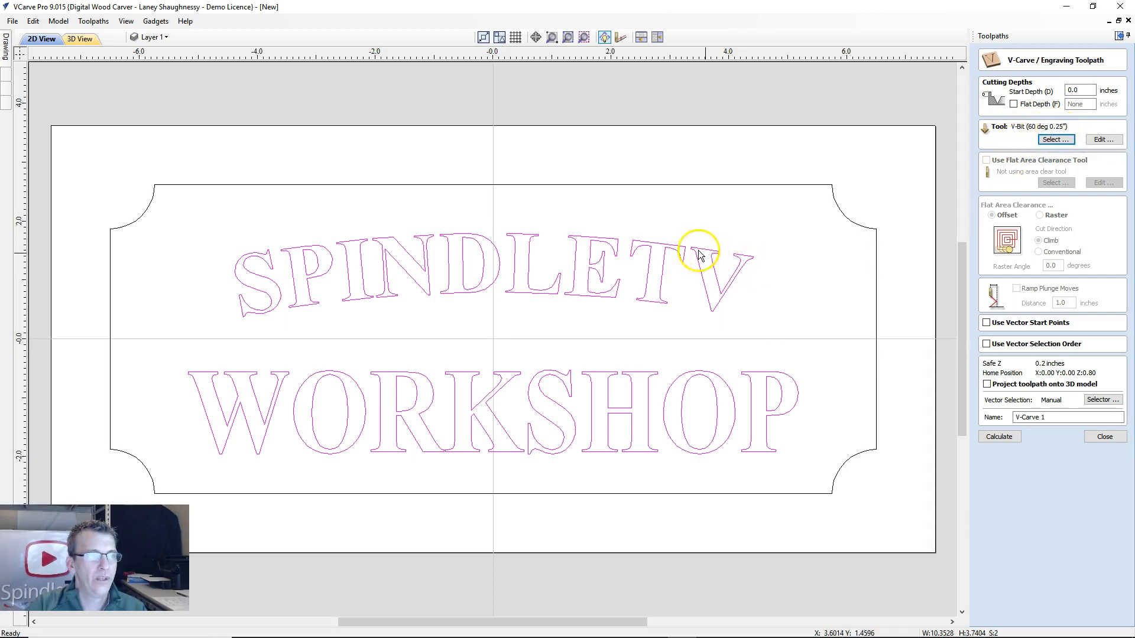
{"action": "left_click", "coordinate": [997, 438]}
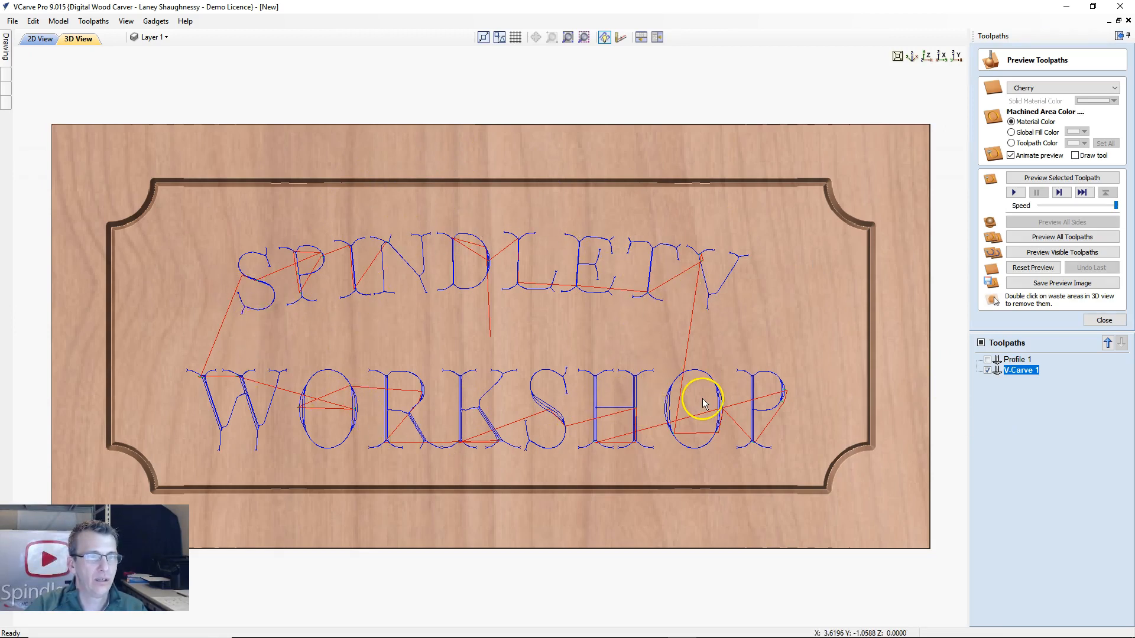
- Preview the V-Carve toolpath on the Cherry board with its path lines hidden, and reset the preview to blank material
{"action": "mouse_move", "coordinate": [1023, 372]}
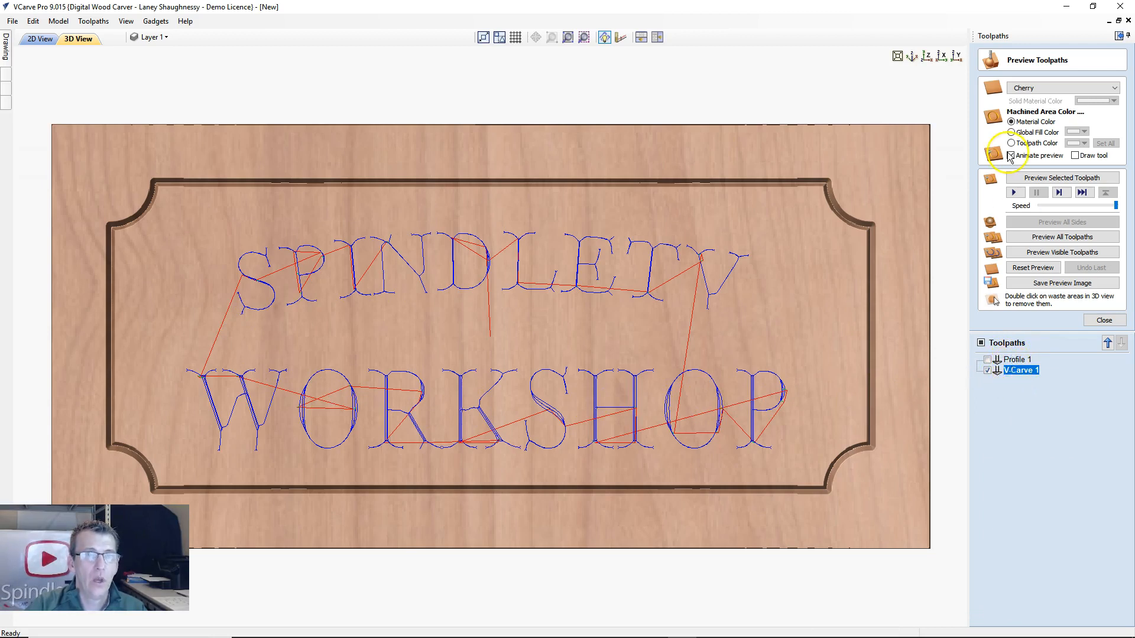
{"action": "left_click", "coordinate": [988, 371]}
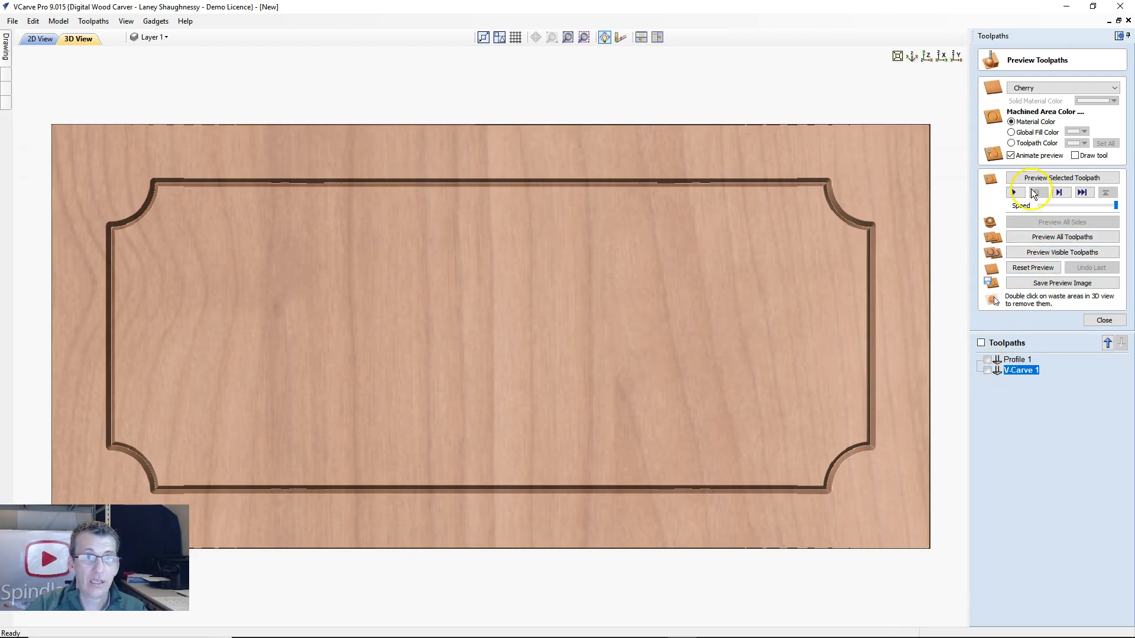
{"action": "left_click", "coordinate": [1058, 253]}
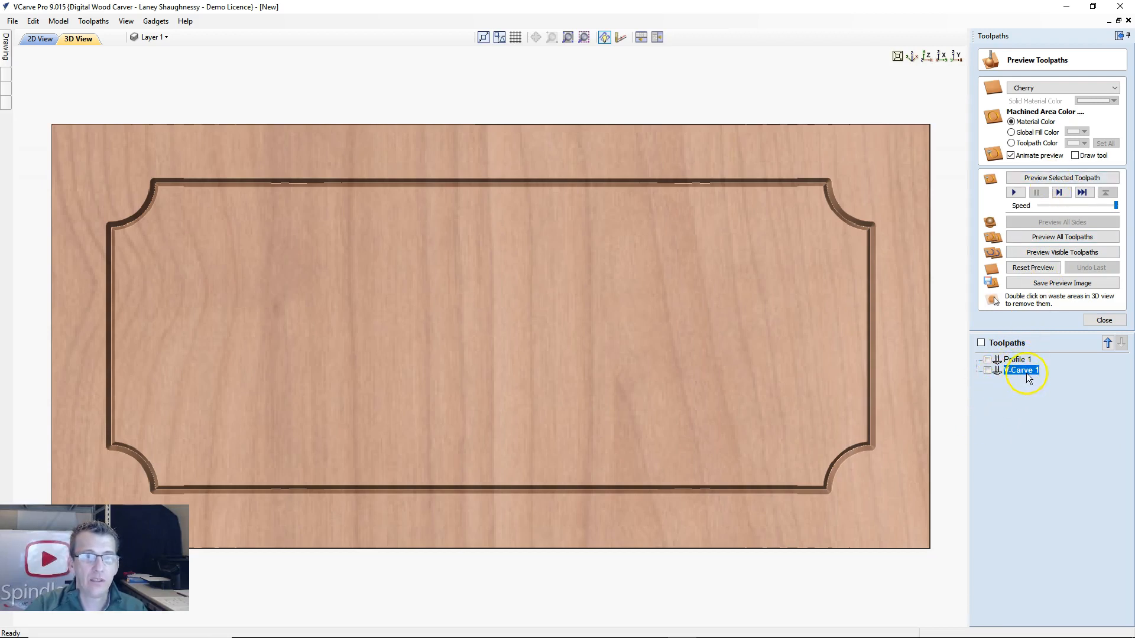
{"action": "left_click", "coordinate": [1062, 178]}
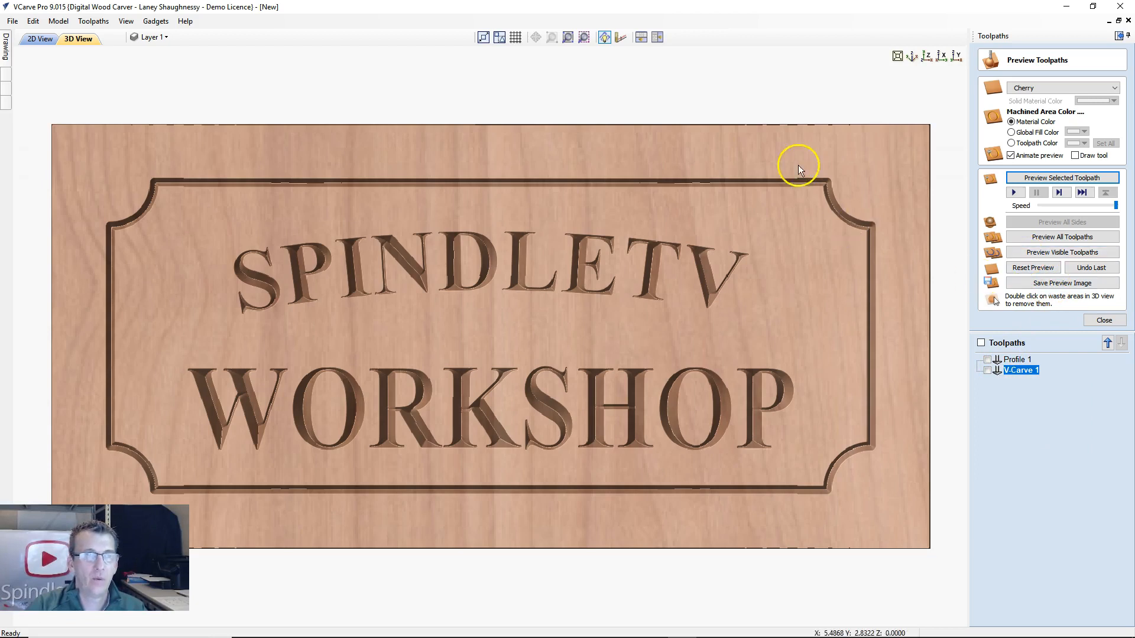
{"action": "left_click", "coordinate": [1039, 273]}
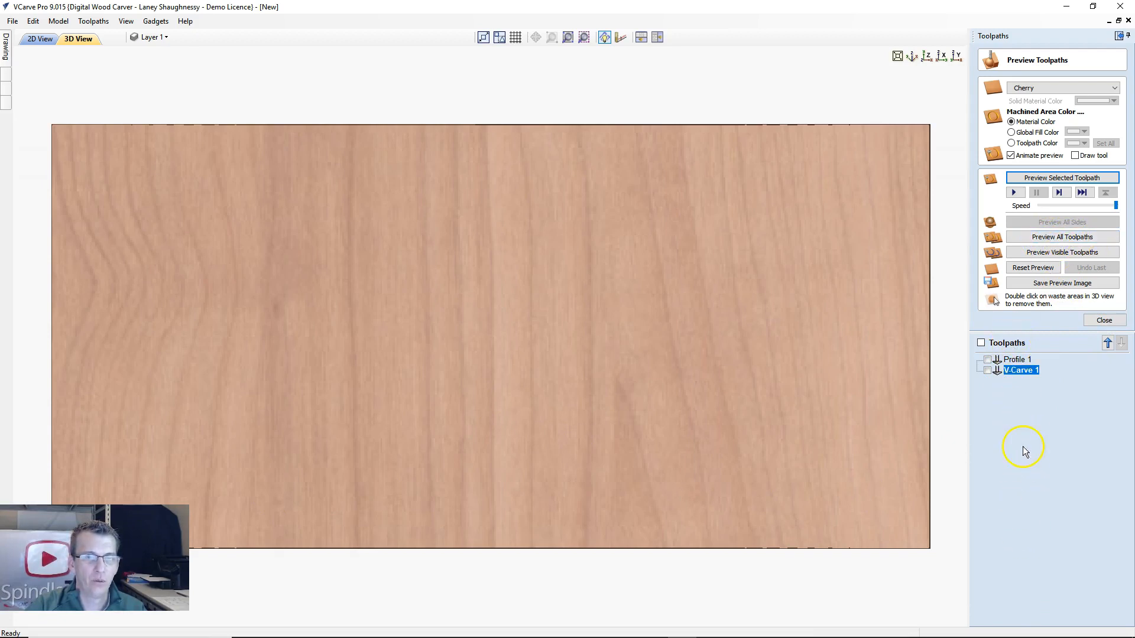
- Preview all toolpaths together on the Cherry board and tilt the 3D view to inspect the carved border and lettering
{"action": "left_click", "coordinate": [1049, 238]}
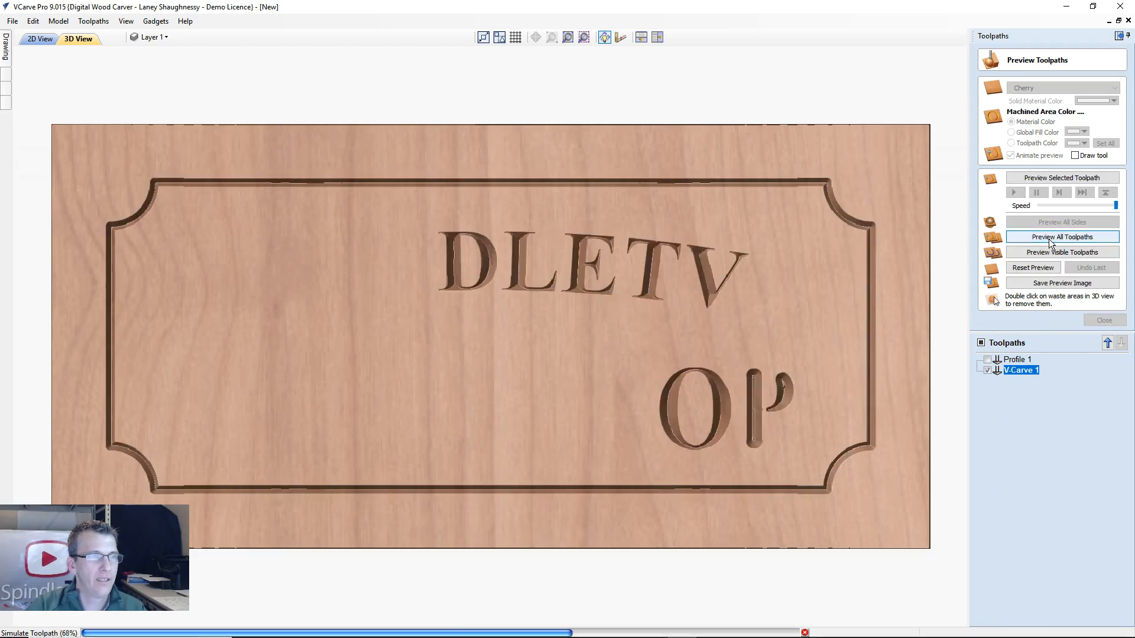
{"action": "left_click", "coordinate": [1018, 363]}
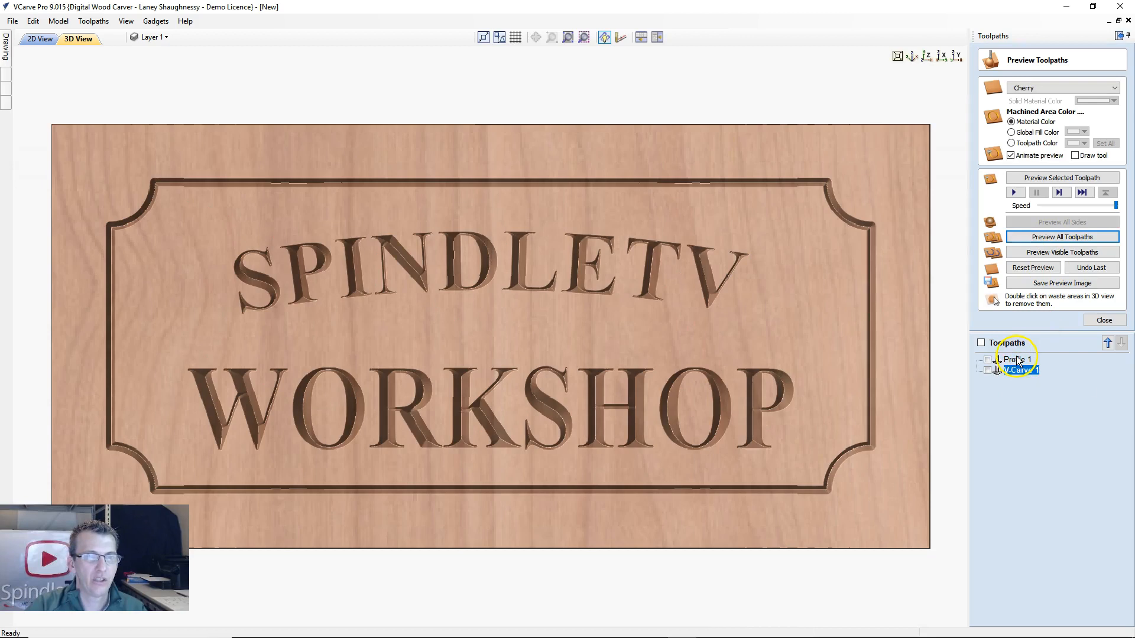
{"action": "left_click_drag", "start_coordinate": [1018, 362], "coordinate": [1015, 378]}
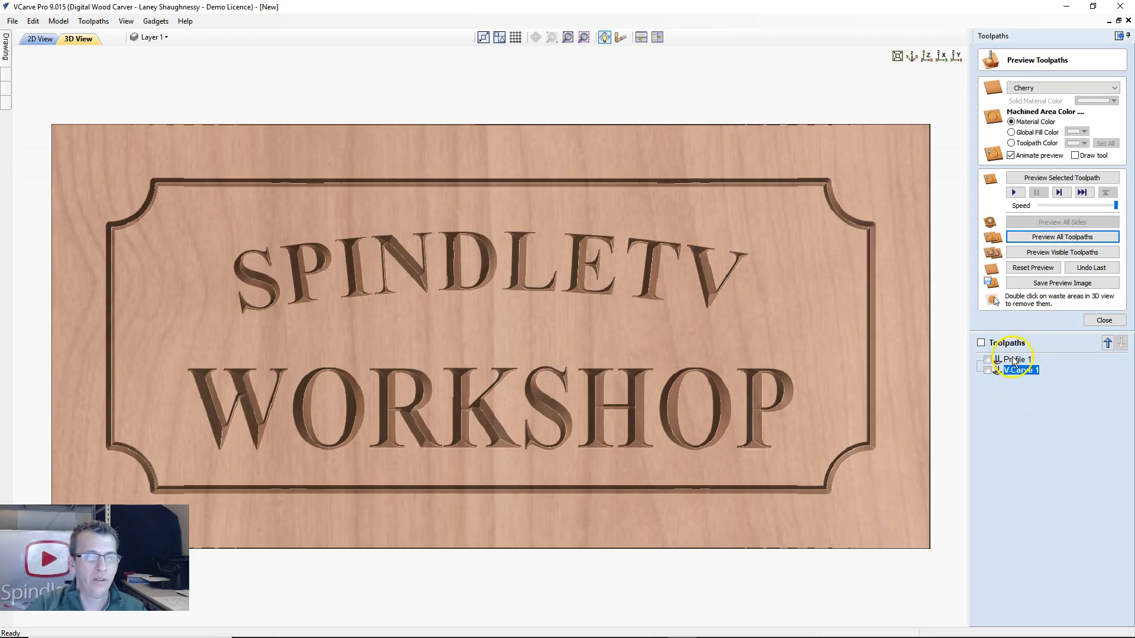
{"action": "left_click", "coordinate": [1019, 372]}
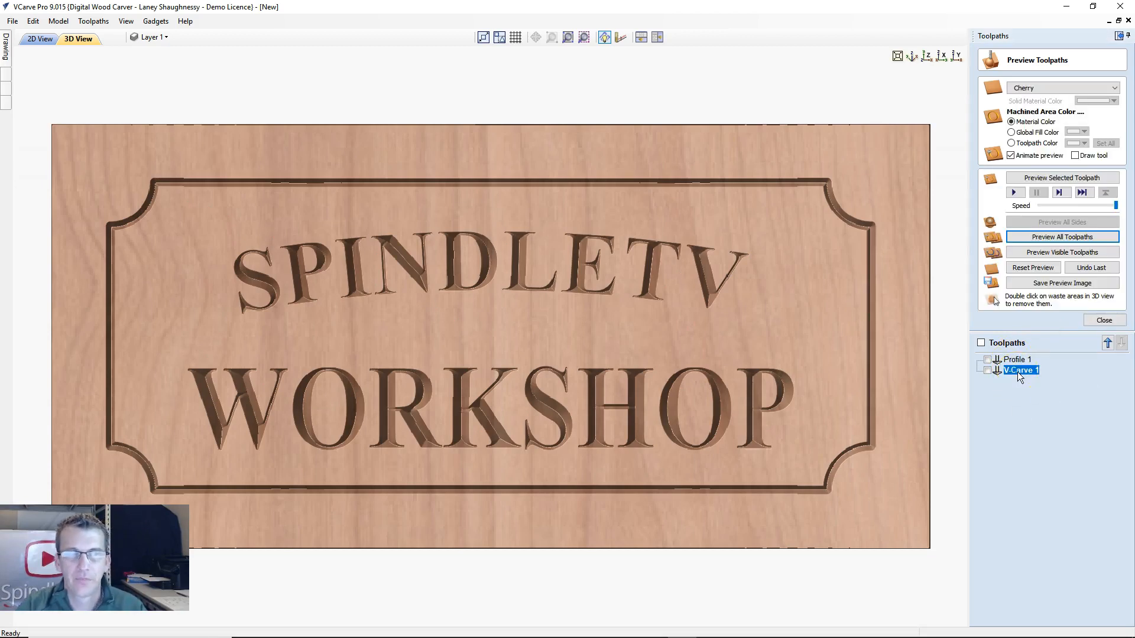
{"action": "left_click_drag", "start_coordinate": [456, 494], "coordinate": [508, 473]}
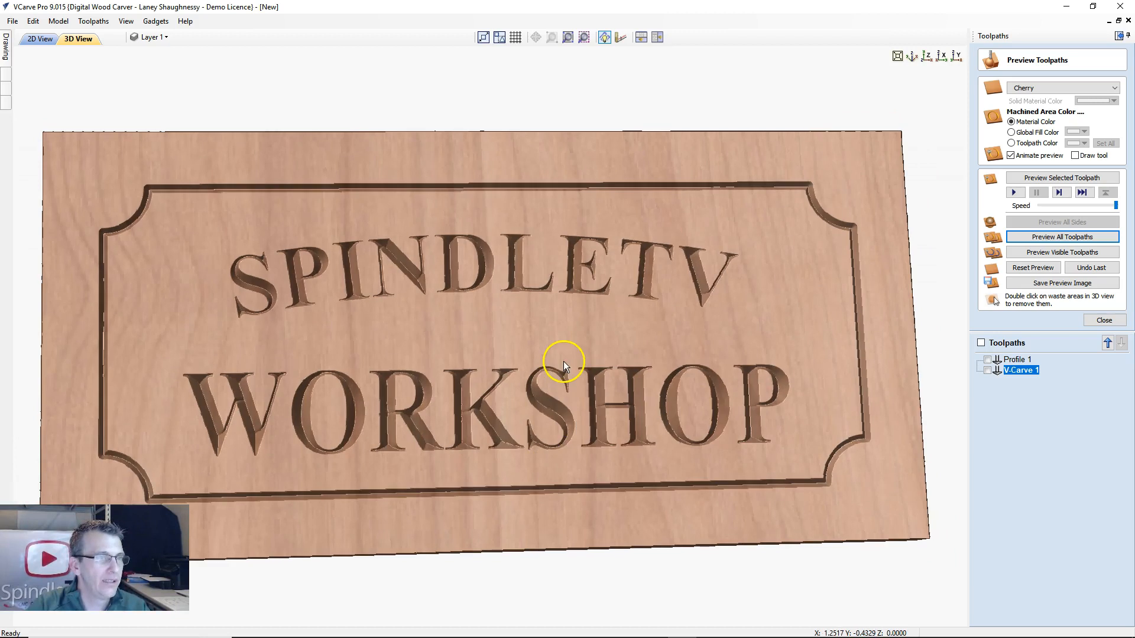
- Try Maple, Oak and Pine as the preview material and return to Cherry
{"action": "left_click", "coordinate": [1032, 88]}
{"action": "left_click", "coordinate": [1030, 142]}
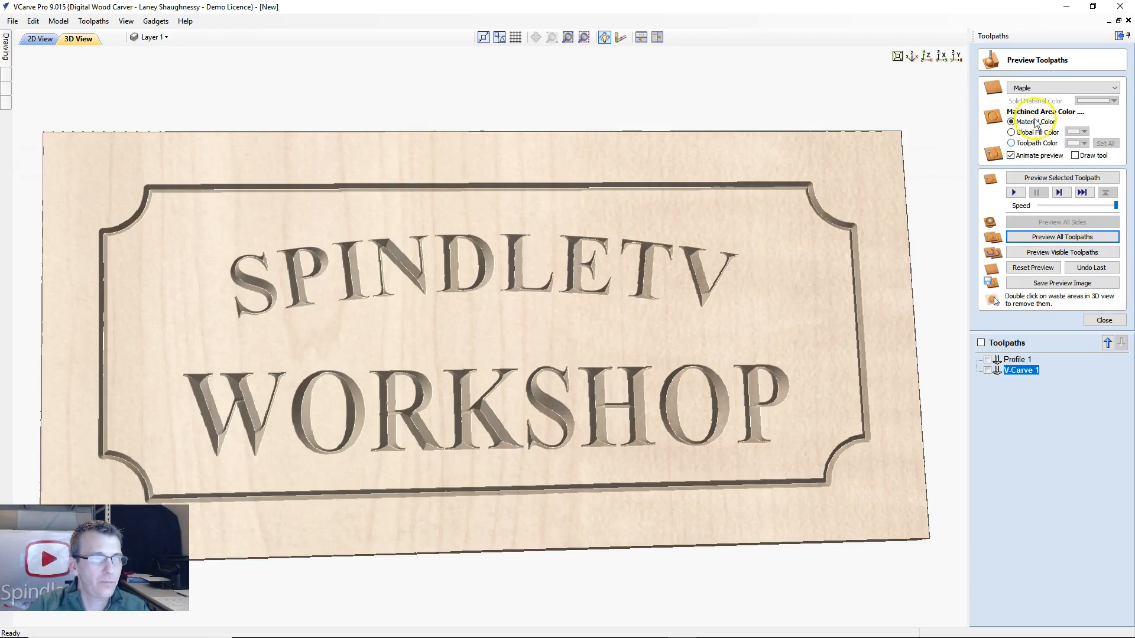
{"action": "left_click", "coordinate": [1032, 89]}
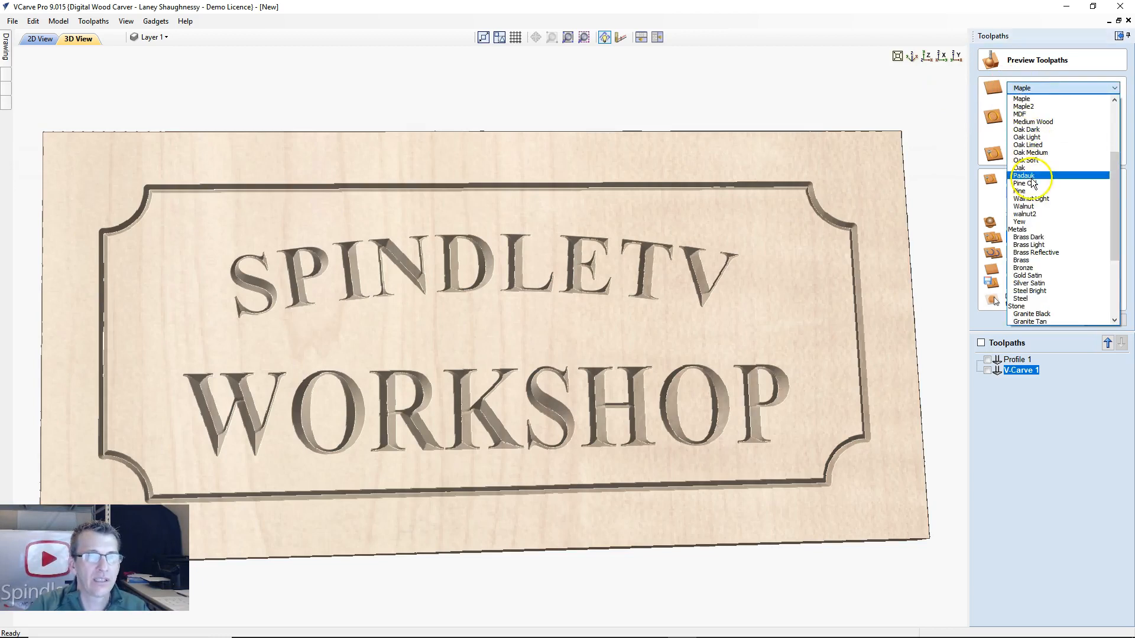
{"action": "left_click", "coordinate": [1020, 168]}
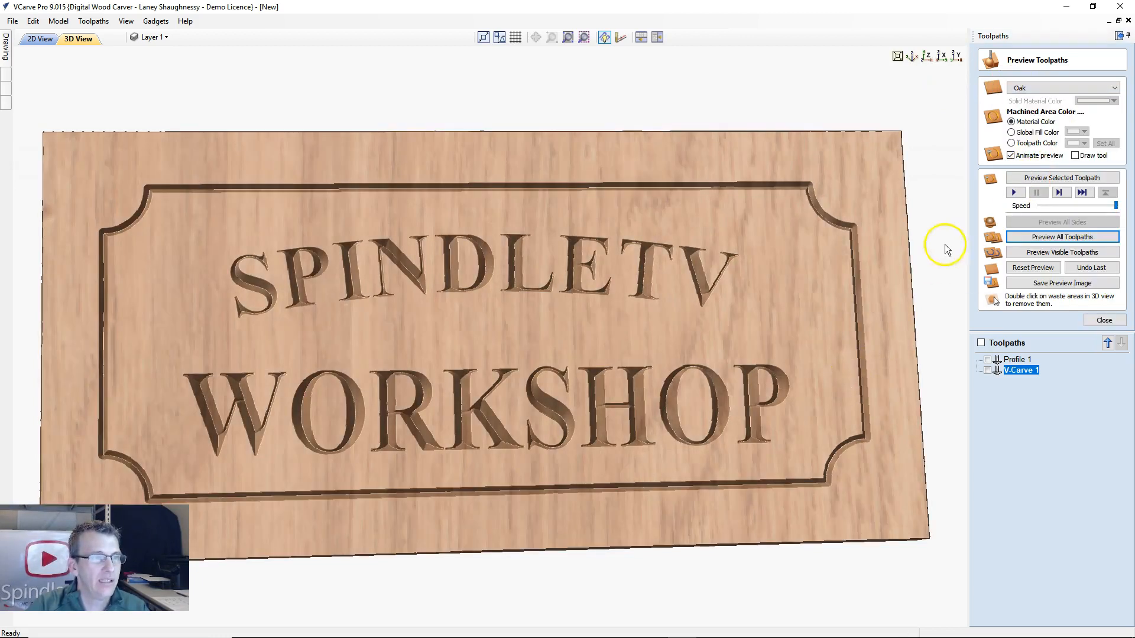
{"action": "left_click", "coordinate": [1038, 89]}
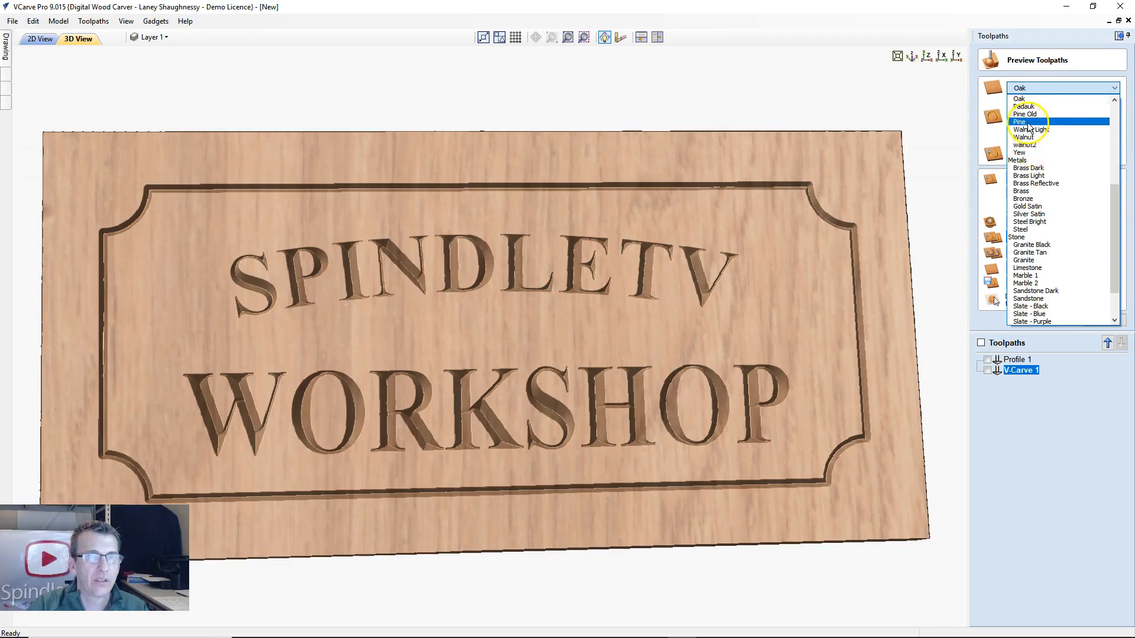
{"action": "left_click", "coordinate": [1029, 122]}
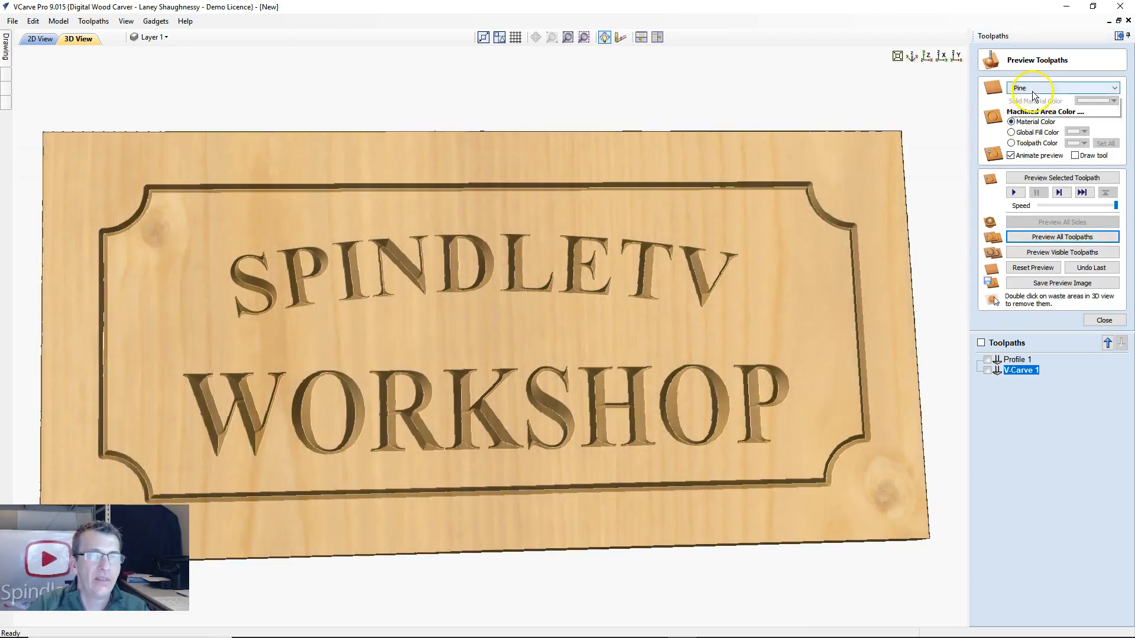
{"action": "left_click", "coordinate": [1026, 89]}
{"action": "scroll", "coordinate": [1029, 138], "scroll_direction": "up", "scroll_amount": 5}
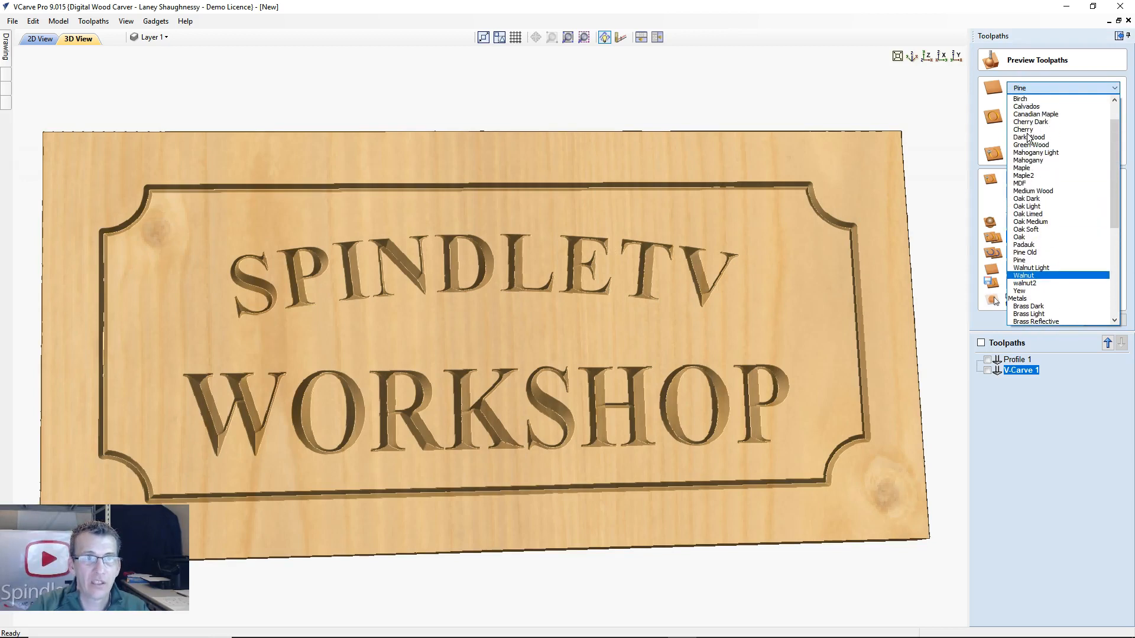
{"action": "left_click", "coordinate": [1028, 130]}
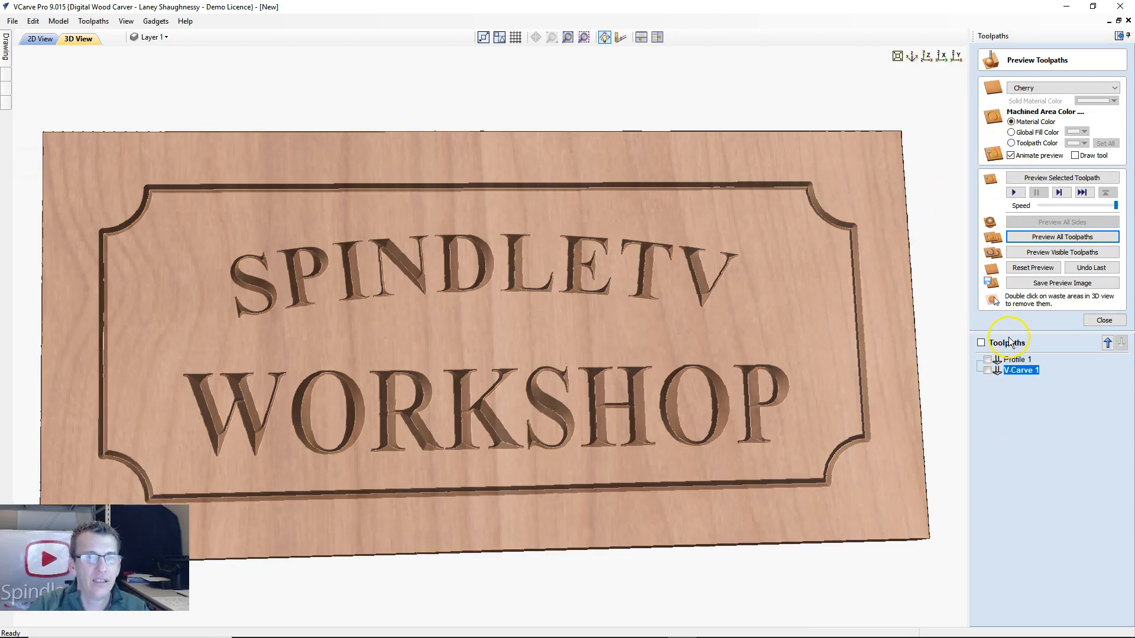
- Try a dark red Global Fill Color on all machined areas of the previewed sign
{"action": "left_click", "coordinate": [1012, 134]}
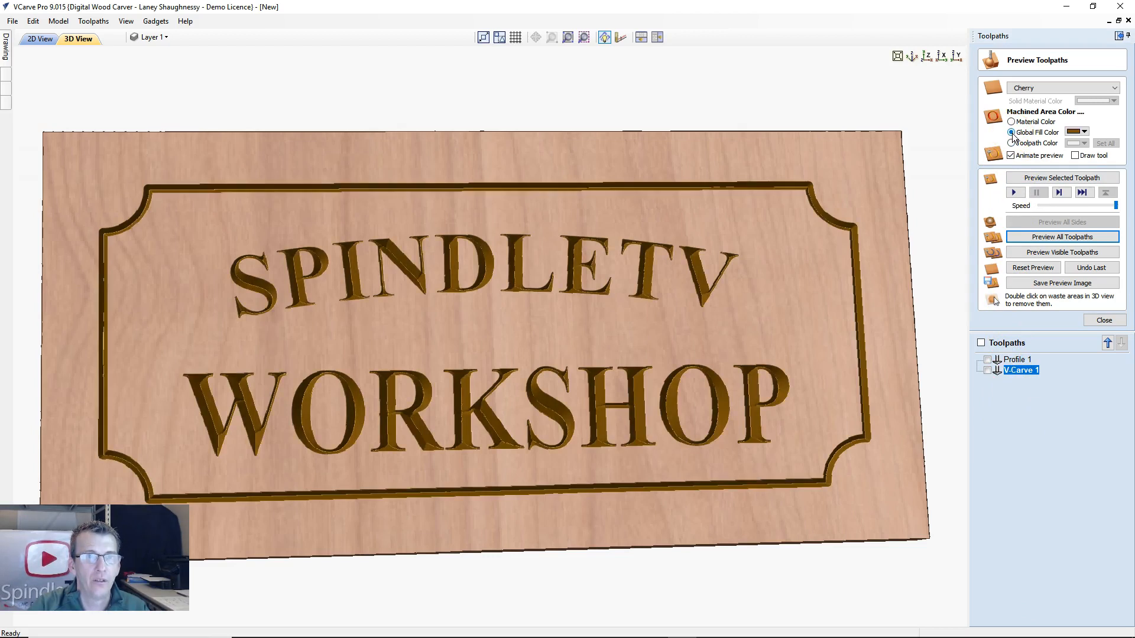
{"action": "left_click", "coordinate": [1084, 132]}
{"action": "left_click", "coordinate": [1052, 173]}
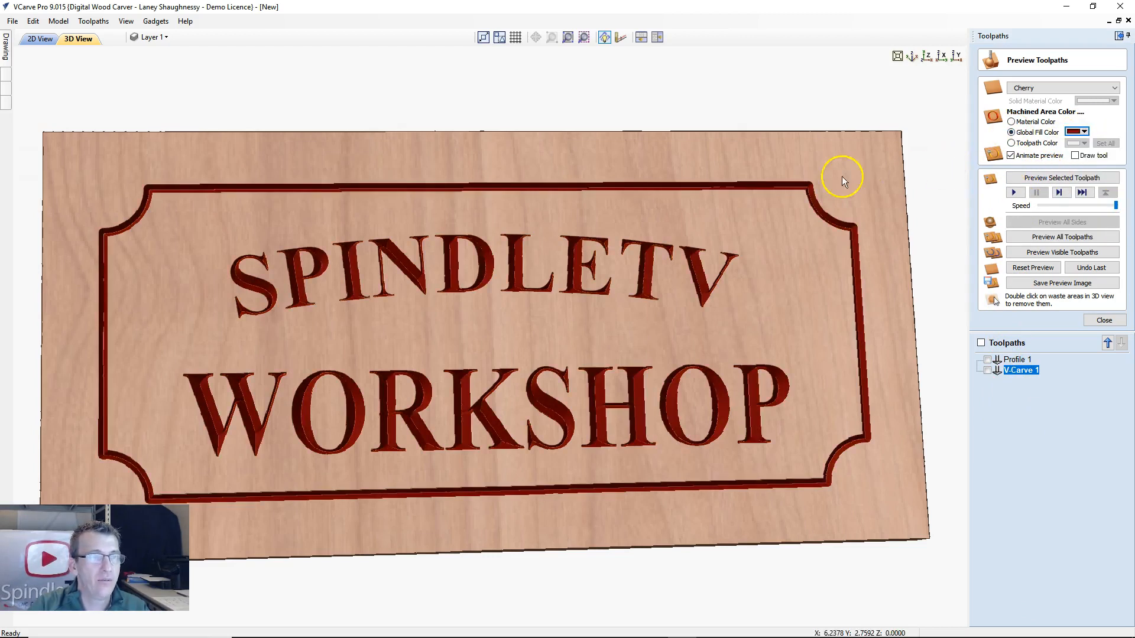
{"action": "left_click_drag", "start_coordinate": [555, 495], "coordinate": [550, 457]}
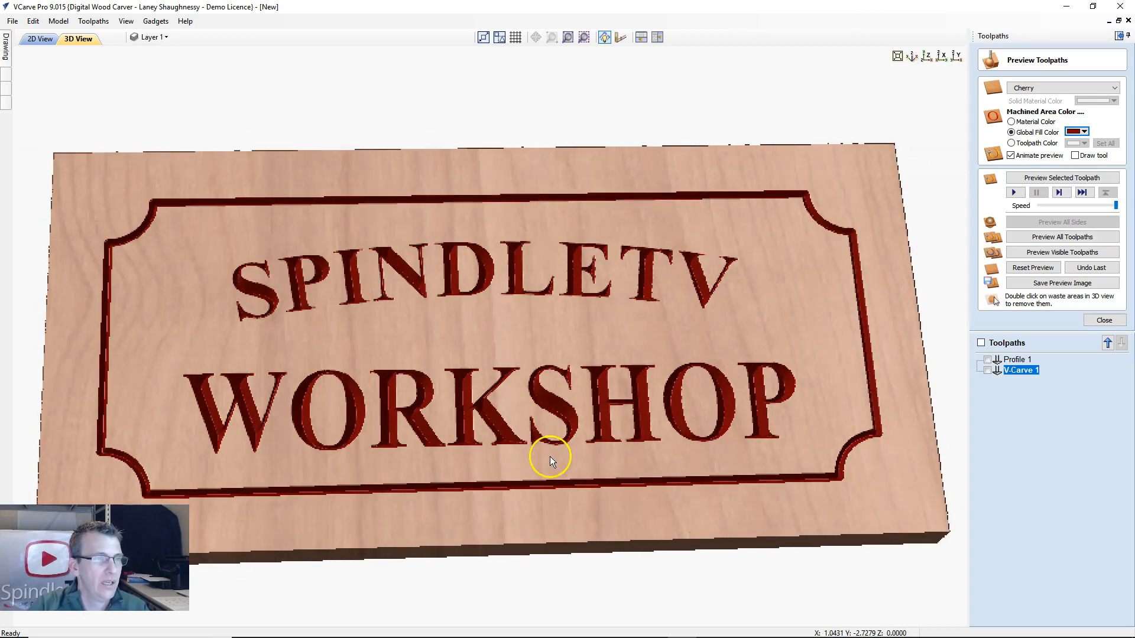
- Color machined areas by toolpath and give the V-Carve 1 lettering a dark red toolpath color
{"action": "left_click", "coordinate": [1011, 143]}
{"action": "left_click", "coordinate": [1079, 143]}
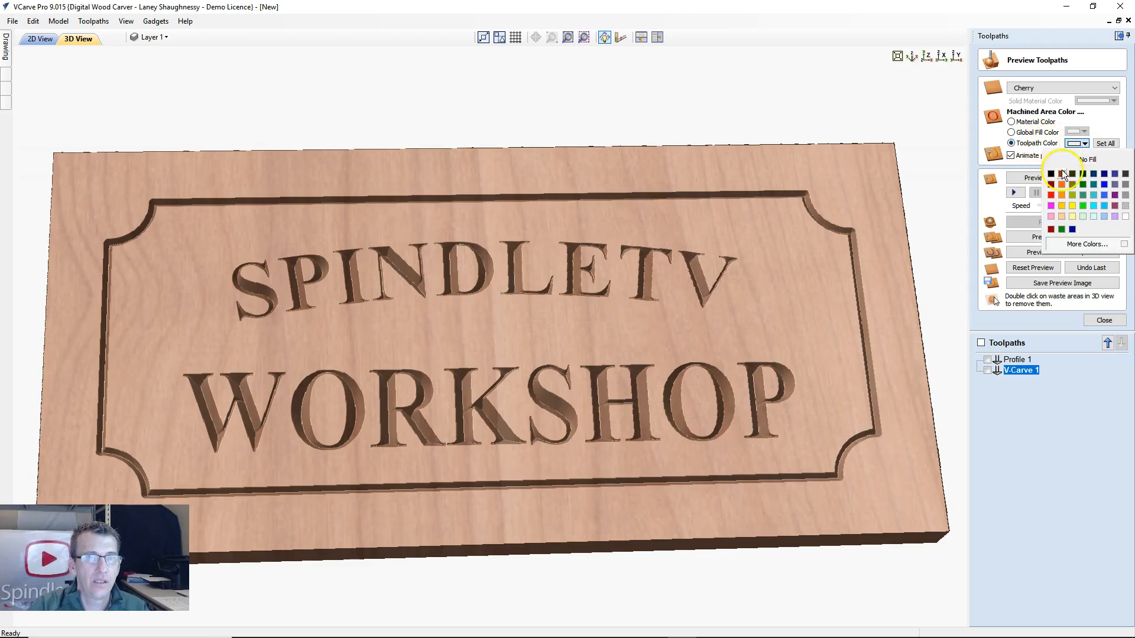
{"action": "mouse_move", "coordinate": [1019, 373]}
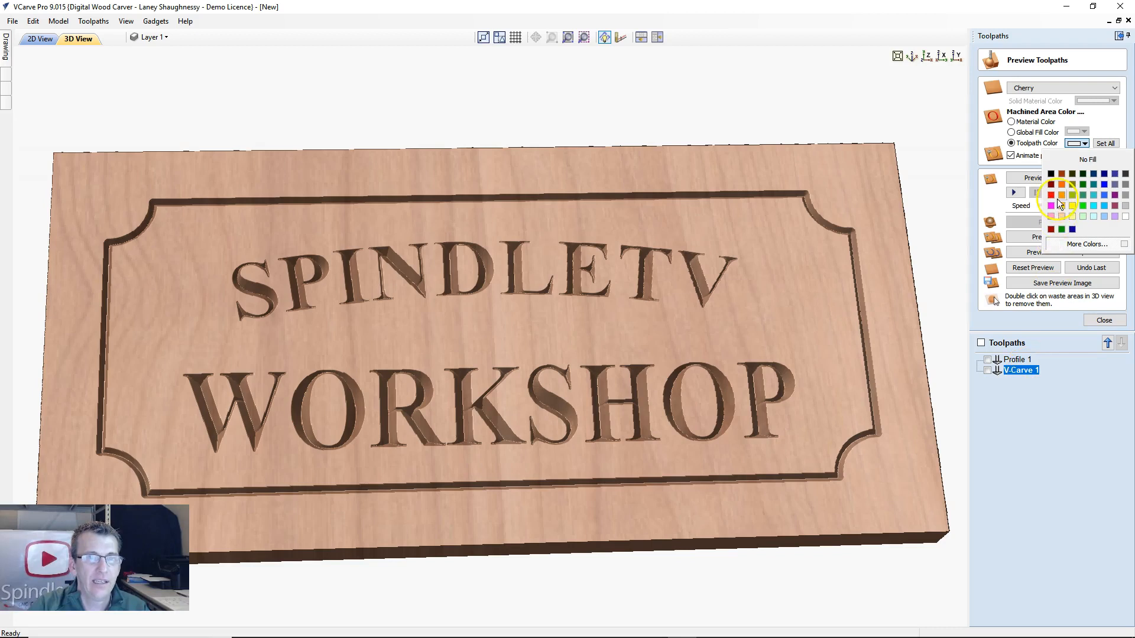
{"action": "left_click", "coordinate": [1050, 185]}
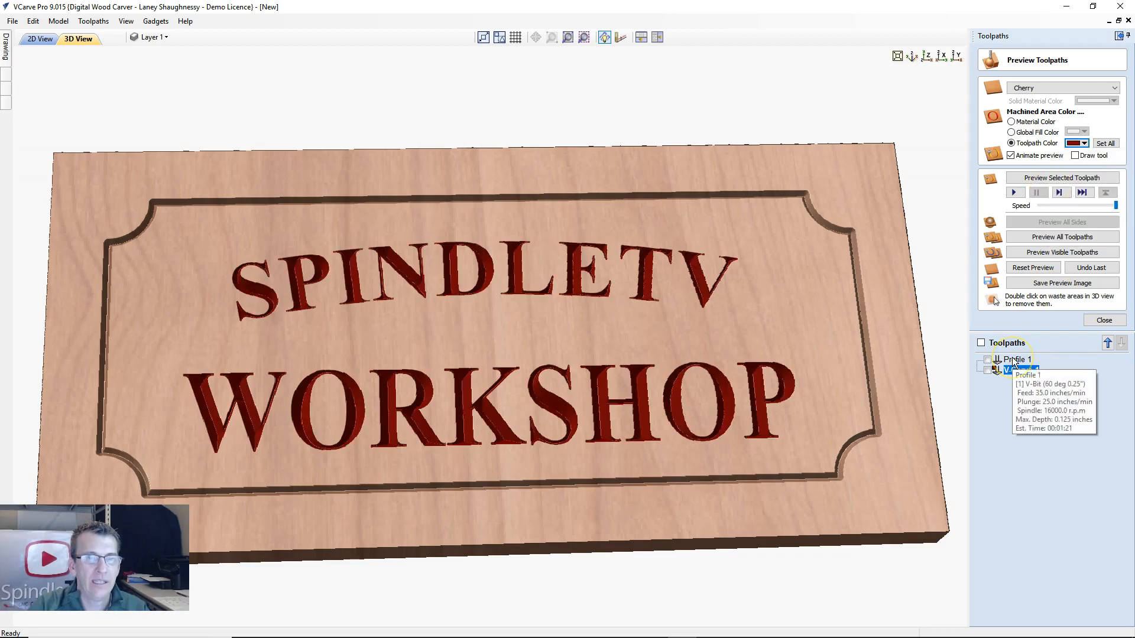
- Set the Profile 1 border's toolpath color to Dark Green and inspect the sign tilted and from straight above
{"action": "left_click", "coordinate": [1016, 360]}
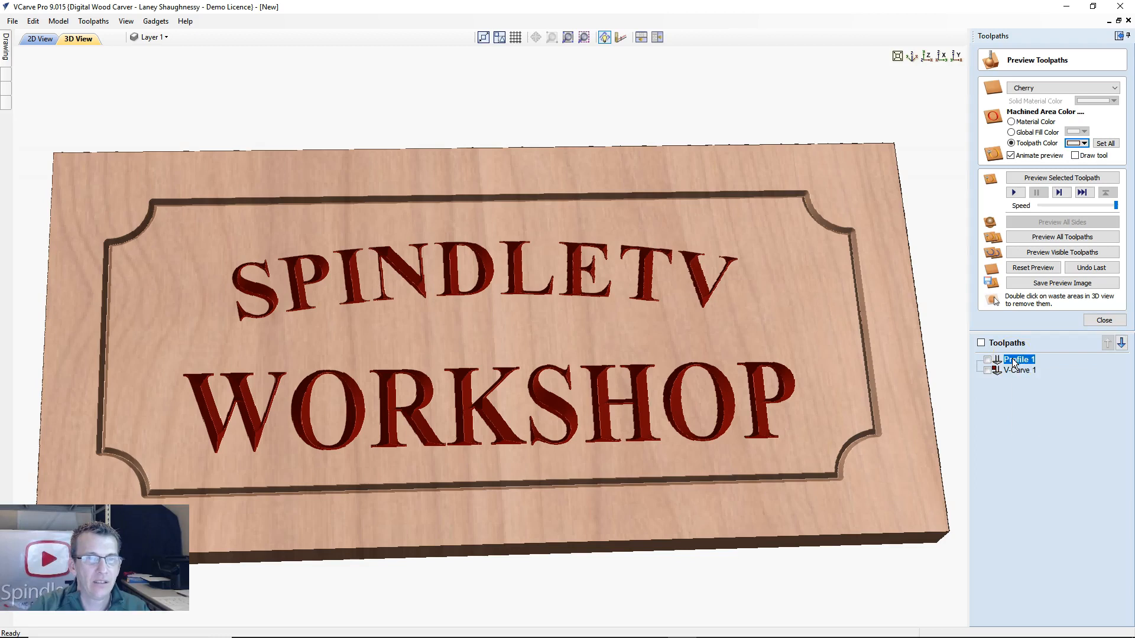
{"action": "left_click", "coordinate": [1076, 144]}
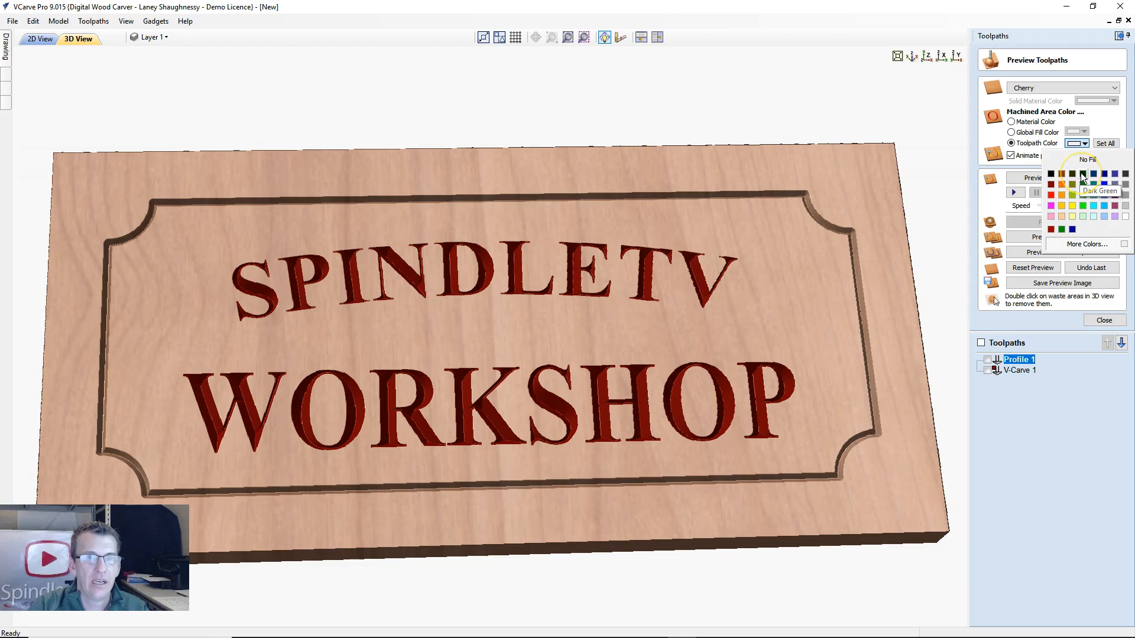
{"action": "left_click", "coordinate": [1083, 178]}
{"action": "left_click_drag", "start_coordinate": [443, 358], "coordinate": [482, 430]}
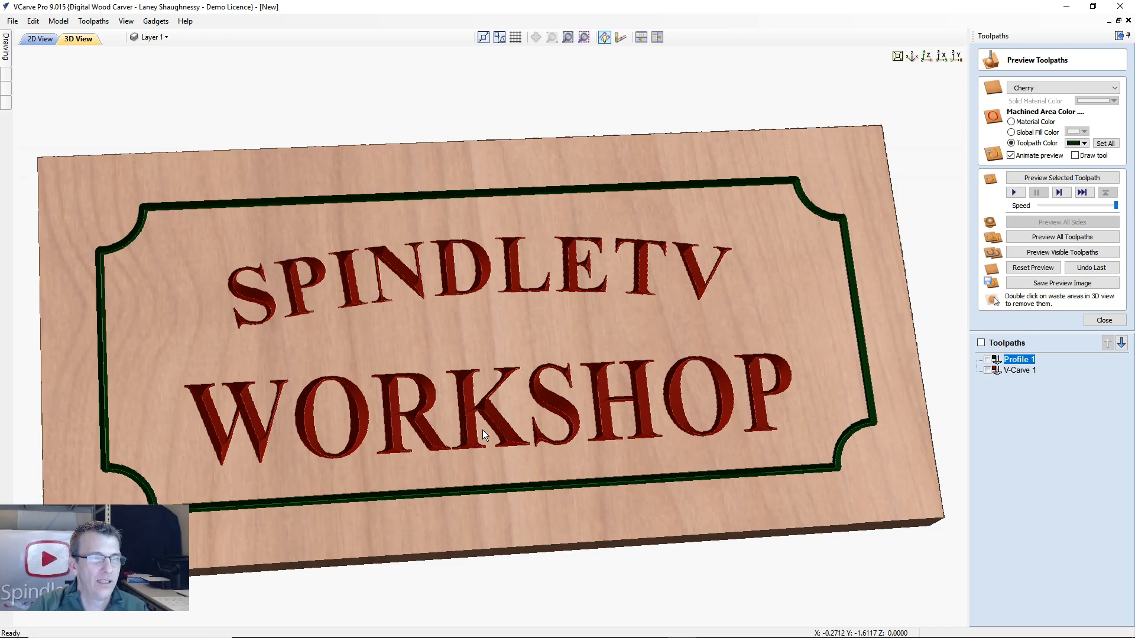
{"action": "left_click", "coordinate": [927, 56]}
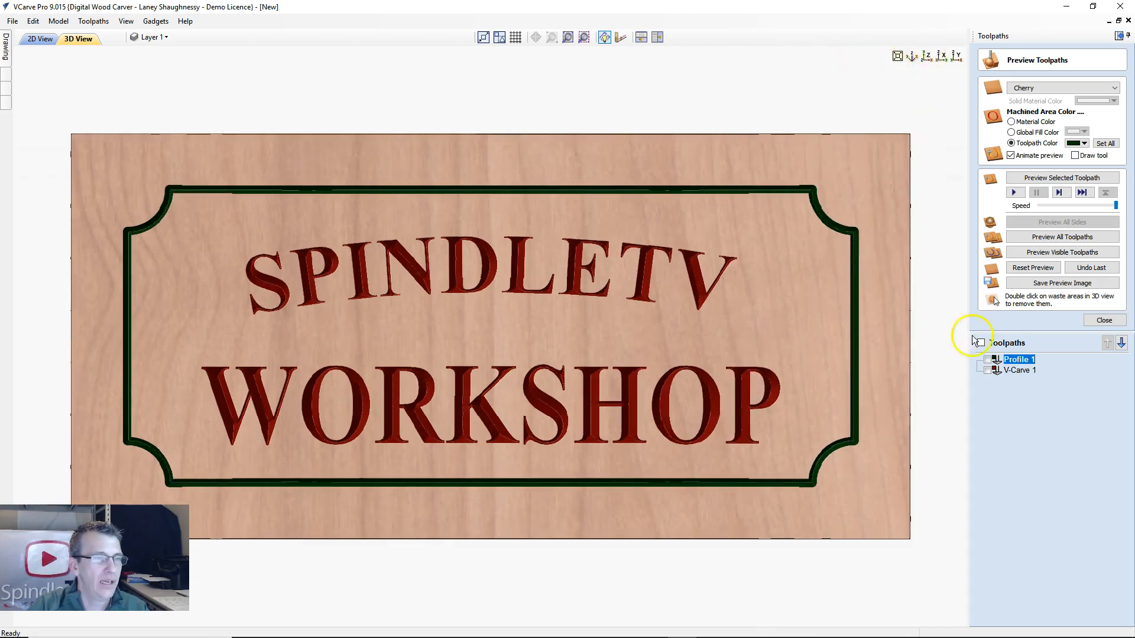
- Return the machined area color to Material Color and close the toolpath preview
{"action": "left_click", "coordinate": [1012, 121]}
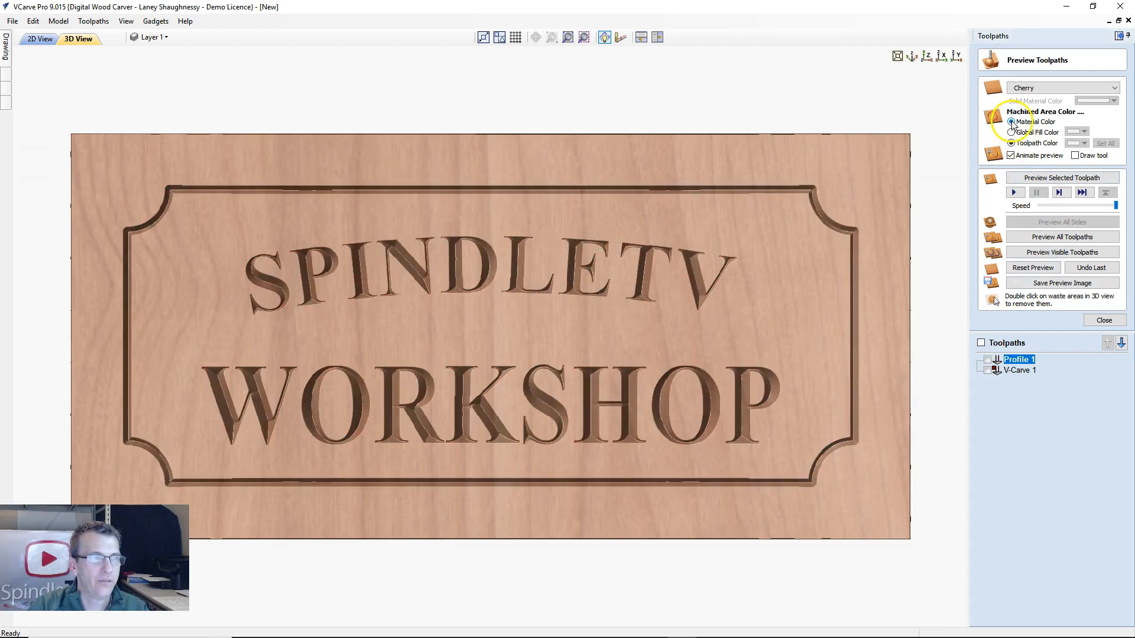
{"action": "left_click", "coordinate": [1098, 320]}
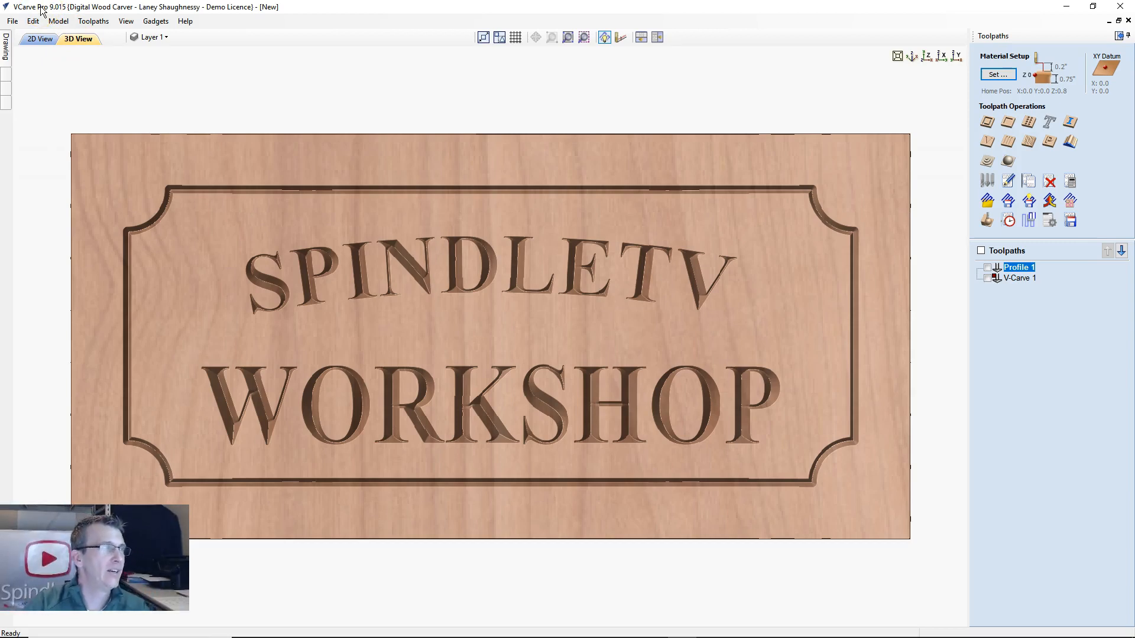
- Begin saving the job under a new name and create a folder named CNC JOBS in Documents
{"action": "left_click", "coordinate": [11, 23]}
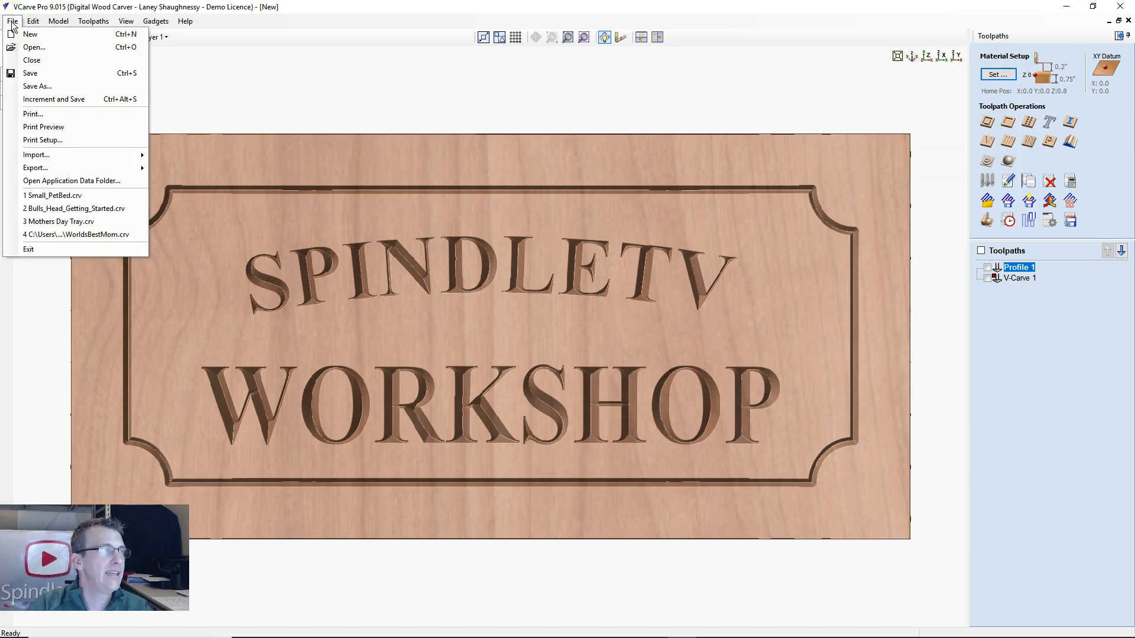
{"action": "mouse_move", "coordinate": [33, 22]}
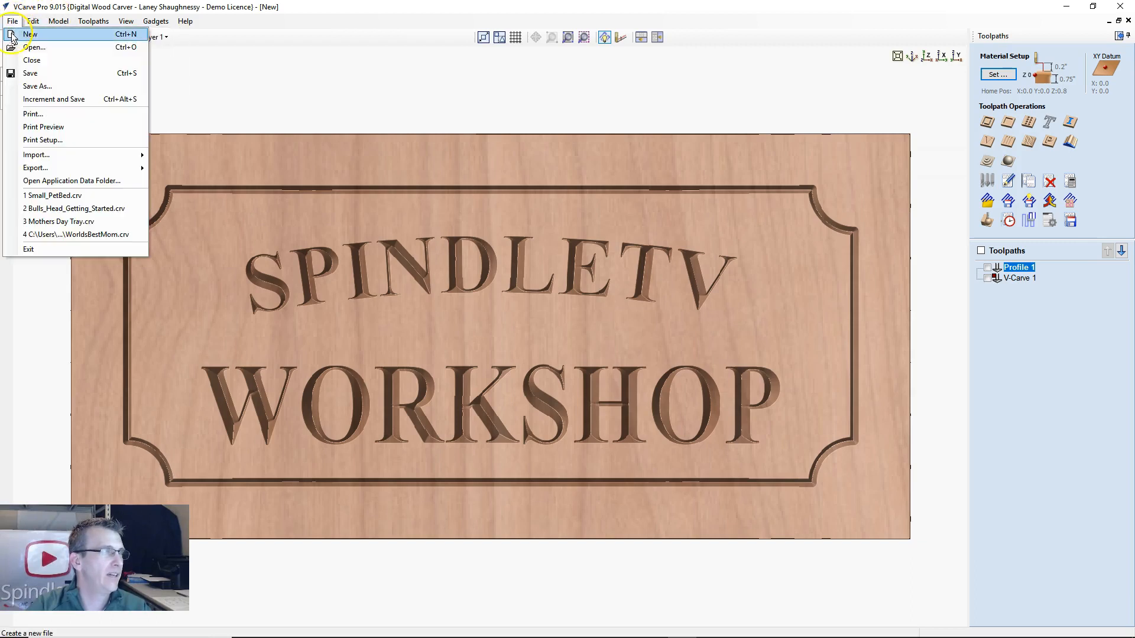
{"action": "left_click", "coordinate": [18, 88]}
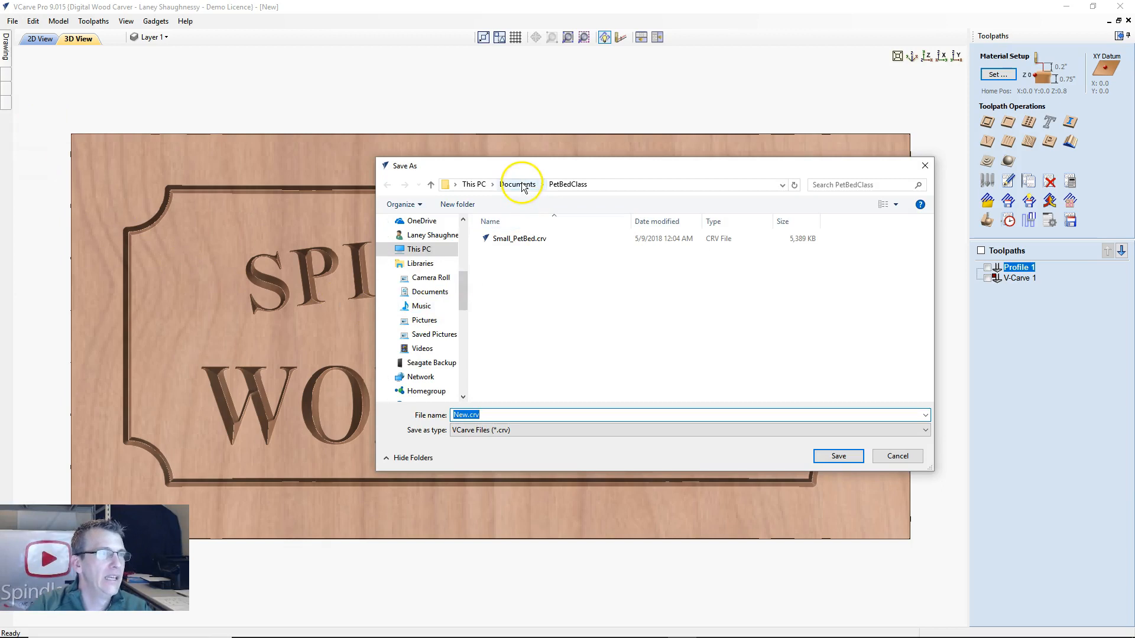
{"action": "left_click", "coordinate": [518, 184]}
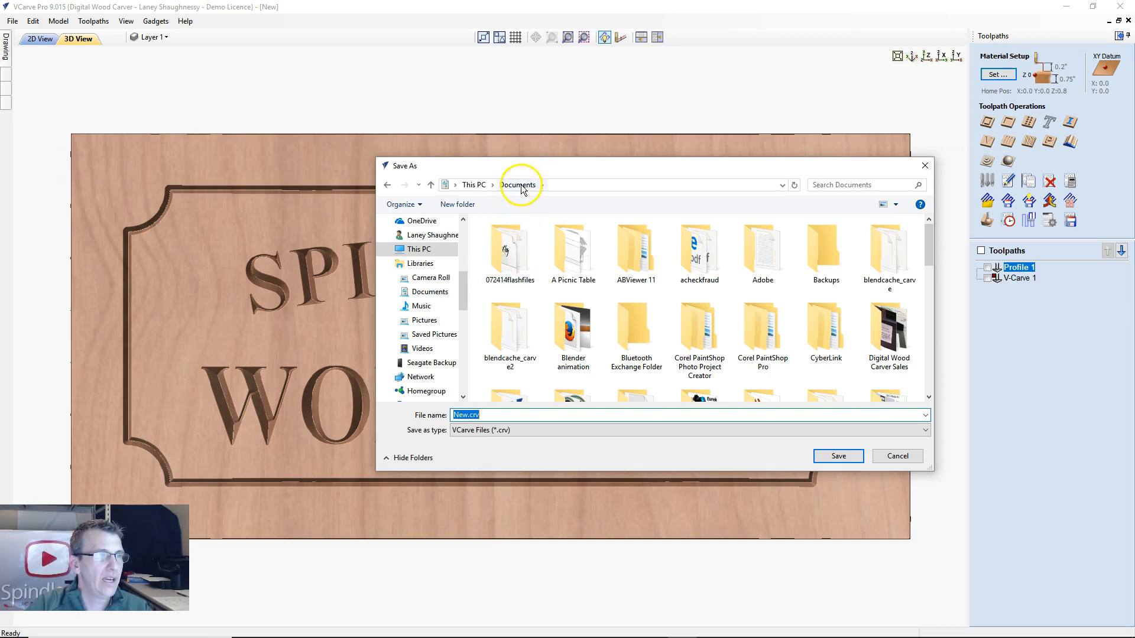
{"action": "left_click", "coordinate": [459, 204]}
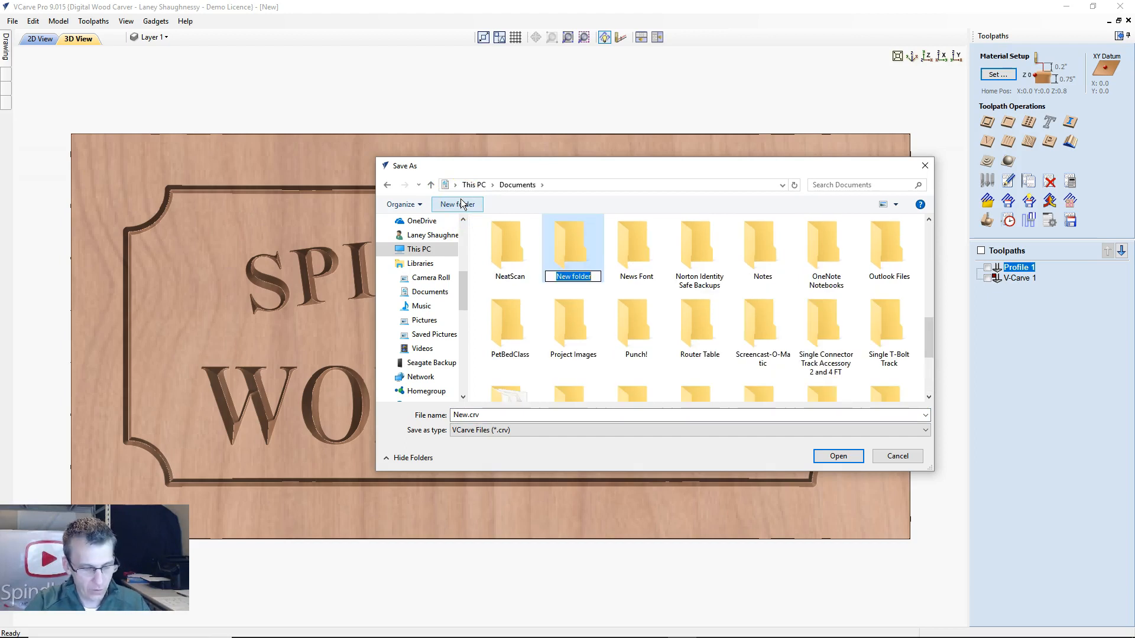
{"action": "type", "text": "CNC"}
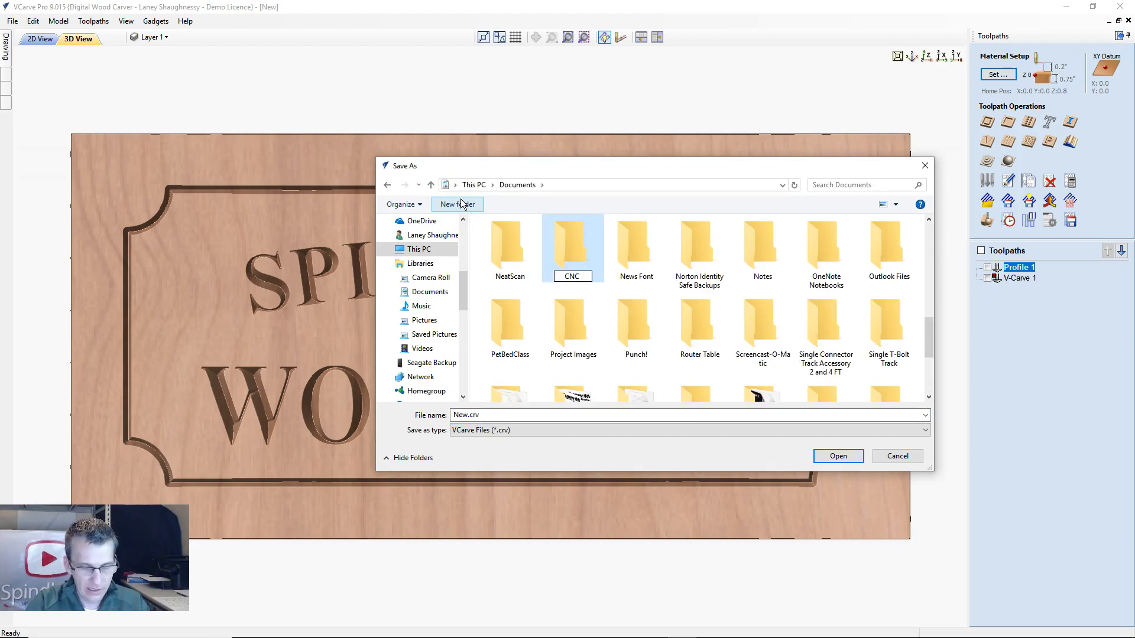
{"action": "type", "text": " JOBS"}
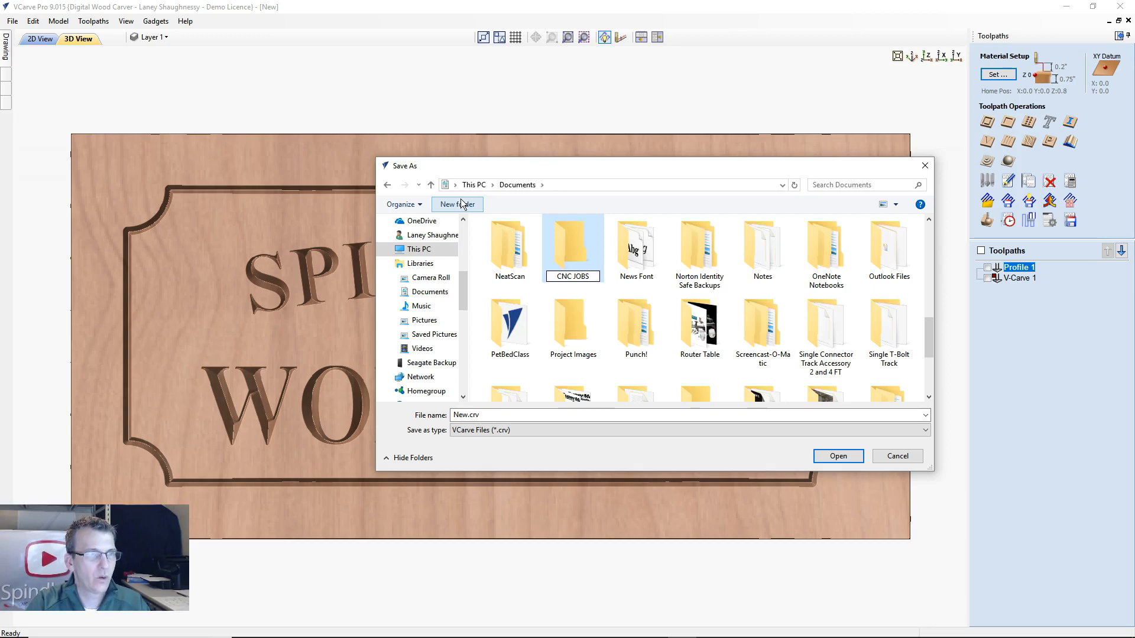
{"action": "key", "text": "Return"}
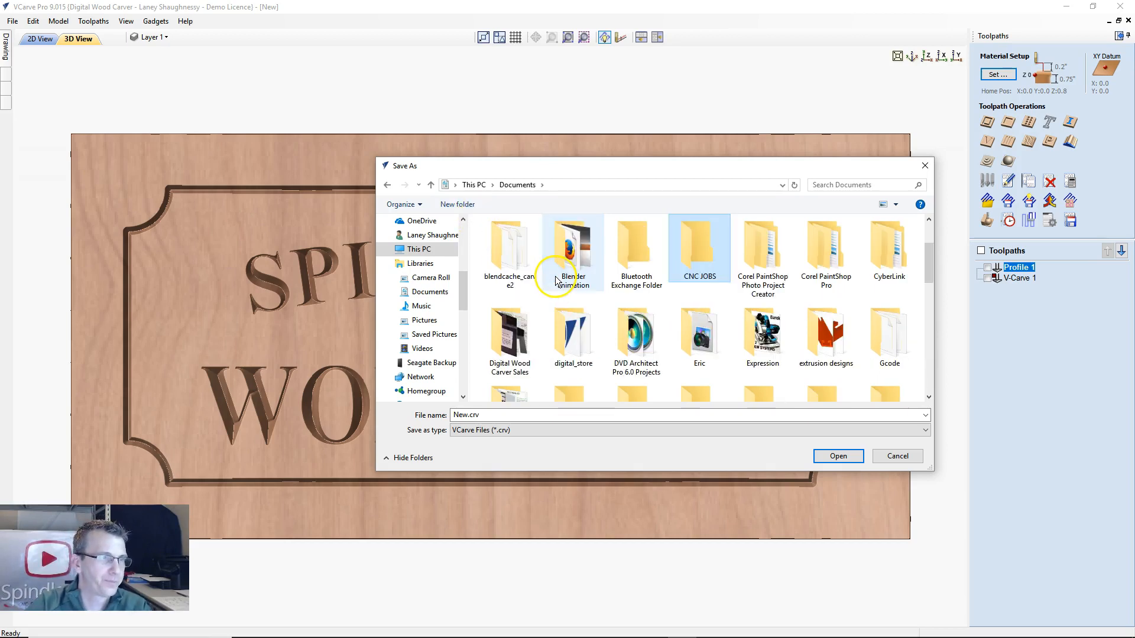
- Create a folder named SpindleTV Workshop Sign inside the CNC JOBS folder
{"action": "left_click", "coordinate": [682, 246]}
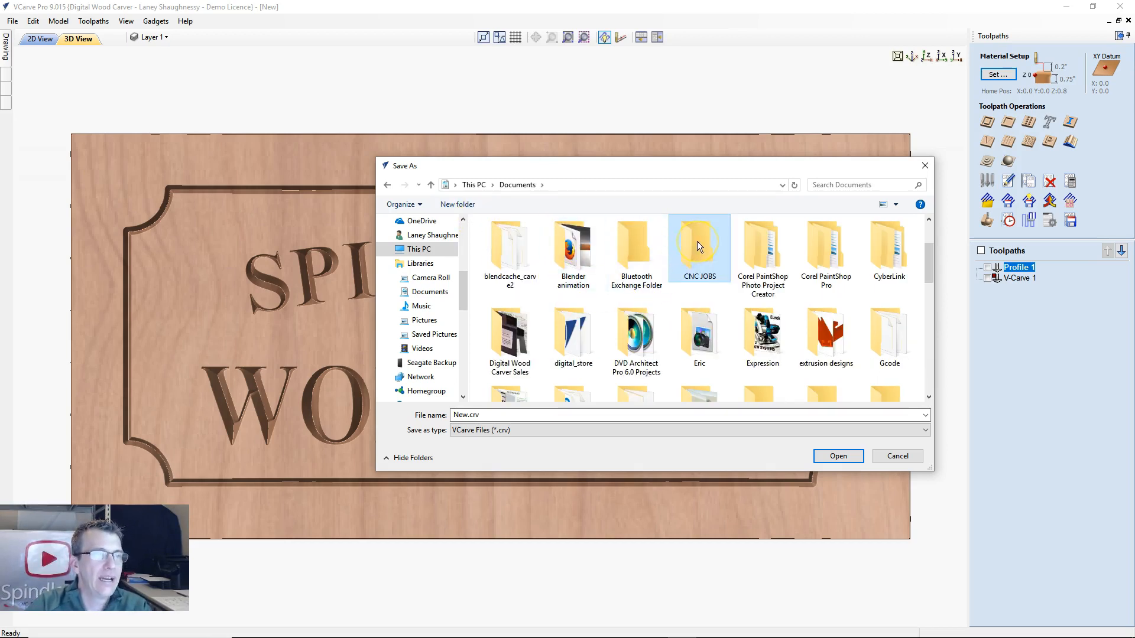
{"action": "double_click", "coordinate": [696, 241]}
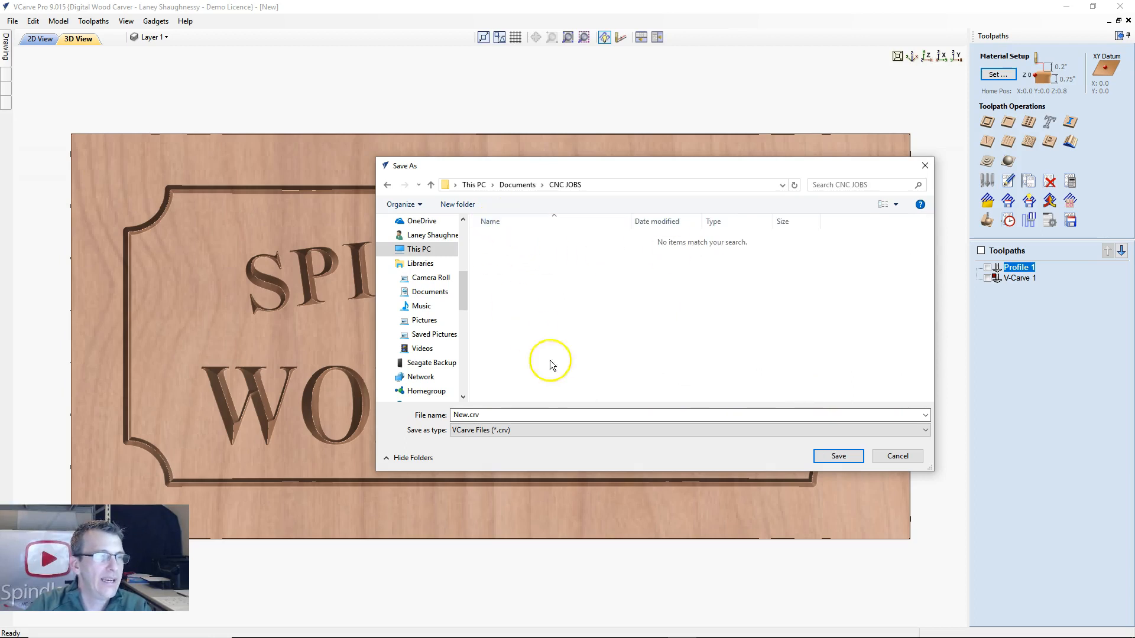
{"action": "left_click", "coordinate": [457, 204]}
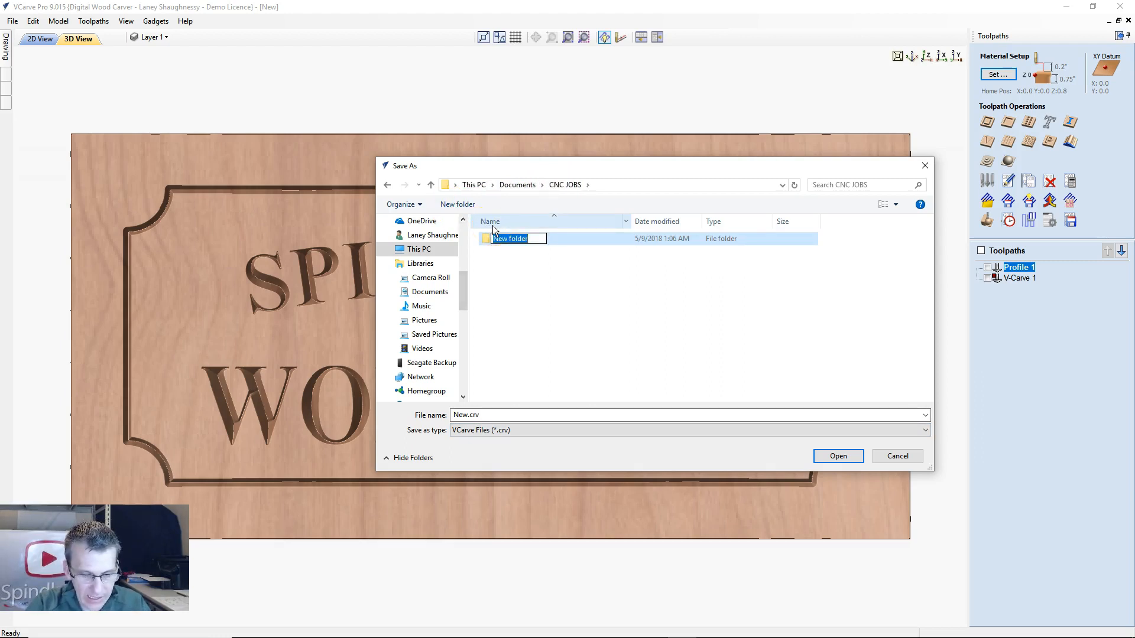
{"action": "type", "text": "SpindleTV"}
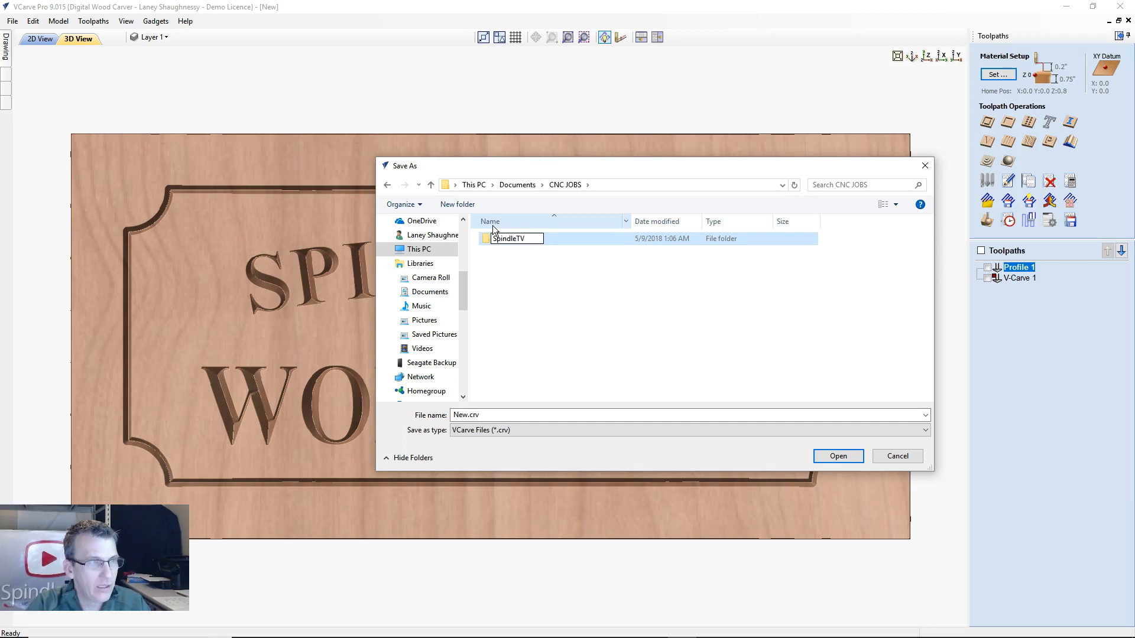
{"action": "type", "text": " Workshop Sign"}
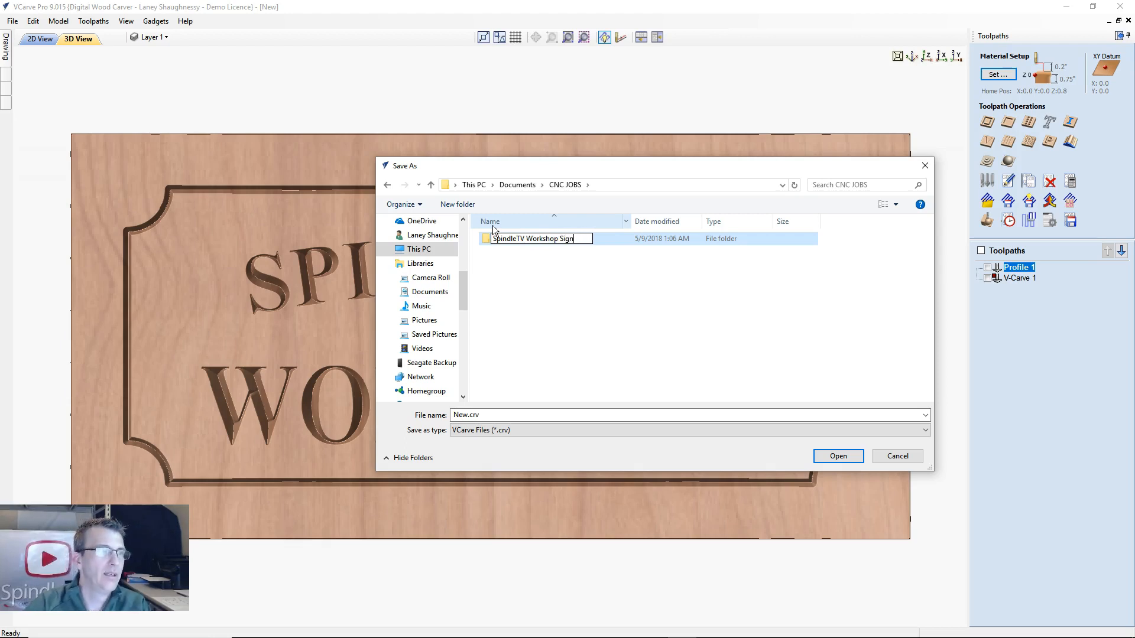
{"action": "left_click", "coordinate": [485, 271]}
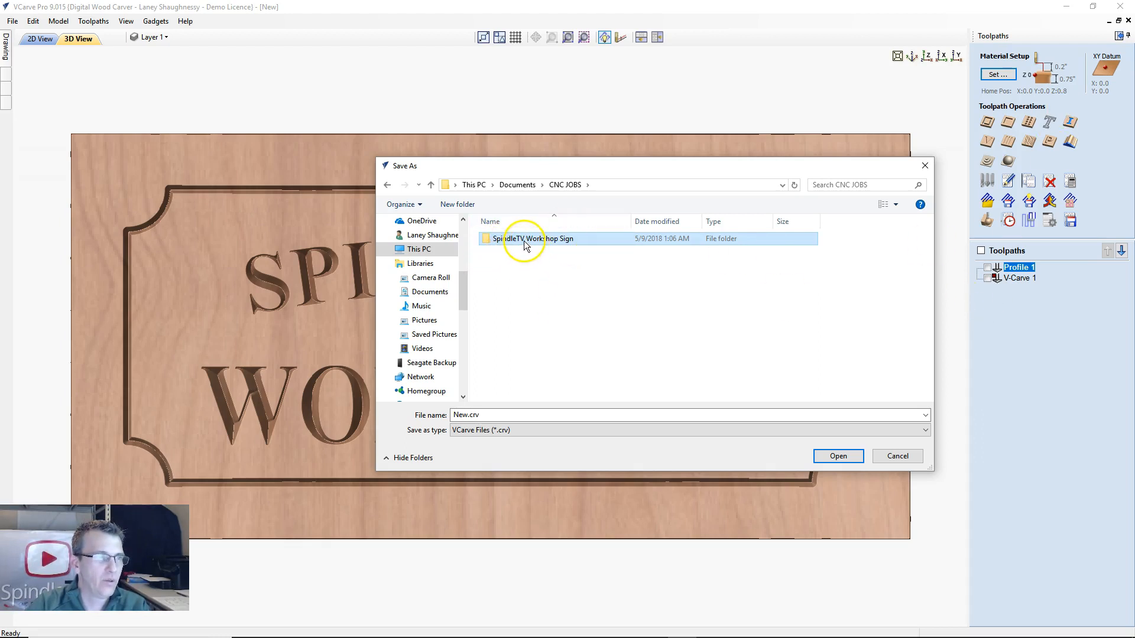
- Save the job as SpindleTVWorkshop in the SpindleTV Workshop Sign folder
{"action": "double_click", "coordinate": [525, 239]}
{"action": "left_click_drag", "start_coordinate": [452, 415], "coordinate": [486, 415]}
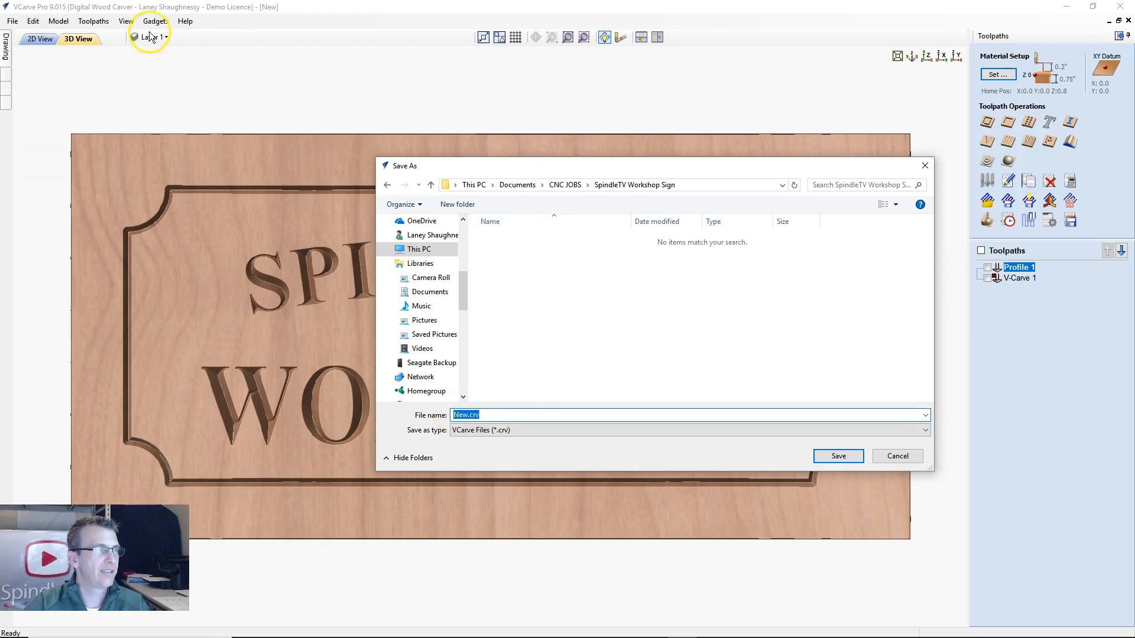
{"action": "type", "text": "Sp"}
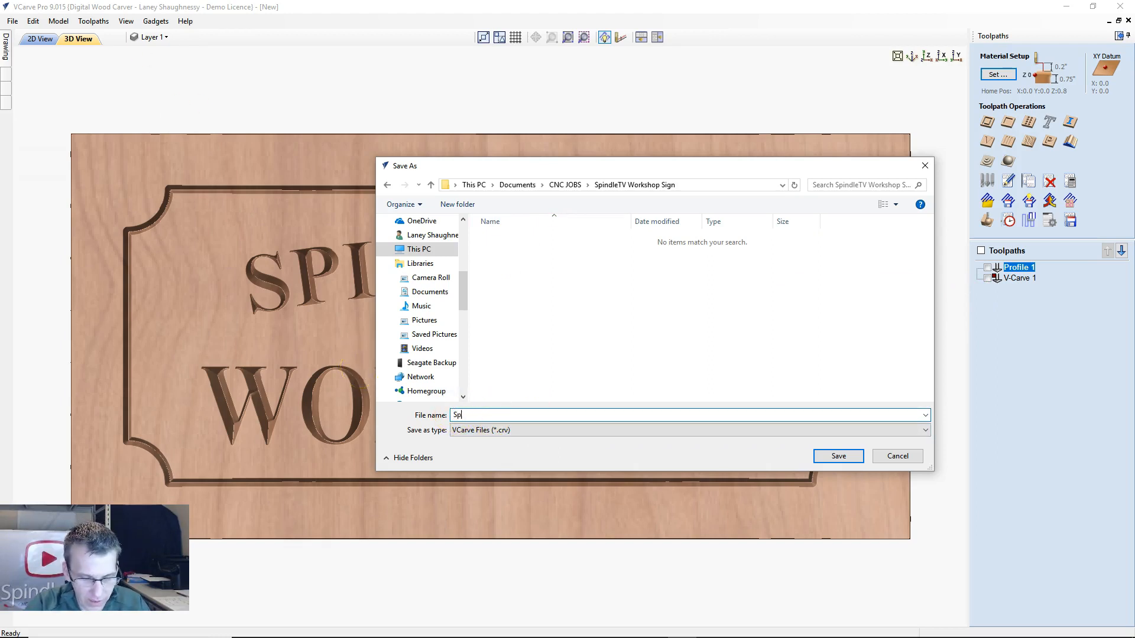
{"action": "type", "text": "indle TV"}
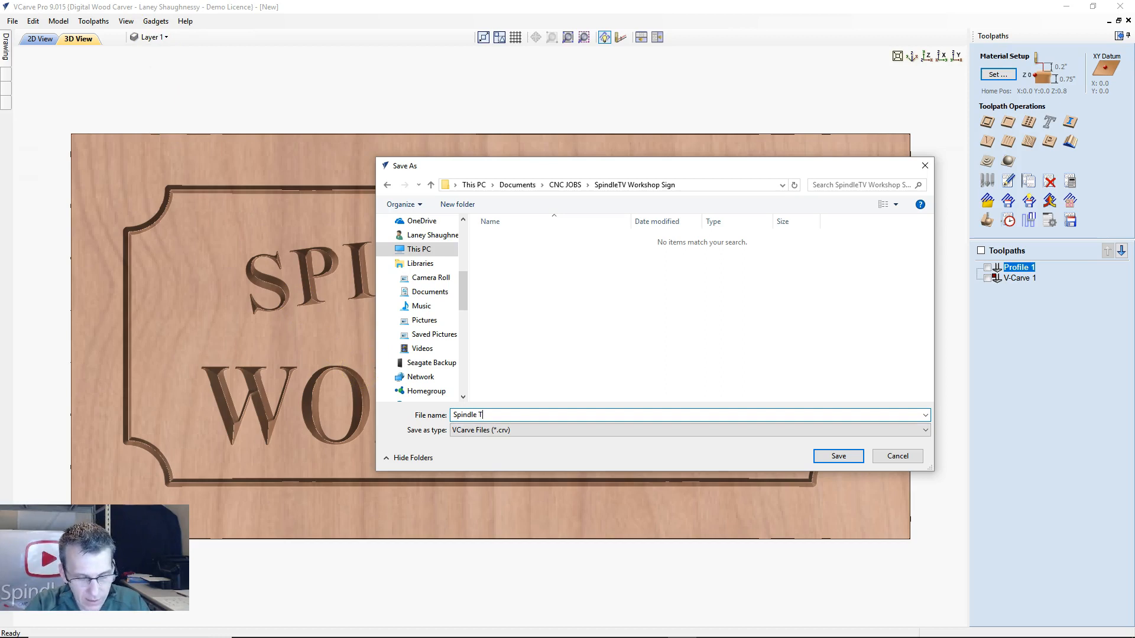
{"action": "key", "text": "BackSpace"}
{"action": "key", "text": "BackSpace"}
{"action": "key", "text": "BackSpace"}
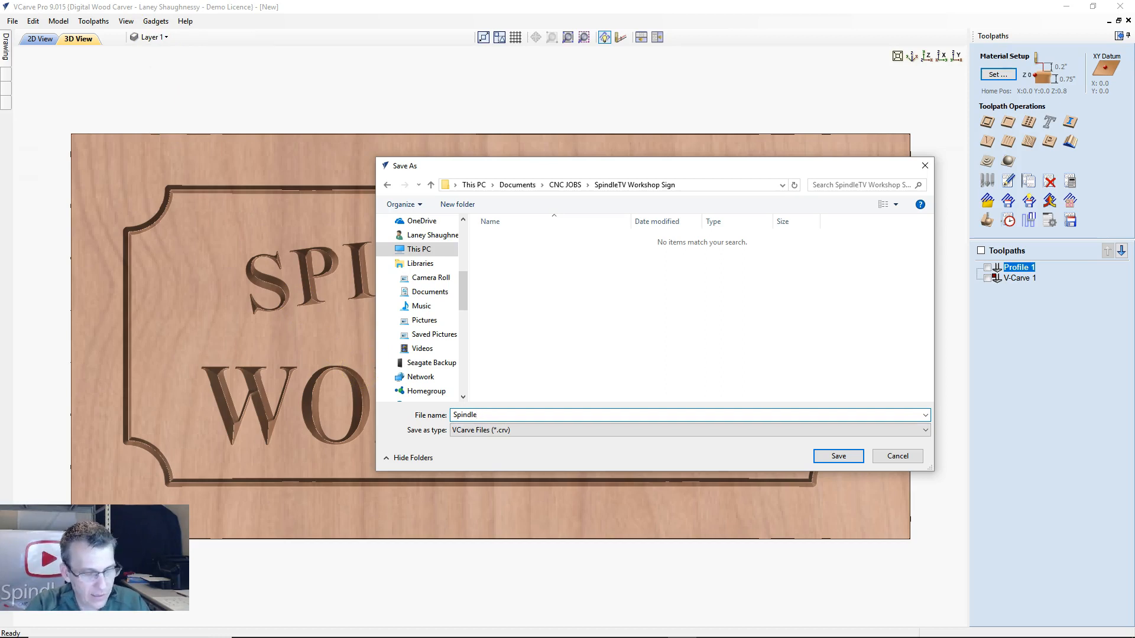
{"action": "type", "text": "TV"}
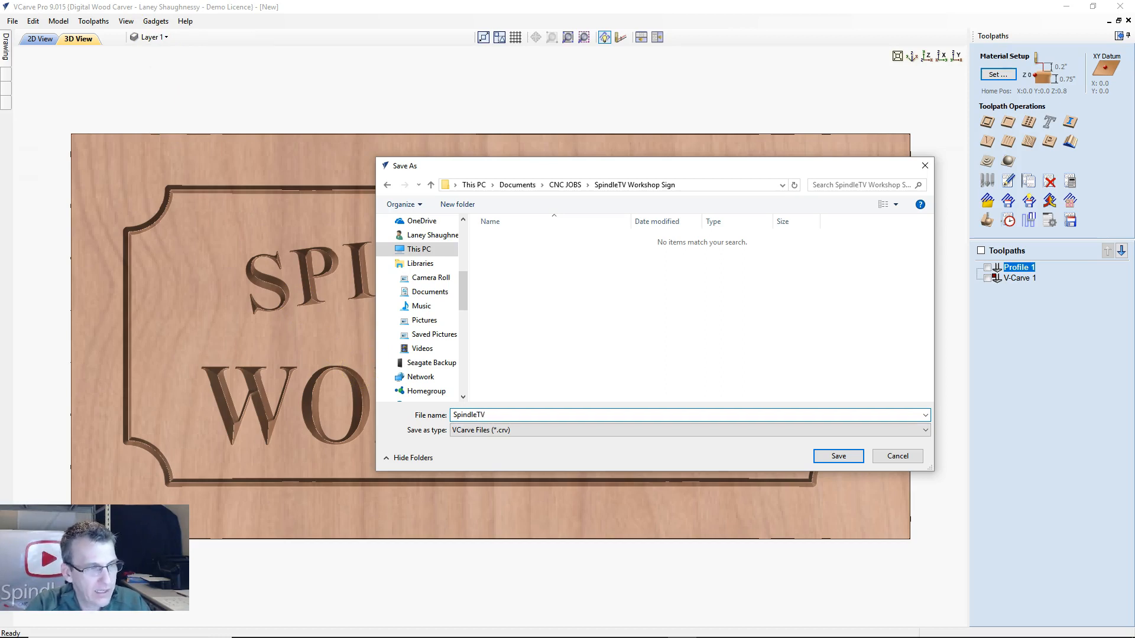
{"action": "type", "text": "Workshop"}
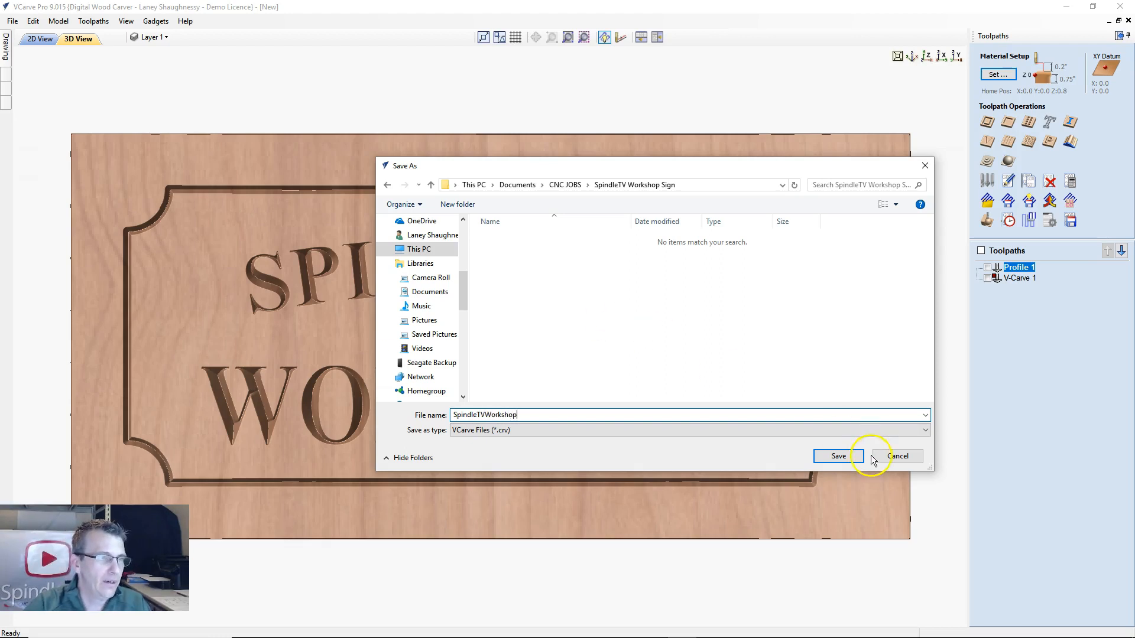
{"action": "left_click", "coordinate": [831, 460]}
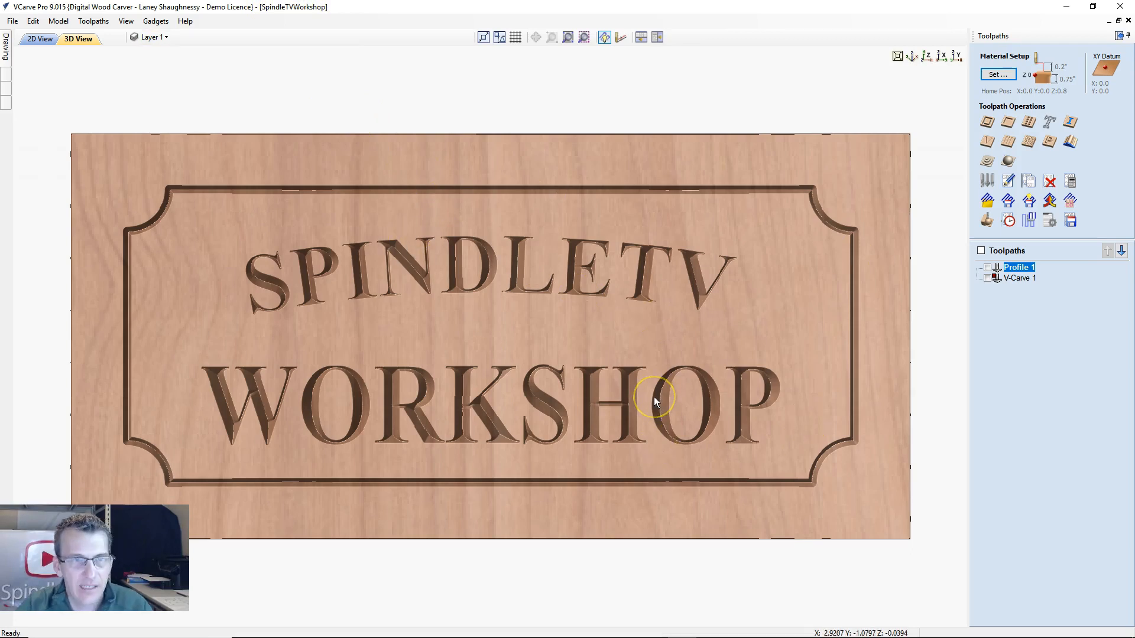
{"action": "left_click", "coordinate": [685, 400]}
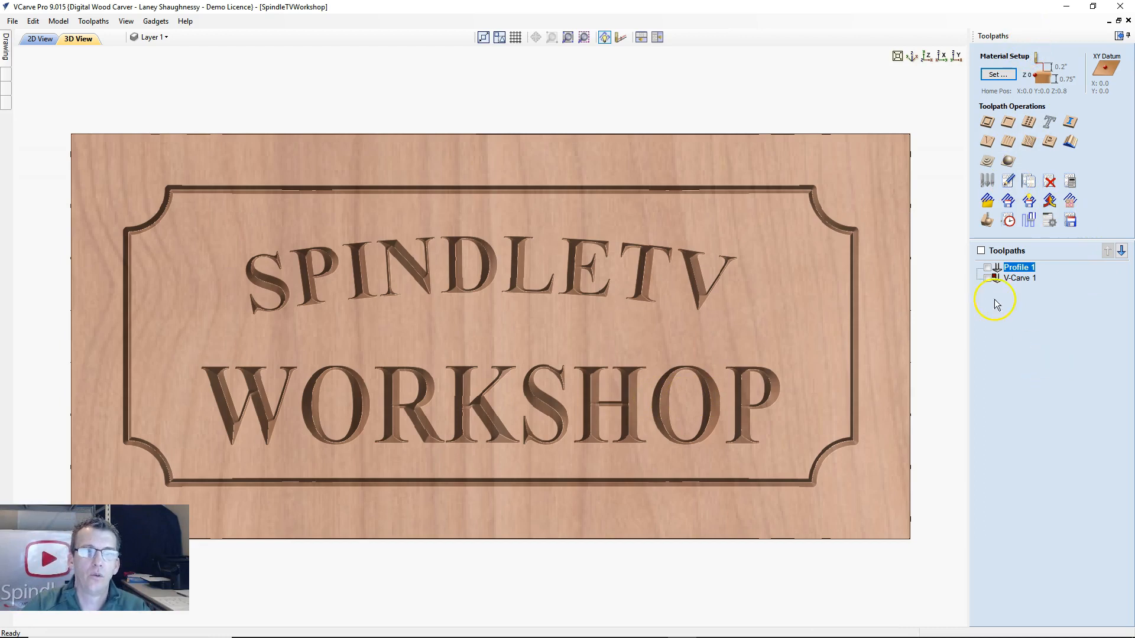
- Start saving the toolpaths and choose the Digital Wood Carver (inch)(*.tap) post processor
{"action": "mouse_move", "coordinate": [1013, 278]}
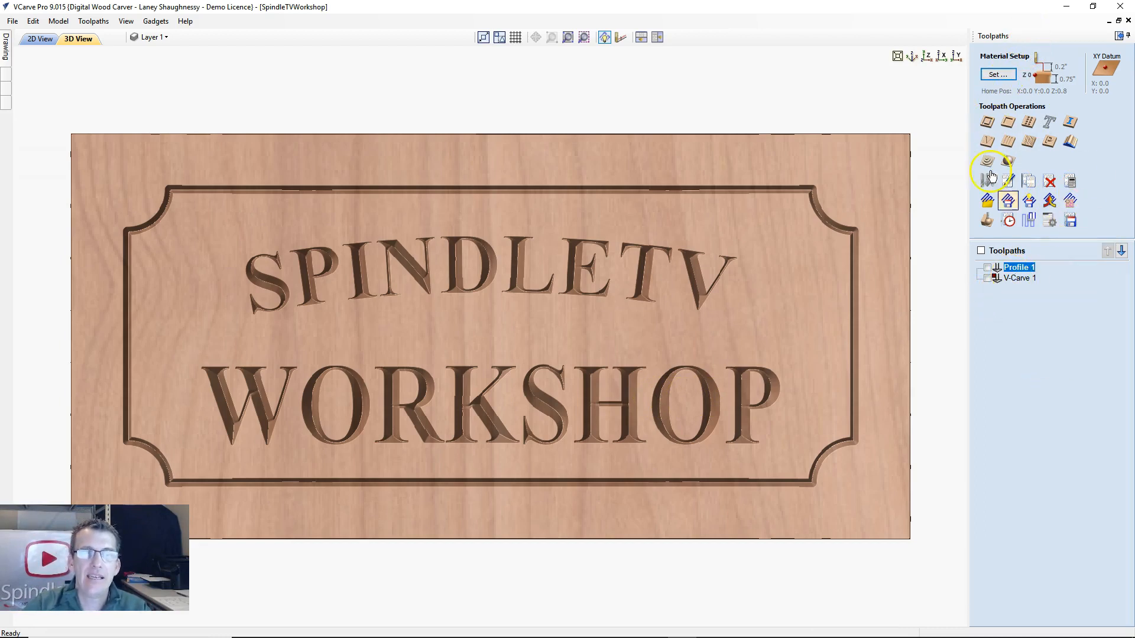
{"action": "left_click", "coordinate": [1070, 222]}
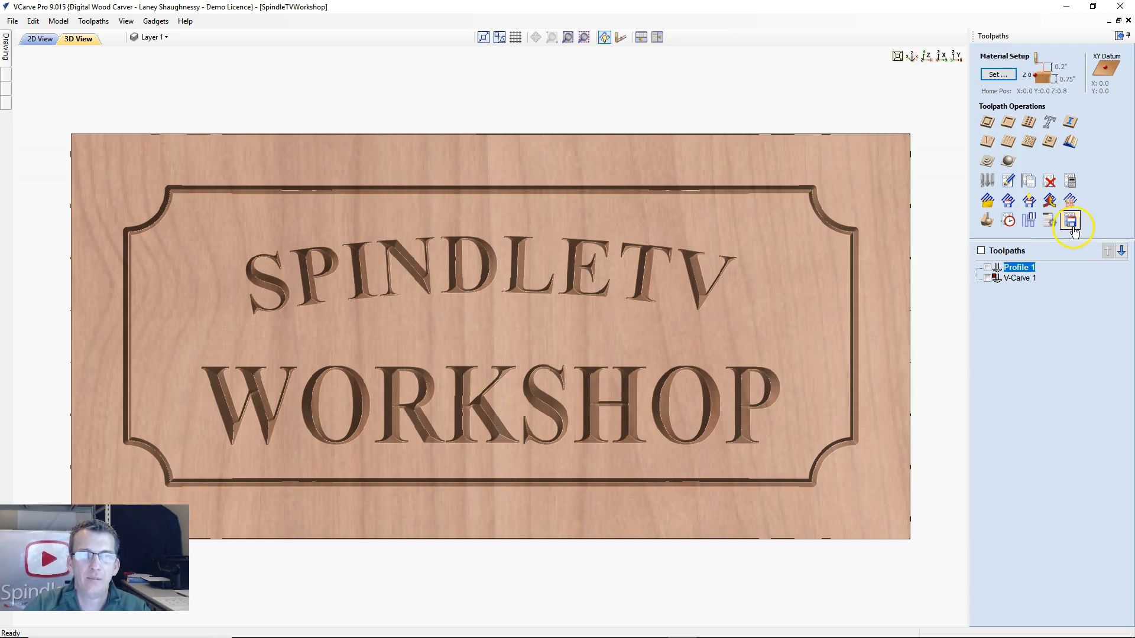
{"action": "left_click", "coordinate": [1073, 230]}
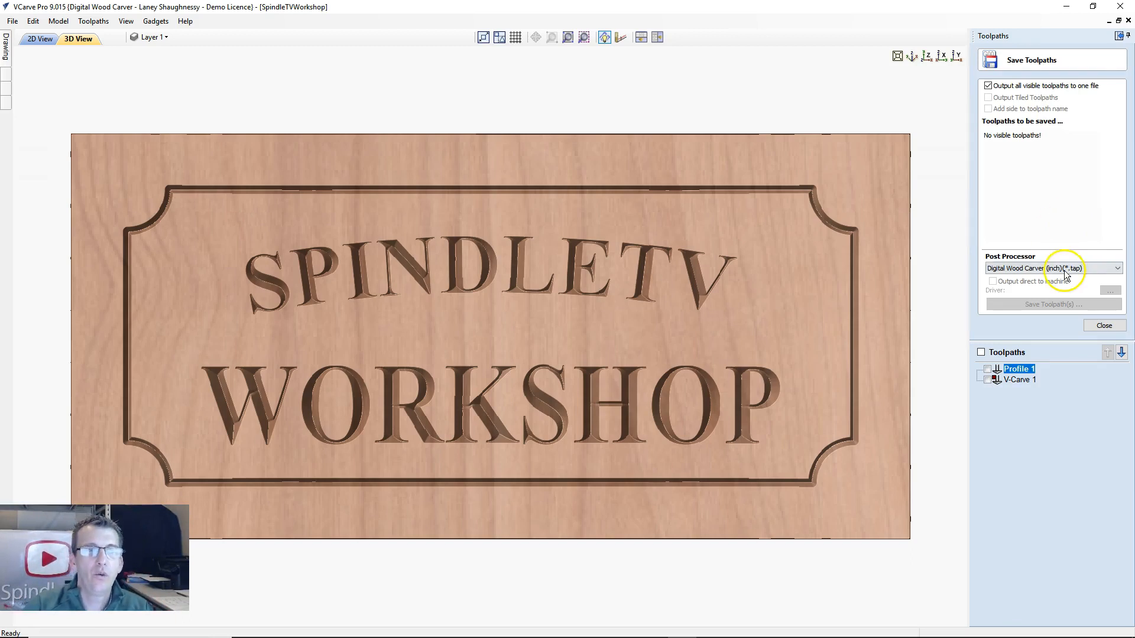
{"action": "left_click", "coordinate": [1118, 269]}
{"action": "scroll", "coordinate": [1021, 295], "scroll_direction": "up", "scroll_amount": 8}
{"action": "scroll", "coordinate": [1021, 295], "scroll_direction": "down", "scroll_amount": 4}
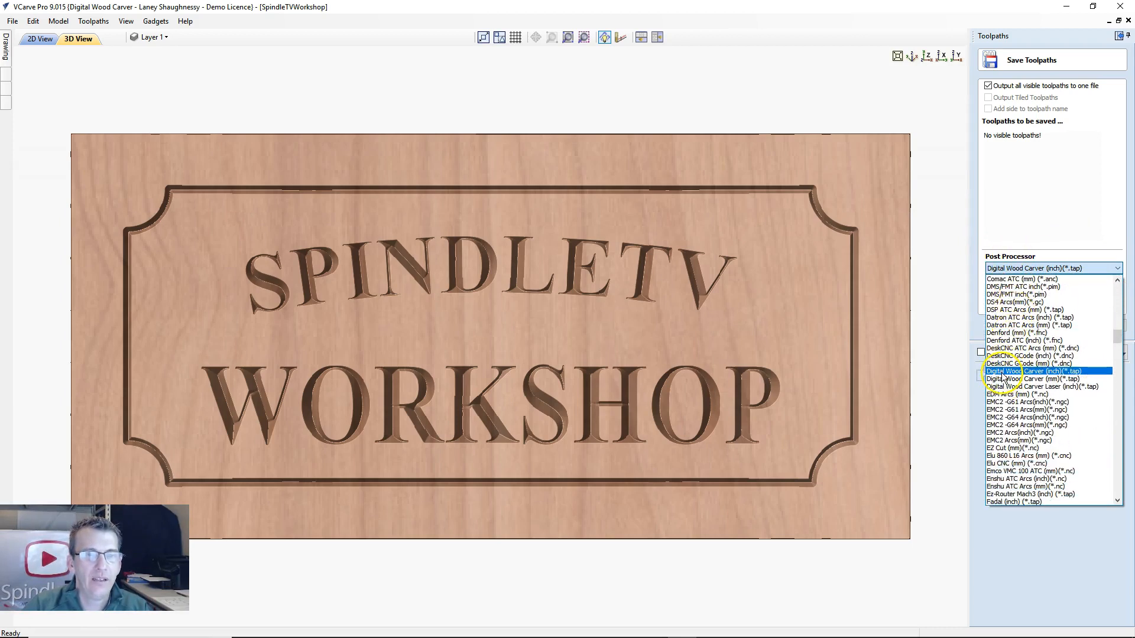
{"action": "left_click", "coordinate": [1003, 372]}
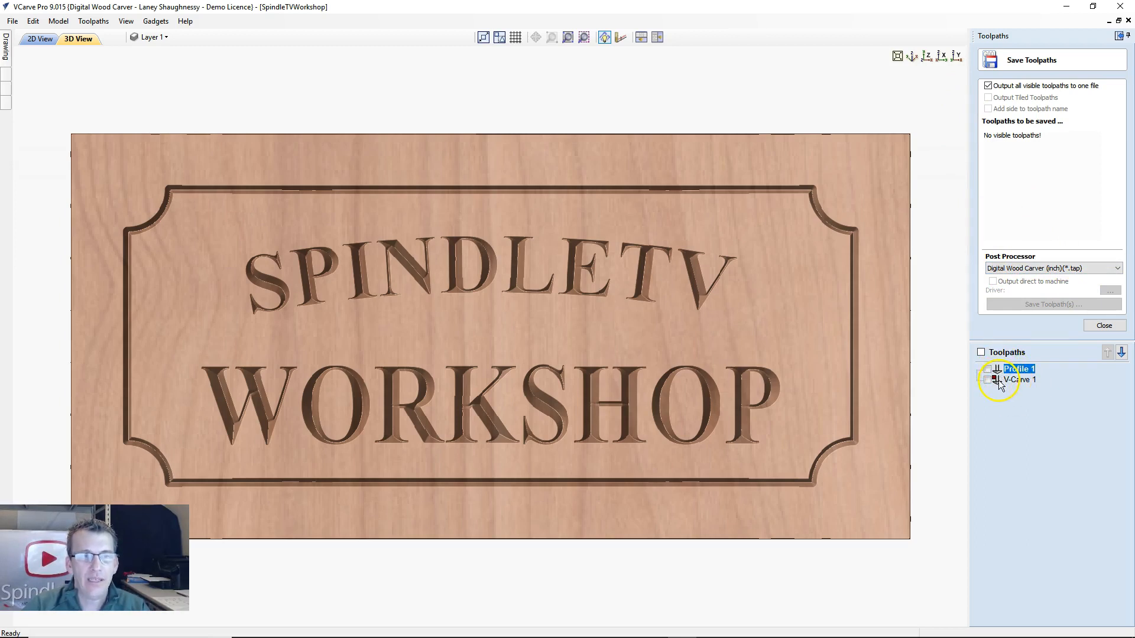
- Output all visible toolpaths to one file and make Profile 1 and V-Carve 1 visible for saving
{"action": "mouse_move", "coordinate": [1003, 383]}
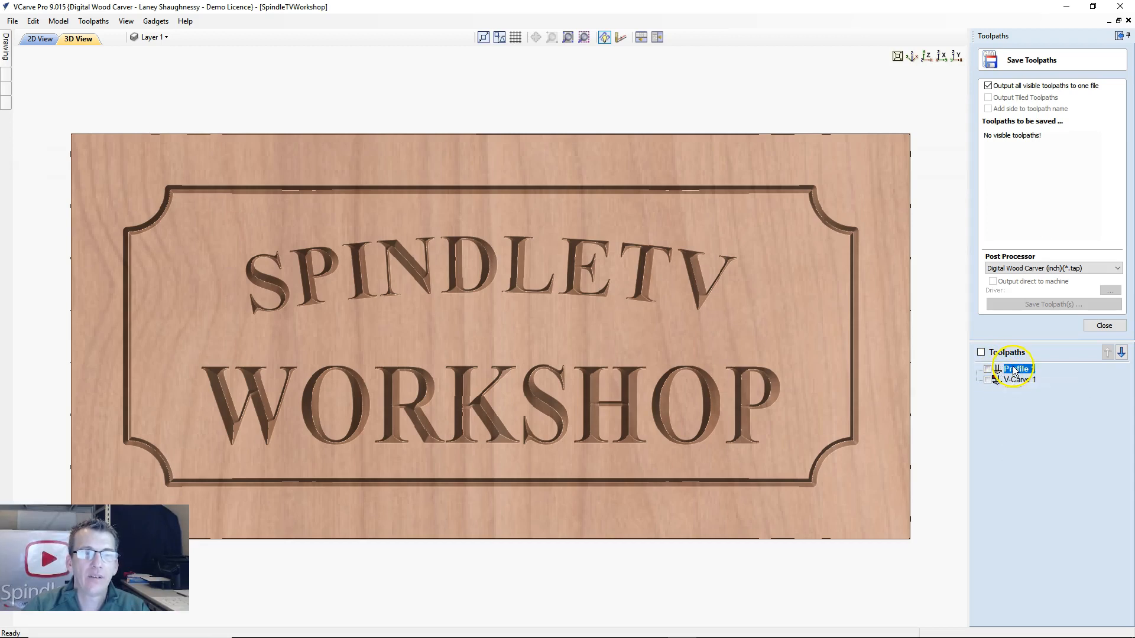
{"action": "left_click", "coordinate": [1018, 379]}
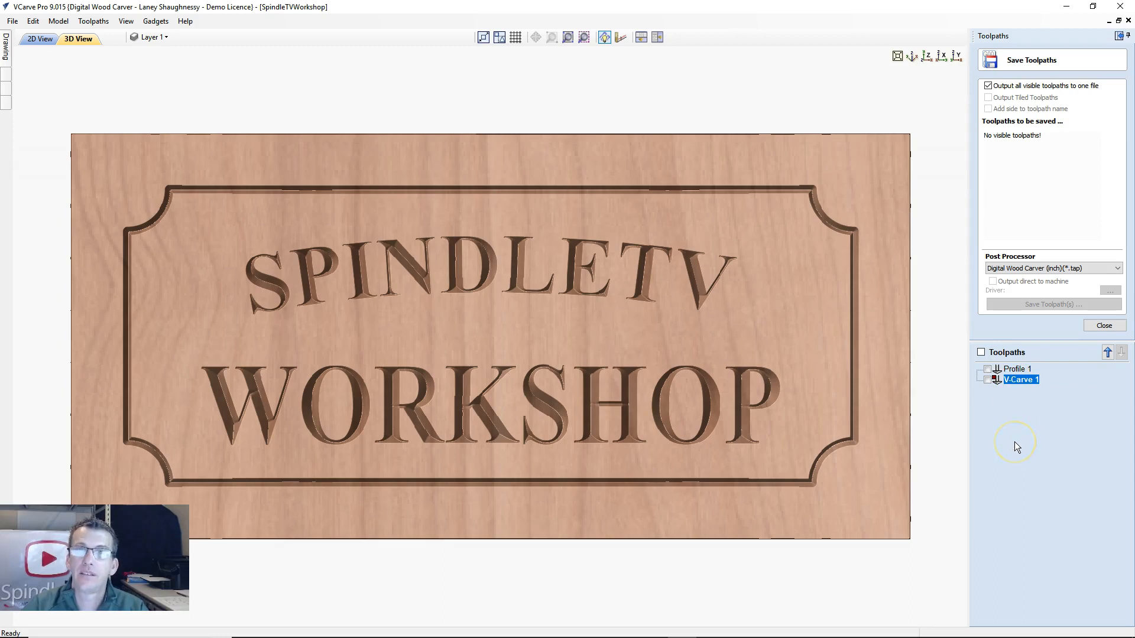
{"action": "left_click", "coordinate": [1012, 370]}
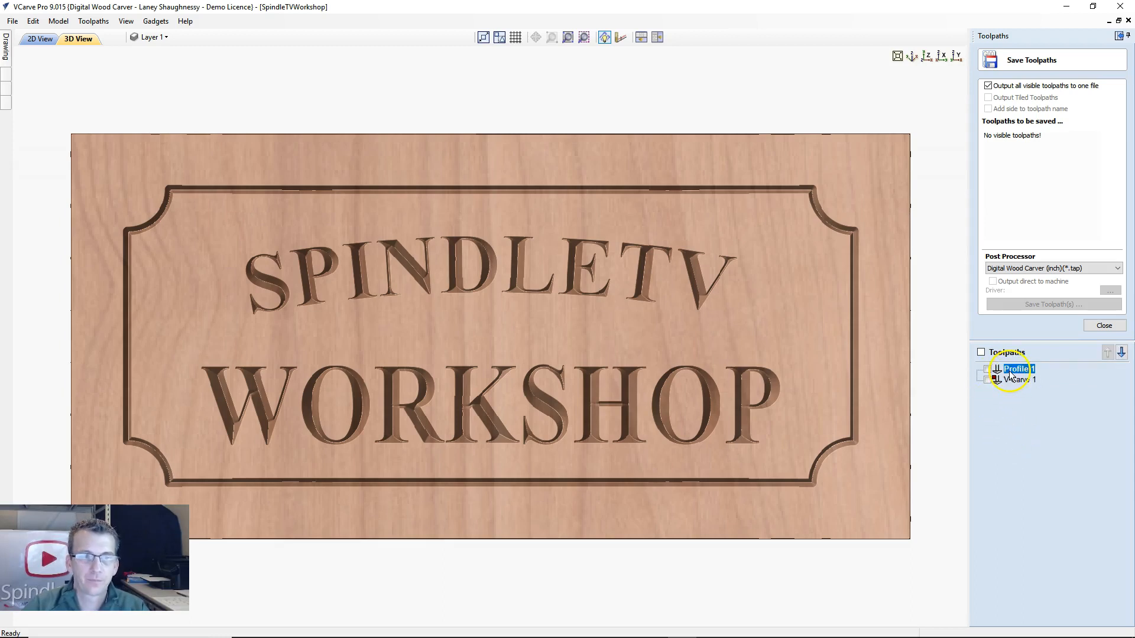
{"action": "left_click", "coordinate": [988, 85]}
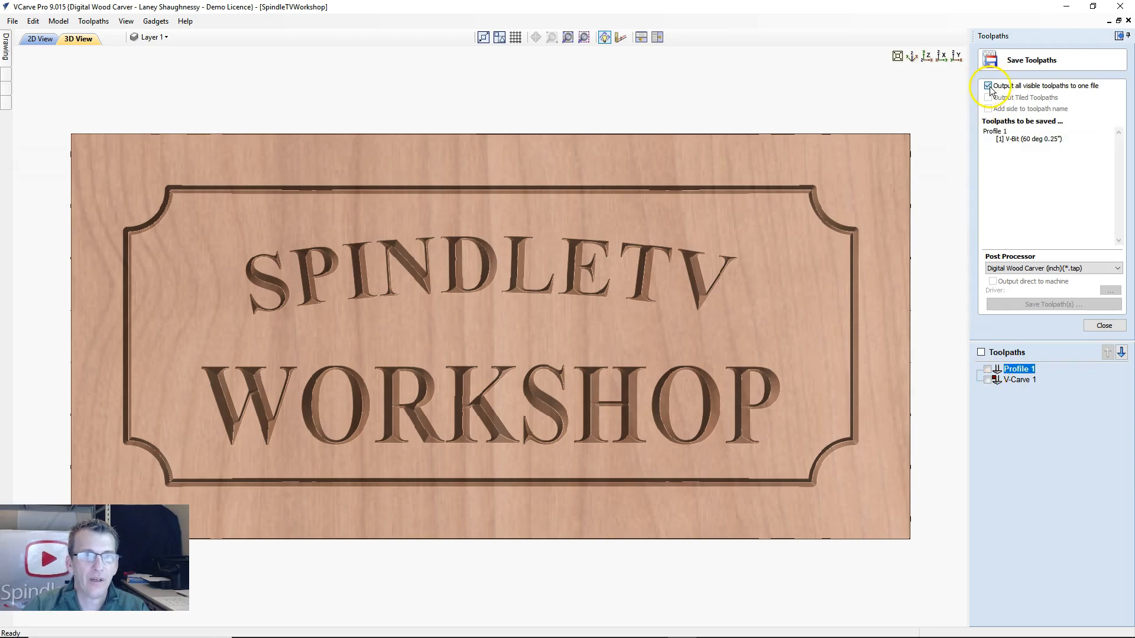
{"action": "left_click", "coordinate": [989, 87]}
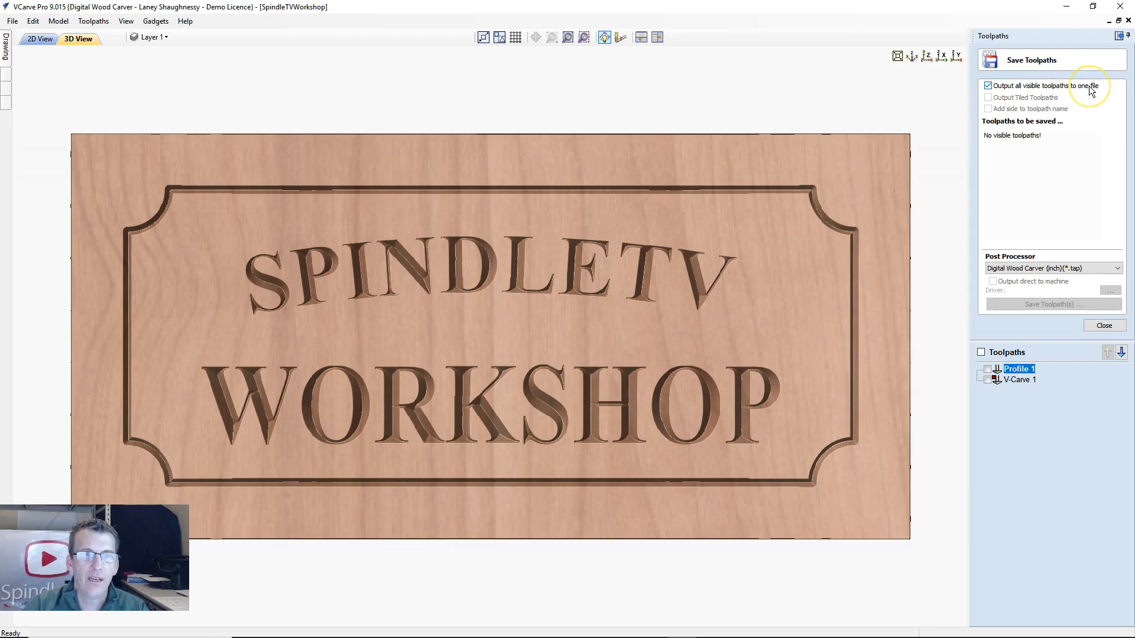
{"action": "left_click", "coordinate": [987, 370]}
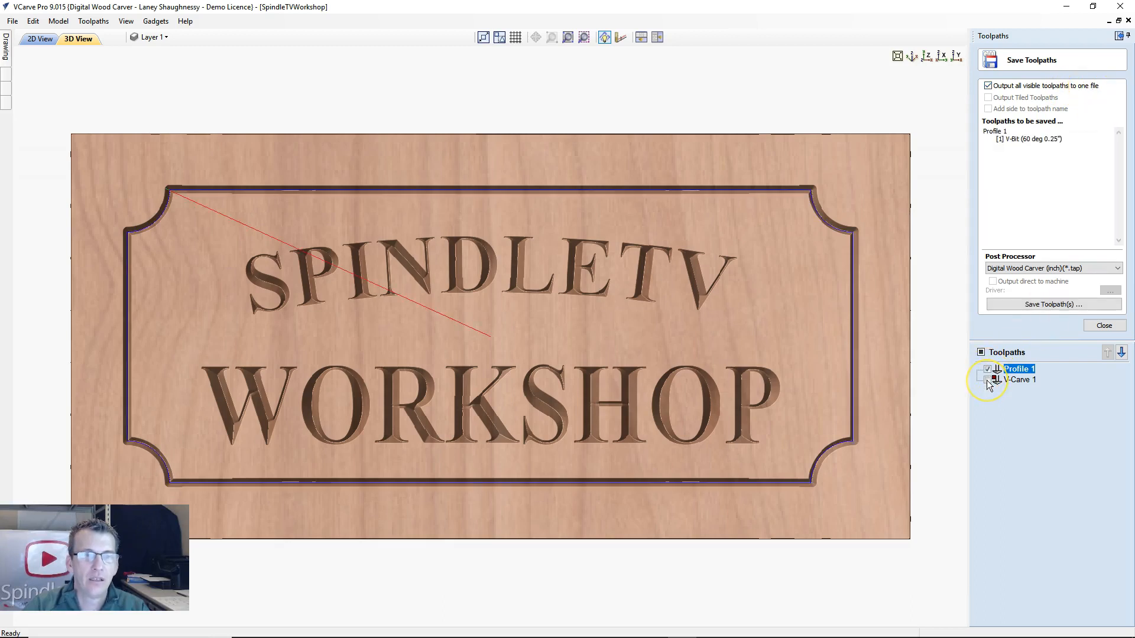
{"action": "left_click", "coordinate": [988, 380]}
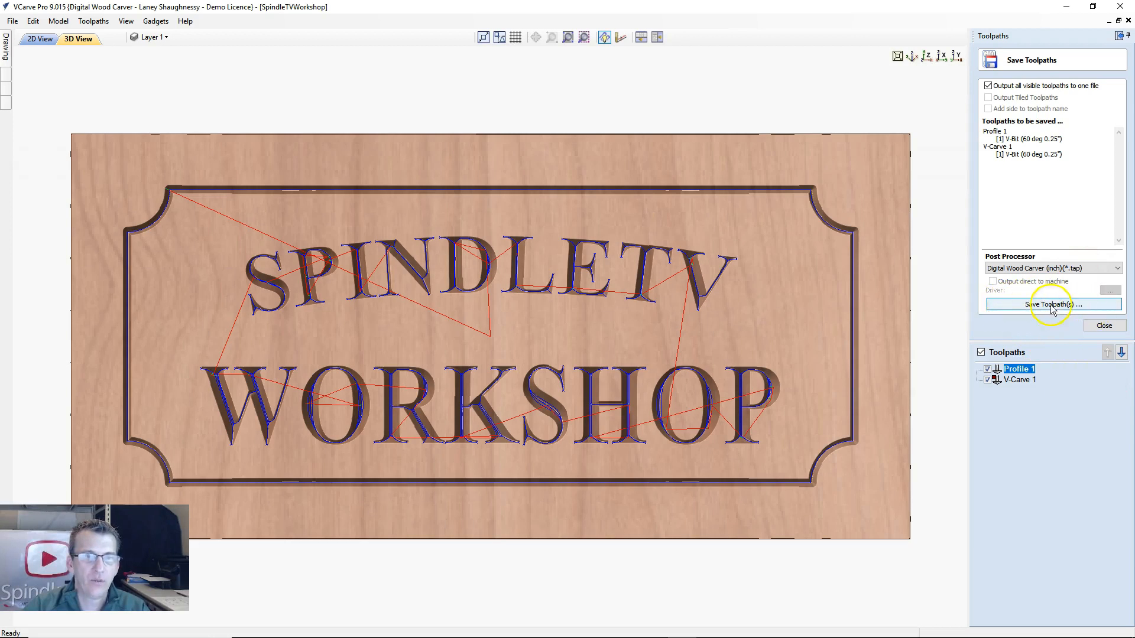
- Start saving the combined toolpaths and begin the file name with the sequence number and sign dimensions, 01_15x7.25x.75
{"action": "left_click", "coordinate": [1016, 304]}
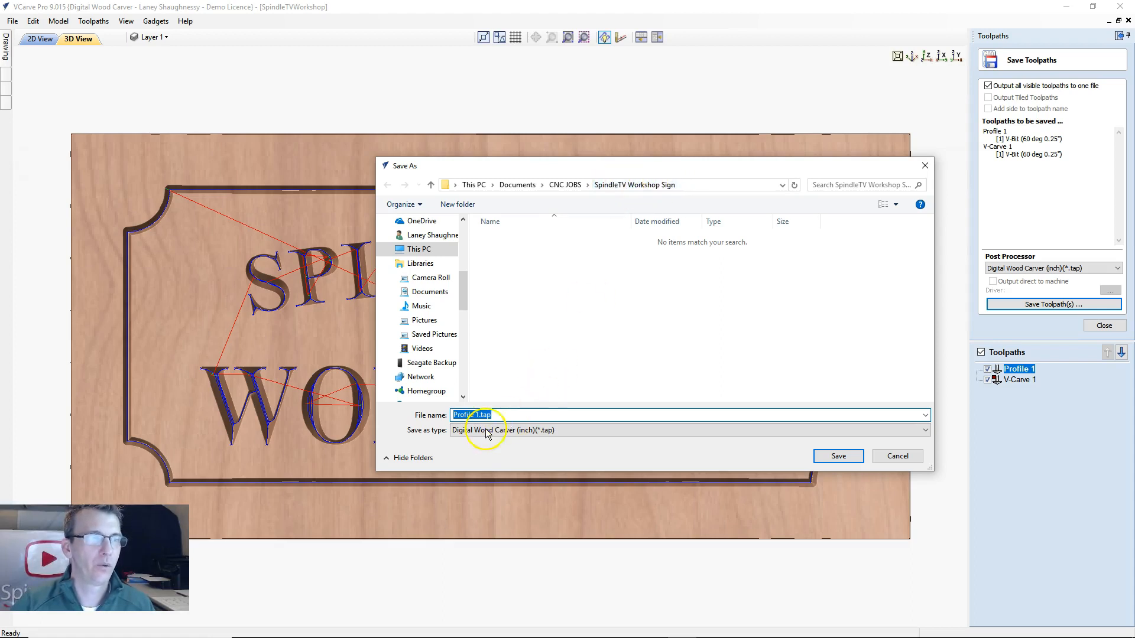
{"action": "left_click_drag", "start_coordinate": [495, 415], "coordinate": [456, 416]}
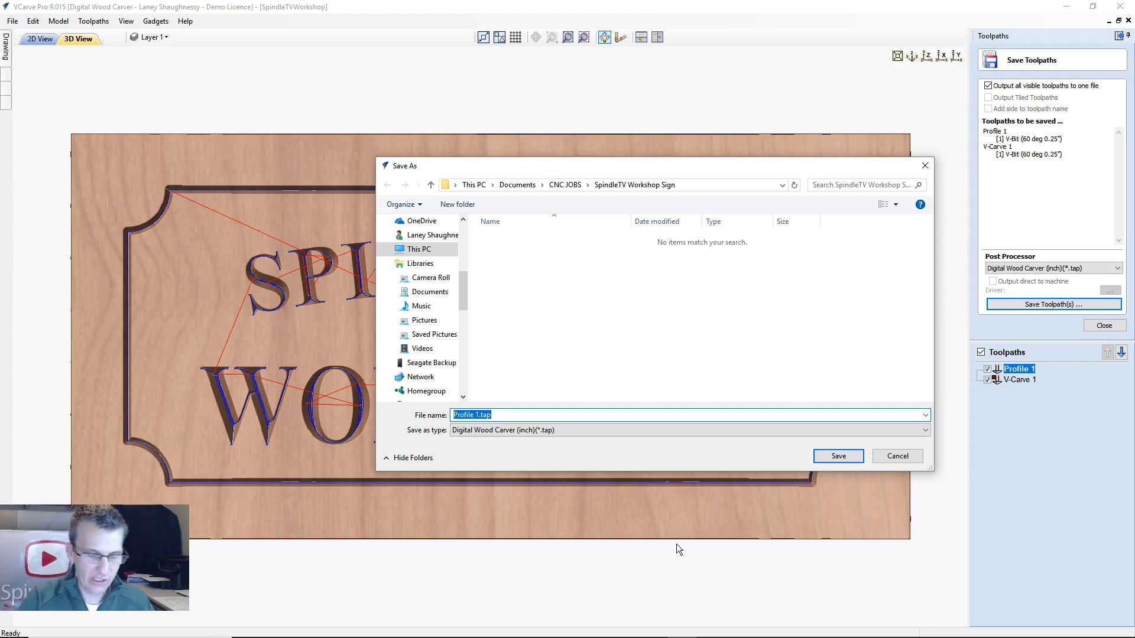
{"action": "type", "text": "01"}
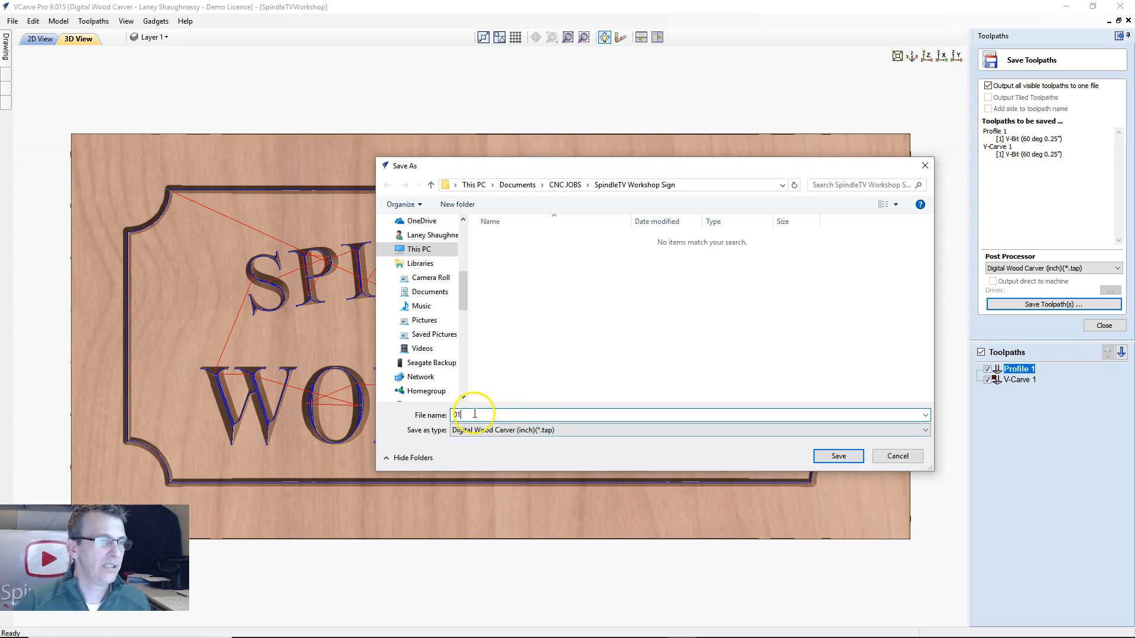
{"action": "double_click", "coordinate": [456, 415]}
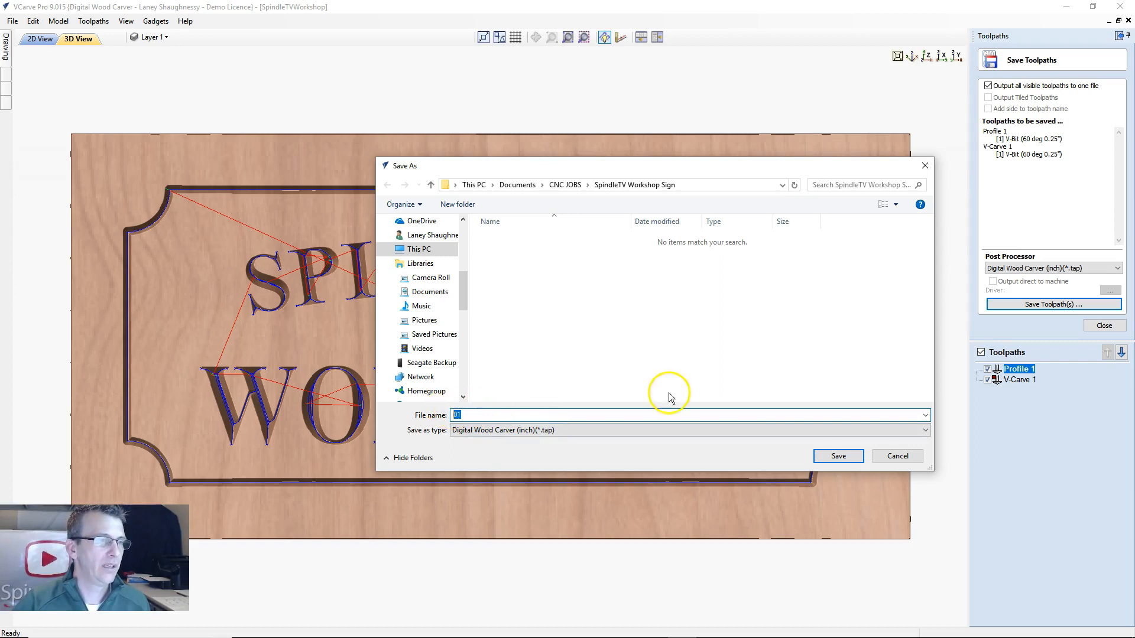
{"action": "left_click", "coordinate": [464, 415]}
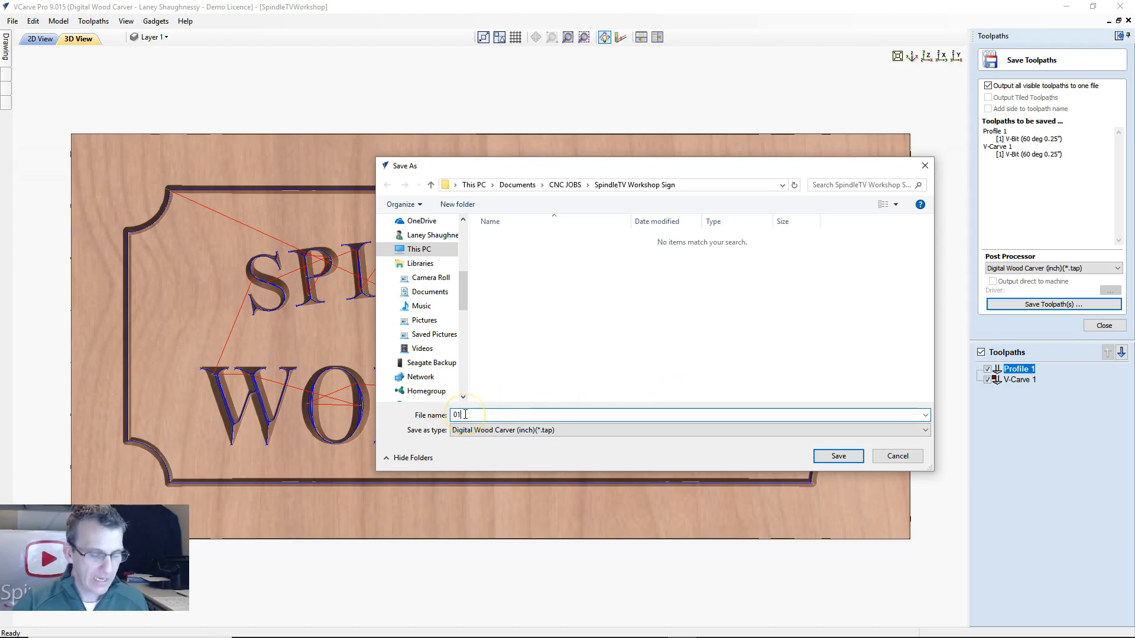
{"action": "type", "text": "_"}
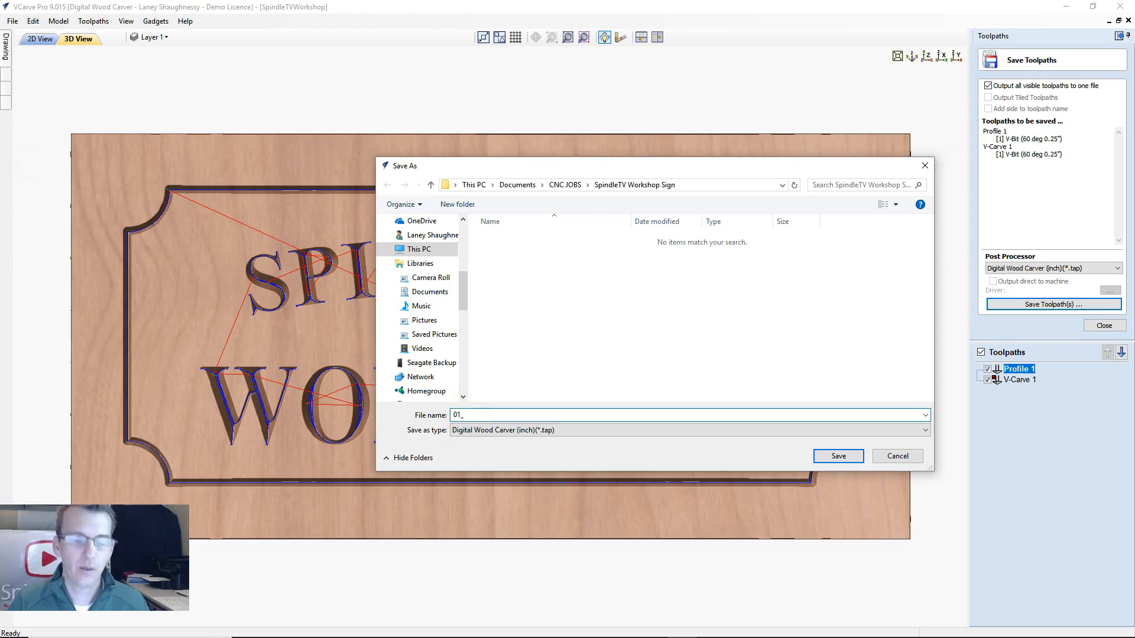
{"action": "type", "text": "12"}
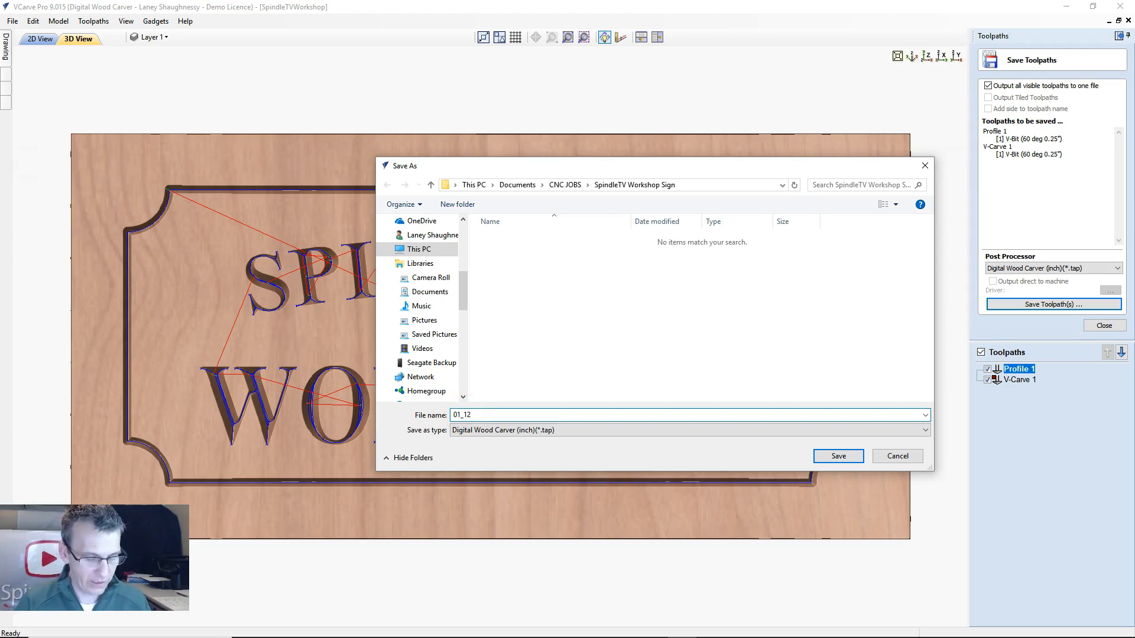
{"action": "key", "text": "BackSpace"}
{"action": "type", "text": "5x7.25x.75"}
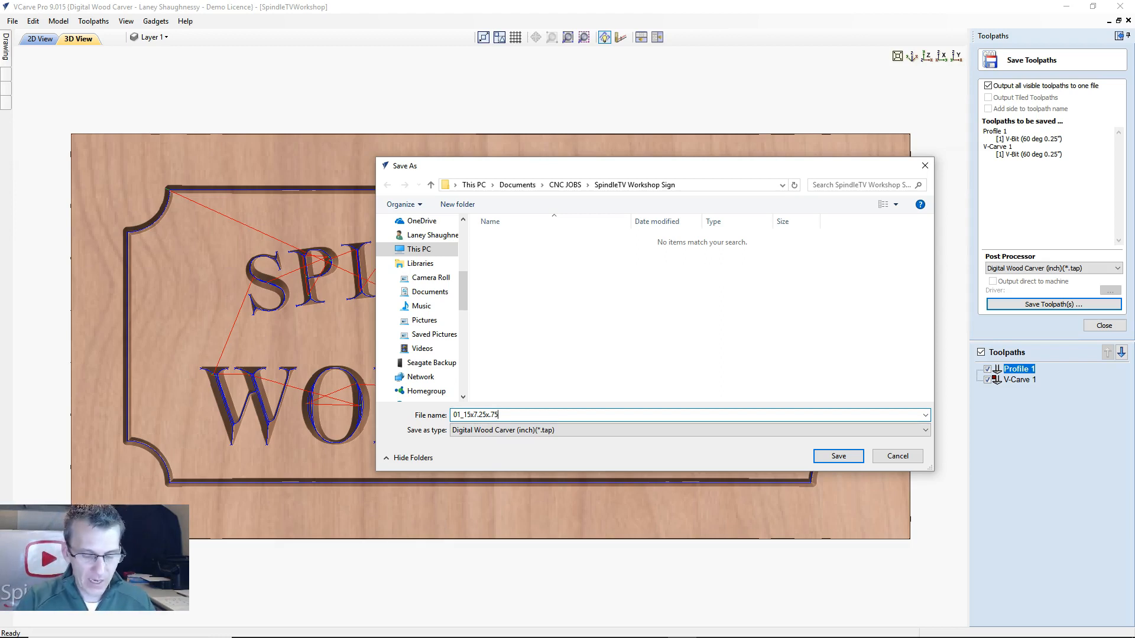
- Append the project name and bit to the toolpath file name, making it 01_15x7.25x.75_SpindleTVWorkshop_60DegVBit
{"action": "type", "text": "_"}
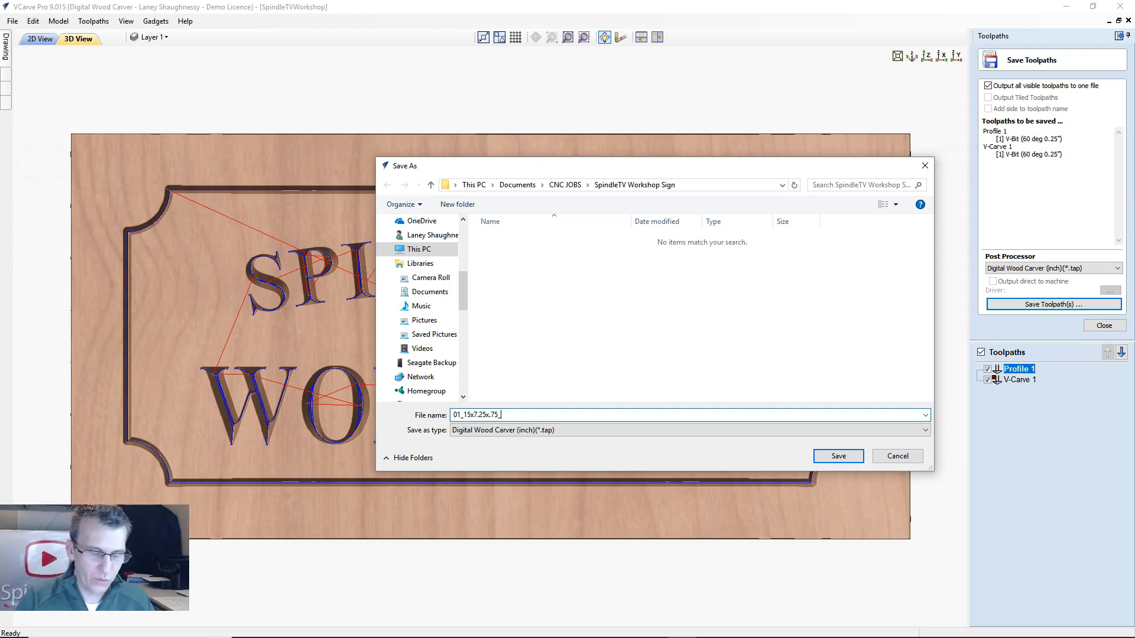
{"action": "type", "text": "Spindle"}
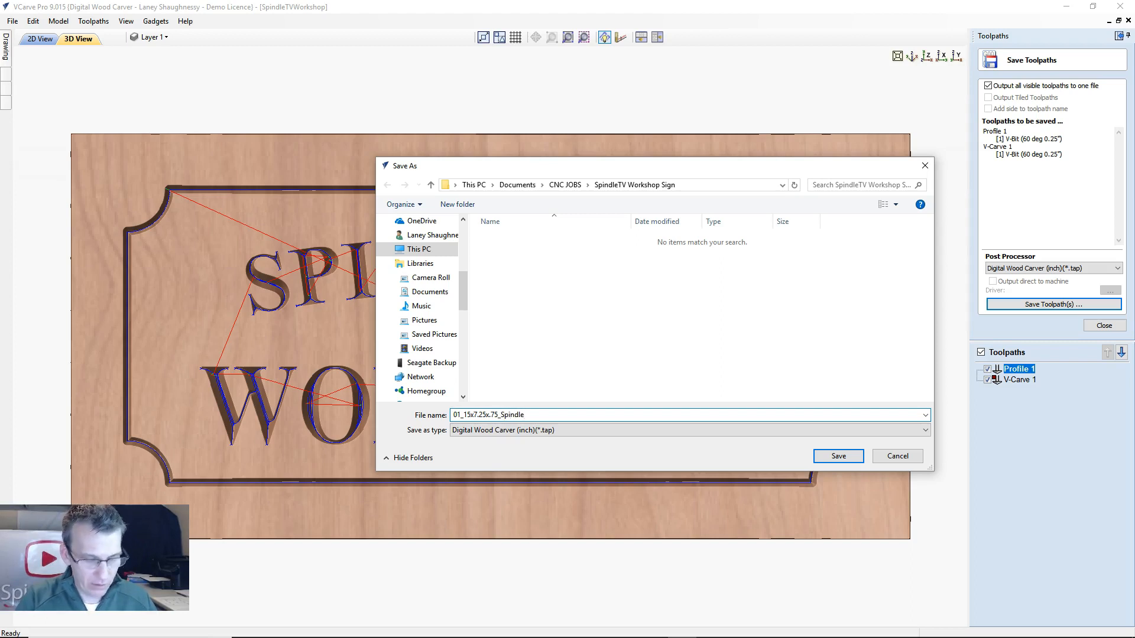
{"action": "type", "text": "TV"}
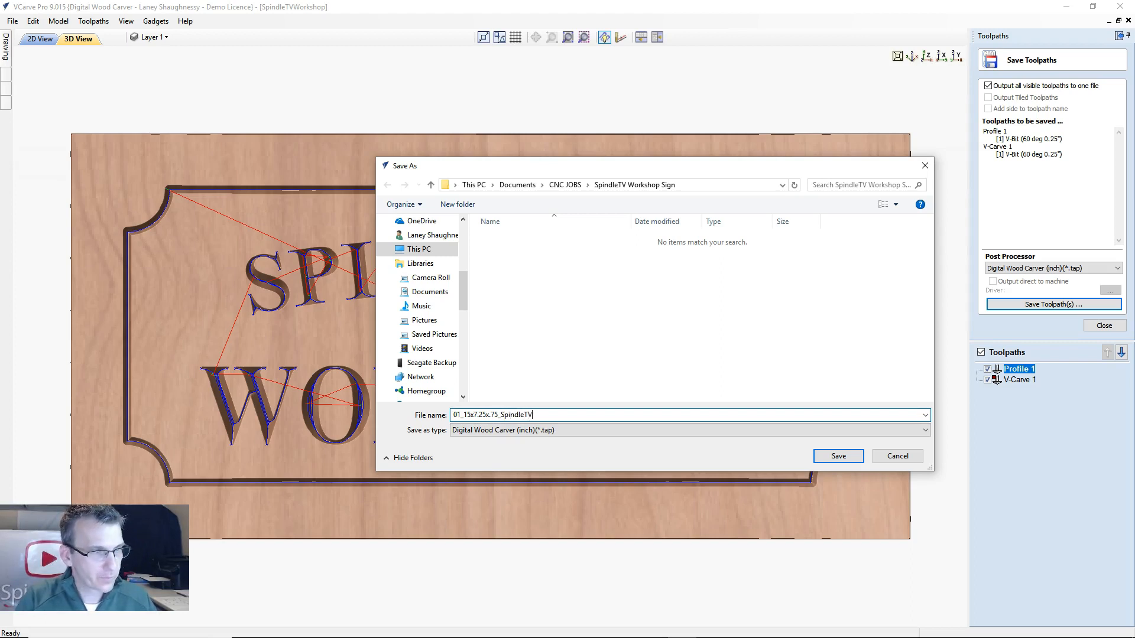
{"action": "type", "text": "Workshop_"}
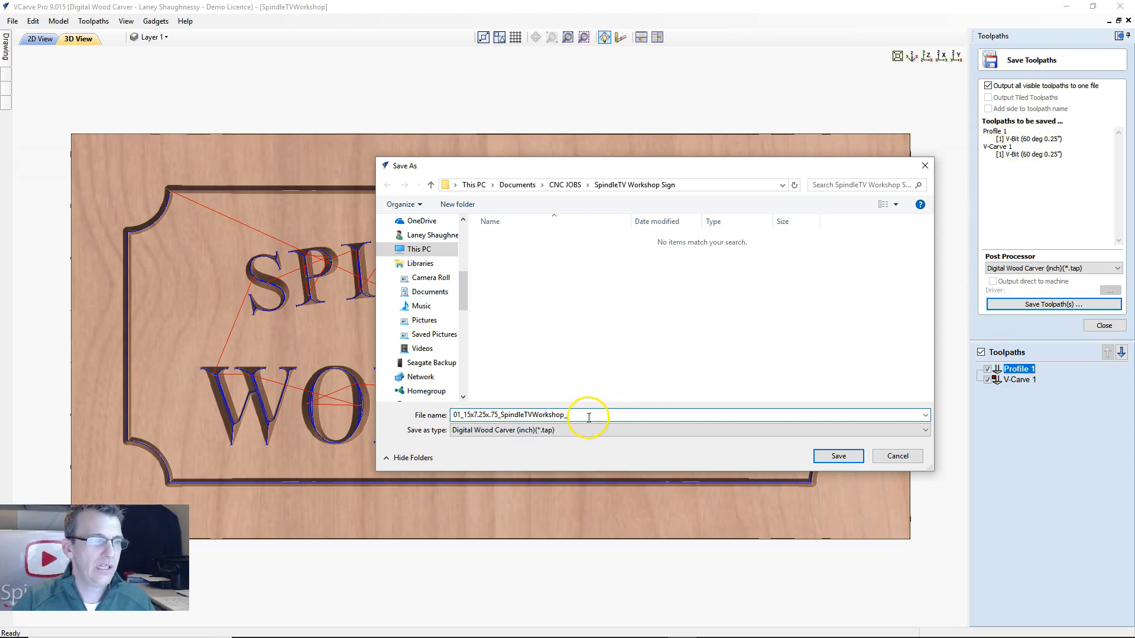
{"action": "type", "text": "60"}
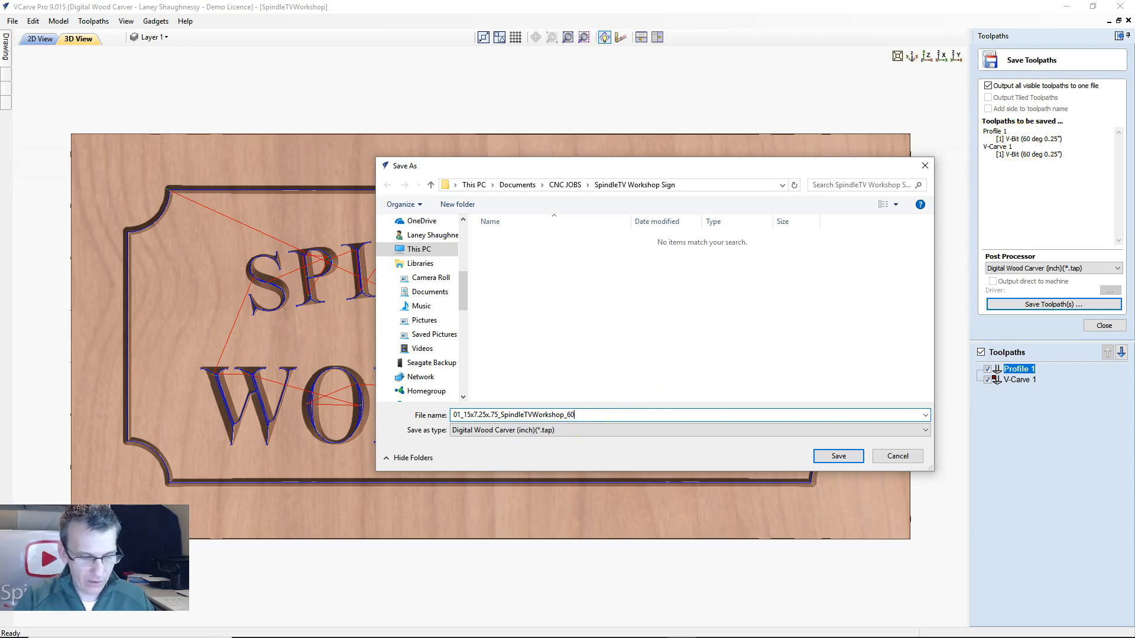
{"action": "type", "text": "DegVBit"}
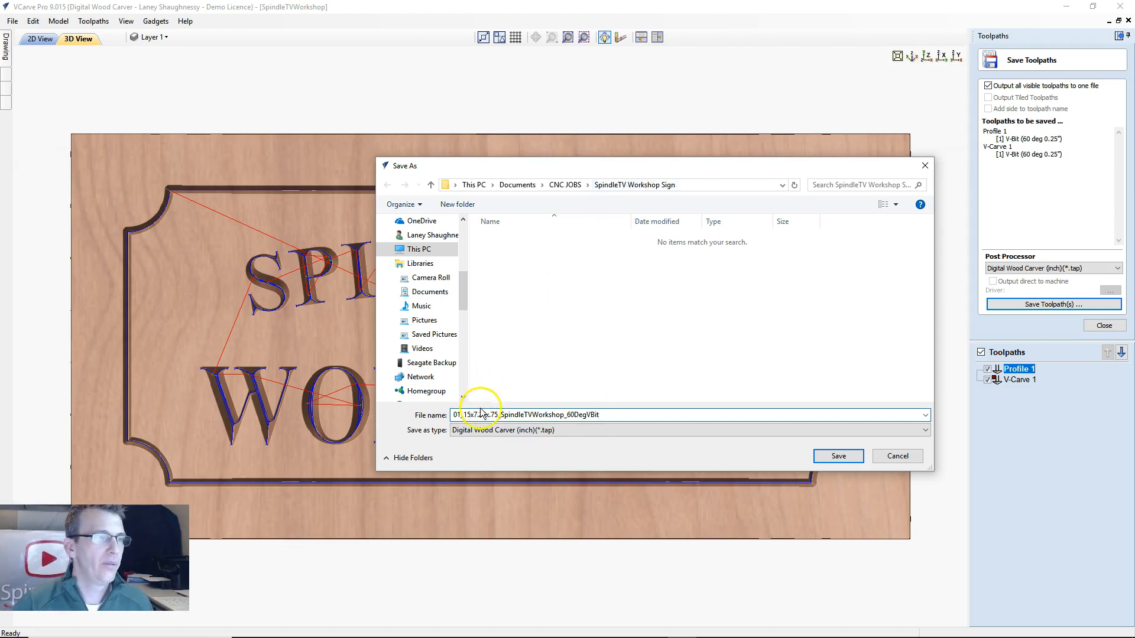
- Review the number, dimensions and bit parts of the file name, and save the .tap file in the SpindleTV Workshop Sign folder
{"action": "left_click_drag", "start_coordinate": [462, 417], "coordinate": [496, 415]}
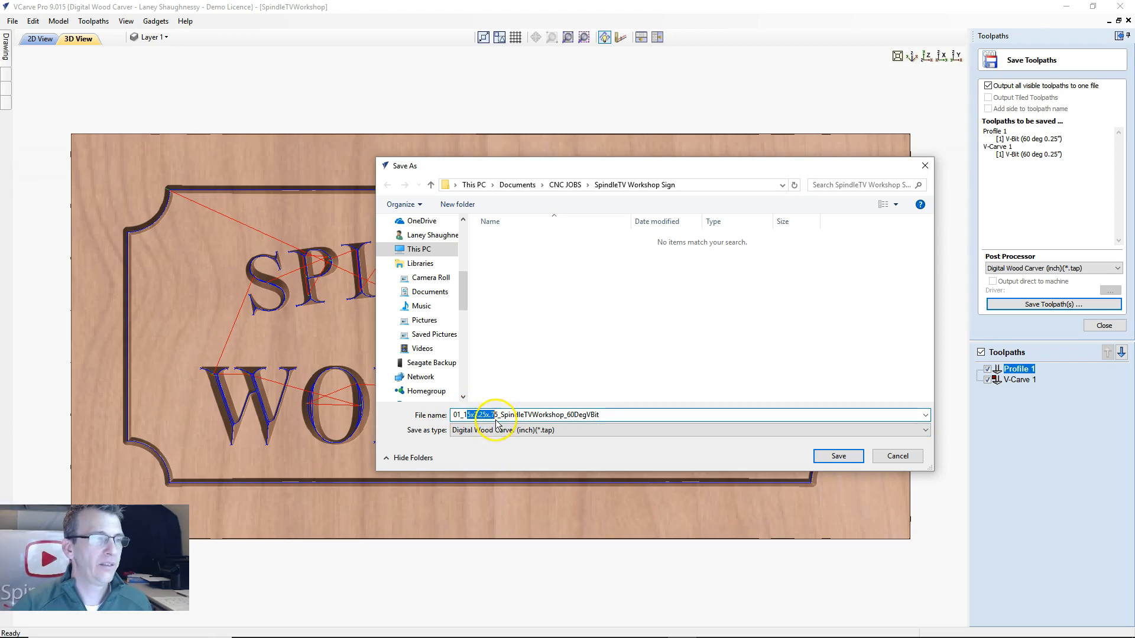
{"action": "left_click_drag", "start_coordinate": [570, 416], "coordinate": [600, 420]}
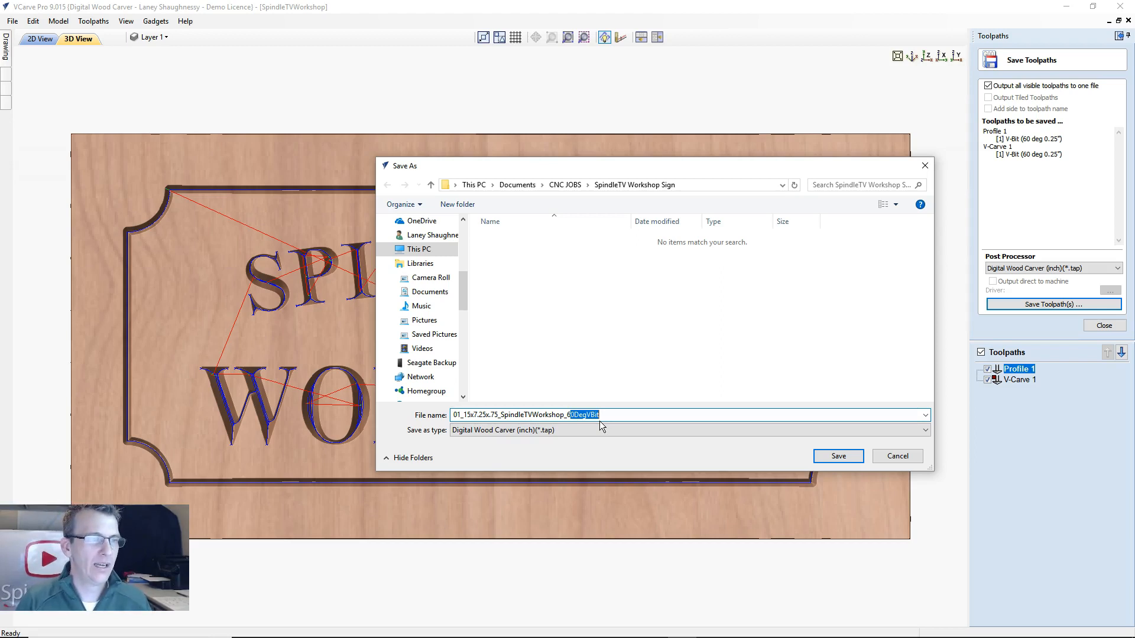
{"action": "left_click", "coordinate": [602, 414]}
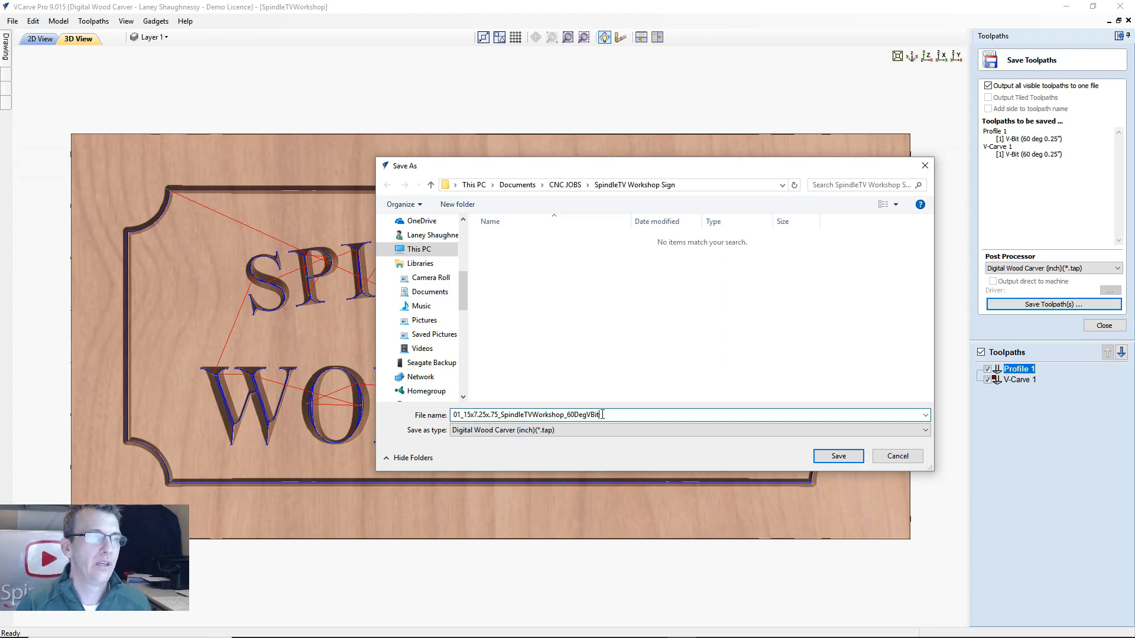
{"action": "left_click", "coordinate": [460, 414]}
{"action": "key", "text": "shift+Home"}
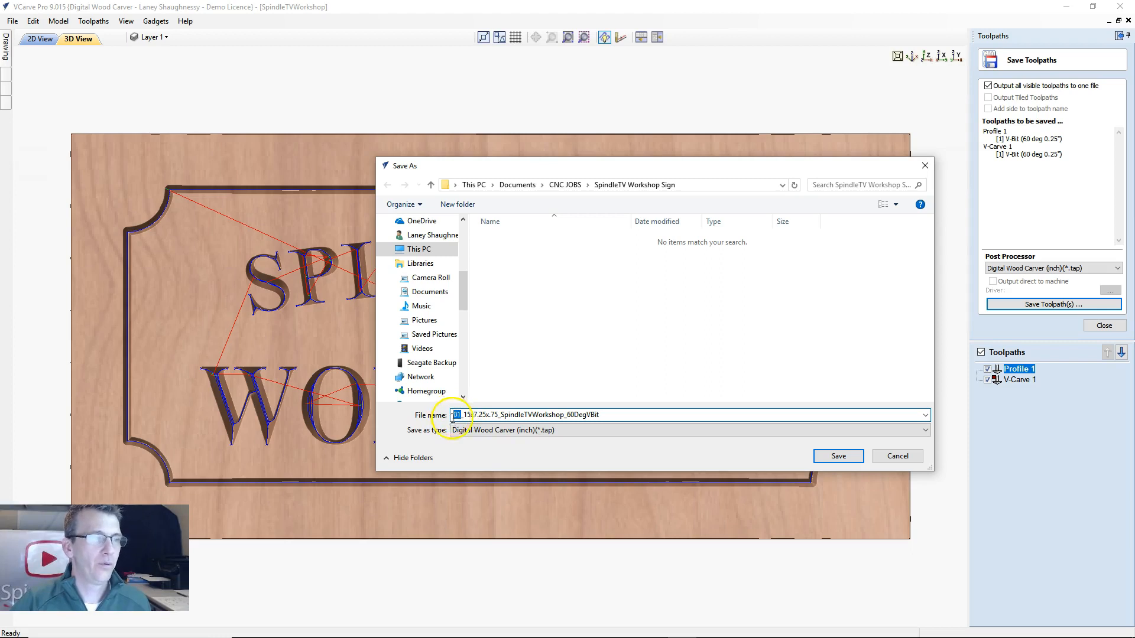
{"action": "left_click_drag", "start_coordinate": [466, 415], "coordinate": [499, 415]}
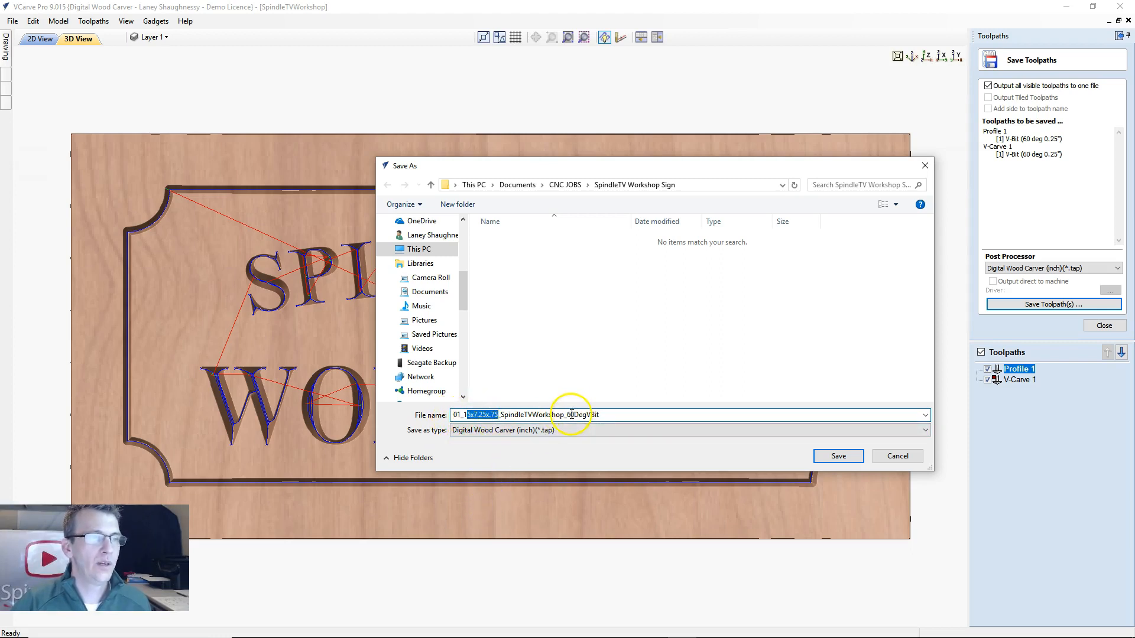
{"action": "left_click_drag", "start_coordinate": [568, 415], "coordinate": [606, 414]}
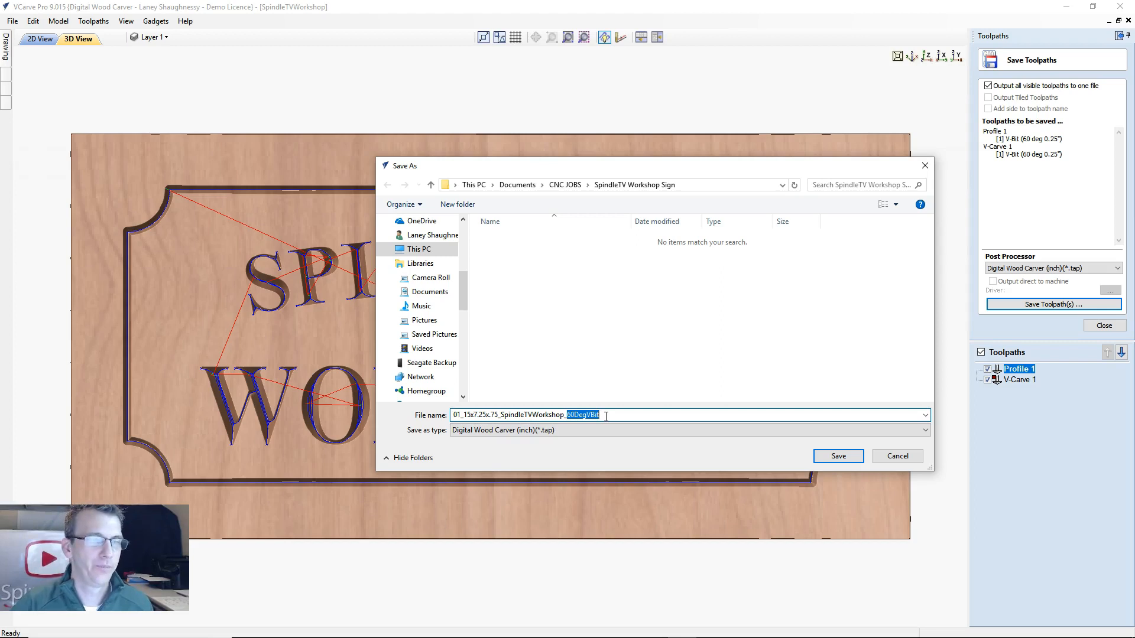
{"action": "left_click", "coordinate": [825, 460]}
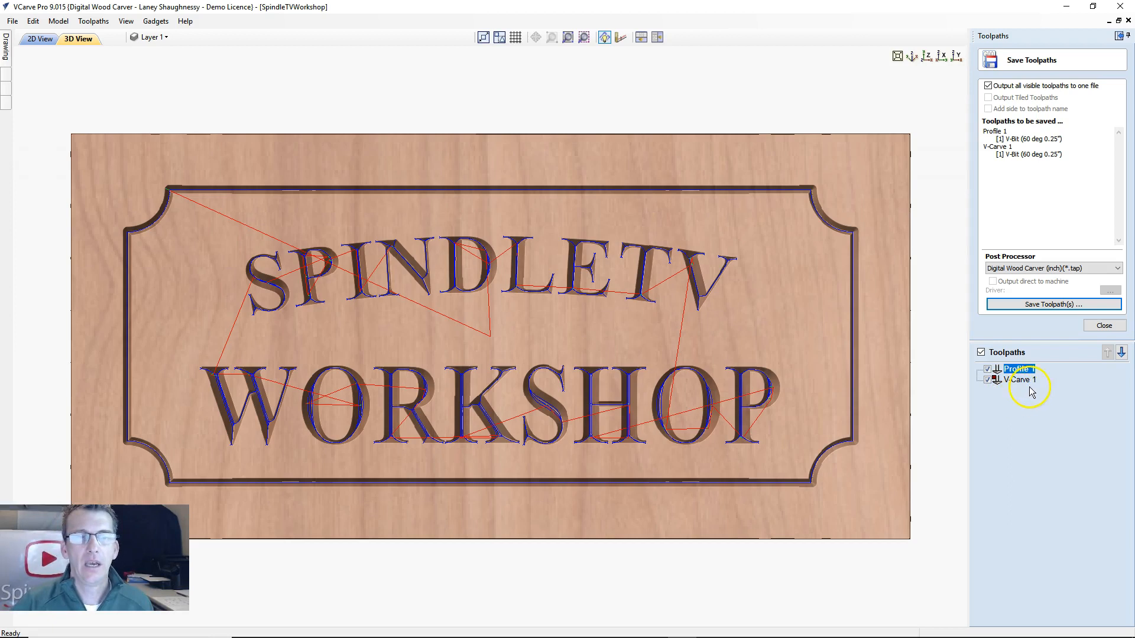
{"action": "left_click", "coordinate": [1106, 331]}
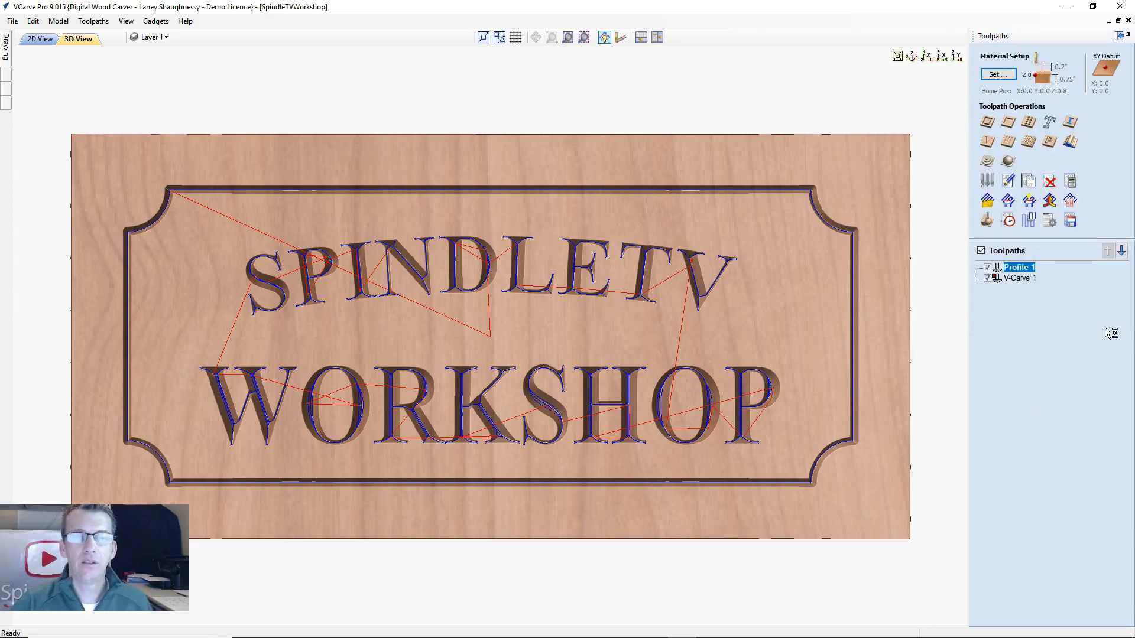
- Open the toolpath preview and hide both toolpaths on the carved sign
{"action": "left_click", "coordinate": [988, 222]}
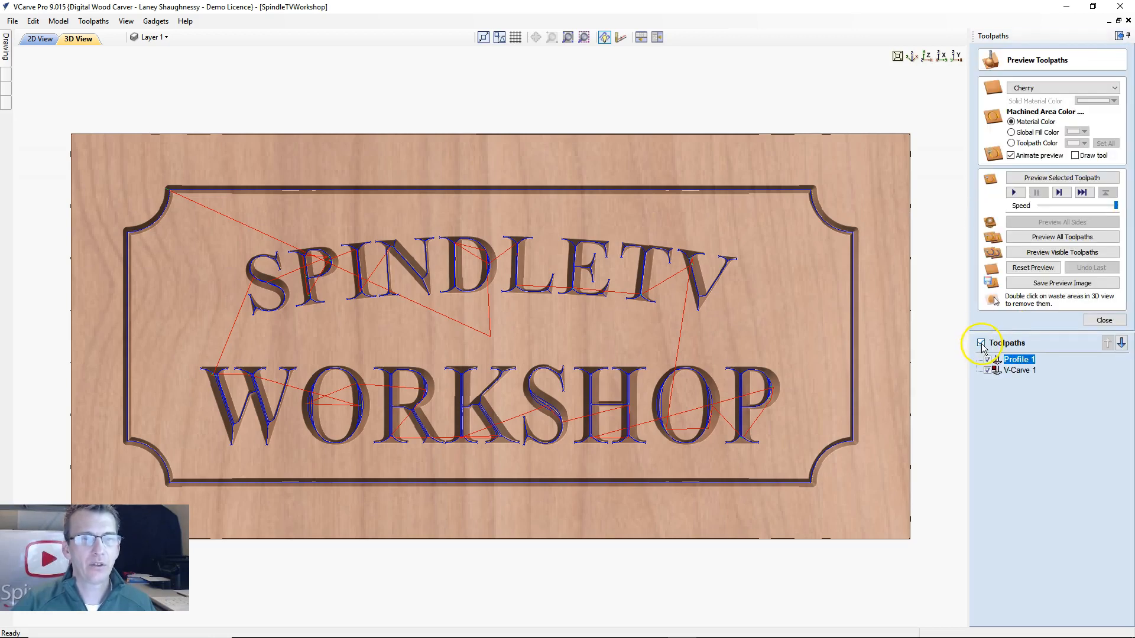
{"action": "left_click", "coordinate": [981, 344]}
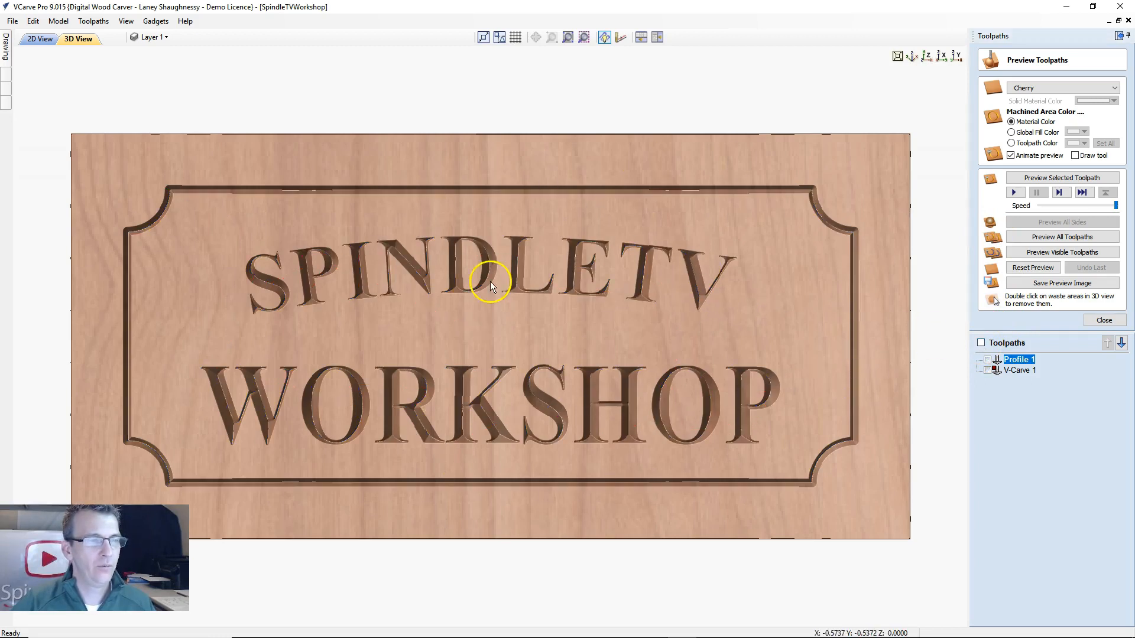
{"action": "left_click_drag", "start_coordinate": [654, 463], "coordinate": [684, 445]}
{"action": "left_click_drag", "start_coordinate": [442, 459], "coordinate": [545, 450]}
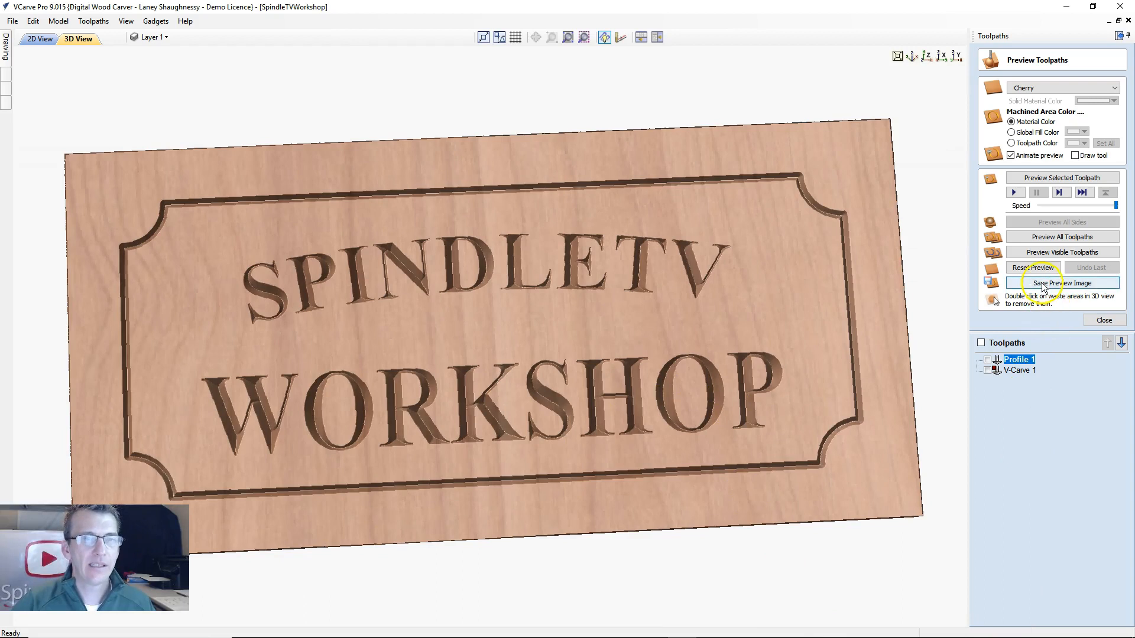
- Save the preview image as the JPEG SpindleTvWorkshop_Proof in the SpindleTV Workshop Sign folder
{"action": "left_click", "coordinate": [1062, 287]}
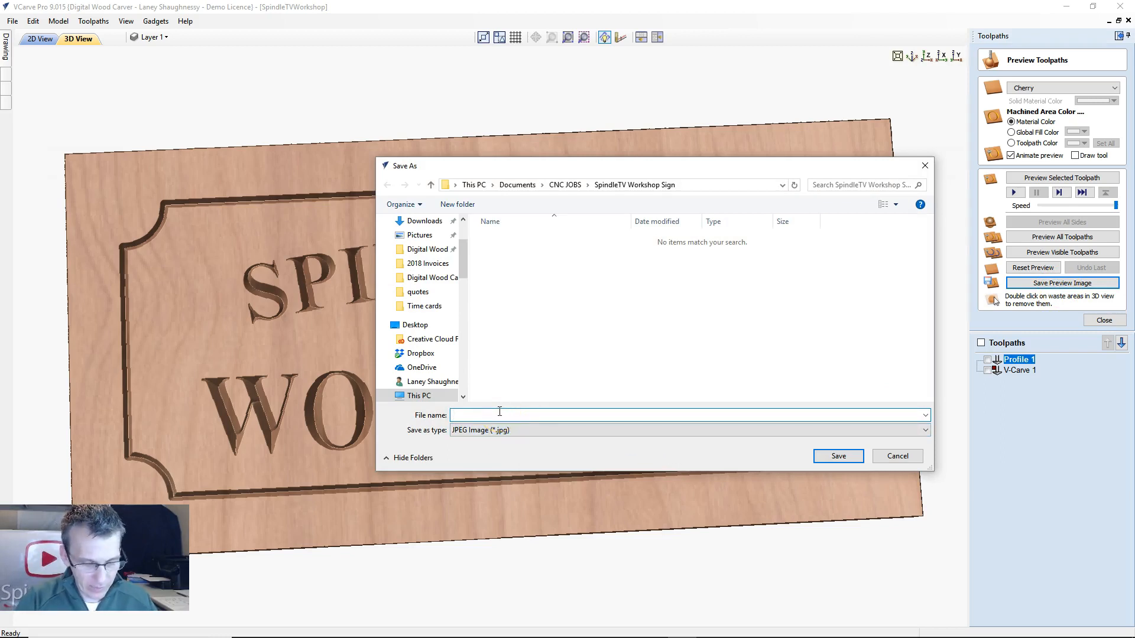
{"action": "type", "text": "SpindleTvWor"}
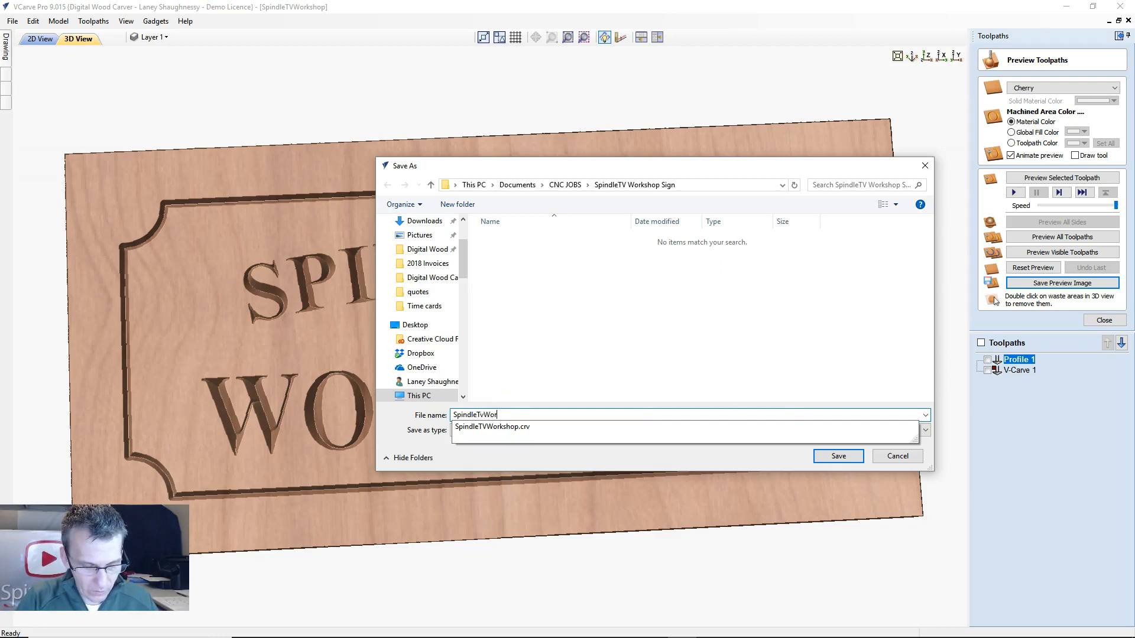
{"action": "type", "text": "kshop"}
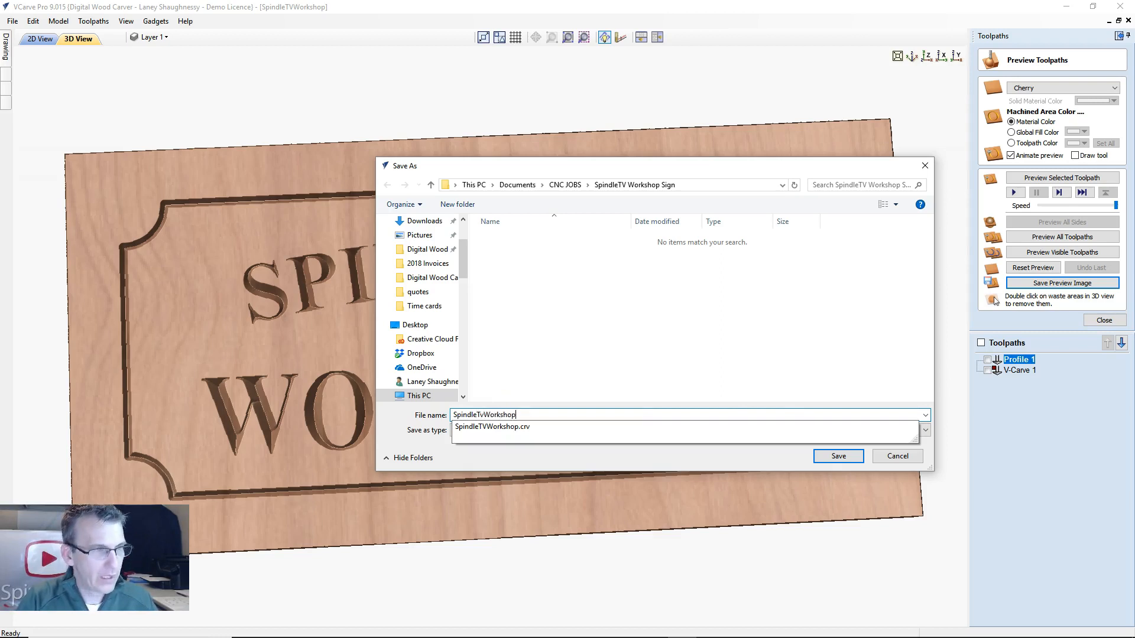
{"action": "type", "text": "_Proof"}
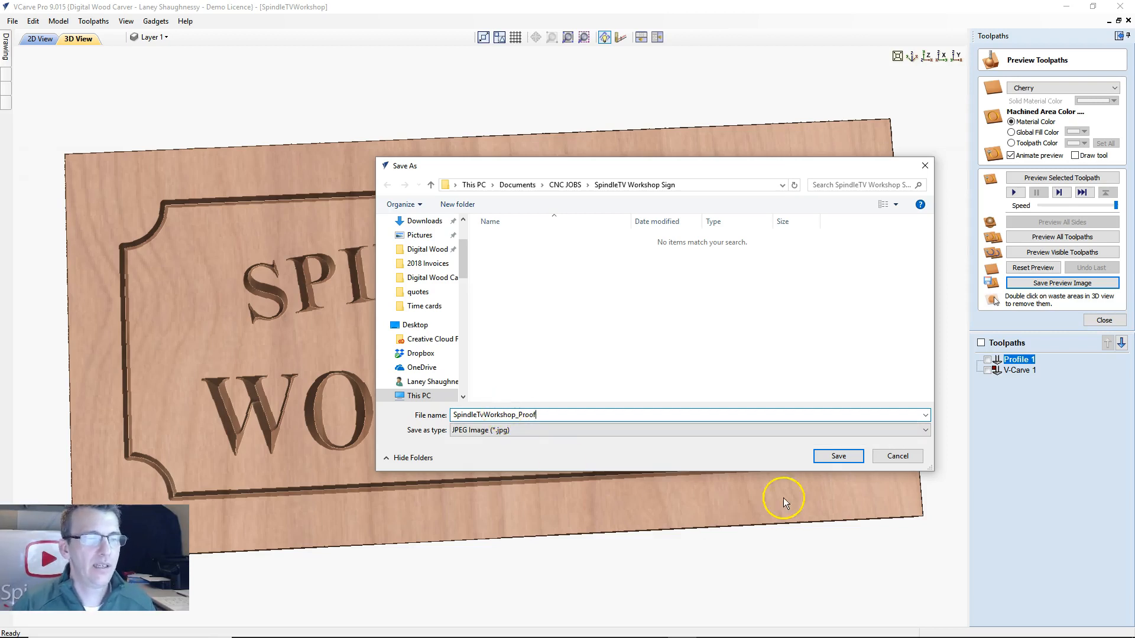
{"action": "left_click", "coordinate": [846, 459]}
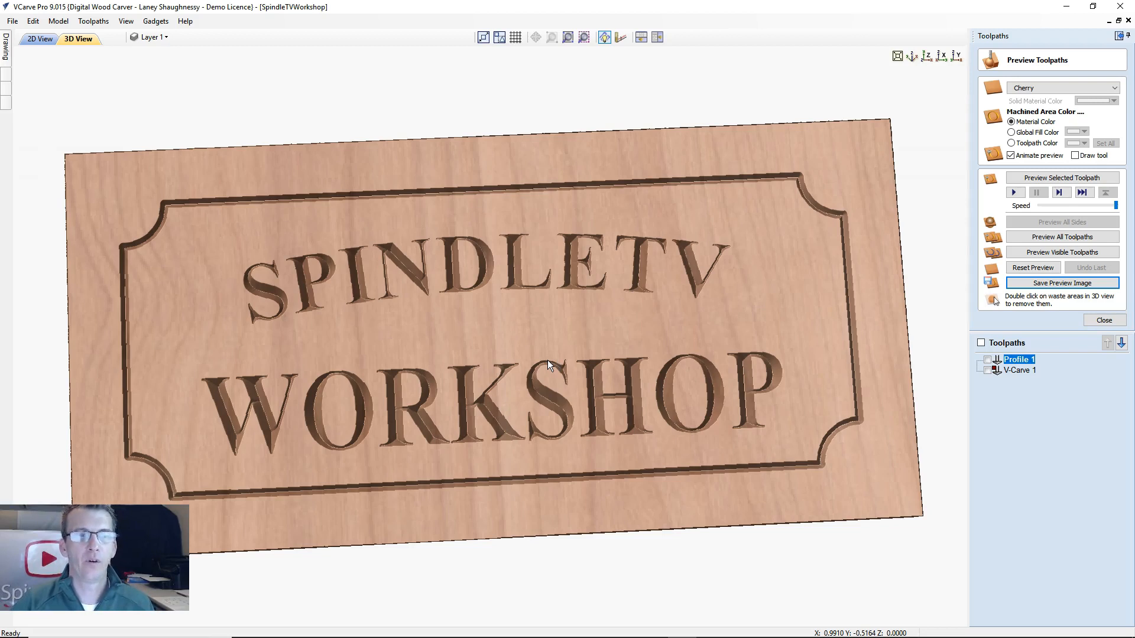
{"action": "left_click", "coordinate": [591, 370]}
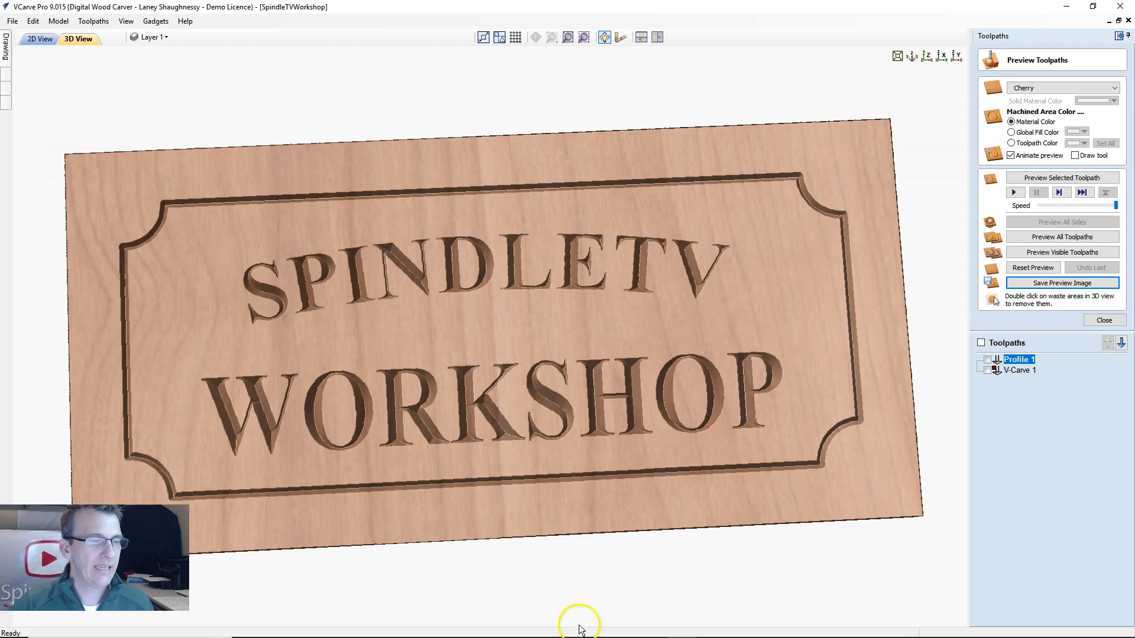
- Switch to File Explorer and open the SpindleTV Workshop Sign folder inside Documents > CNC JOBS
{"action": "mouse_move", "coordinate": [579, 630]}
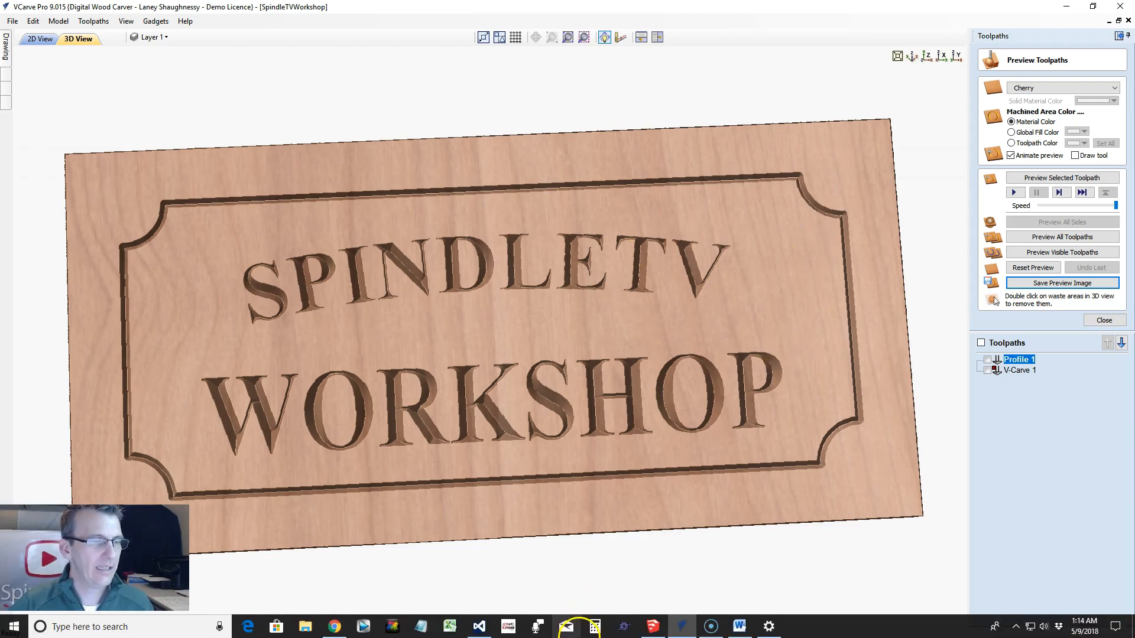
{"action": "left_click", "coordinate": [307, 631]}
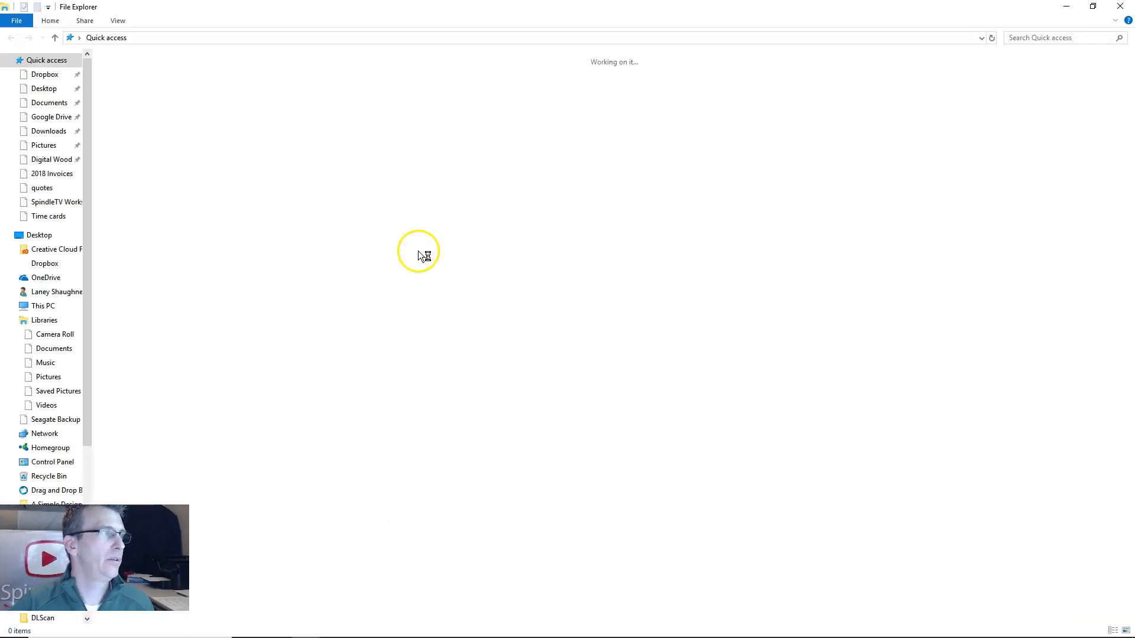
{"action": "left_click", "coordinate": [47, 104]}
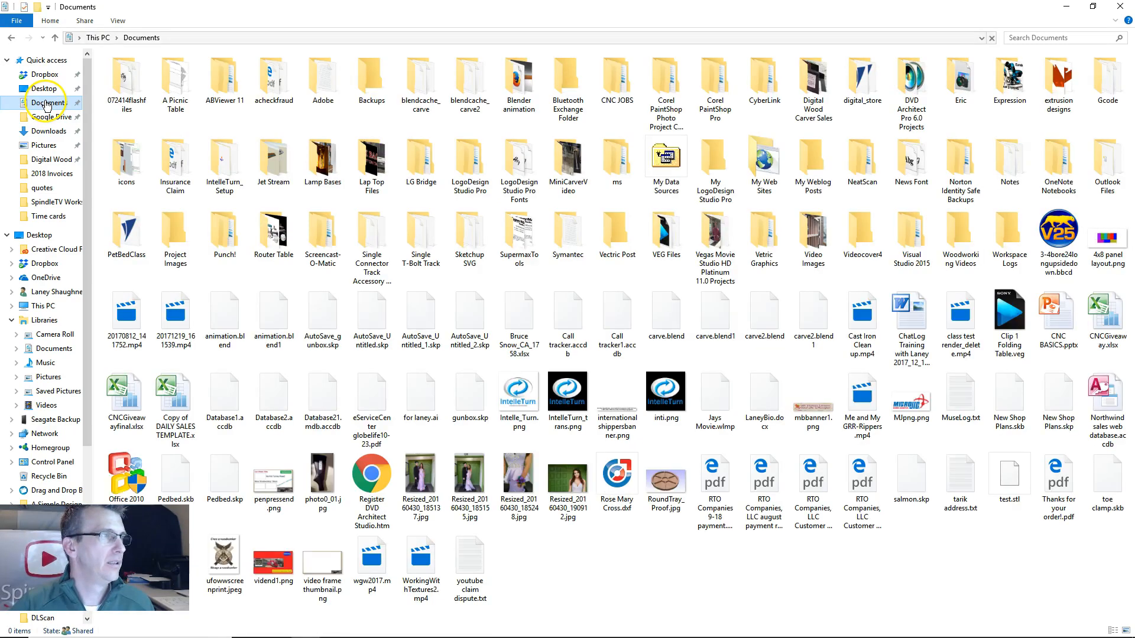
{"action": "left_click", "coordinate": [620, 97]}
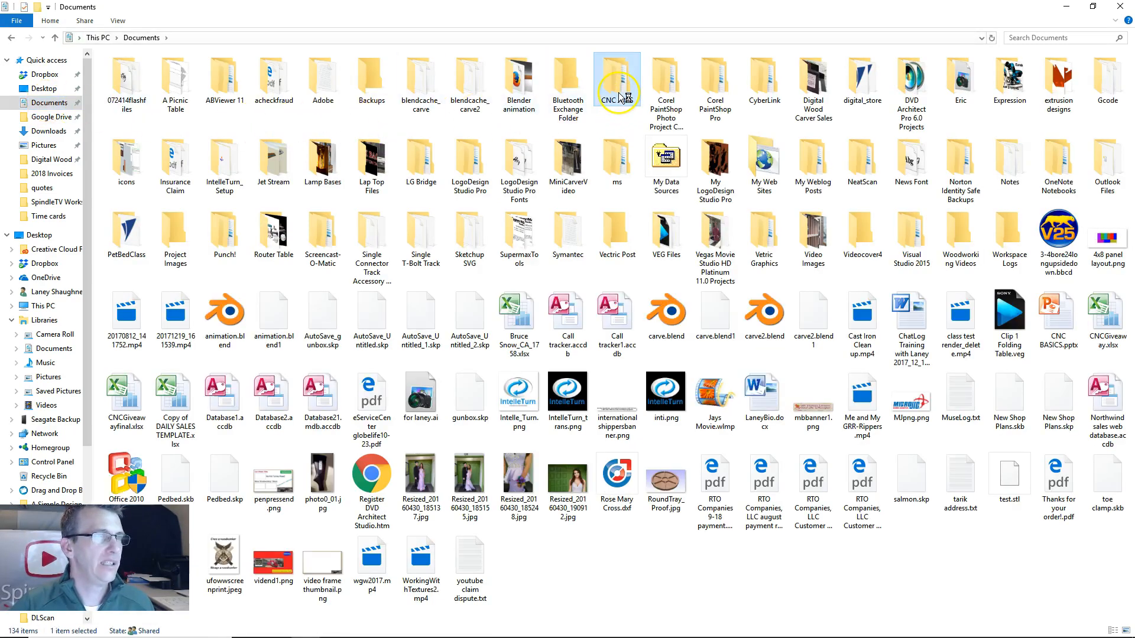
{"action": "double_click", "coordinate": [620, 97]}
{"action": "double_click", "coordinate": [135, 75]}
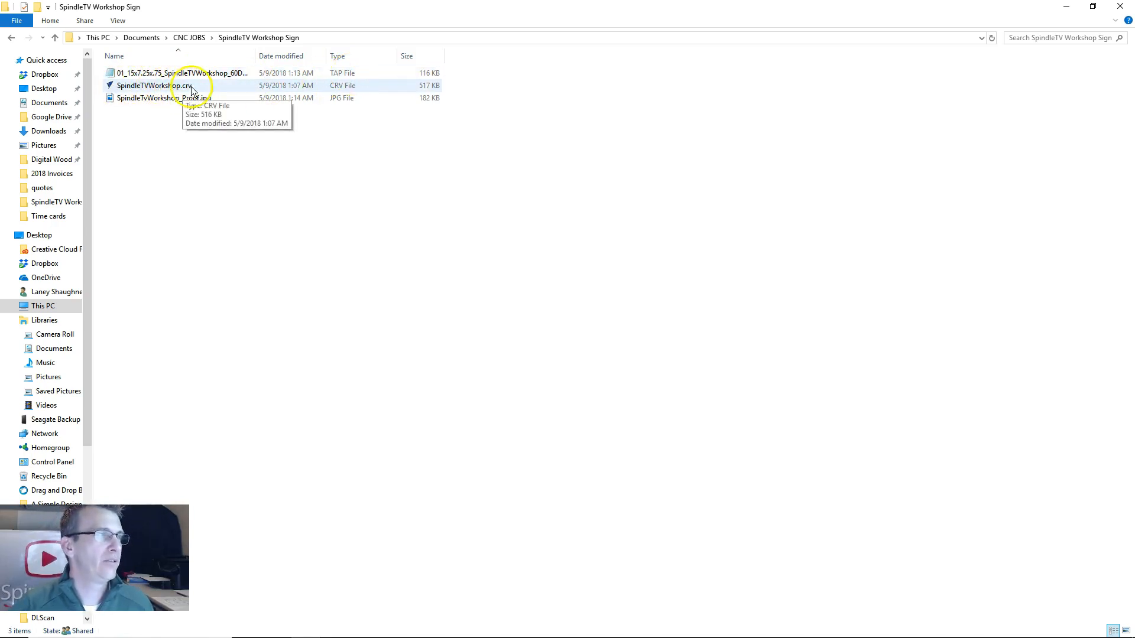
- Check the file types of the saved toolpath, VCarve project and proof image files in the job folder
{"action": "left_click", "coordinate": [341, 89]}
{"action": "left_click", "coordinate": [340, 91]}
{"action": "left_click", "coordinate": [352, 92]}
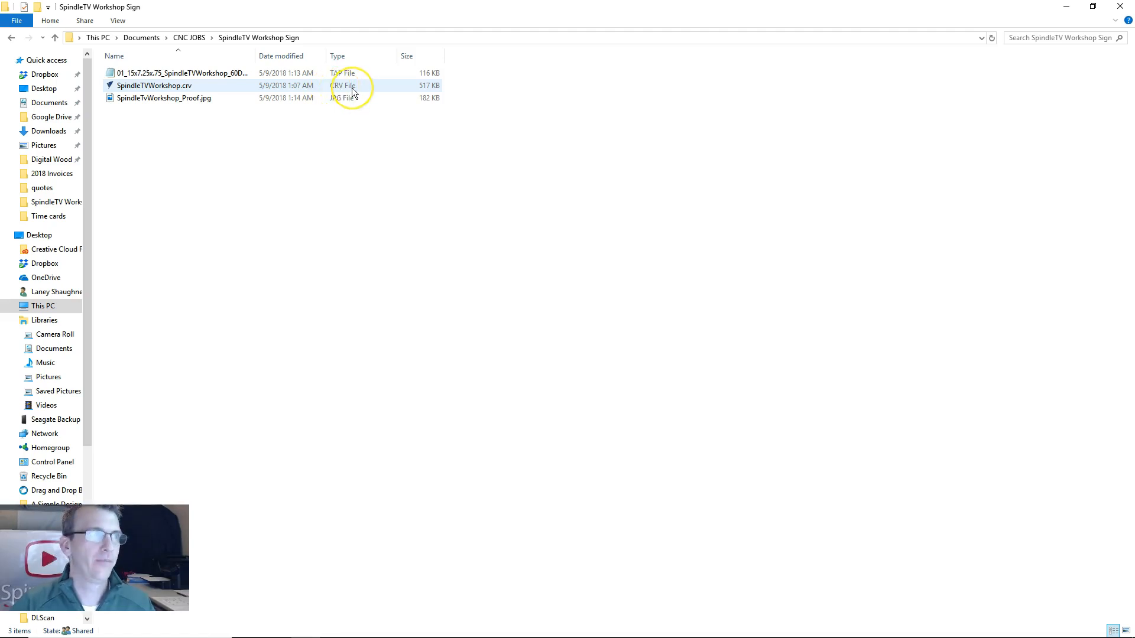
{"action": "left_click", "coordinate": [336, 100]}
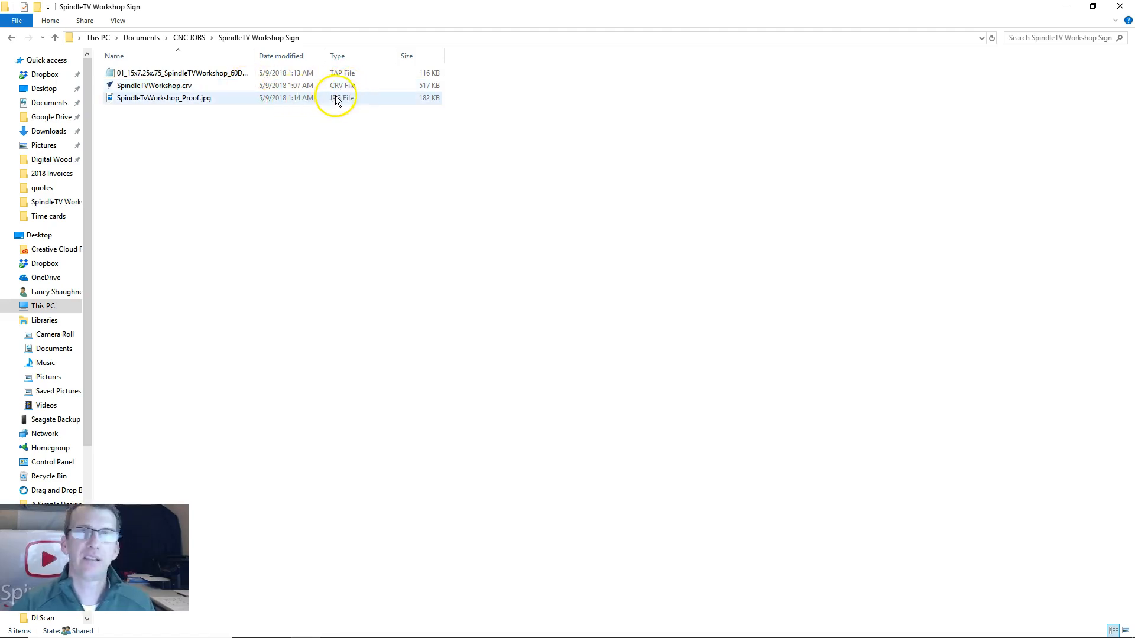
{"action": "left_click", "coordinate": [344, 90]}
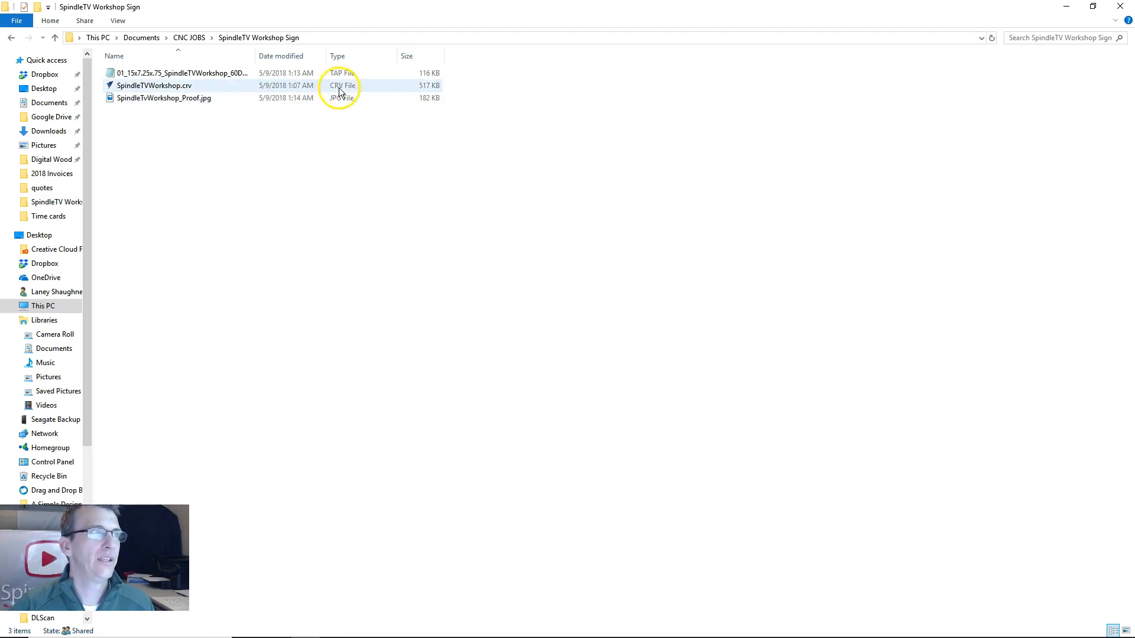
{"action": "left_click", "coordinate": [329, 97]}
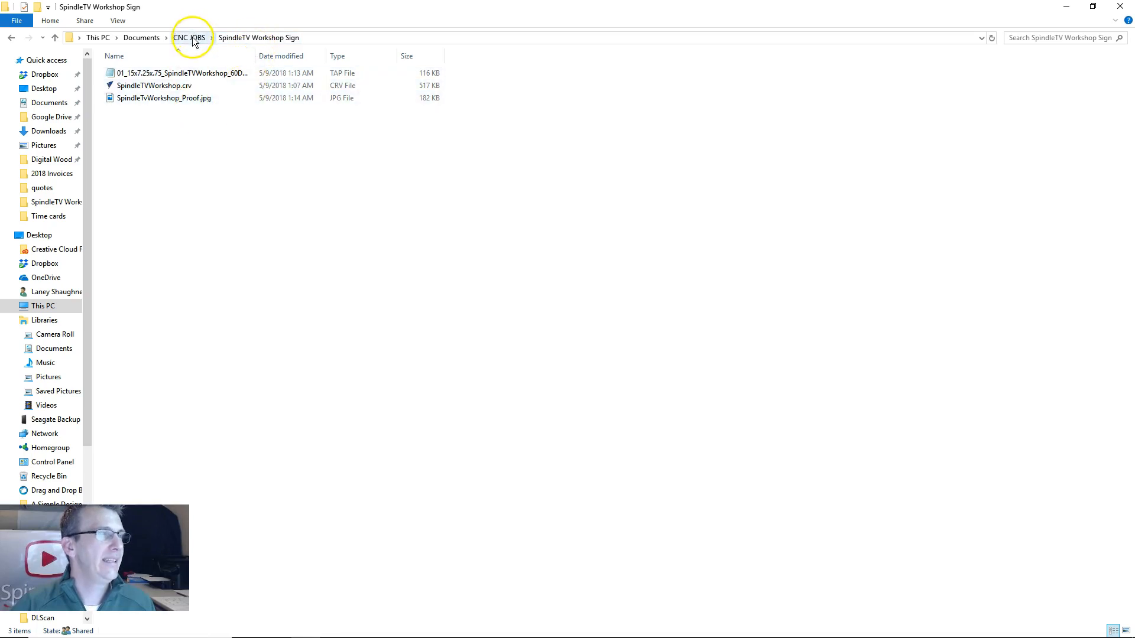
- Go up to the CNC JOBS folder to review its job folders, and reopen SpindleTV Workshop Sign
{"action": "left_click", "coordinate": [191, 37]}
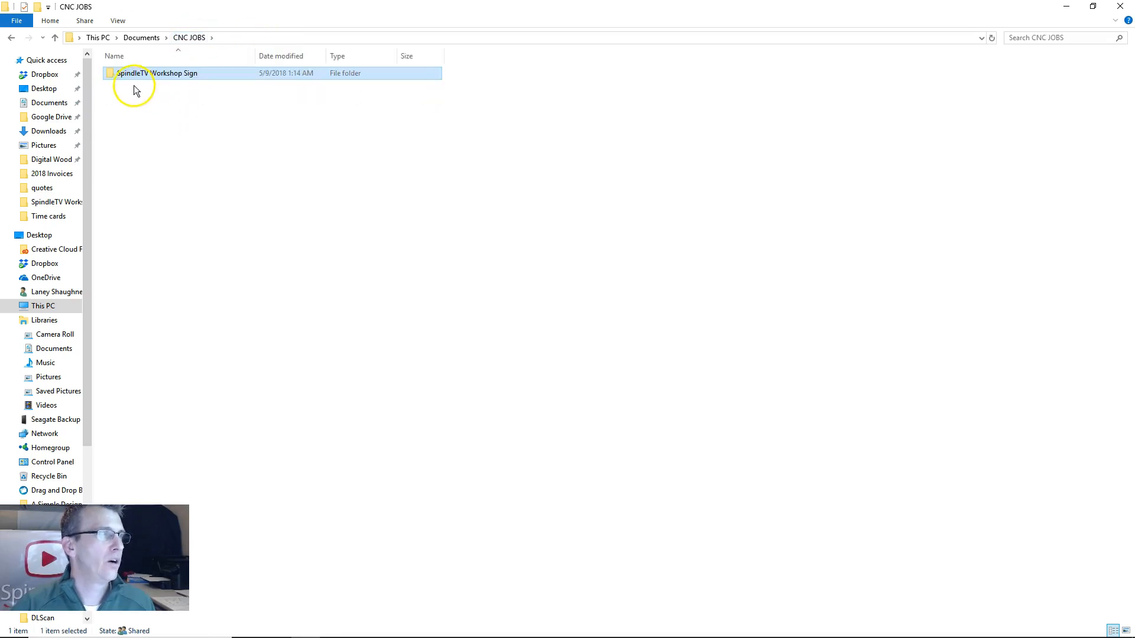
{"action": "left_click", "coordinate": [122, 104]}
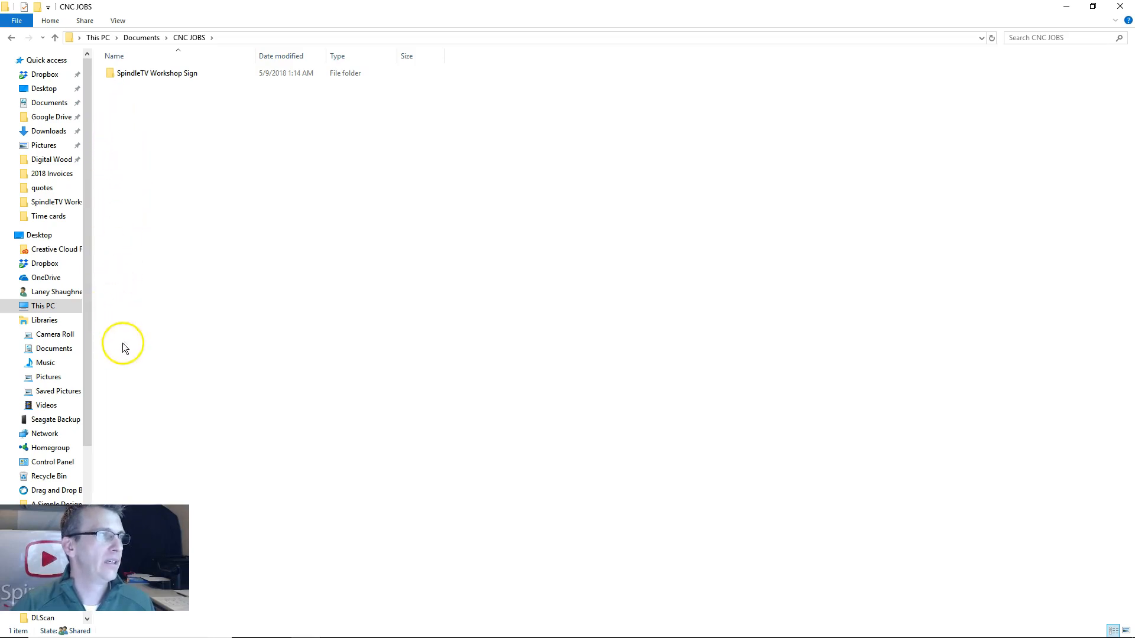
{"action": "double_click", "coordinate": [146, 74]}
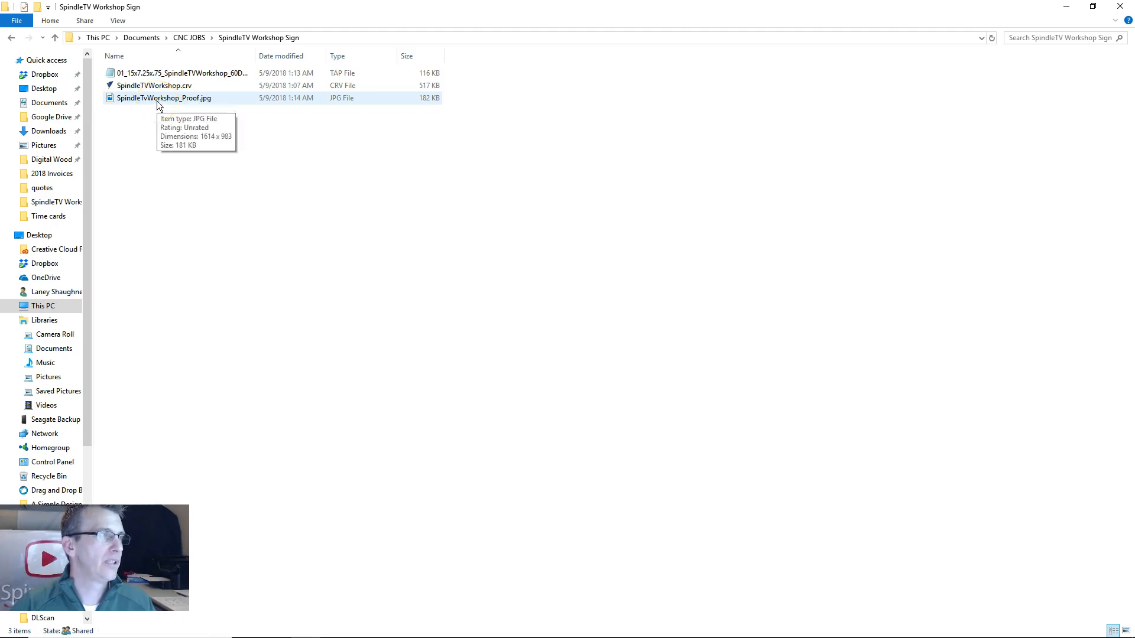
- View the SpindleTvWorkshop_Proof.jpg image full size, close it and select the file in the folder
{"action": "left_click", "coordinate": [158, 101]}
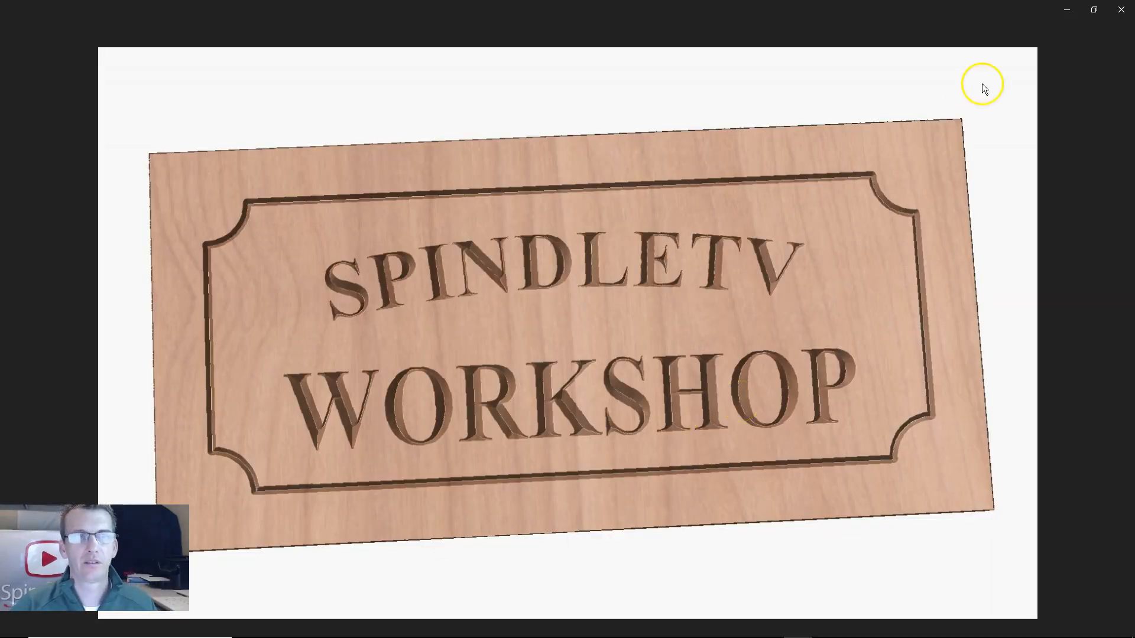
{"action": "left_click", "coordinate": [1119, 10]}
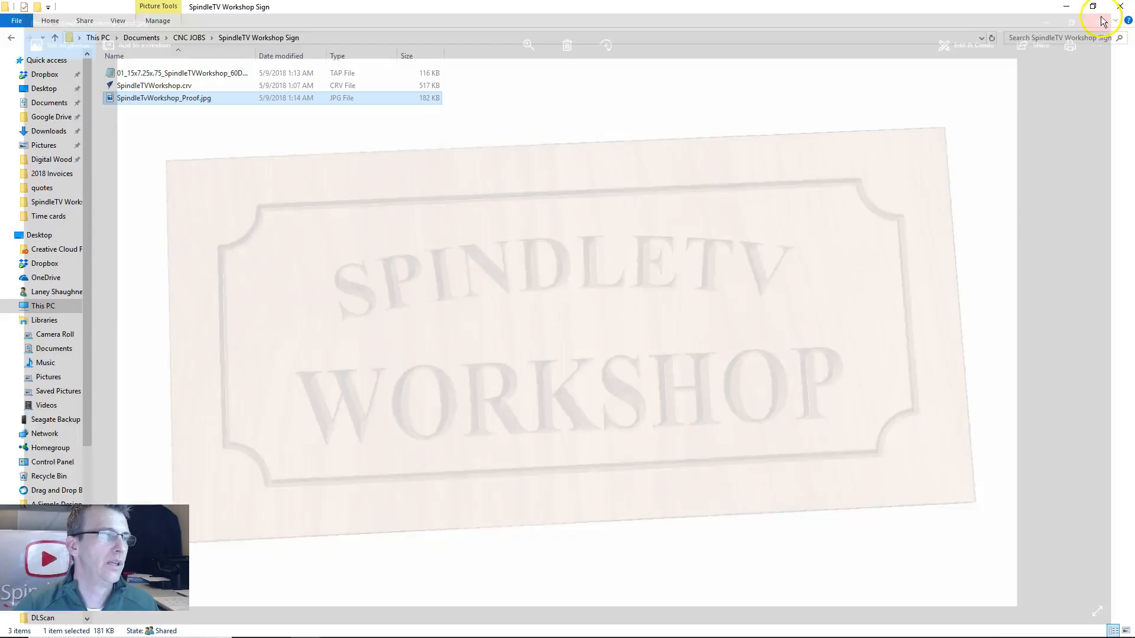
{"action": "left_click", "coordinate": [193, 102]}
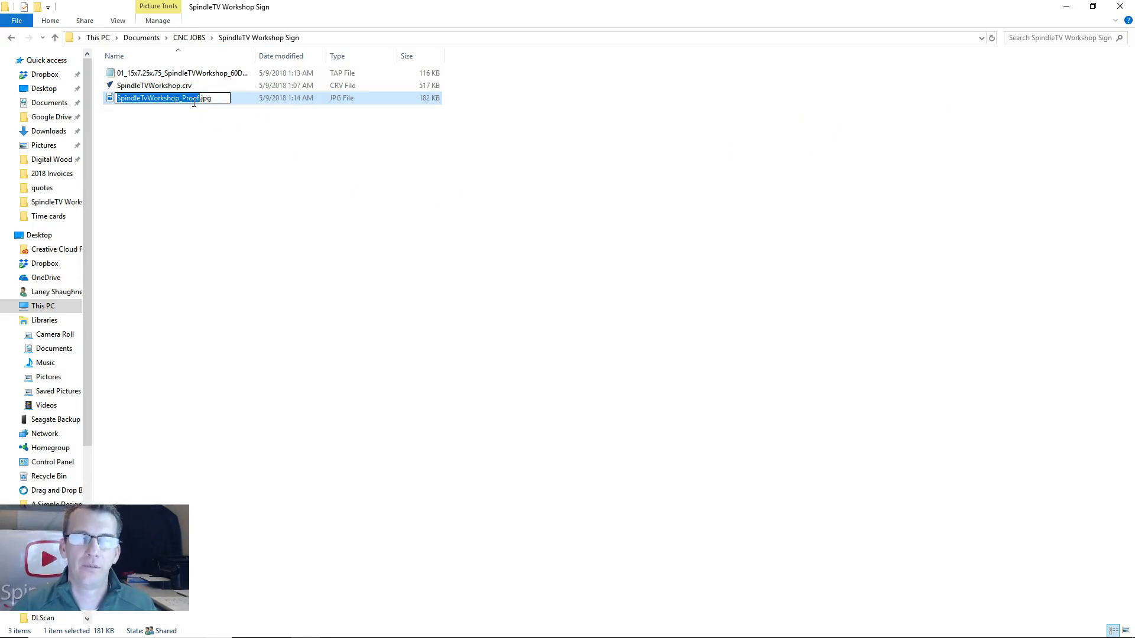
- Minimize the folder window to return to VCarve Pro and inspect the carved sign preview from another angle
{"action": "left_click", "coordinate": [1068, 8]}
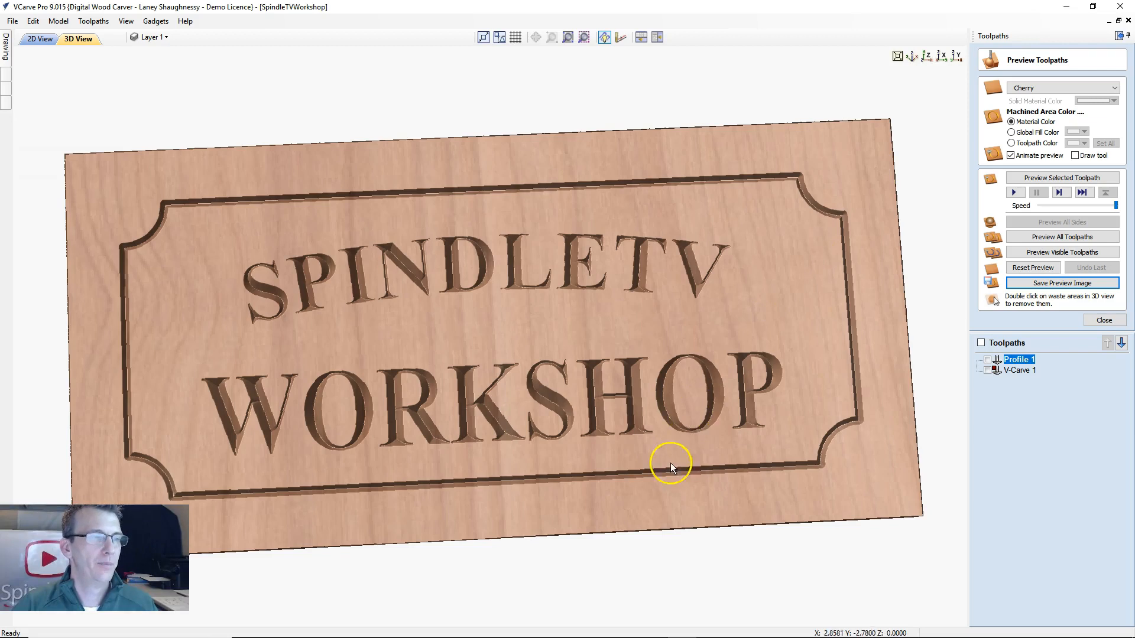
{"action": "left_click_drag", "start_coordinate": [262, 372], "coordinate": [529, 402]}
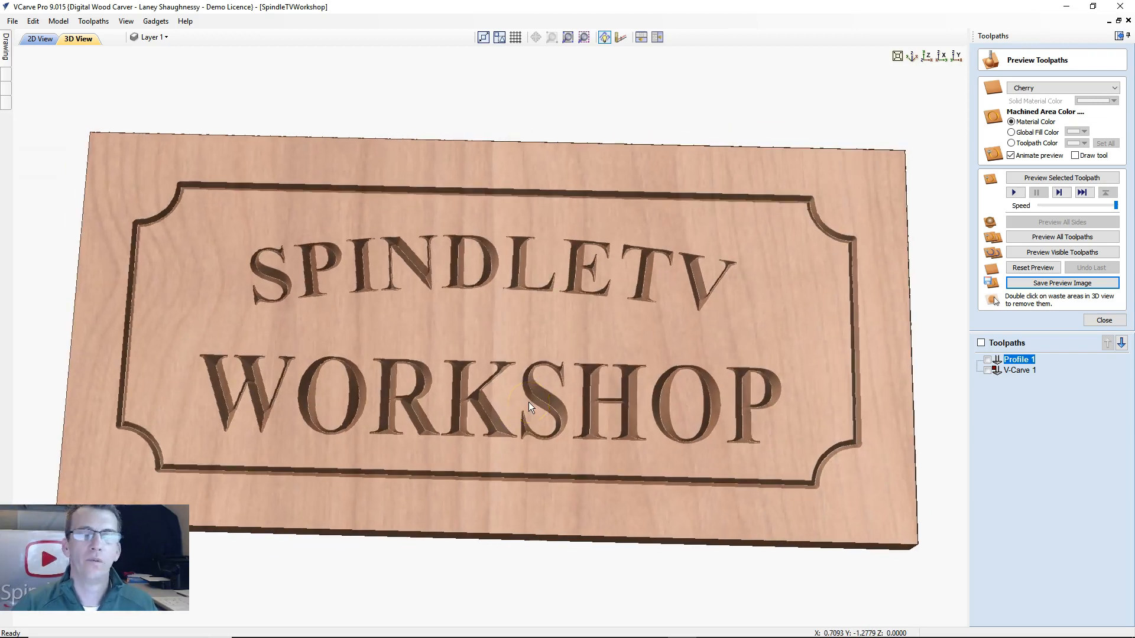